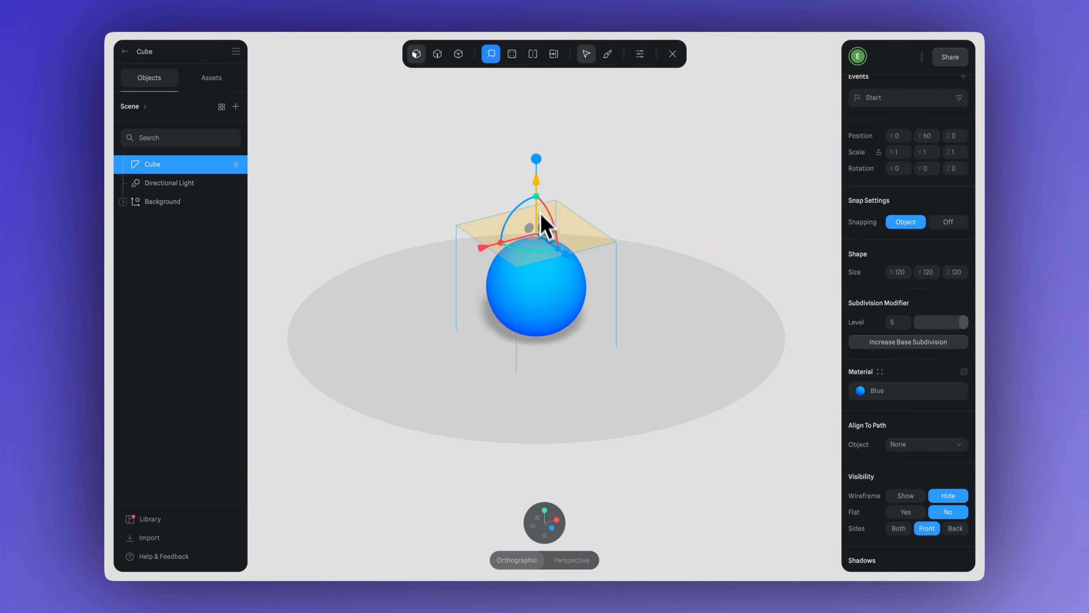
Raise the cube's top face along its vertical axis above the blue subdivided shape
drag(541, 214, 542, 133)
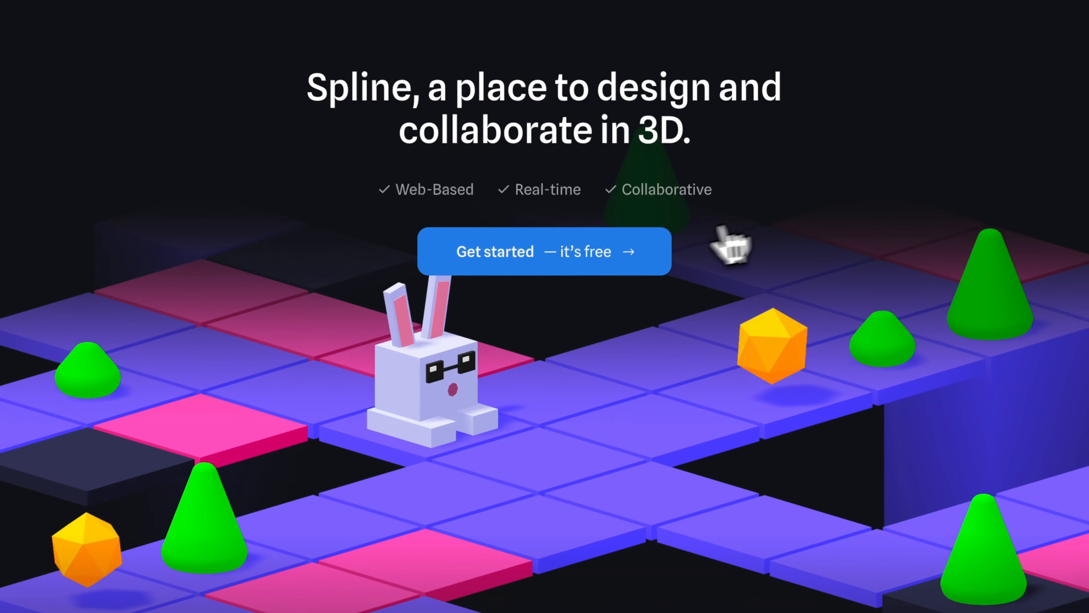
Enter the Spline web app and look through the home page and the personal files
click(596, 267)
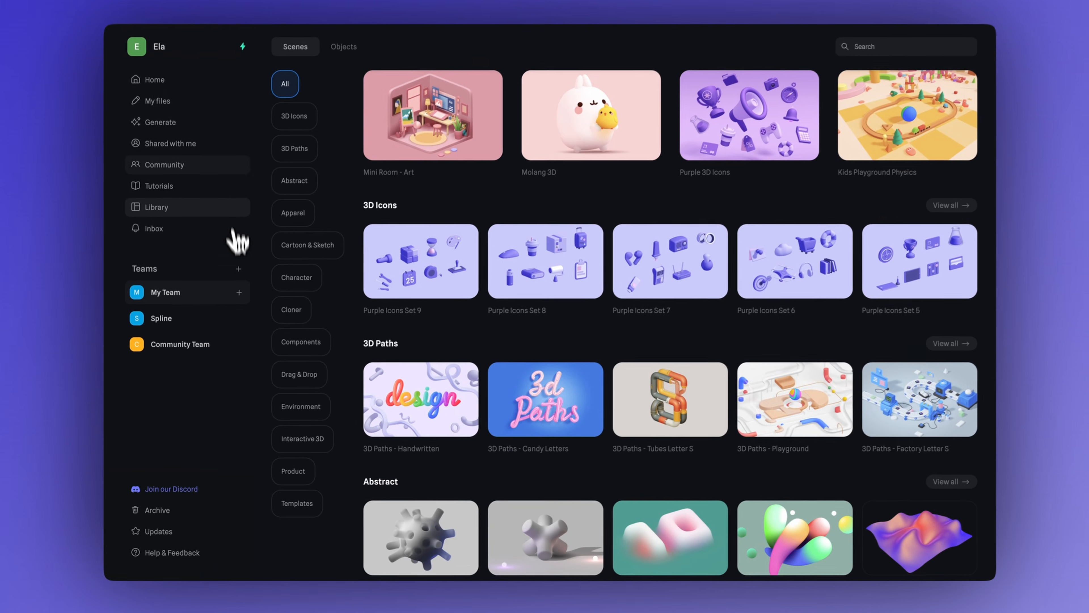
click(220, 93)
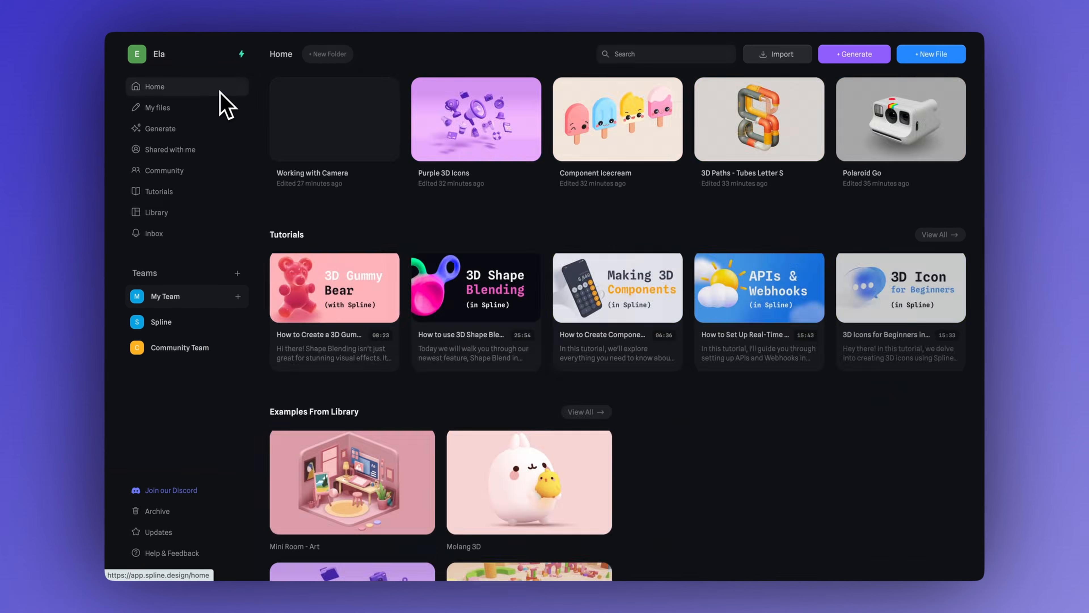
click(218, 109)
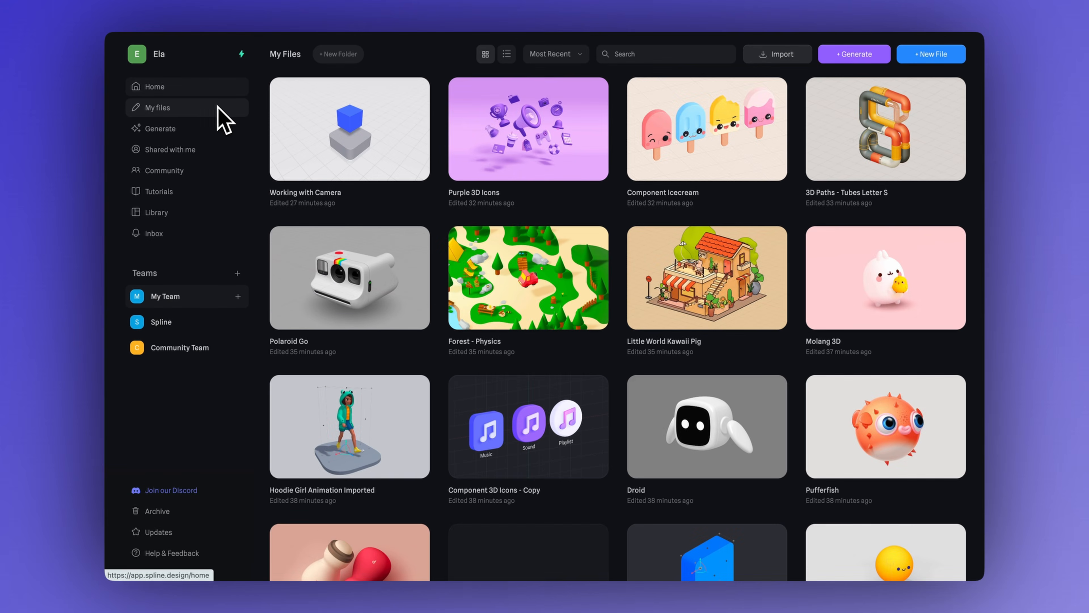
click(216, 94)
click(192, 107)
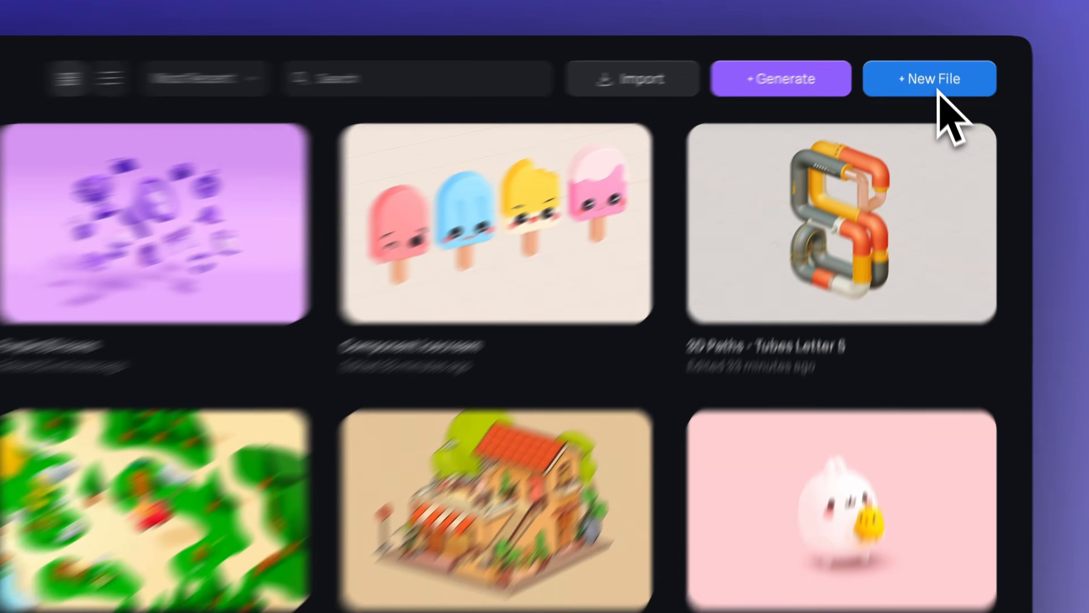
Create a new file and dismiss the starter template gallery to show the default scene
click(927, 102)
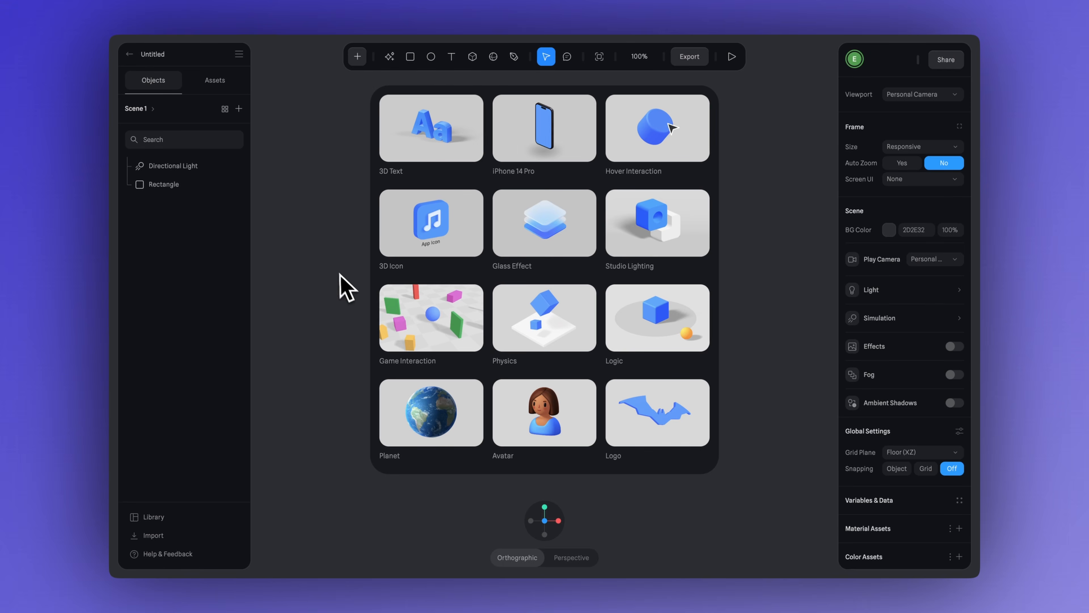
click(333, 264)
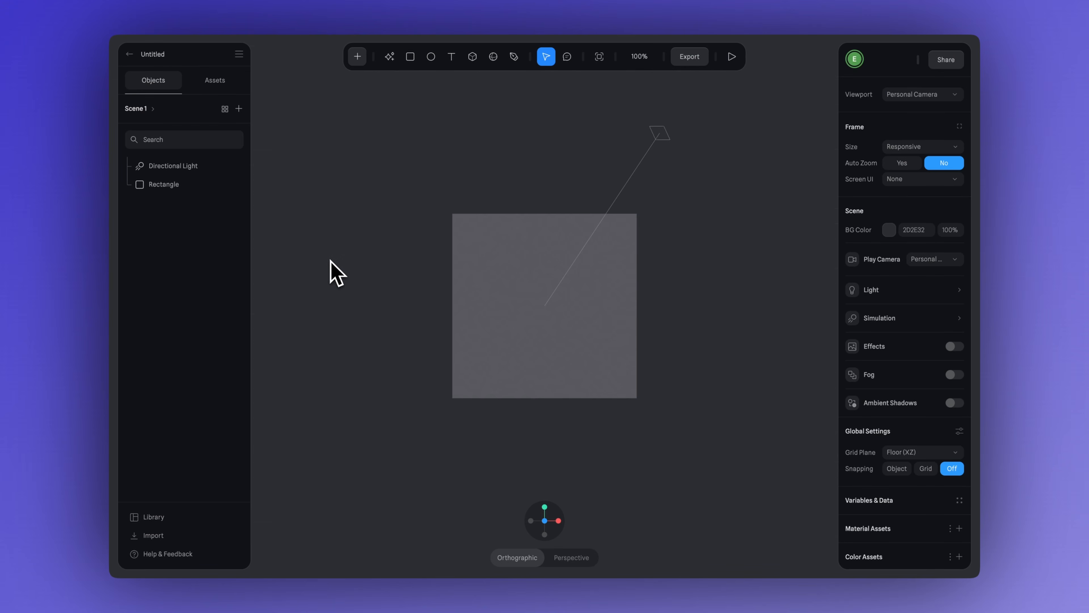
drag(330, 261, 348, 284)
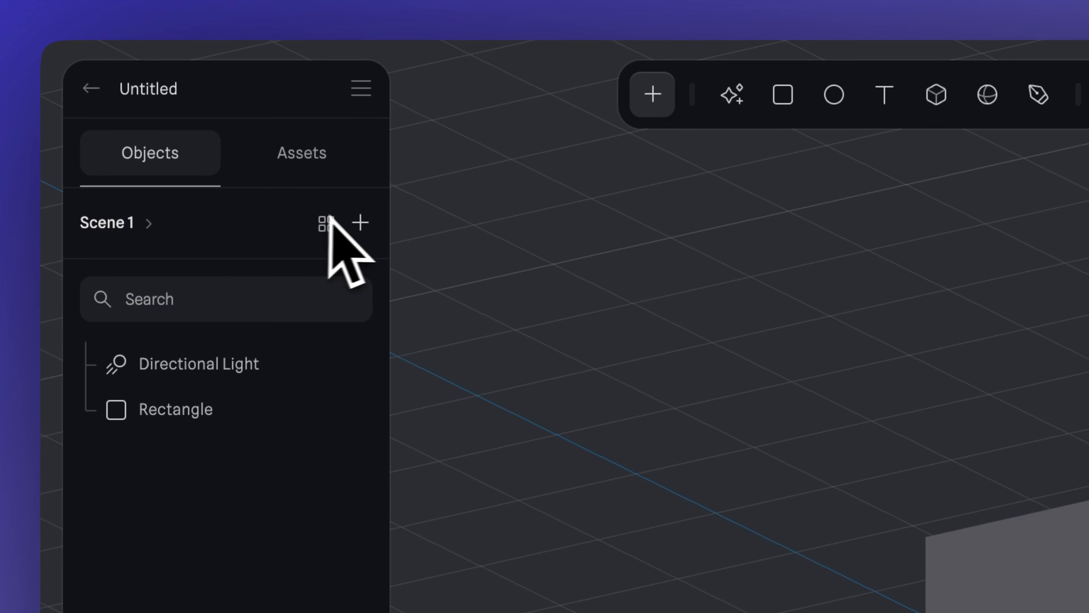
Examine the options for adding scenes, the local asset categories and the file's main menu commands
click(360, 223)
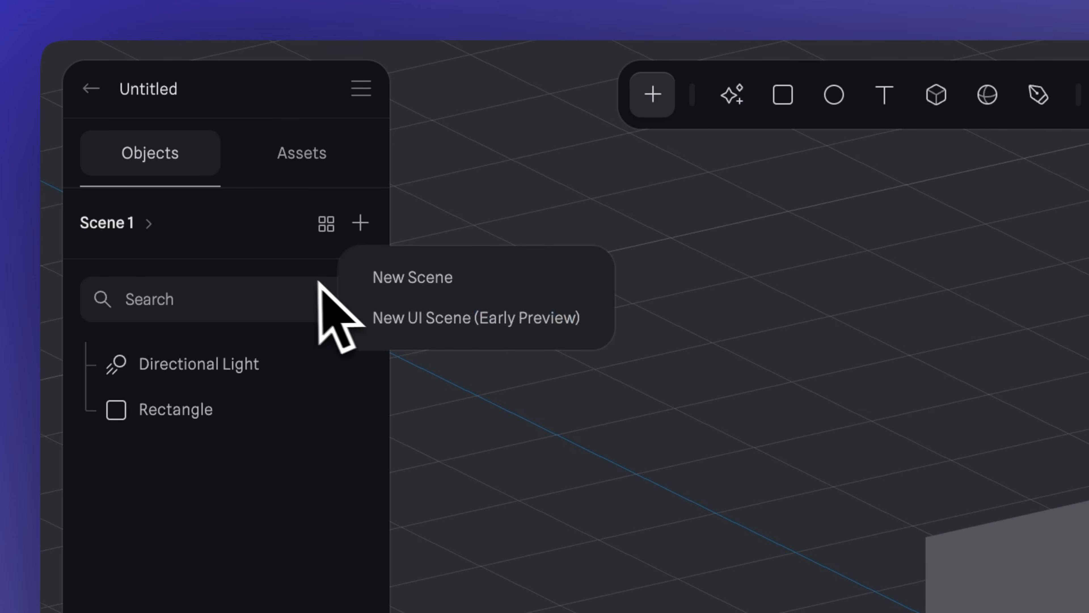
click(291, 271)
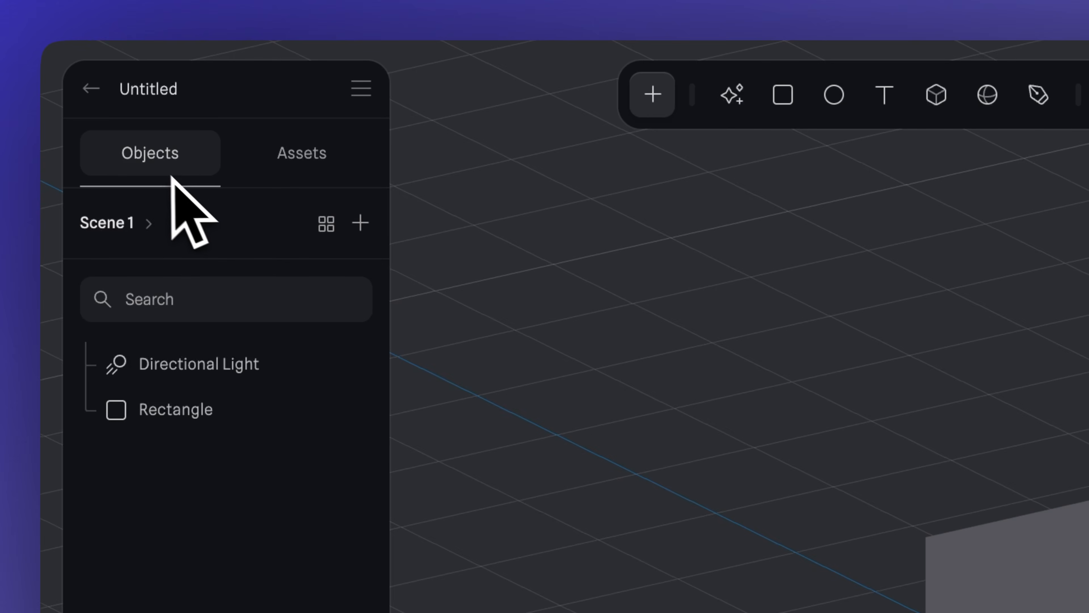
click(300, 160)
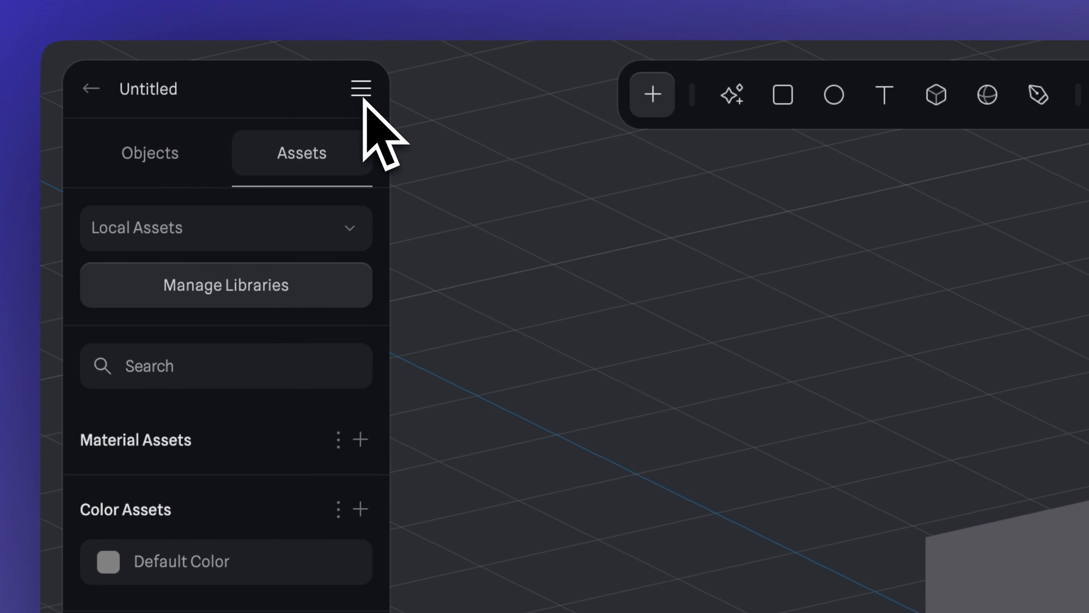
click(360, 97)
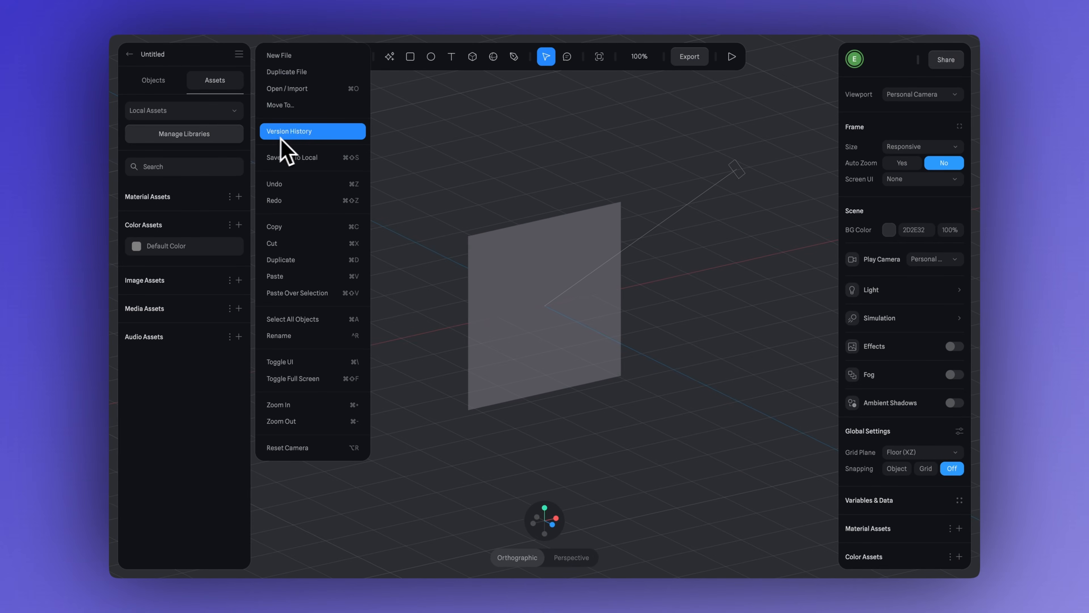
click(351, 150)
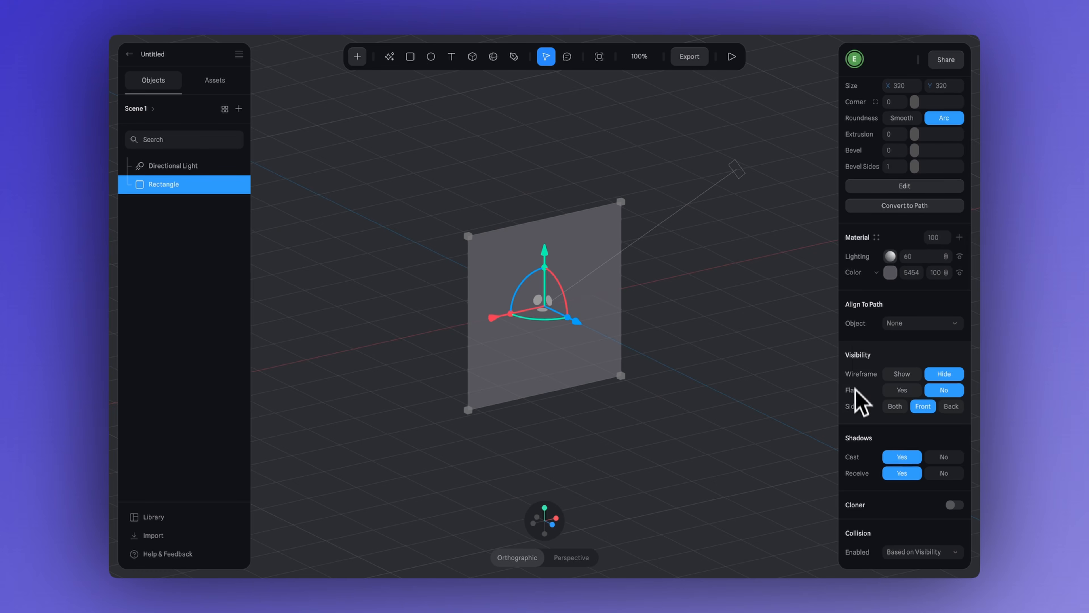
Examine the color options of the rectangle's material, leaving its color as is, and deselect the rectangle
click(890, 273)
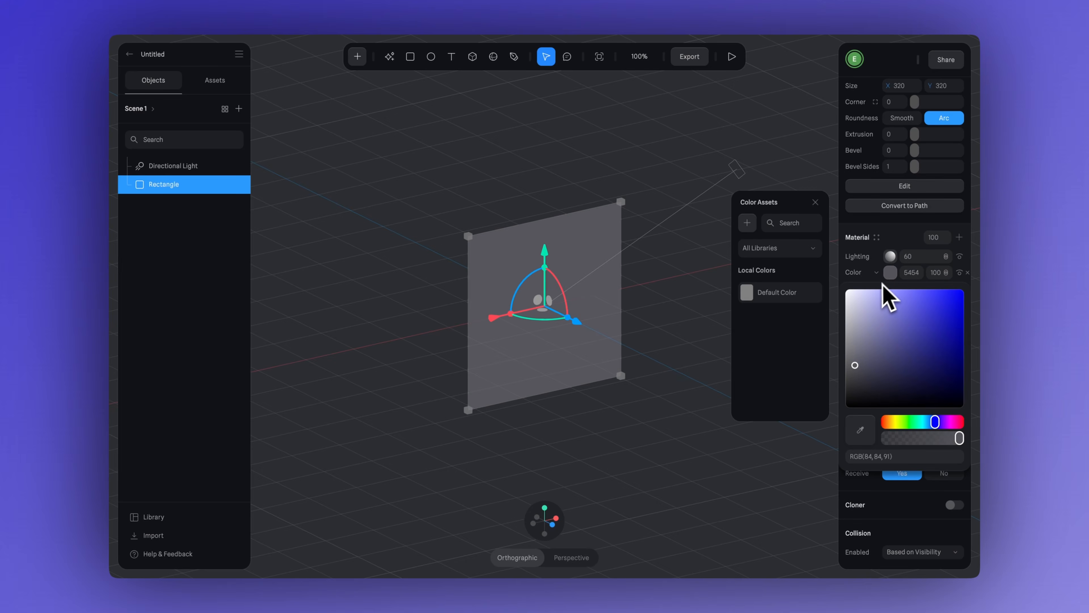
drag(877, 298, 906, 309)
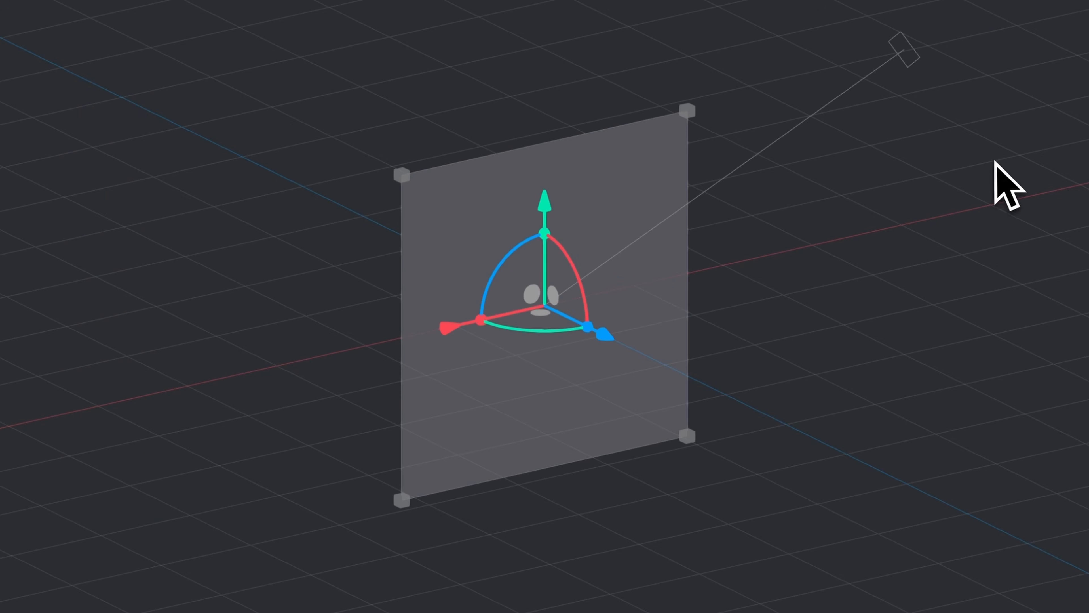
click(995, 163)
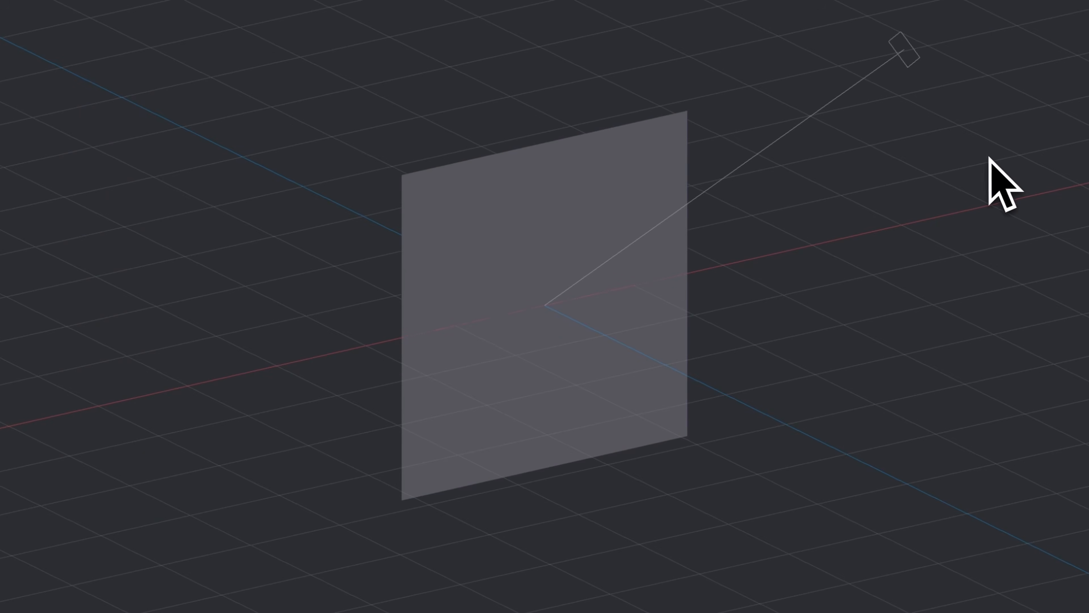
drag(899, 343, 794, 343)
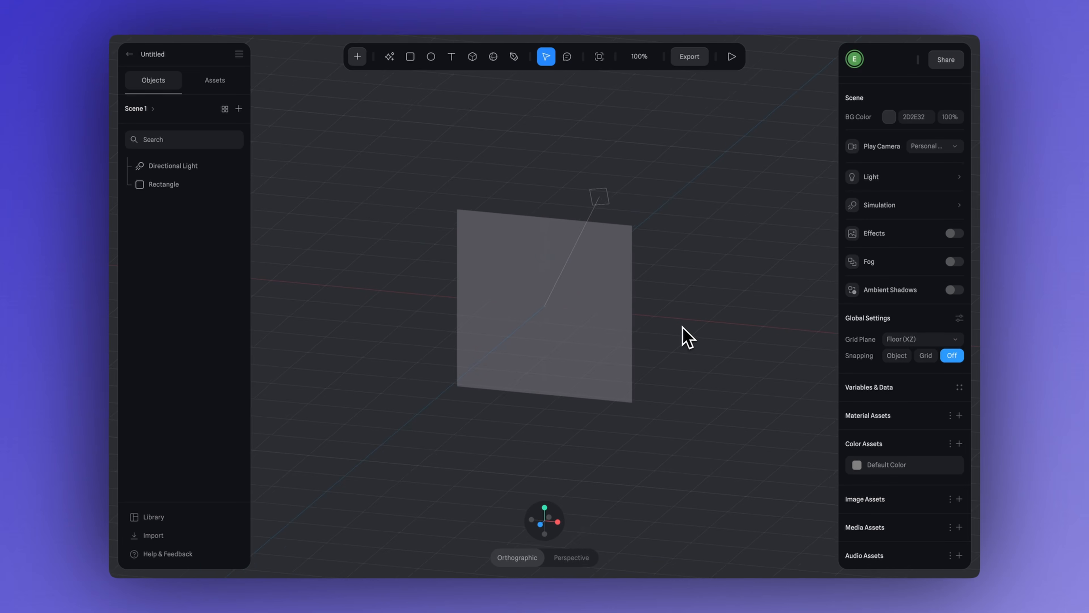
drag(683, 333, 673, 412)
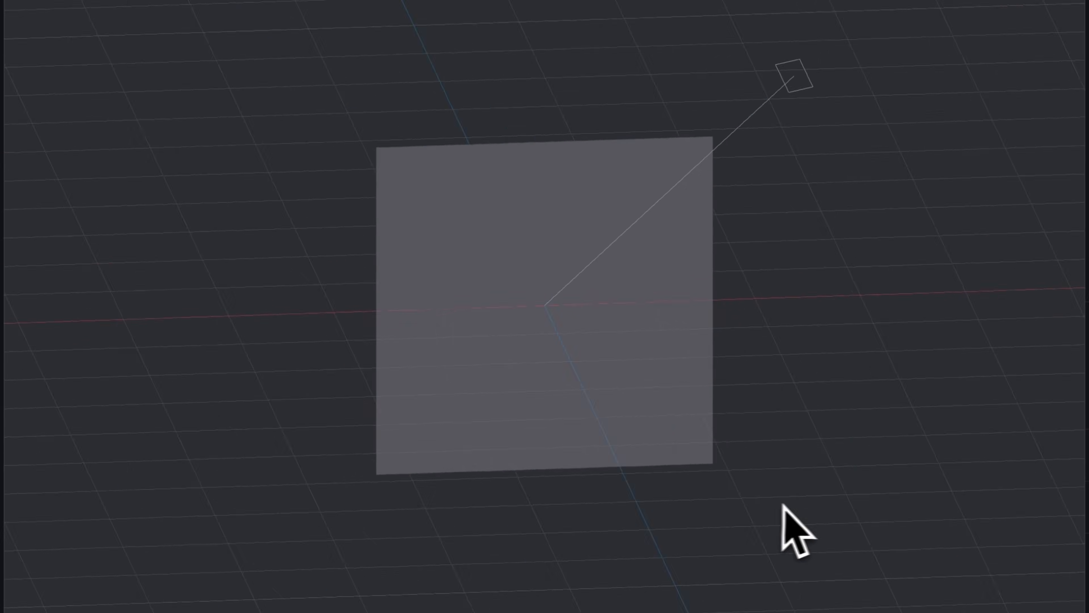
drag(783, 506, 819, 505)
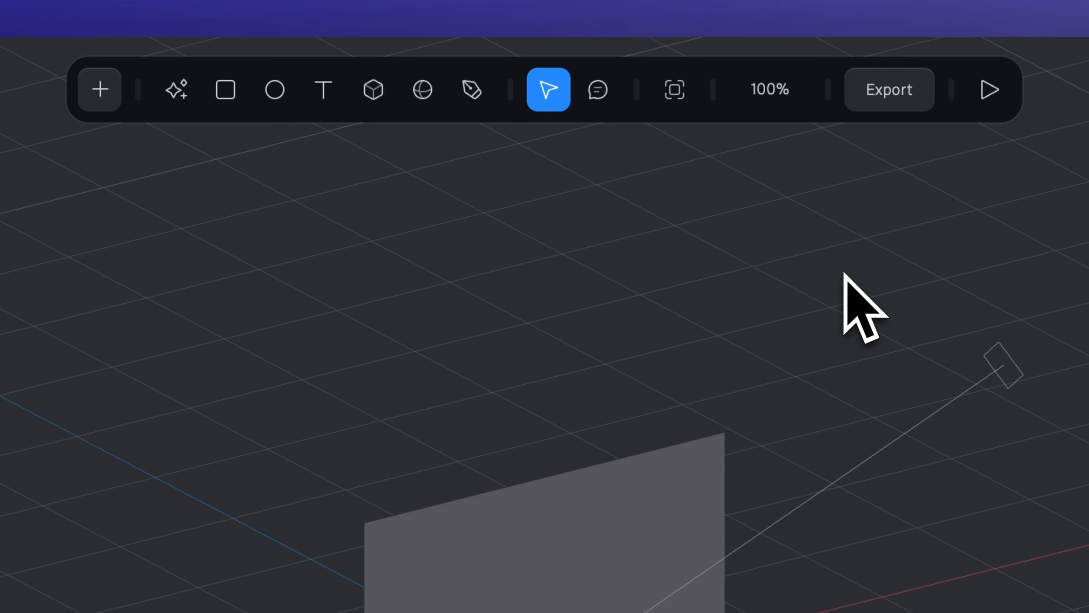
Look through the list of shapes and objects that can be added to the scene
click(109, 102)
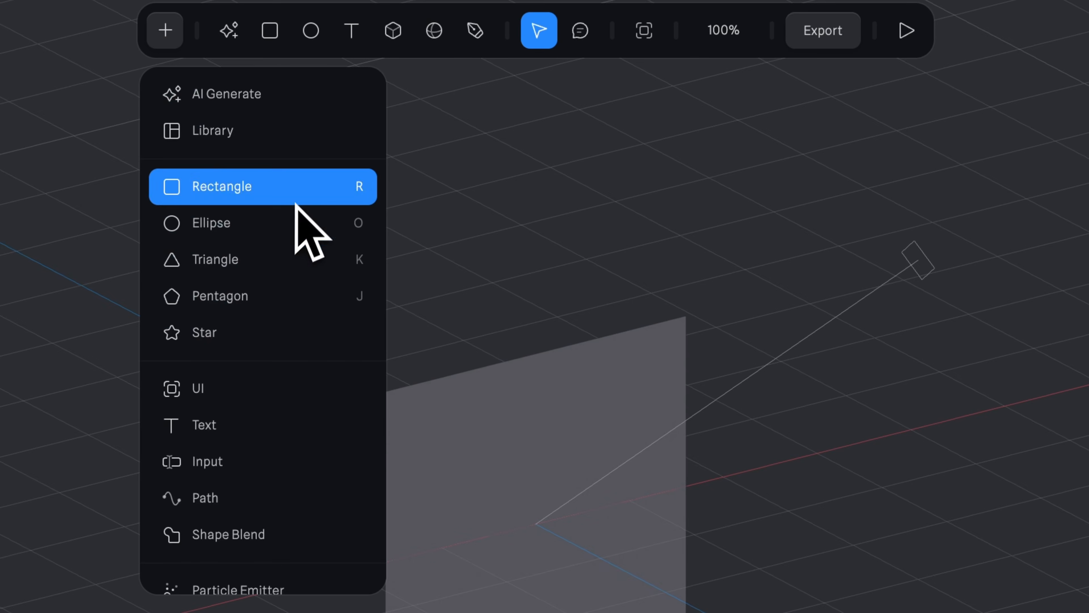
scroll(283, 382, down, 5)
scroll(284, 395, down, 2)
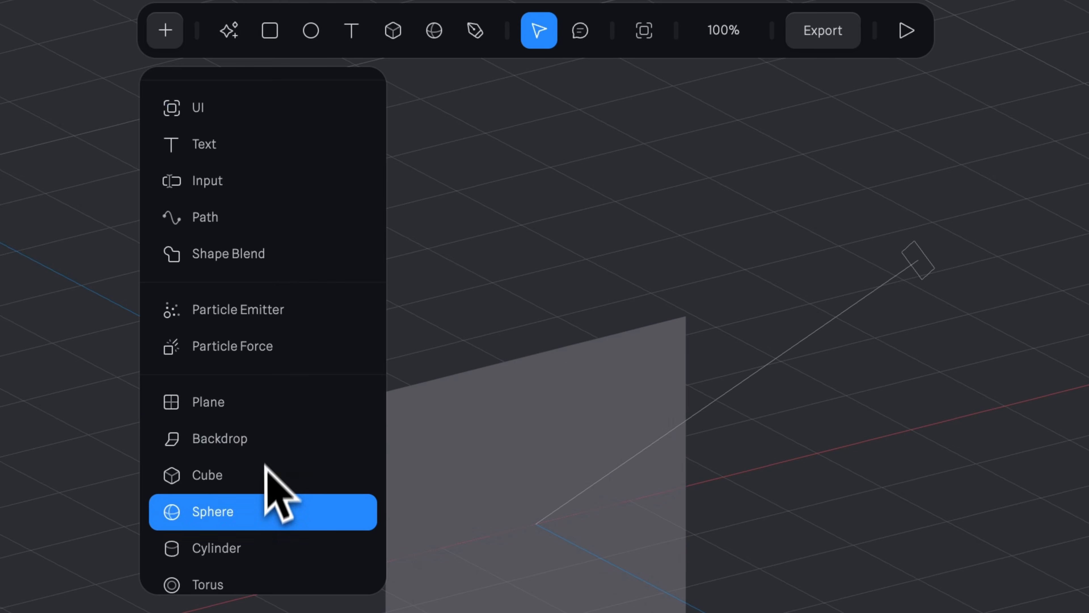
scroll(262, 532, down, 3)
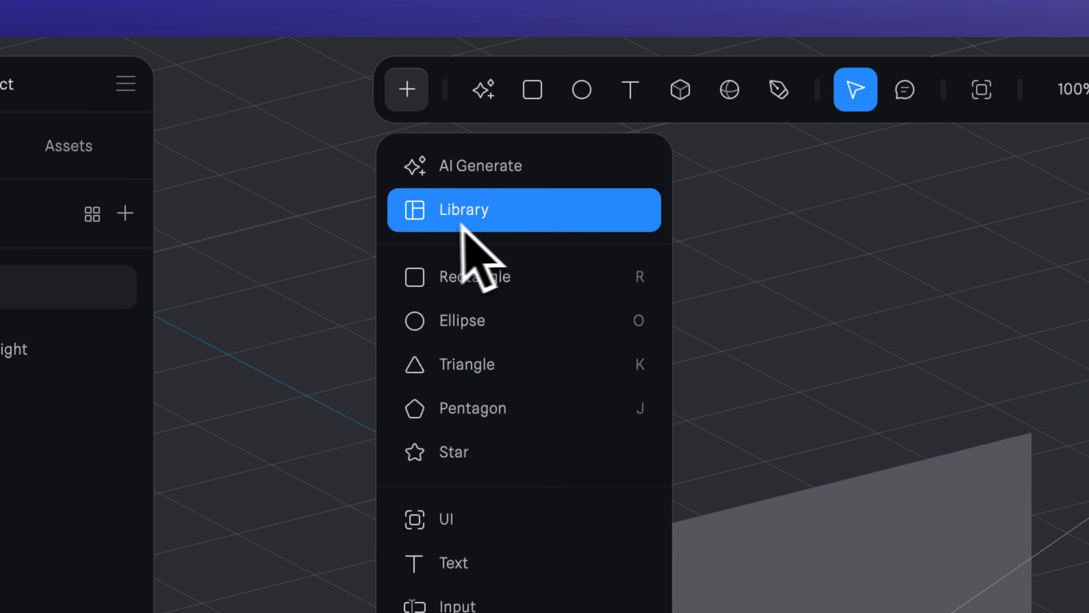
Open the asset library and look through its scenes and its object categories
click(567, 223)
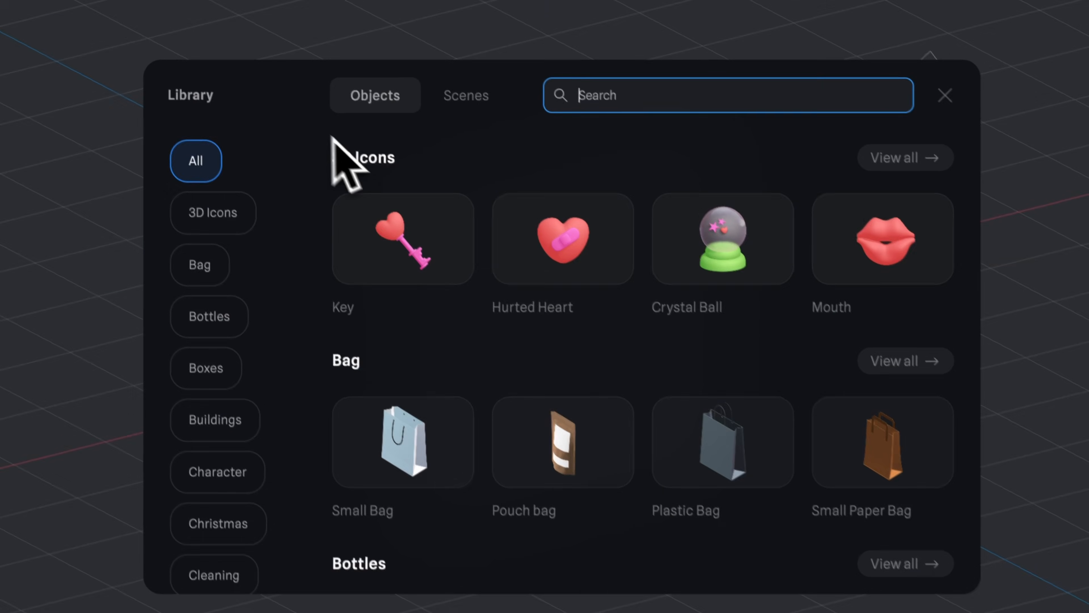
click(469, 100)
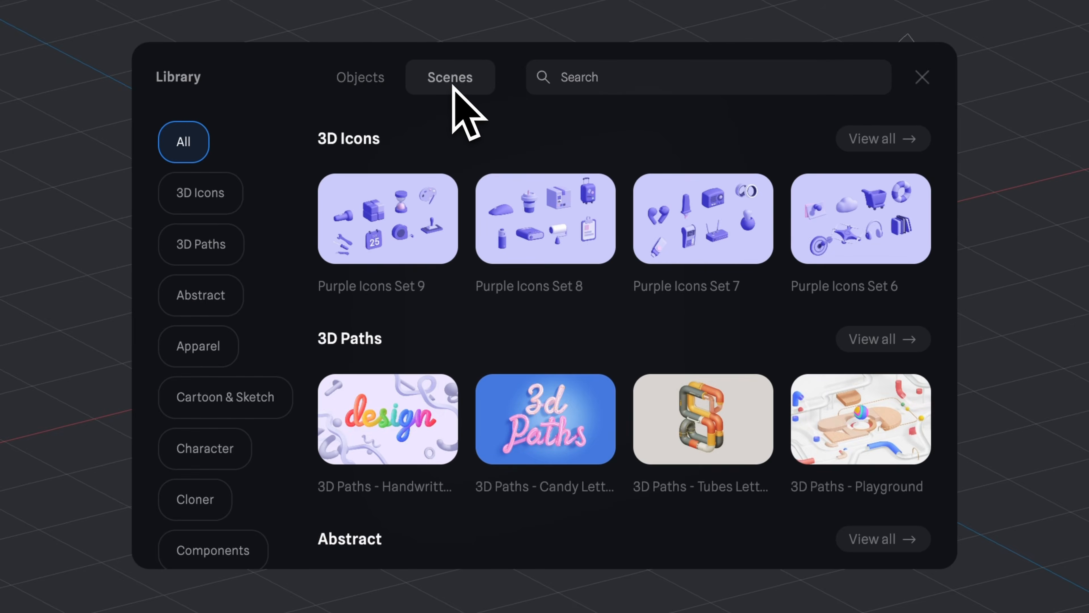
click(391, 104)
scroll(421, 327, down, 8)
scroll(404, 306, down, 2)
scroll(231, 433, down, 8)
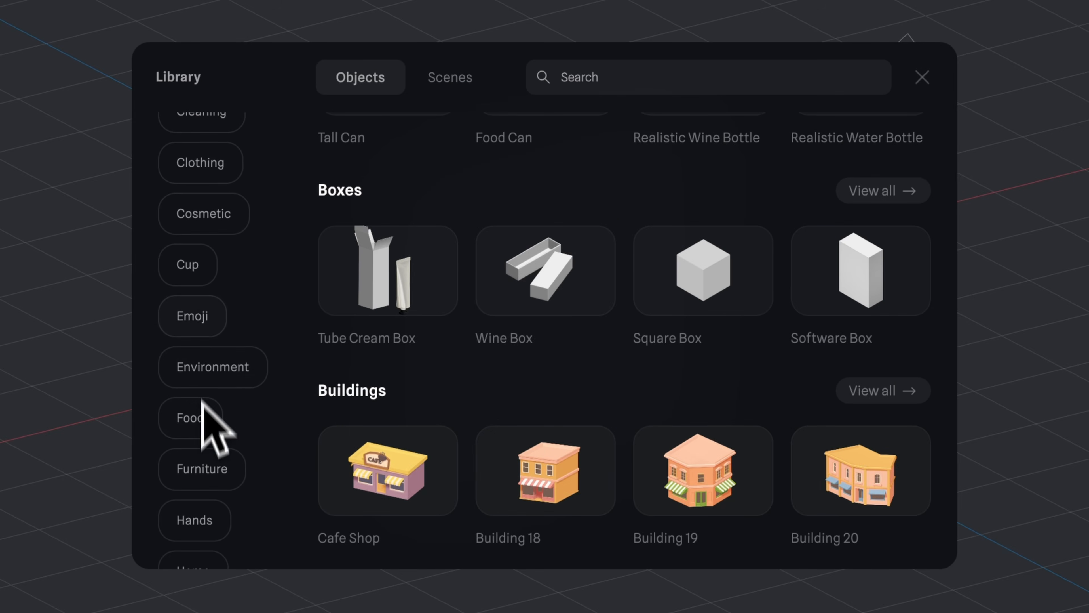
scroll(195, 469, down, 8)
Insert the Motor Scooter from the library's vehicle objects into the scene
click(196, 468)
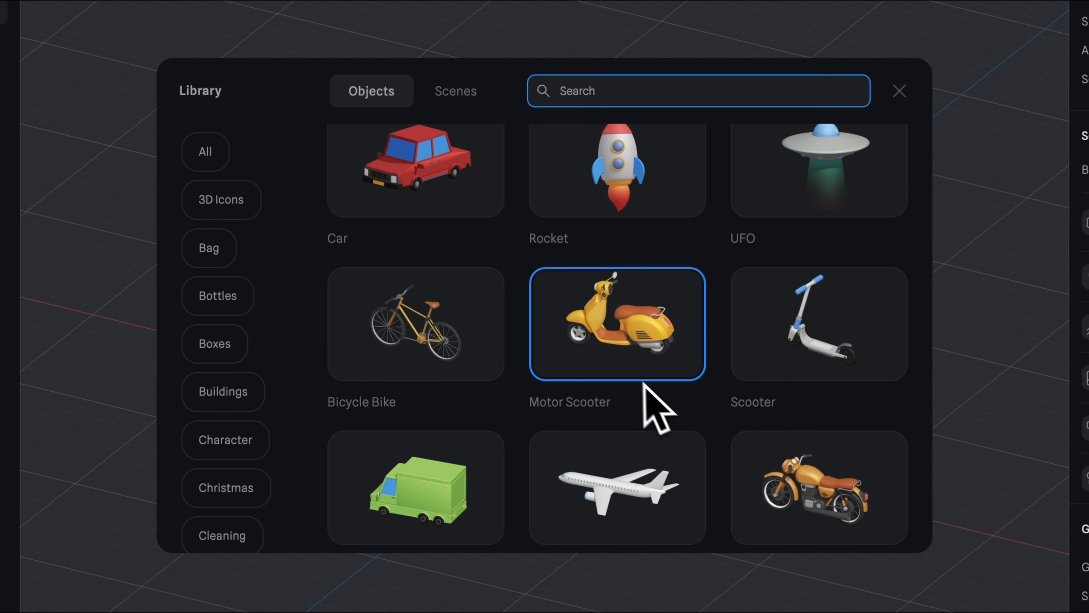
click(578, 375)
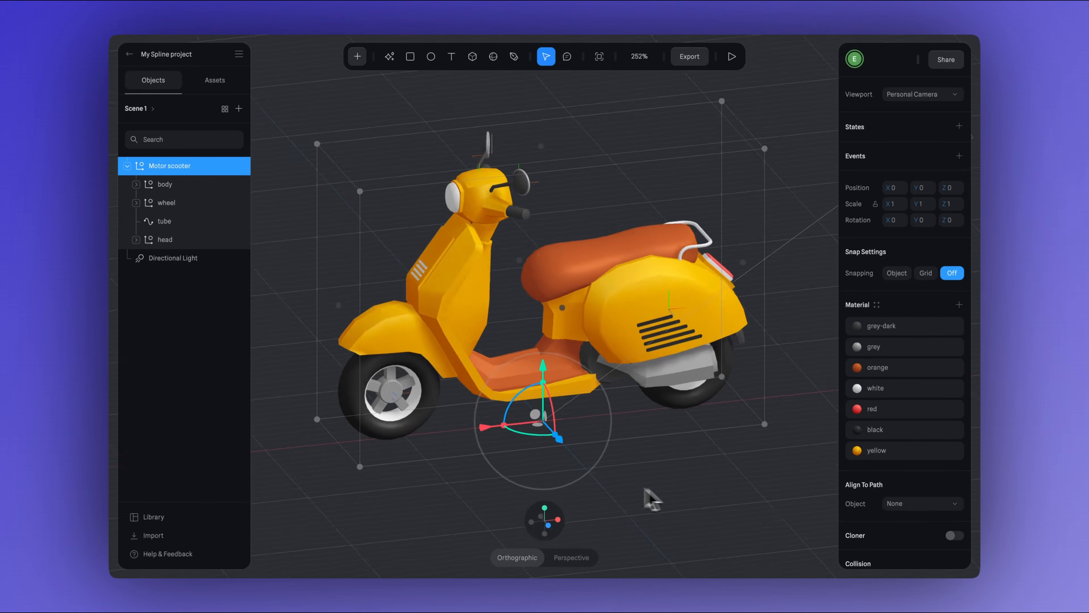
middle_drag(669, 530, 716, 521)
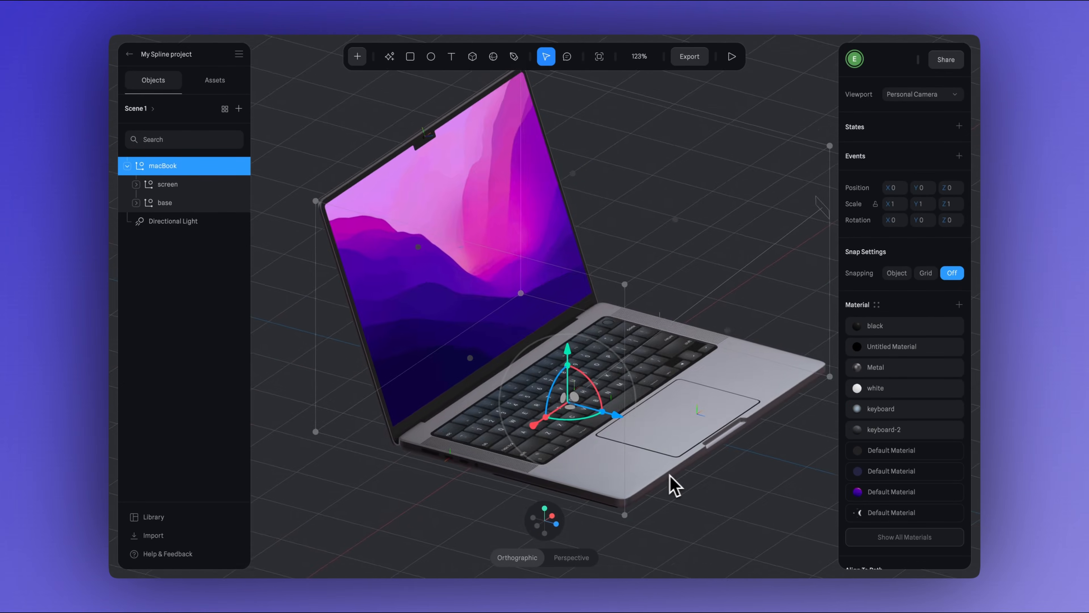
middle_drag(668, 484, 586, 489)
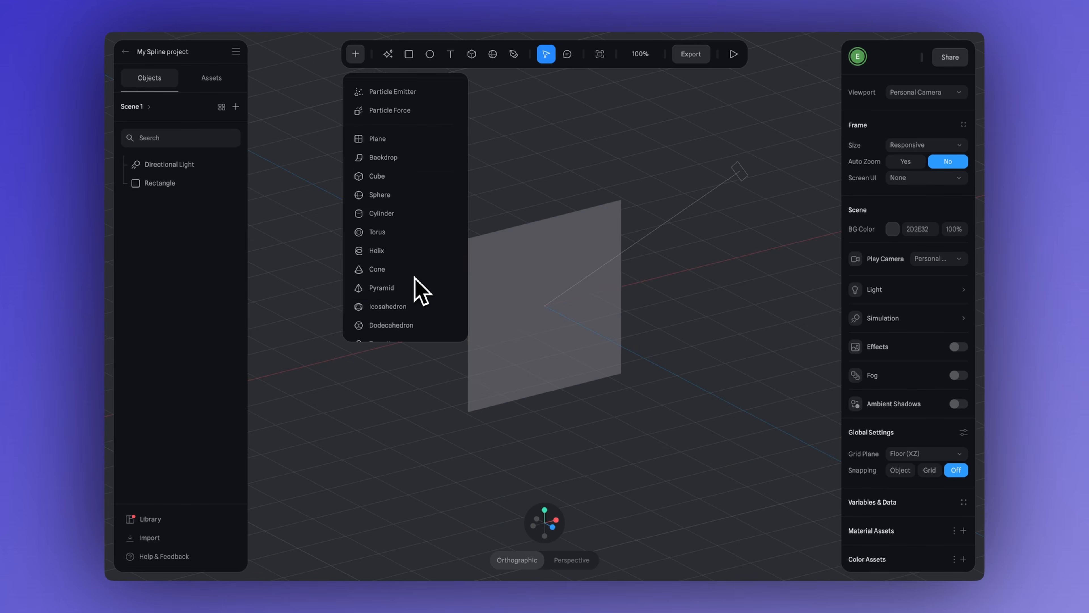
scroll(418, 285, down, 5)
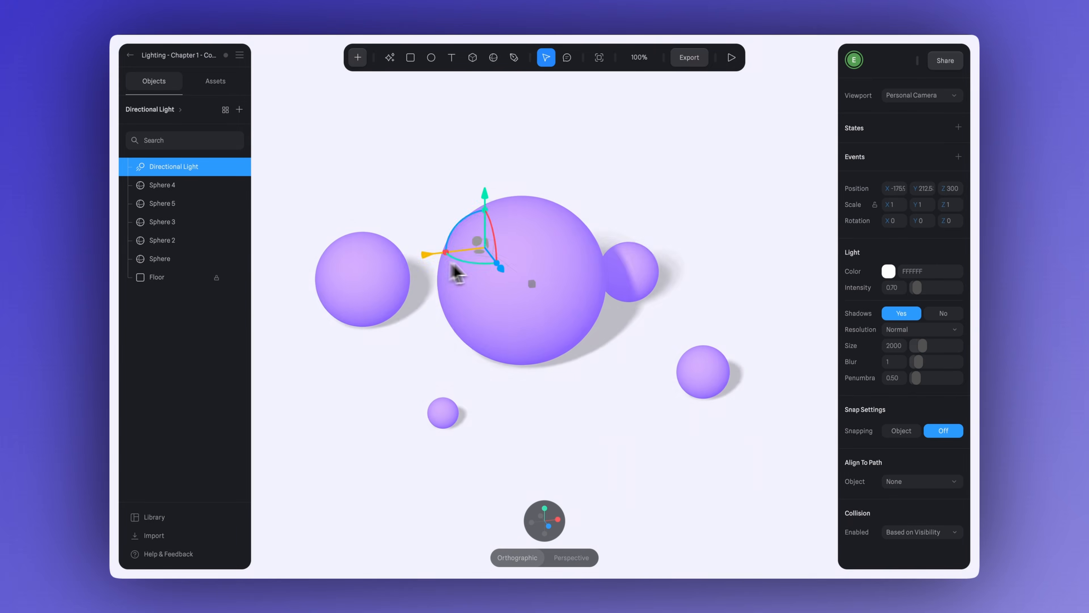
Move the directional light along the X axis across the purple spheres
drag(455, 273, 725, 243)
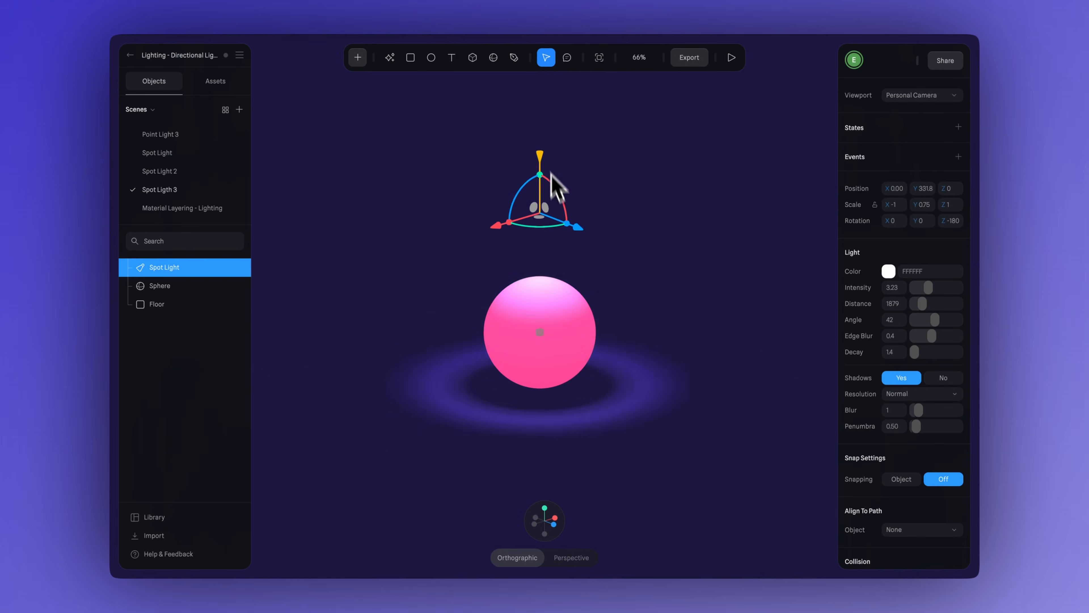
Move the spot light up and down along its vertical axis above the pink sphere
drag(550, 171, 540, 91)
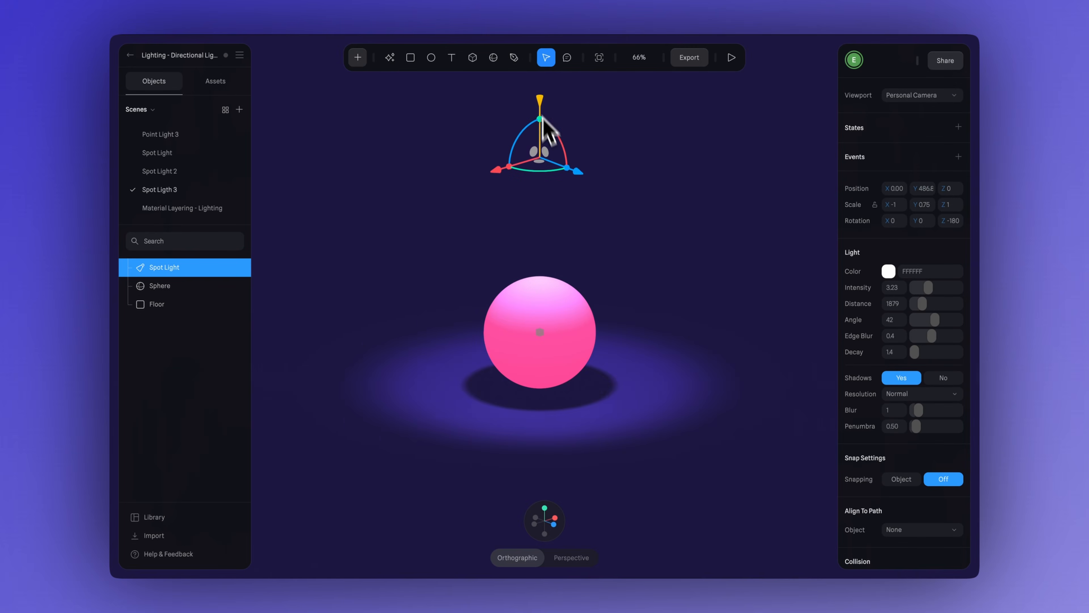
drag(550, 133, 566, 199)
drag(536, 116, 535, 114)
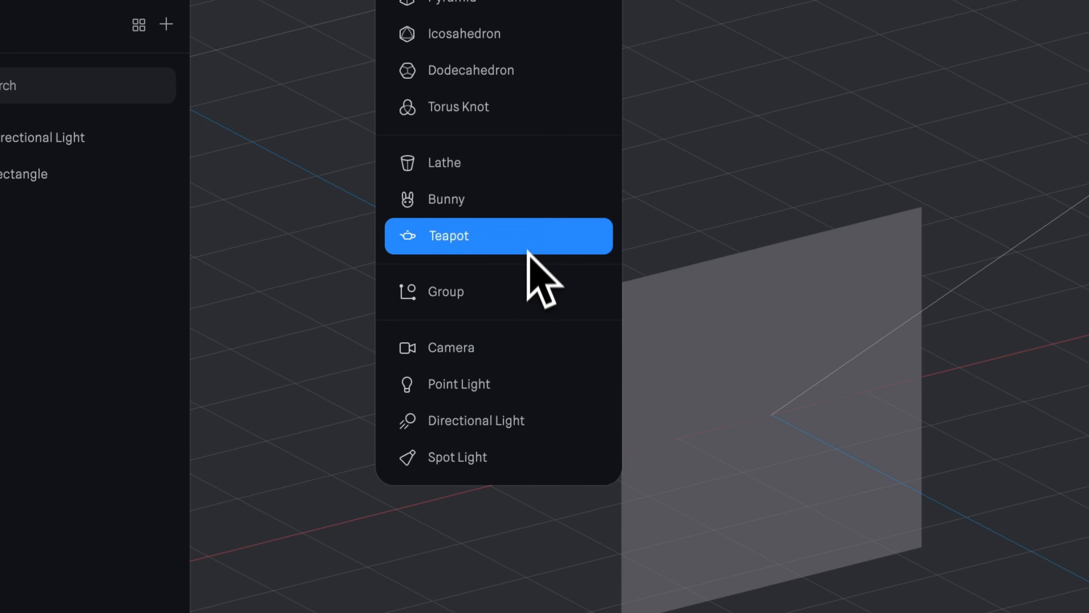
scroll(527, 252, up, 10)
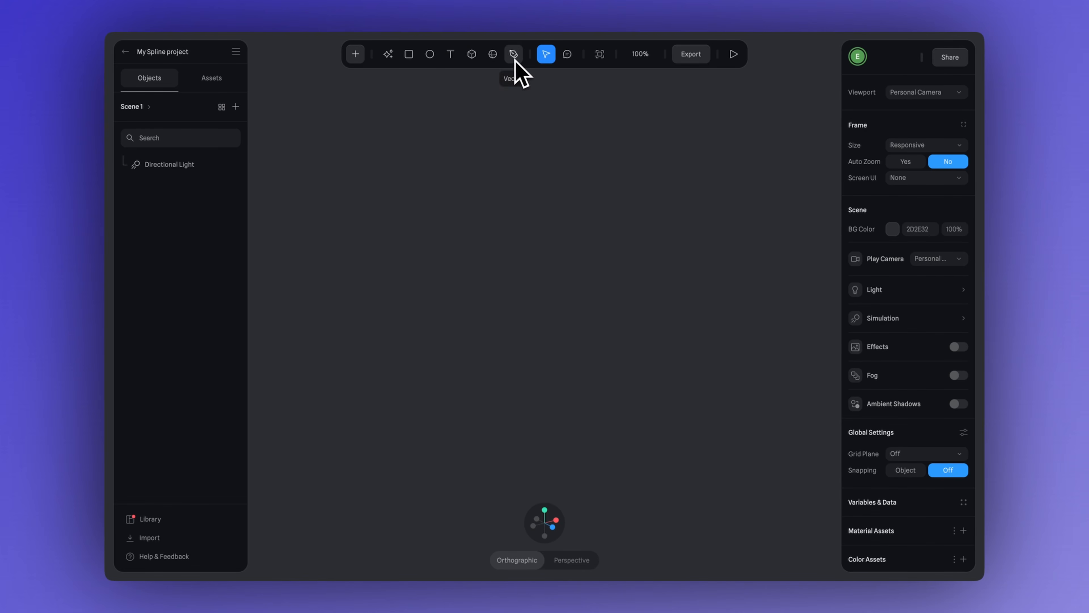
Draw a closed six-point lightning bolt outline with the Vector tool in the empty scene
click(513, 54)
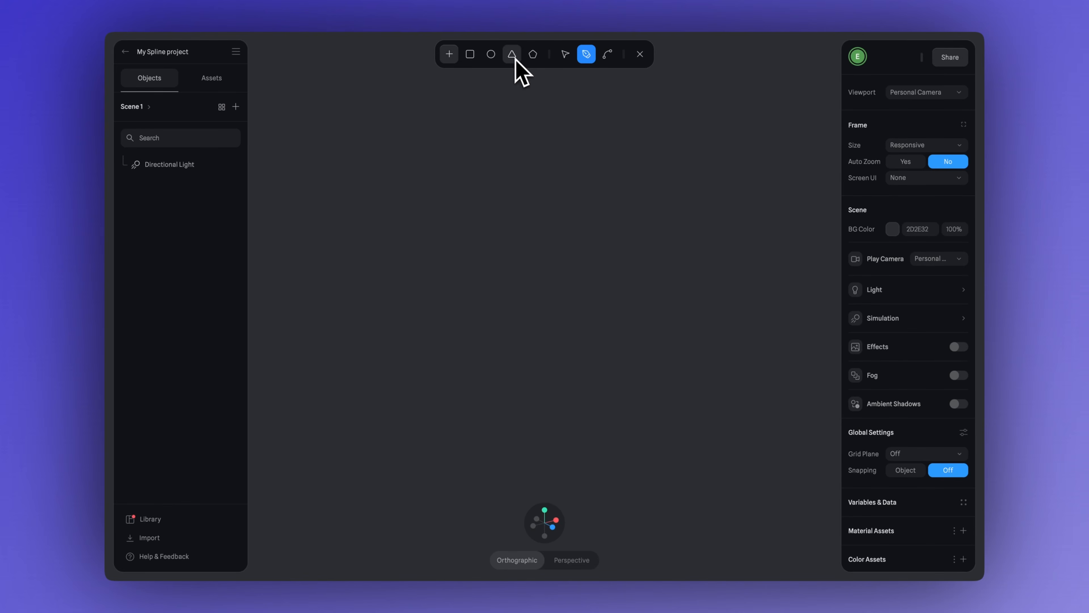
click(558, 122)
click(556, 249)
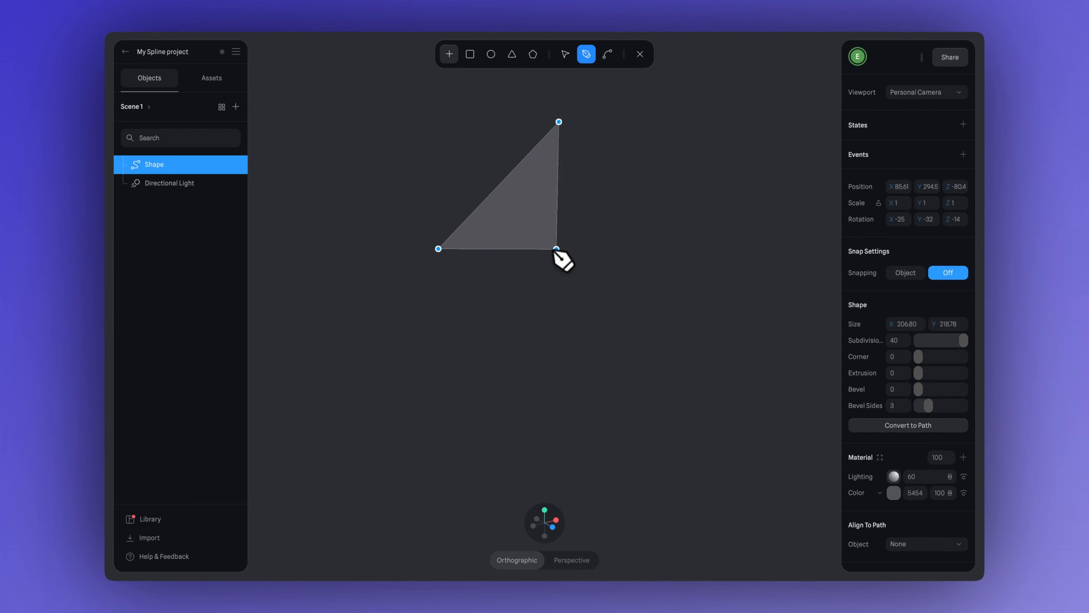
click(439, 382)
click(679, 222)
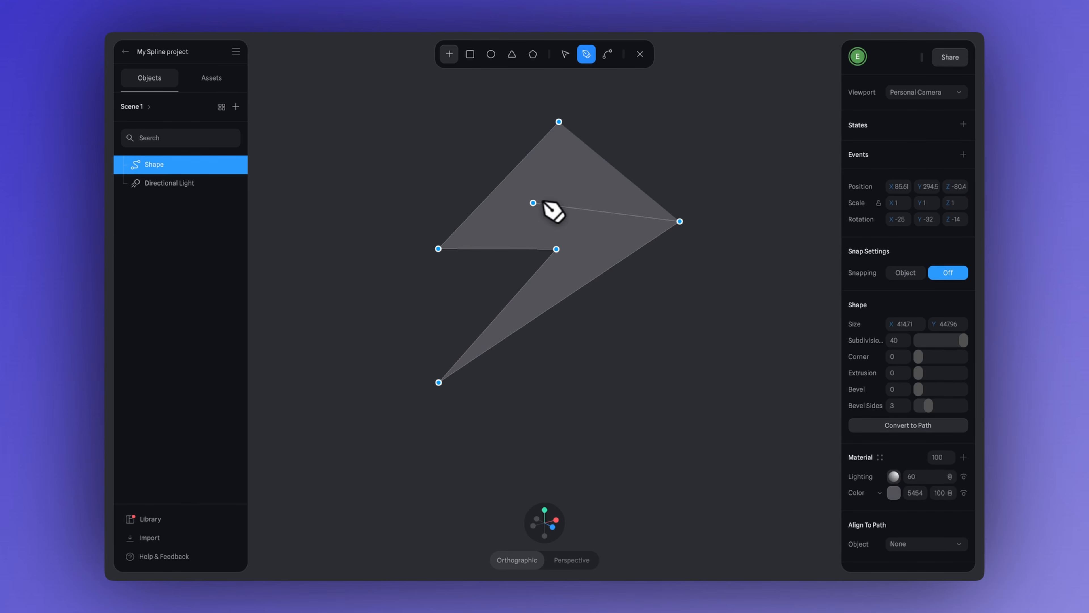
click(561, 137)
Move the bolt's tip point up and outward, shift its inner notch point, and finish editing the shape
drag(559, 122, 596, 93)
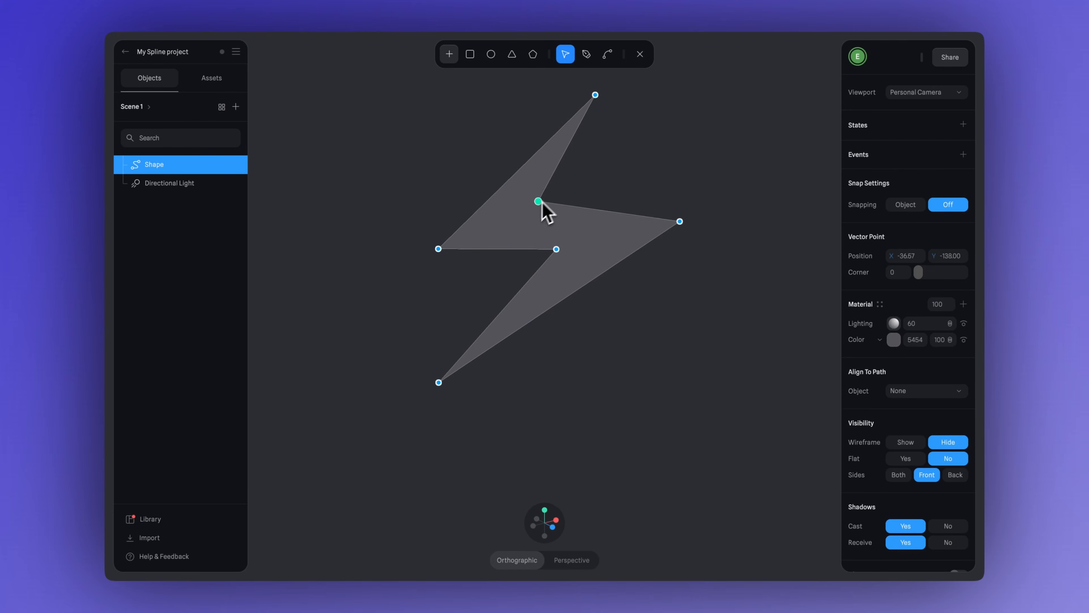
drag(542, 203, 554, 195)
key(Escape)
Round the lightning bolt's corners to 21 and extrude it to a depth of 127
drag(540, 245, 496, 269)
mouse_move(918, 372)
mouse_down()
mouse_move(943, 370)
mouse_move(927, 363)
mouse_up()
drag(737, 380, 664, 394)
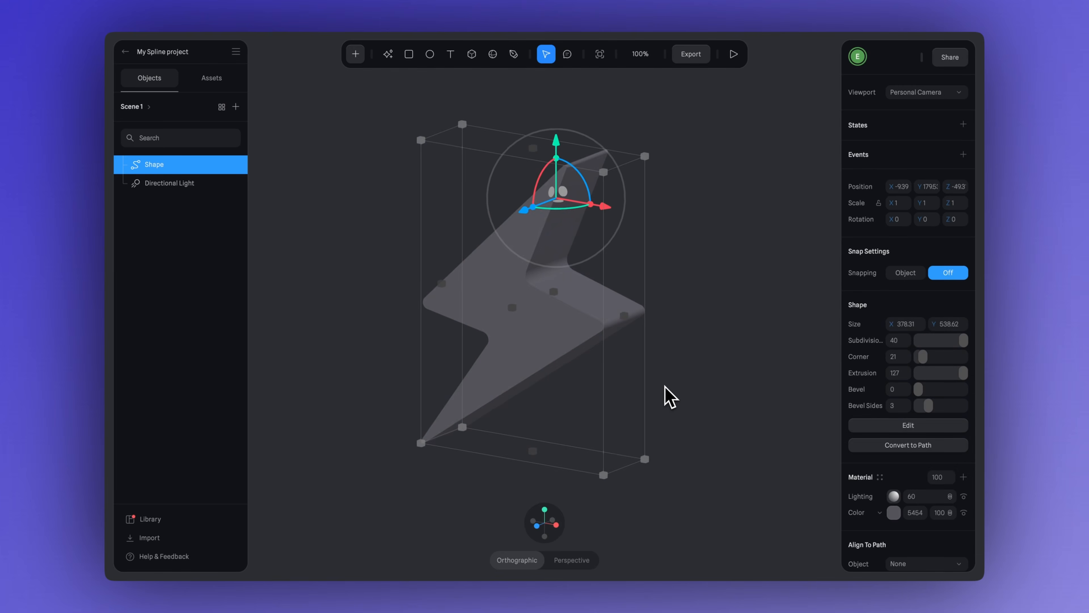
Try resizing the scene frame to a custom size of 1028 × 945 and look through the preset frame sizes
key(c)
click(599, 54)
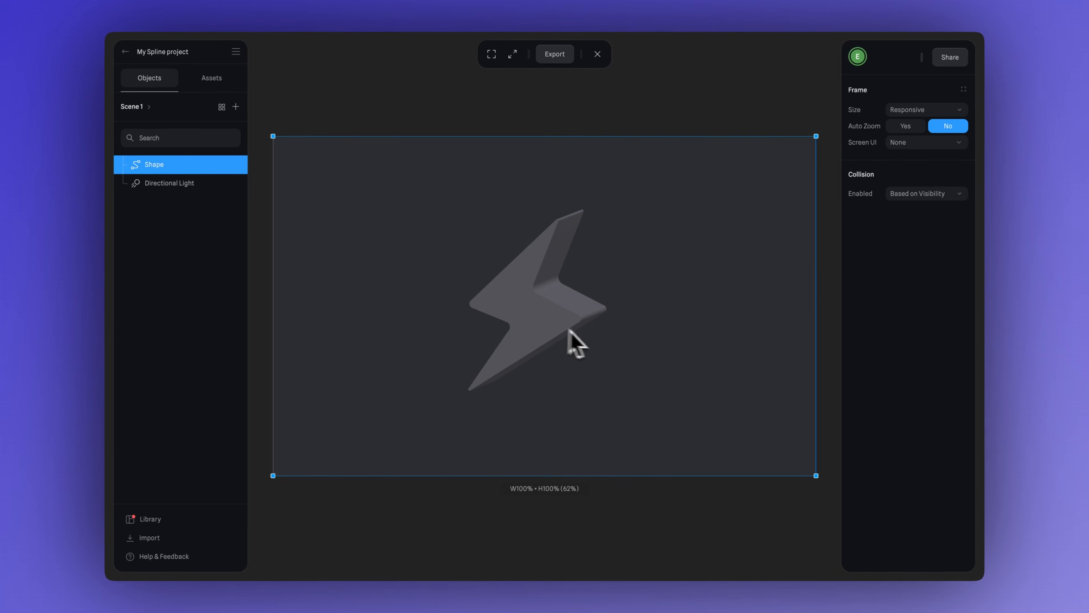
drag(783, 290, 732, 290)
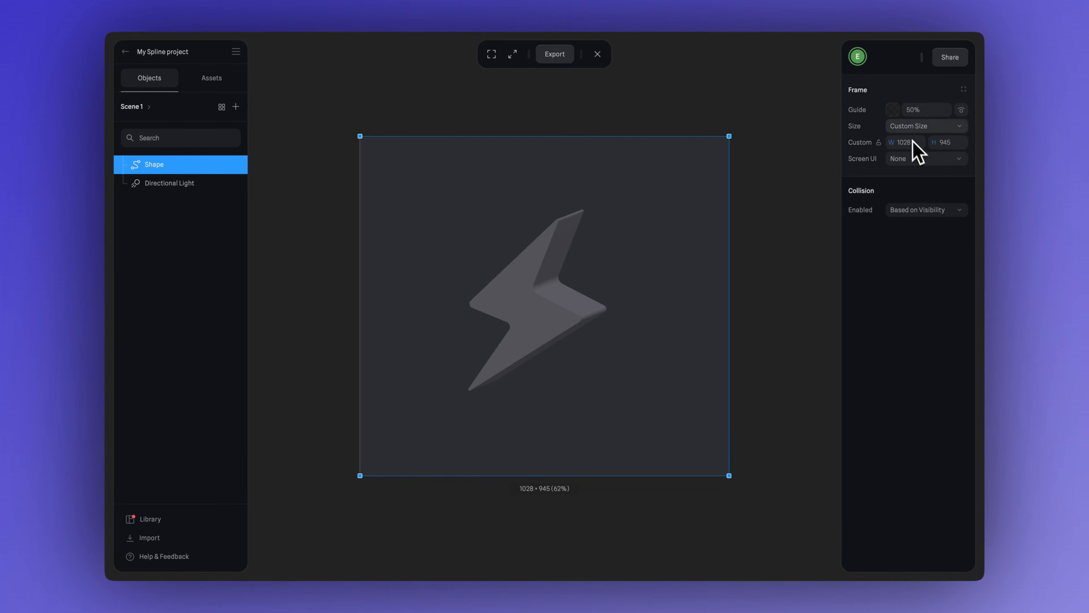
click(915, 127)
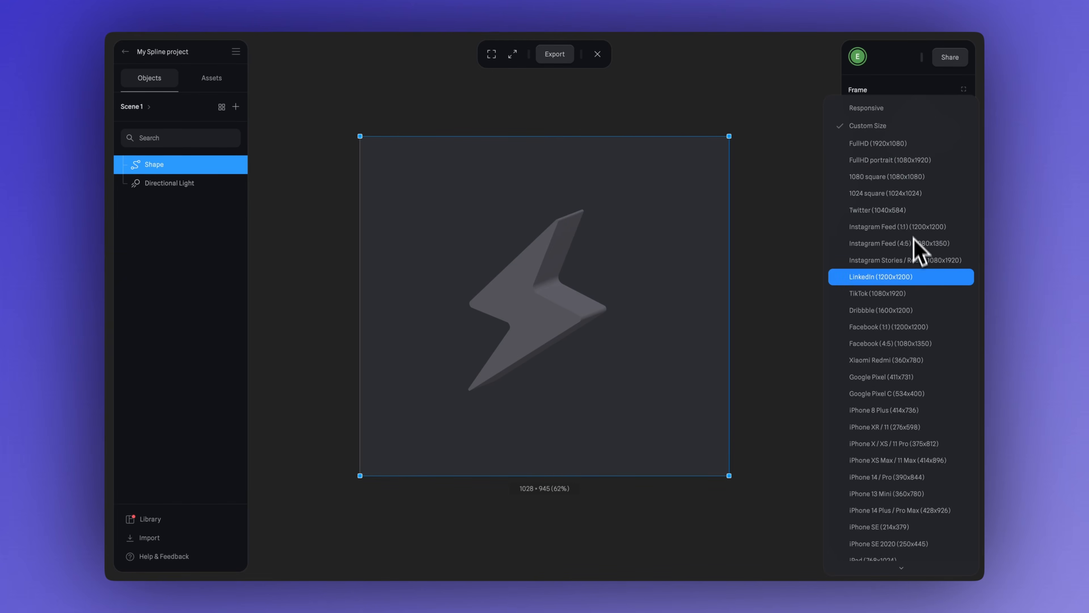
key(Escape)
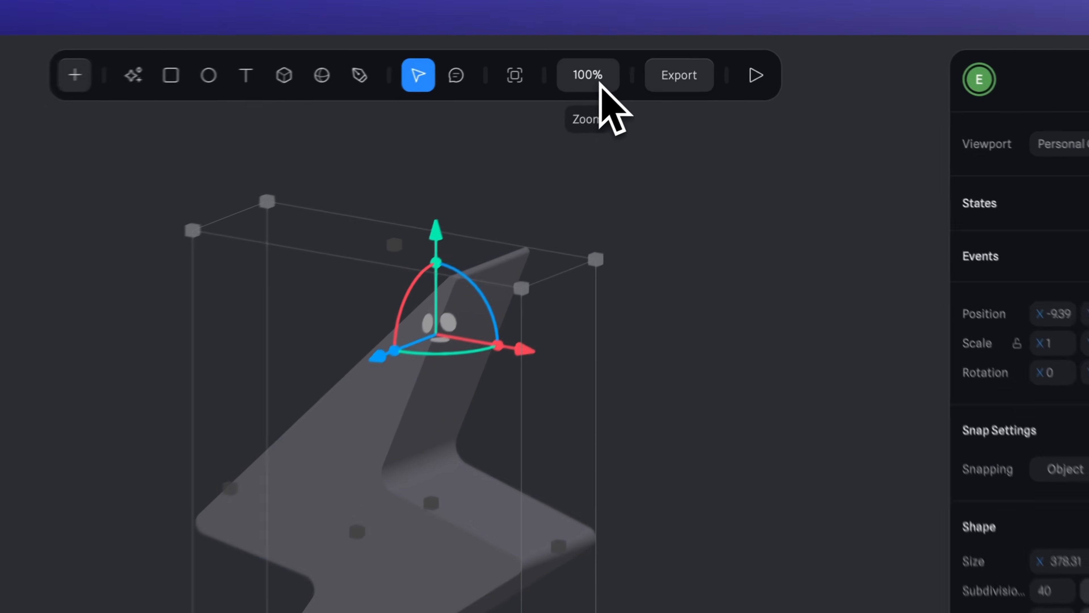
Zoom the view of the lightning bolt to the 200% preset and back to 100%
click(605, 85)
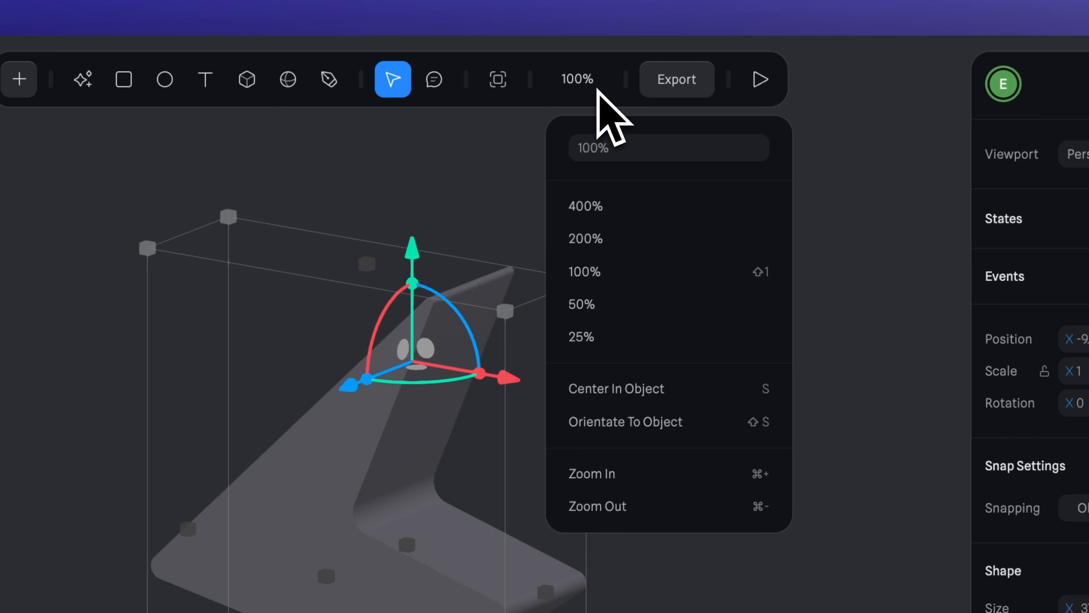
click(577, 79)
click(578, 78)
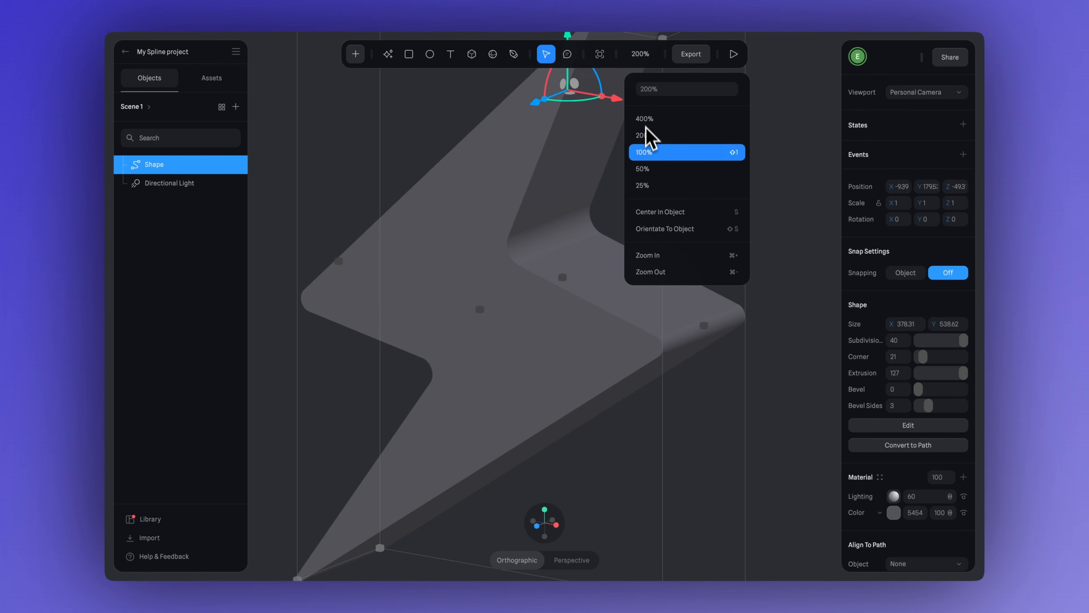
click(592, 271)
click(650, 150)
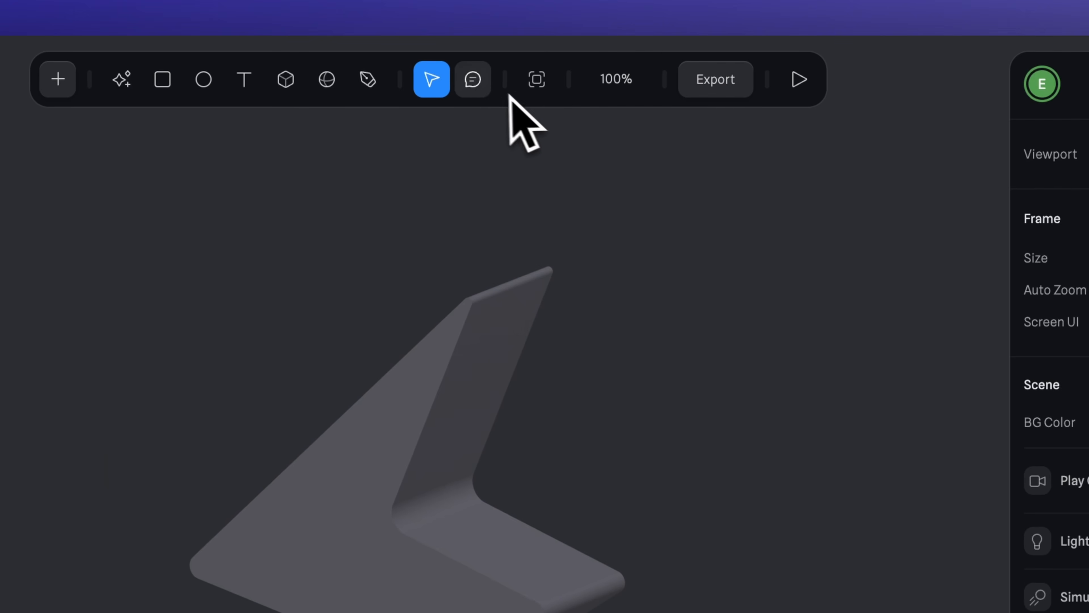
Add the comment "Nice work!" on the front face of the lightning bolt
click(481, 85)
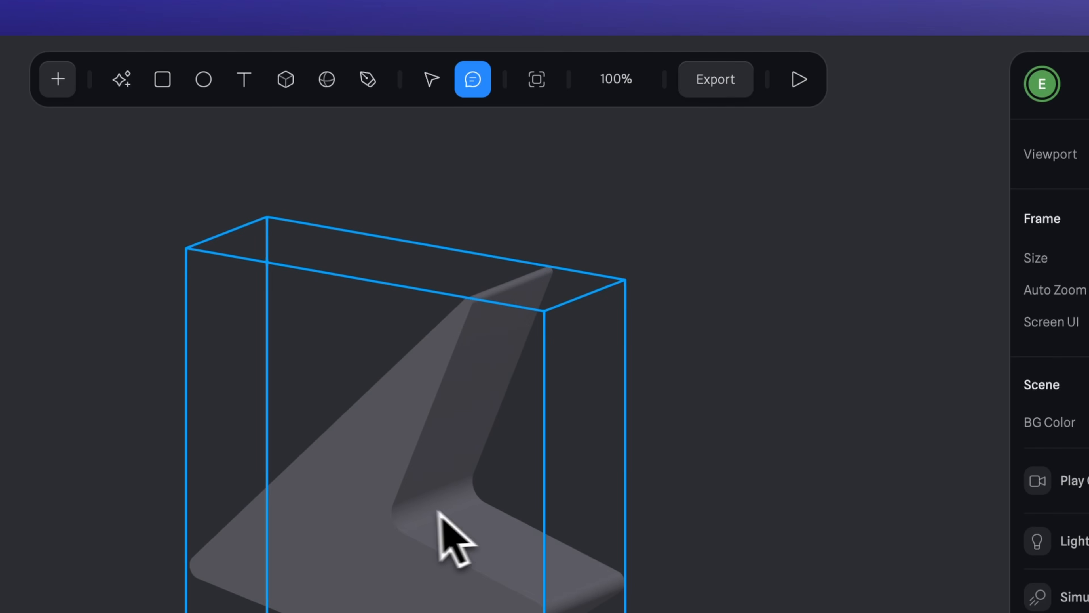
click(387, 499)
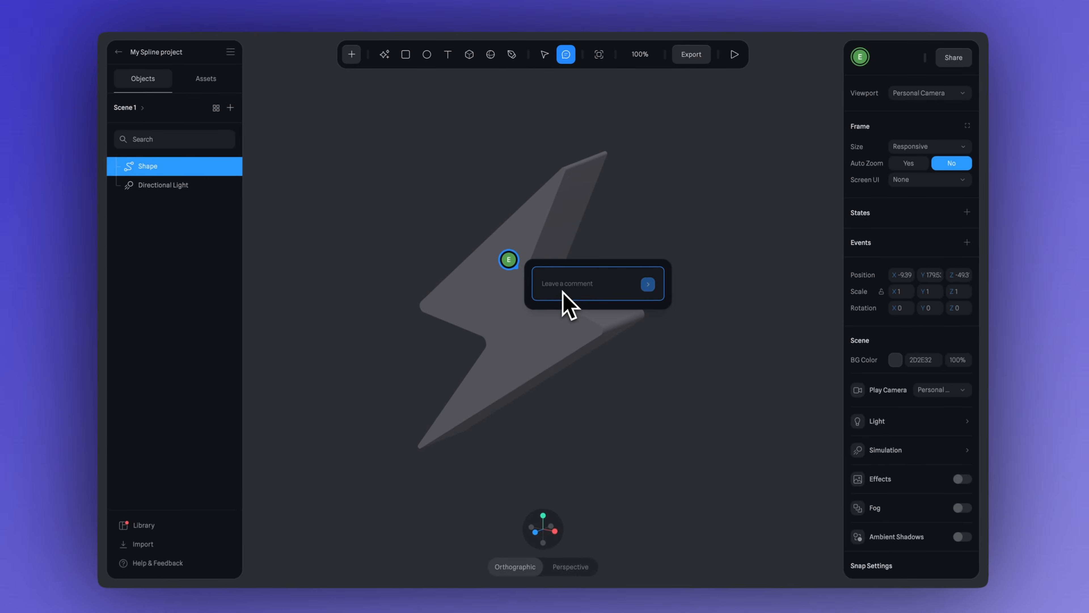
text(Nice work!)
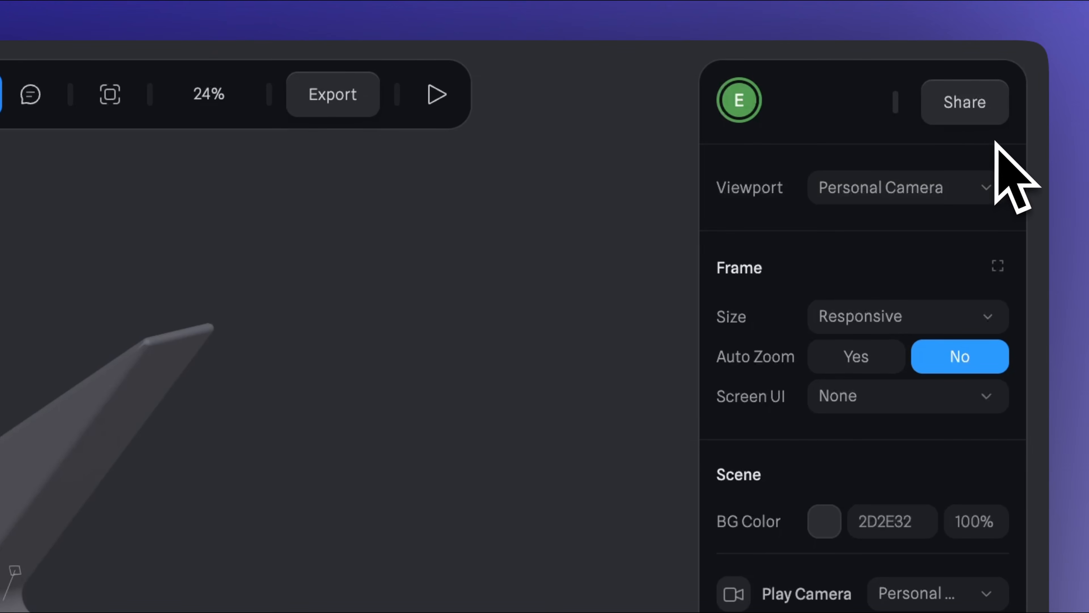
Open the project's sharing options, keep link access at Anyone with this link (Viewer), and copy the link
click(969, 121)
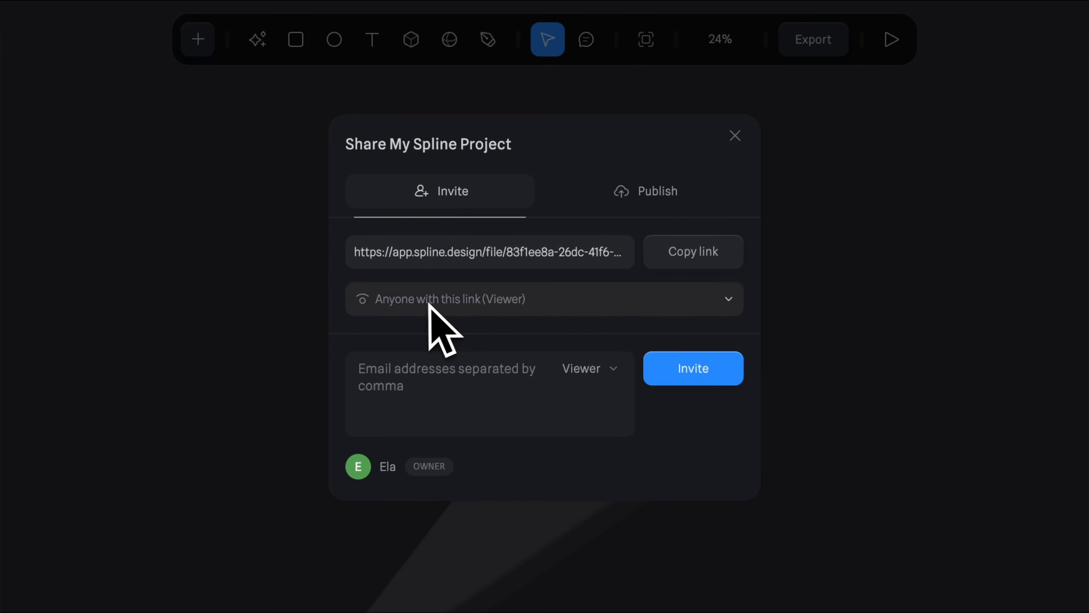
click(697, 301)
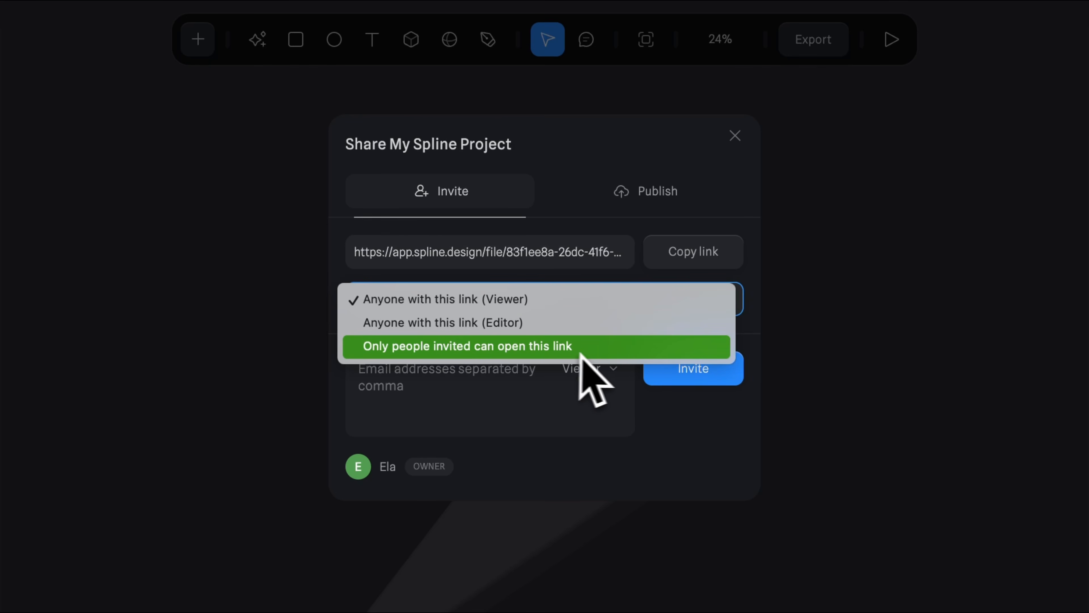
click(672, 297)
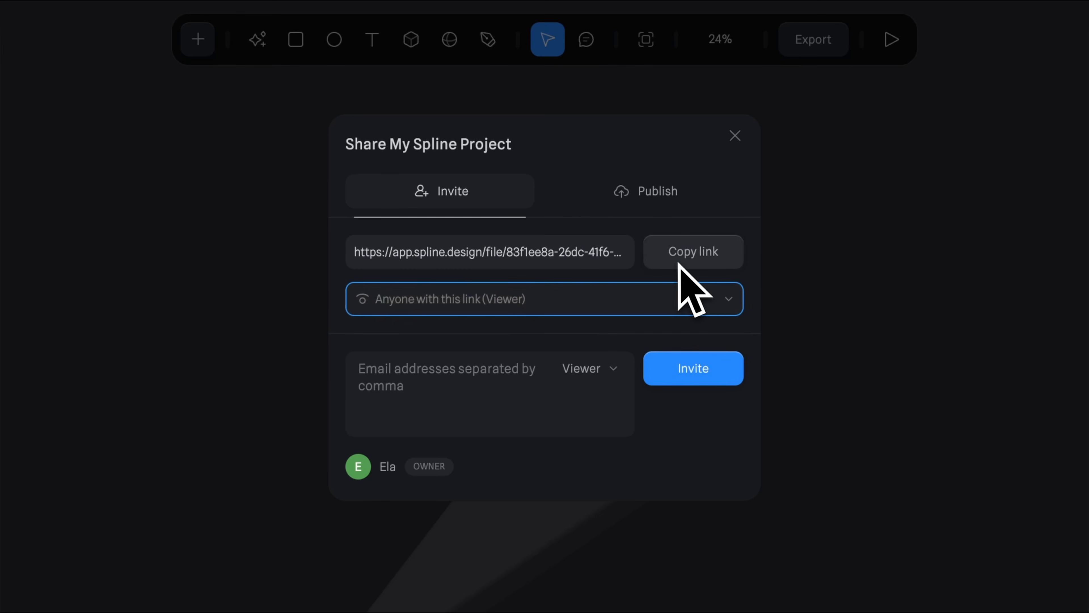
click(704, 262)
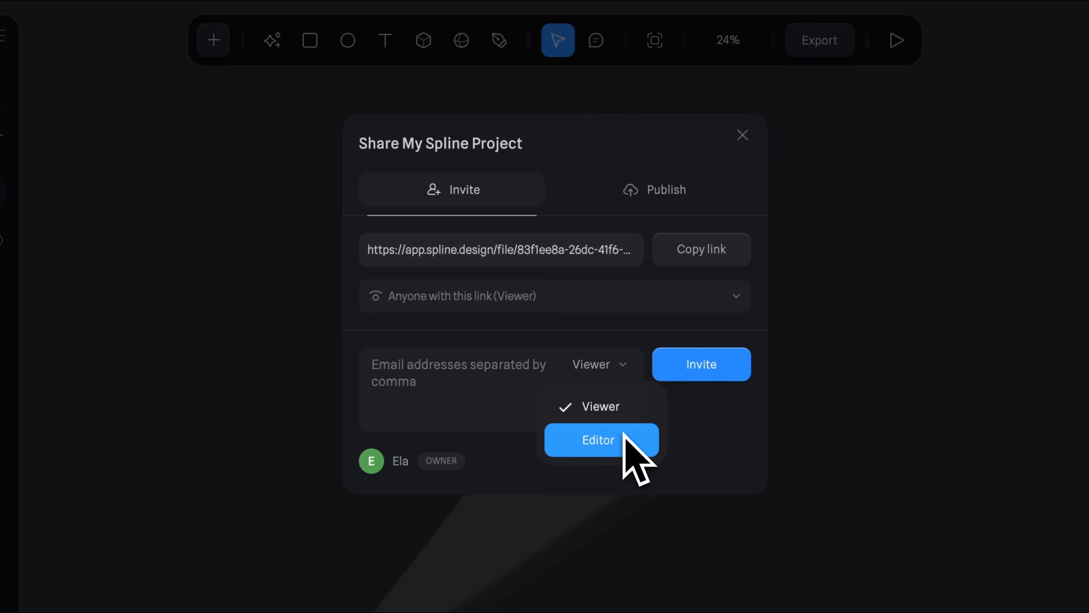
Choose the Viewer role for the invitation and fill in the invitee's e-mail address
key(Up)
key(Return)
click(377, 411)
text(jan)
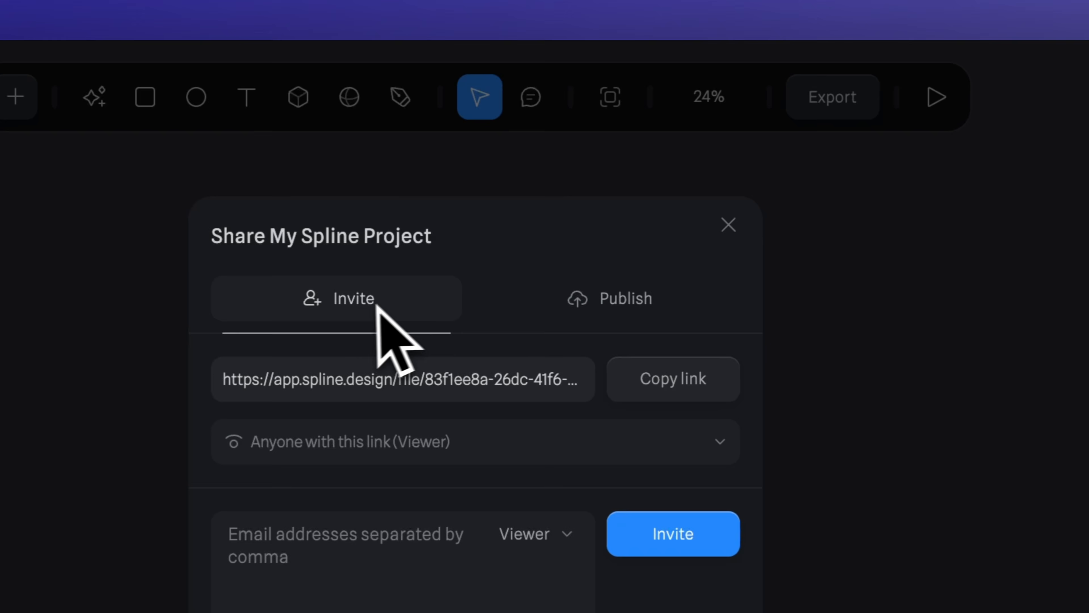
Open the project's publishing options and preview the animated Thunder bolt scene in play mode
click(661, 302)
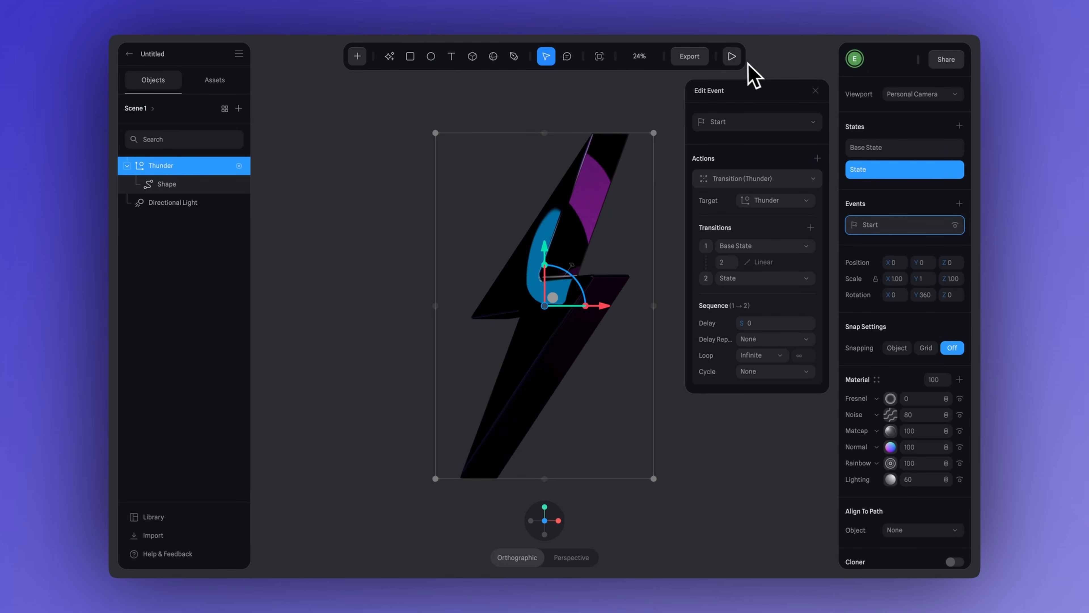
click(732, 57)
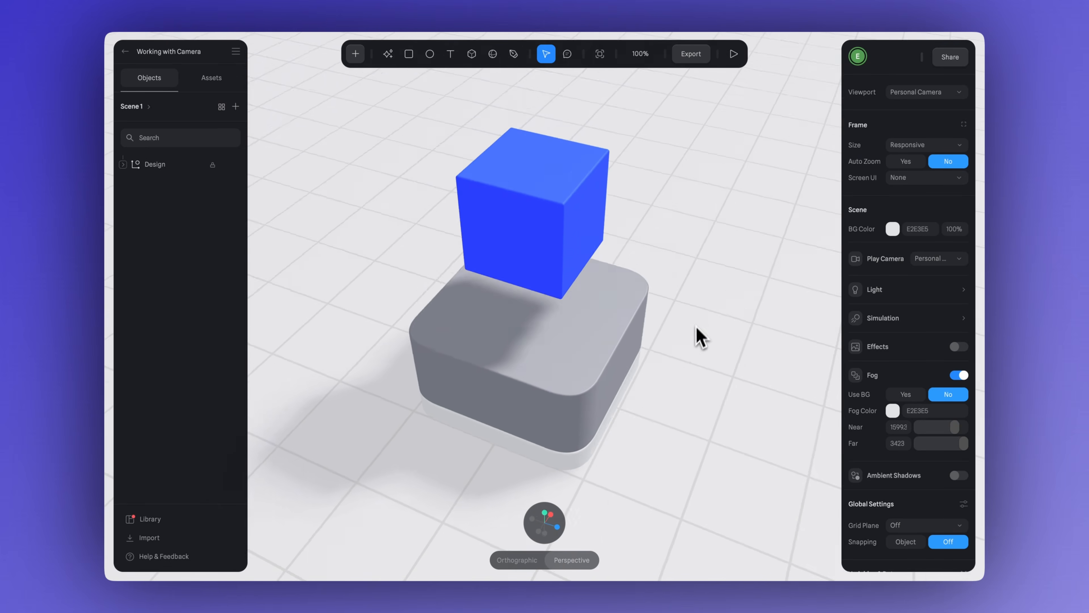
Orbit and pan the view around the blue cube and grey platform in the Working with Camera scene
mouse_move(697, 328)
right_down()
mouse_move(690, 340)
mouse_move(634, 316)
mouse_move(732, 322)
mouse_move(710, 360)
mouse_move(661, 345)
mouse_move(662, 325)
mouse_move(747, 316)
mouse_move(701, 325)
right_up()
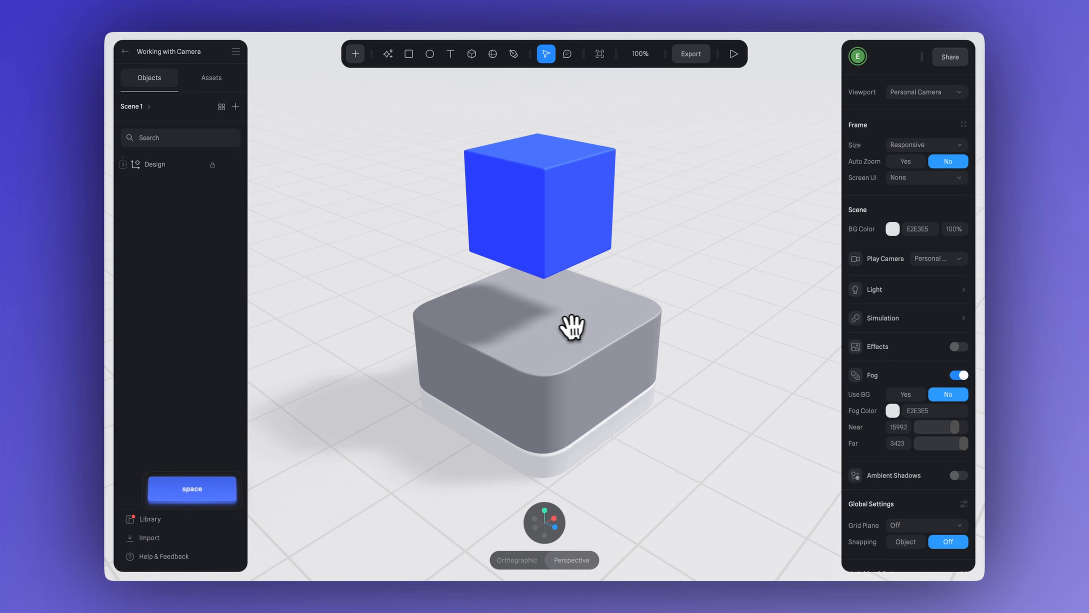
drag(543, 329, 522, 404)
drag(446, 335, 584, 316)
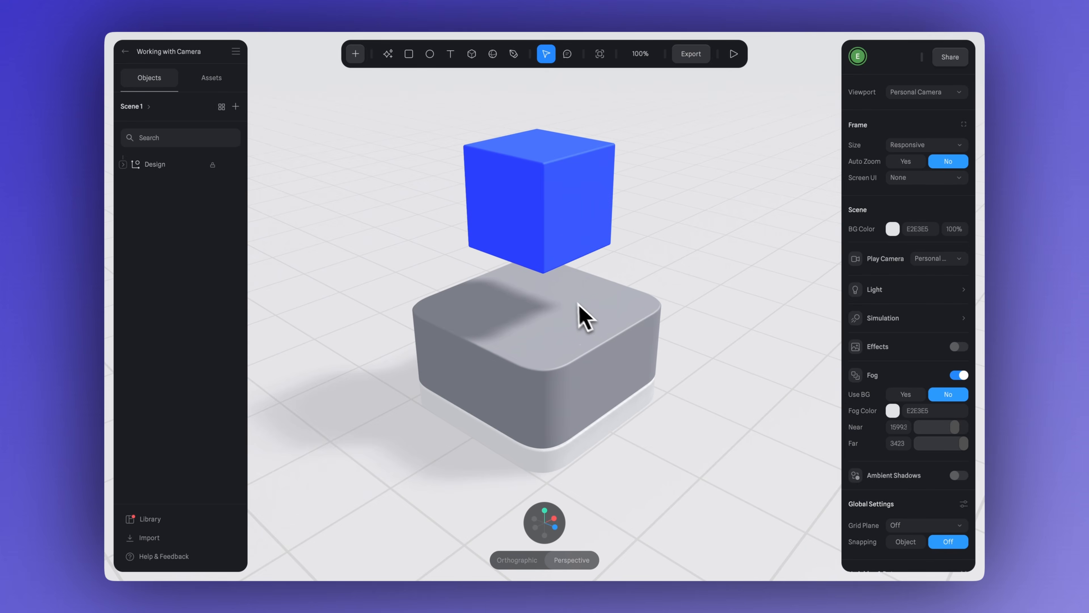
Zoom in and out repeatedly on the blue cube and its platform to view them near and far
scroll(570, 307, down, 5)
scroll(559, 294, up, 5)
scroll(558, 294, down, 8)
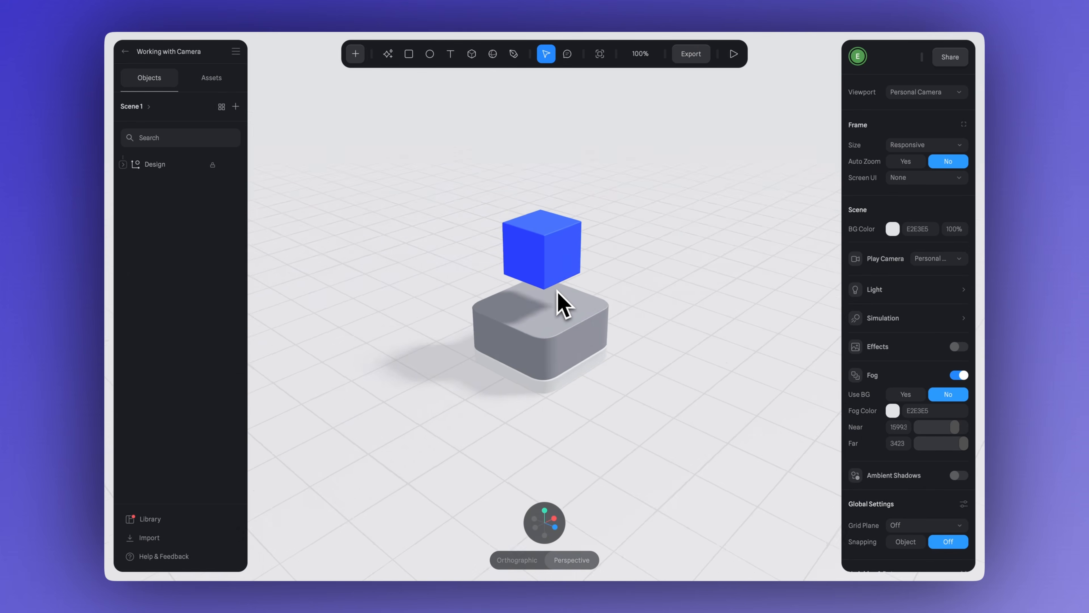
scroll(558, 293, up, 5)
scroll(558, 293, up, 5)
scroll(558, 293, down, 8)
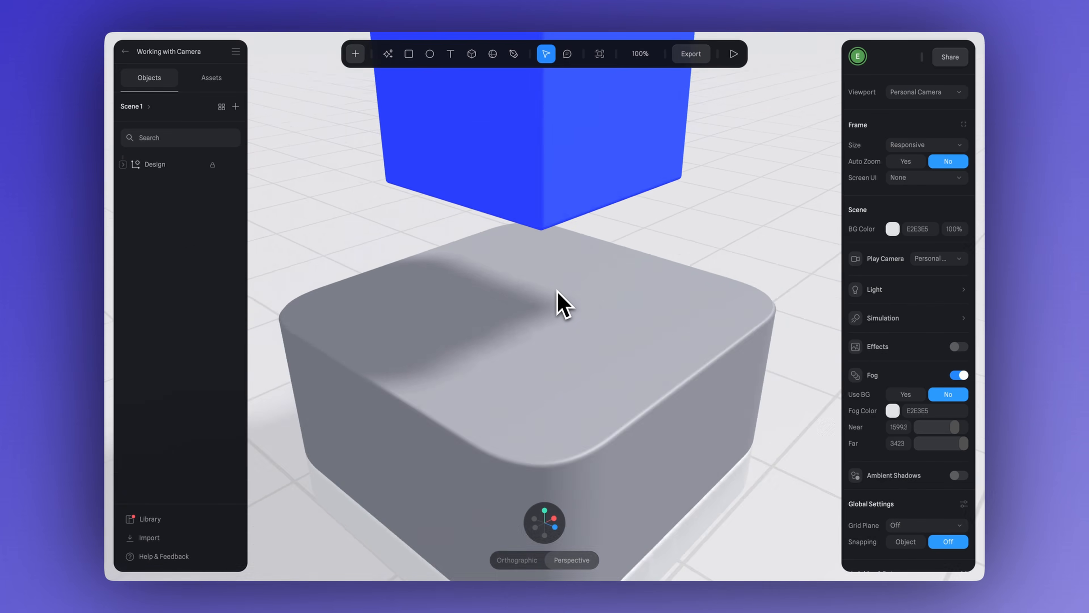
scroll(558, 293, up, 4)
scroll(558, 294, up, 5)
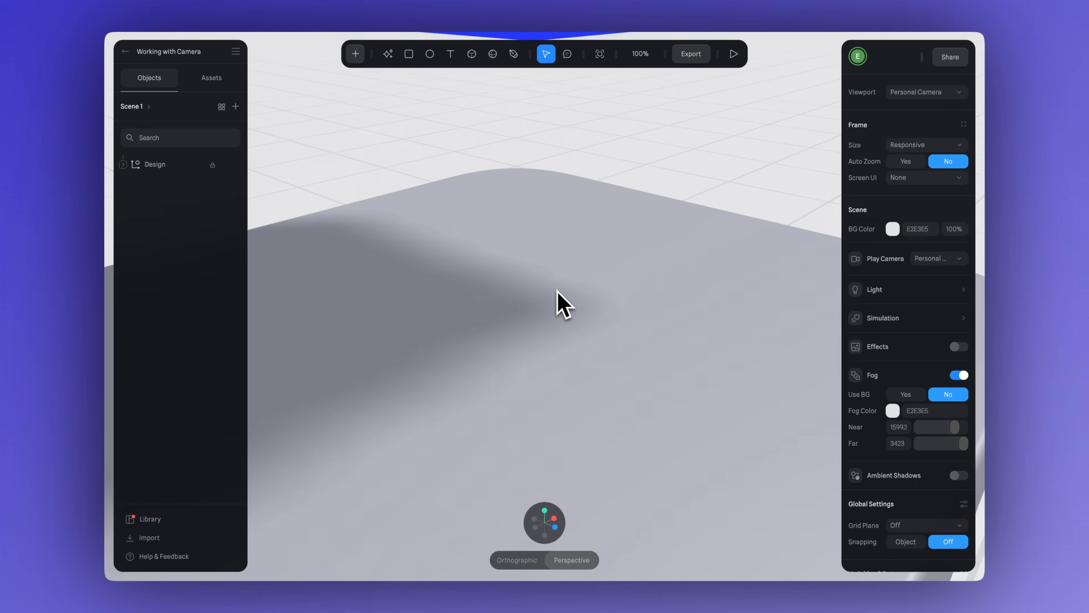
scroll(558, 294, down, 4)
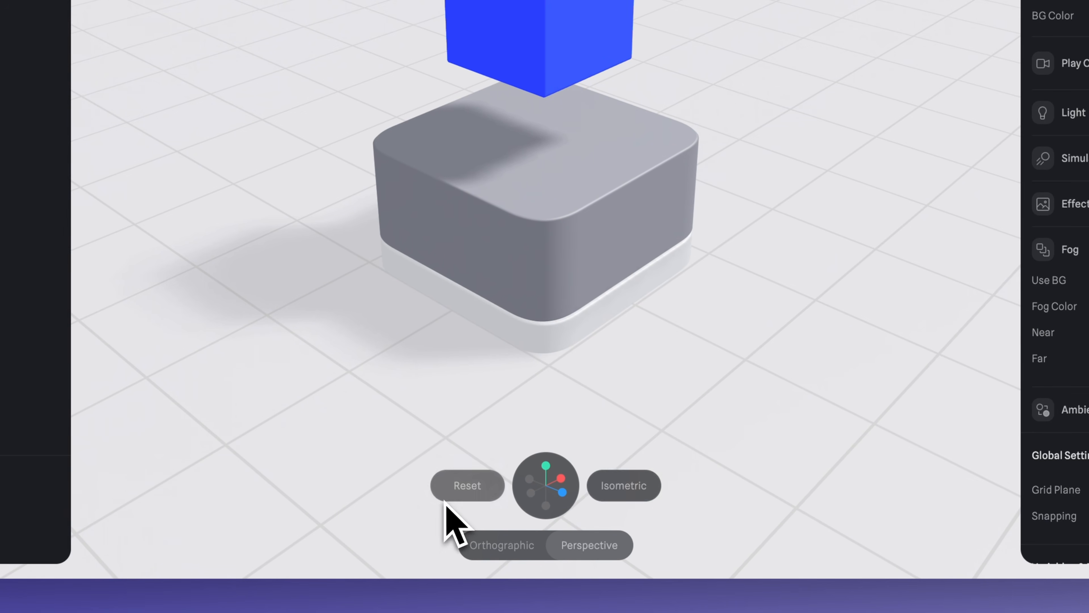
Compare the orthographic and perspective projections of the cube scene, ending in perspective
click(487, 547)
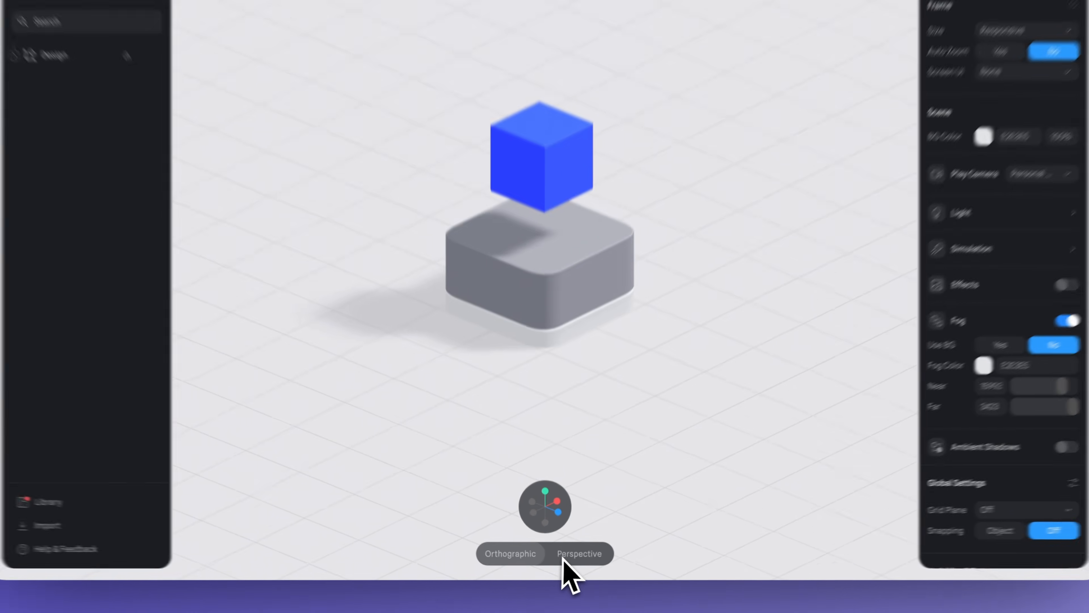
click(590, 545)
click(519, 560)
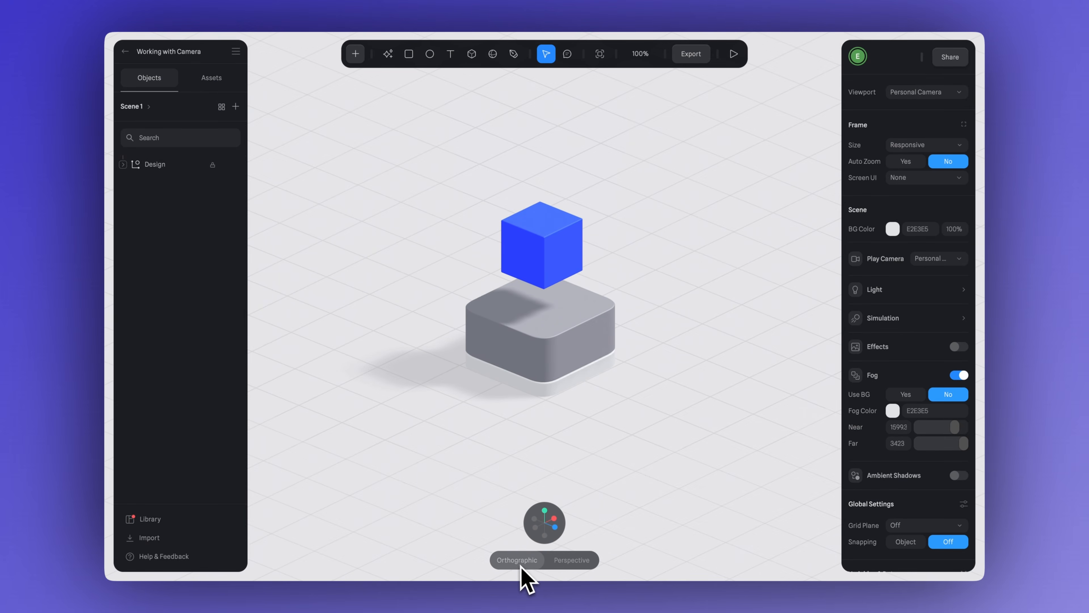
click(567, 563)
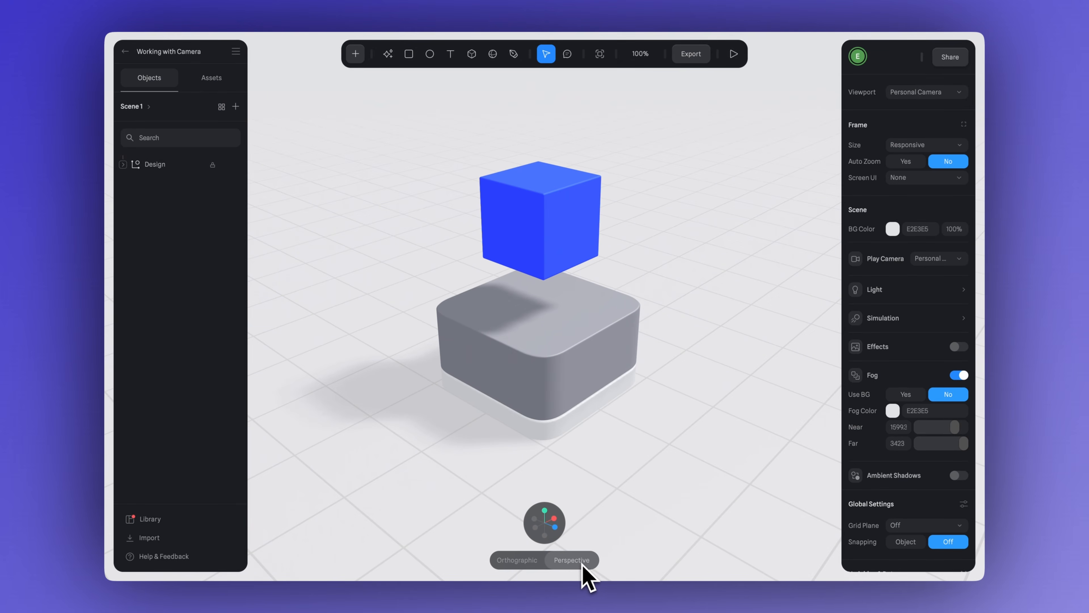
View the cube and platform straight from below and from the negative X side with the orientation gizmo
mouse_move(530, 555)
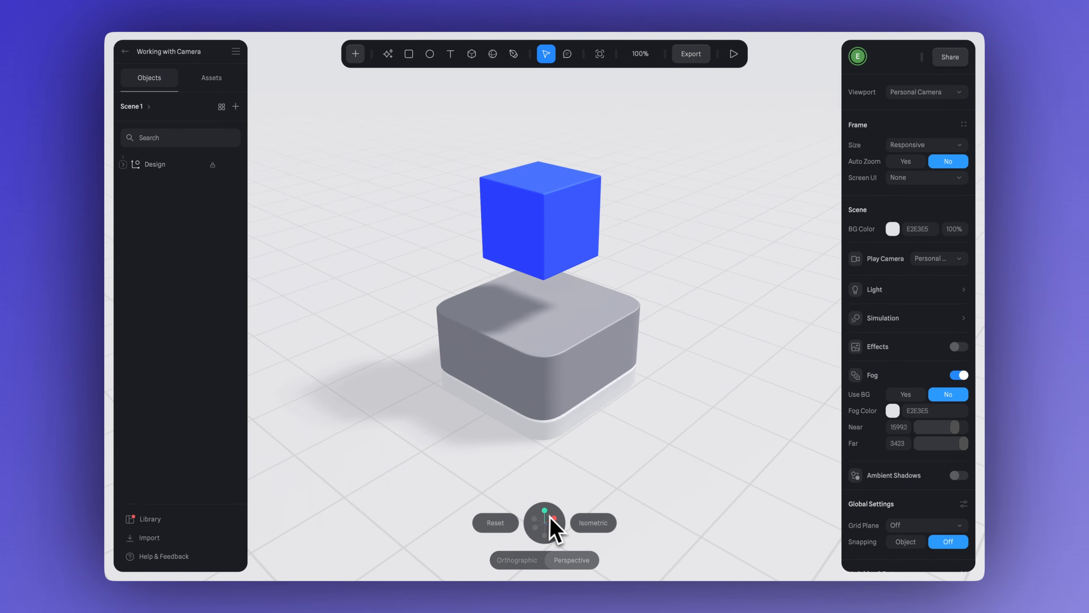
click(544, 536)
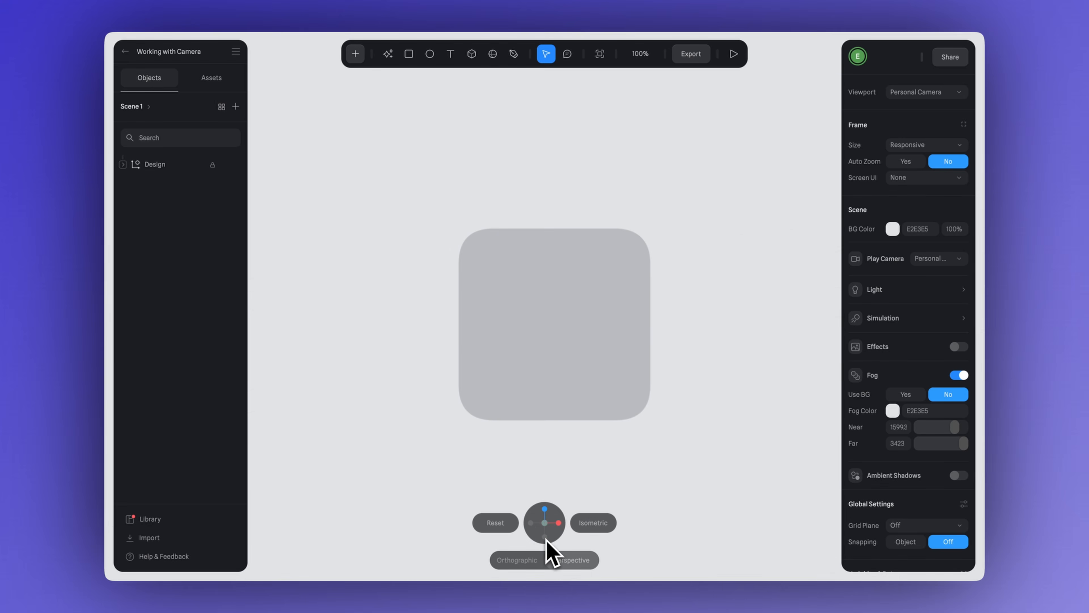
click(533, 528)
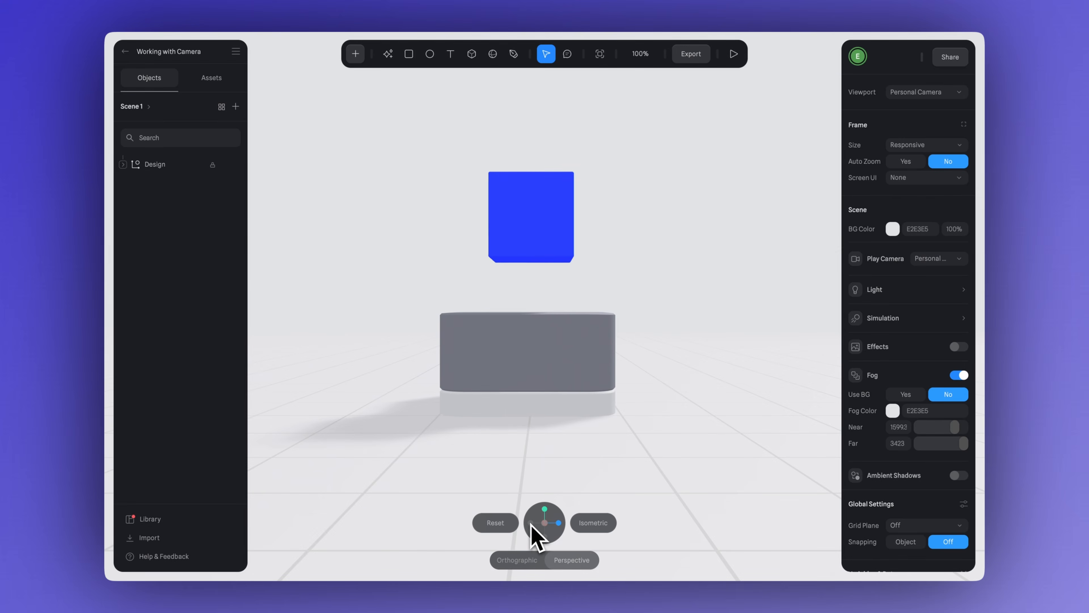
View the cube and platform along different axes, including the front and side directions, with the orientation gizmo
click(556, 524)
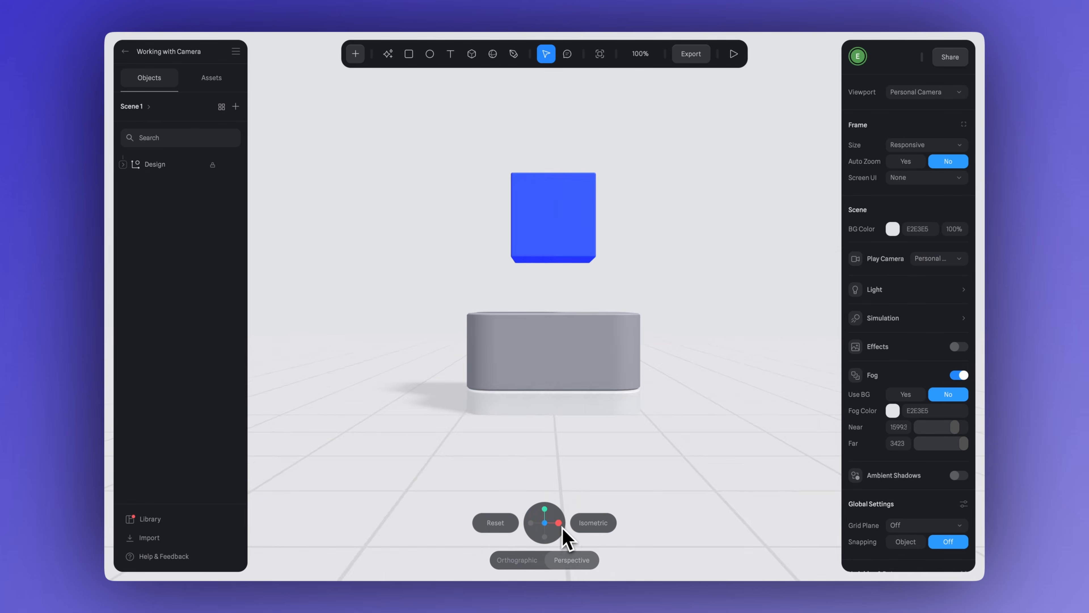
click(547, 519)
click(545, 534)
click(545, 537)
click(545, 515)
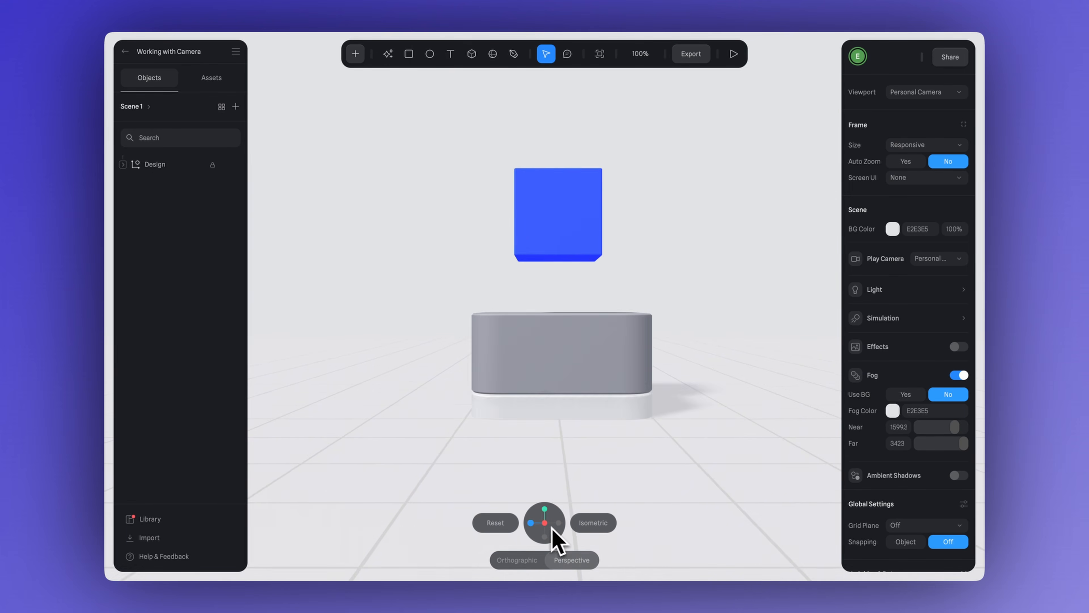
click(545, 536)
click(545, 516)
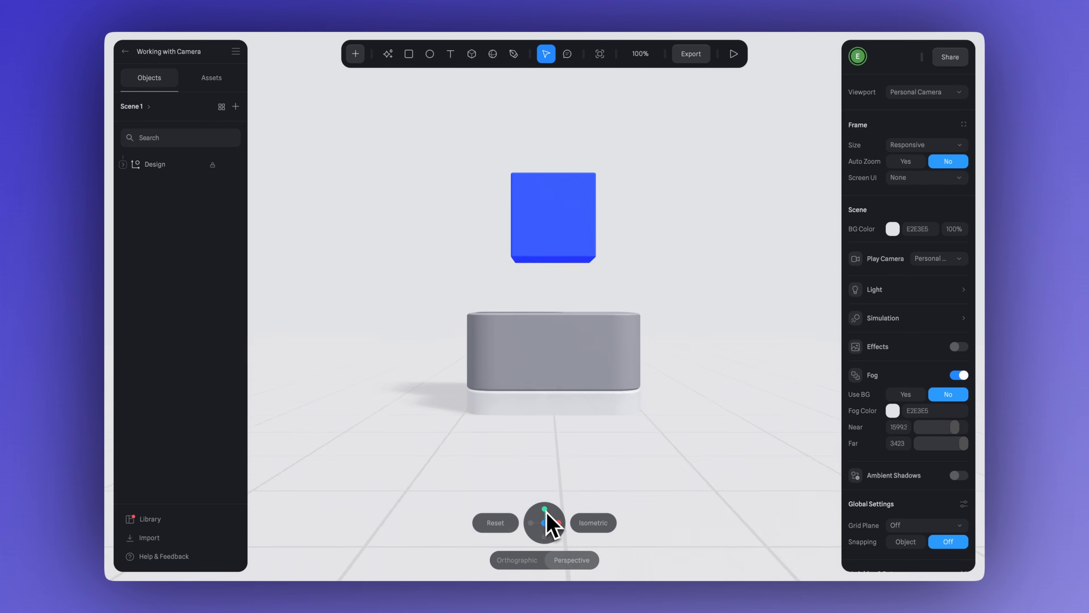
Compare the reset view with the isometric view of the cube scene, ending in isometric
click(497, 524)
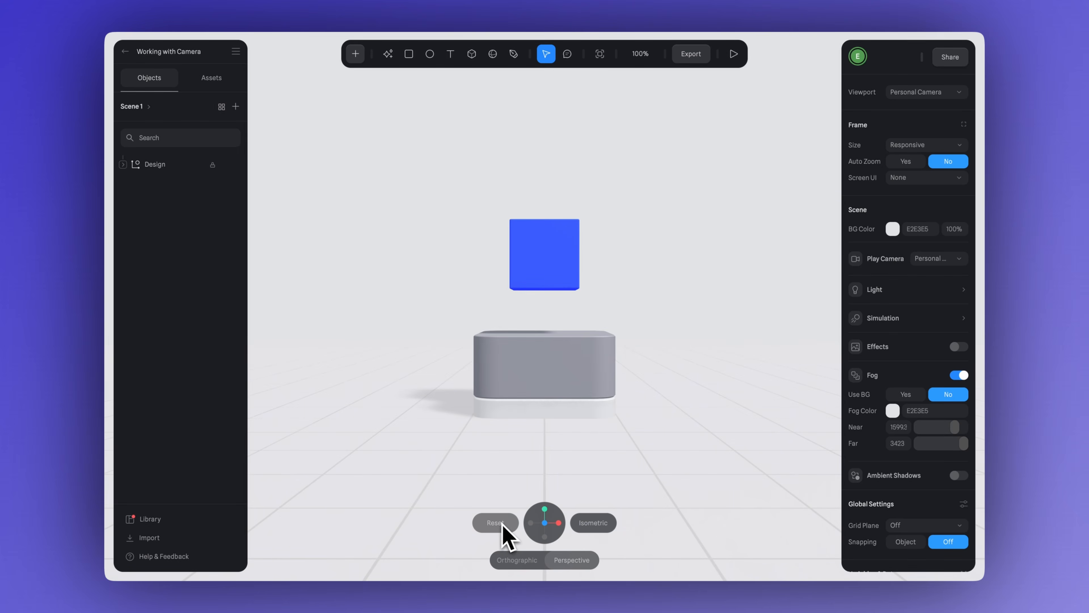
click(604, 527)
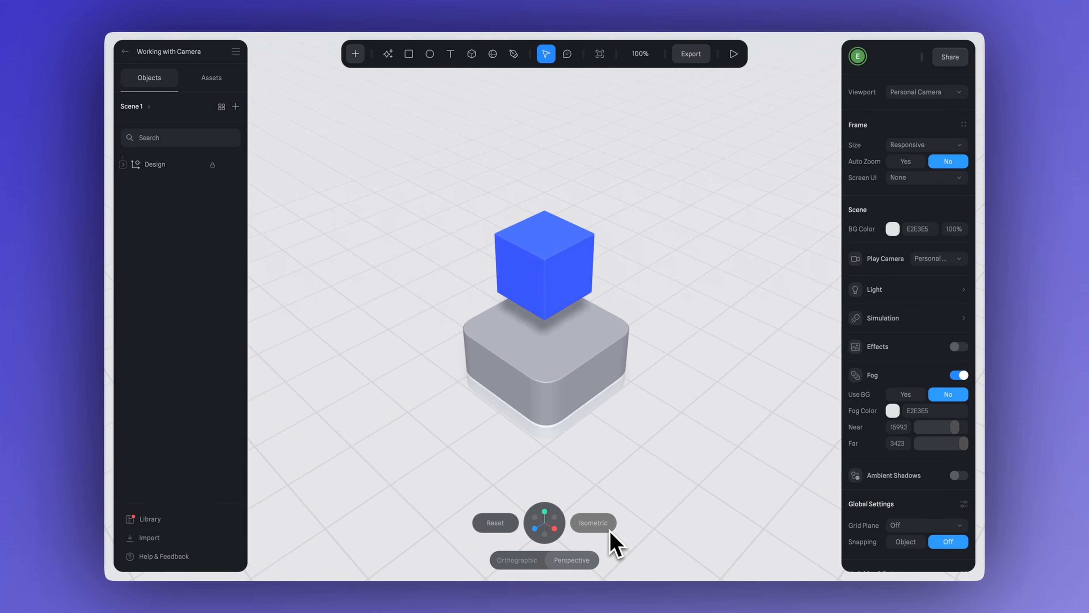
click(517, 529)
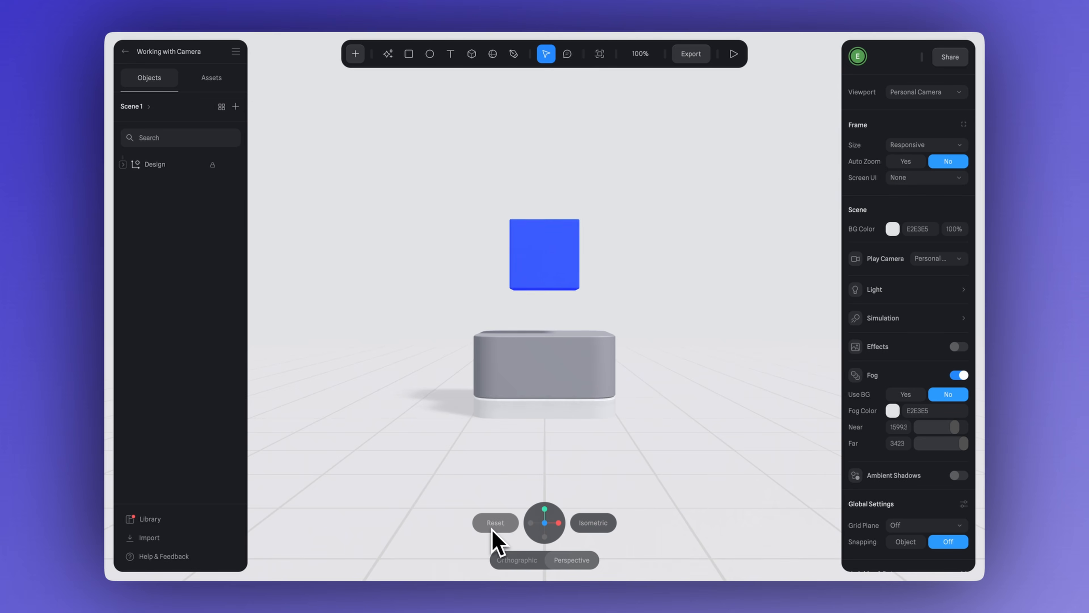
click(596, 527)
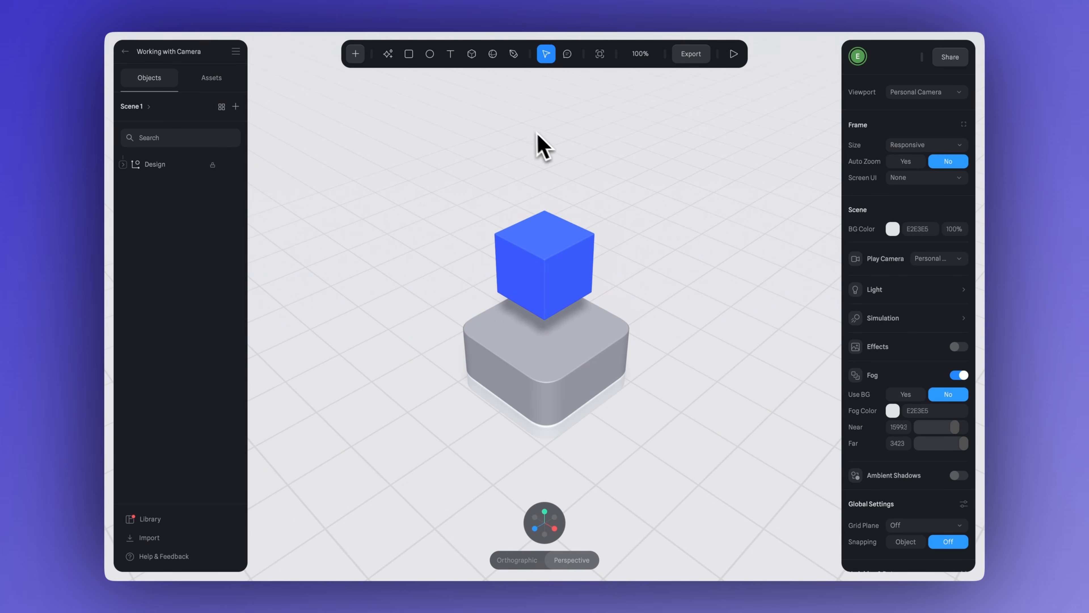
Add a camera object to the scene and look through it
click(356, 53)
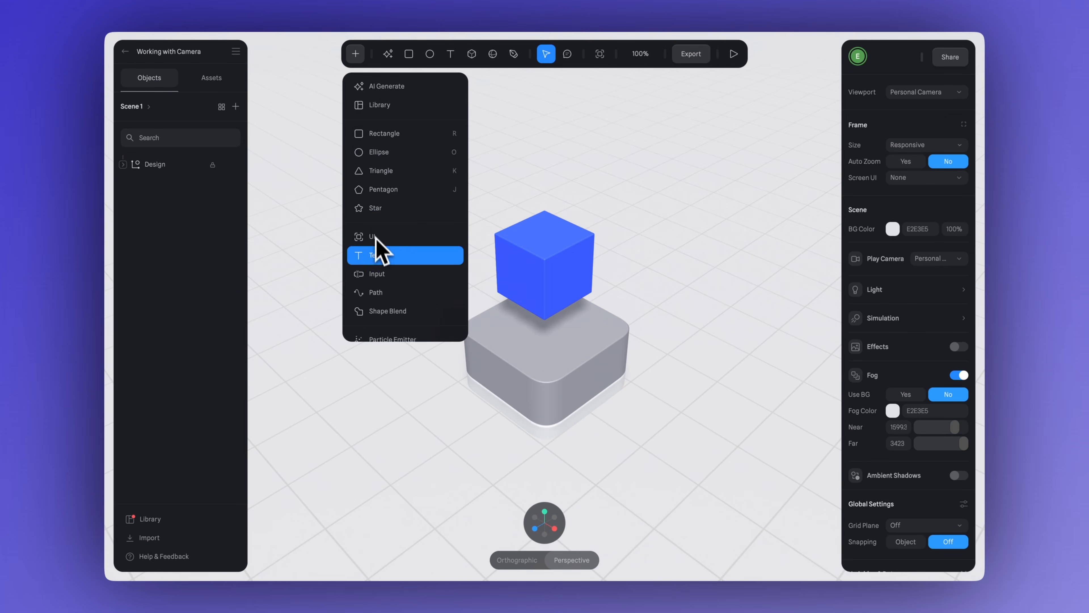
scroll(377, 249, down, 10)
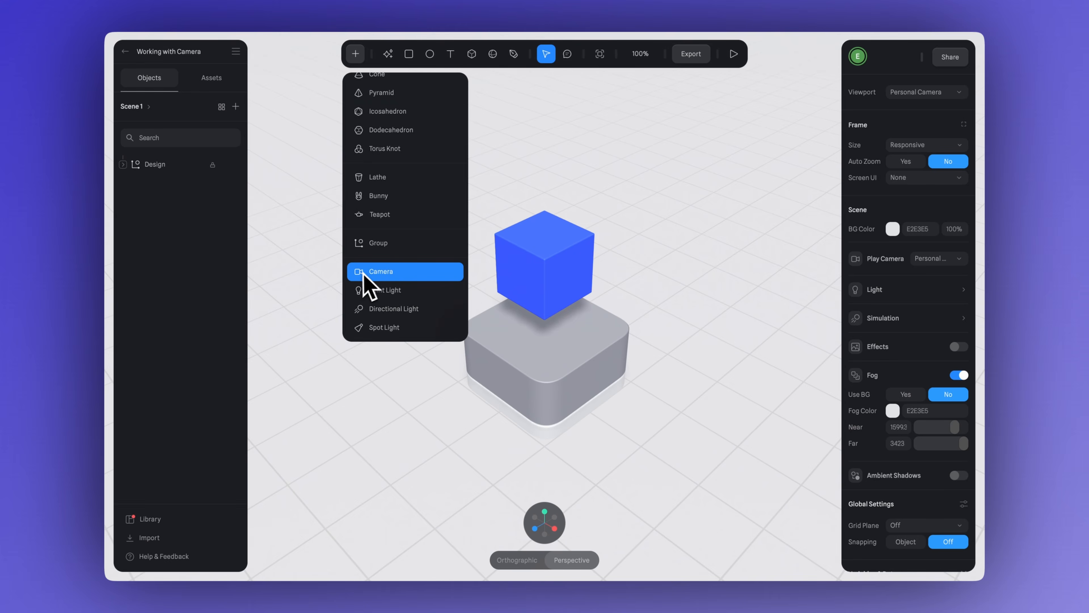
click(377, 273)
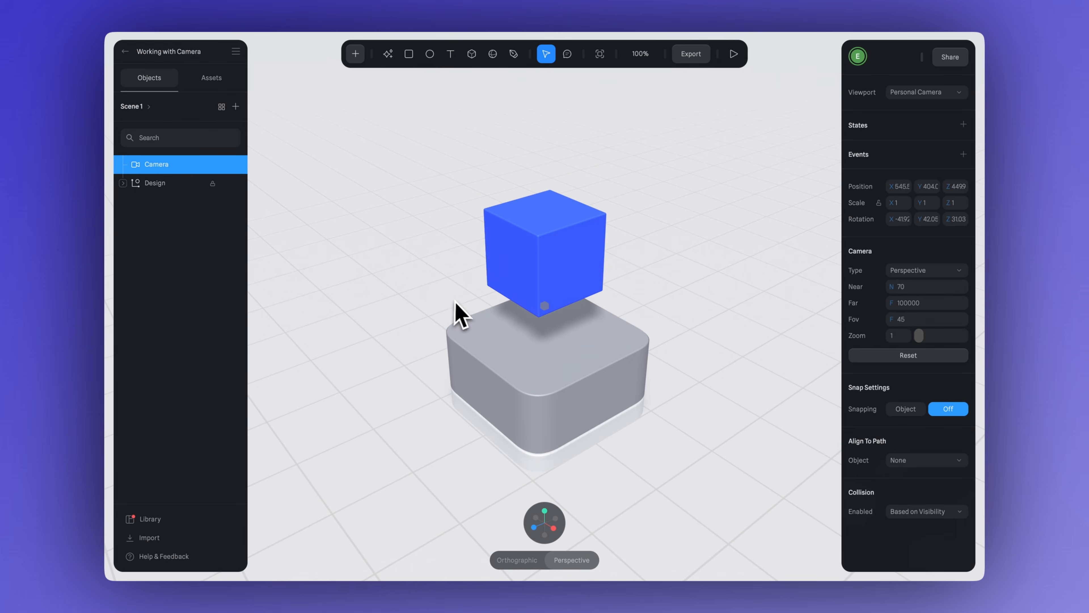
key(c)
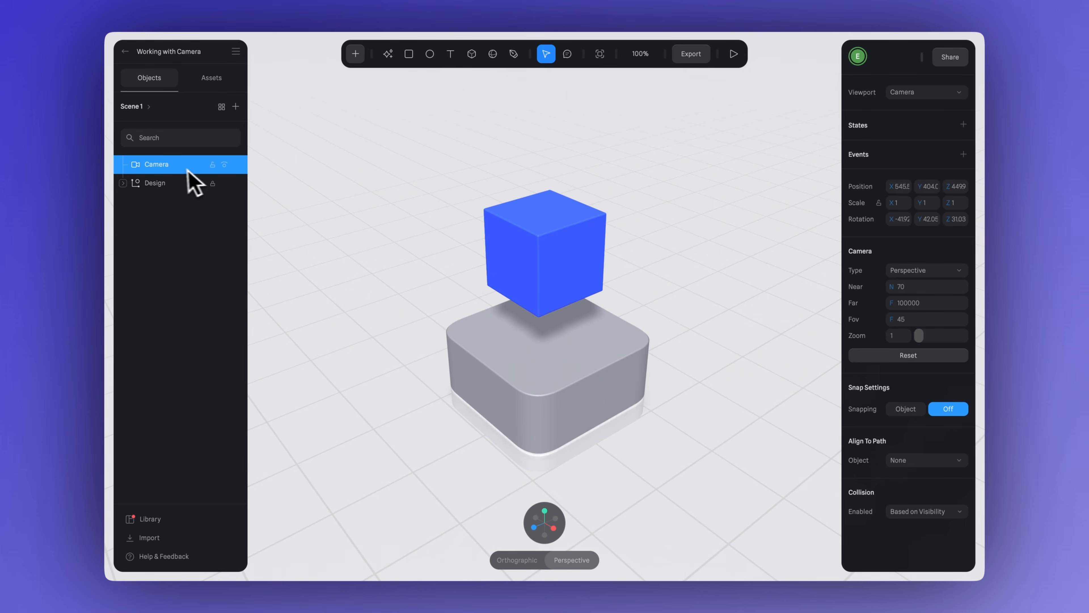
Switch the viewport back and forth between the new Camera and the Personal Camera, ending on the Personal Camera
click(922, 91)
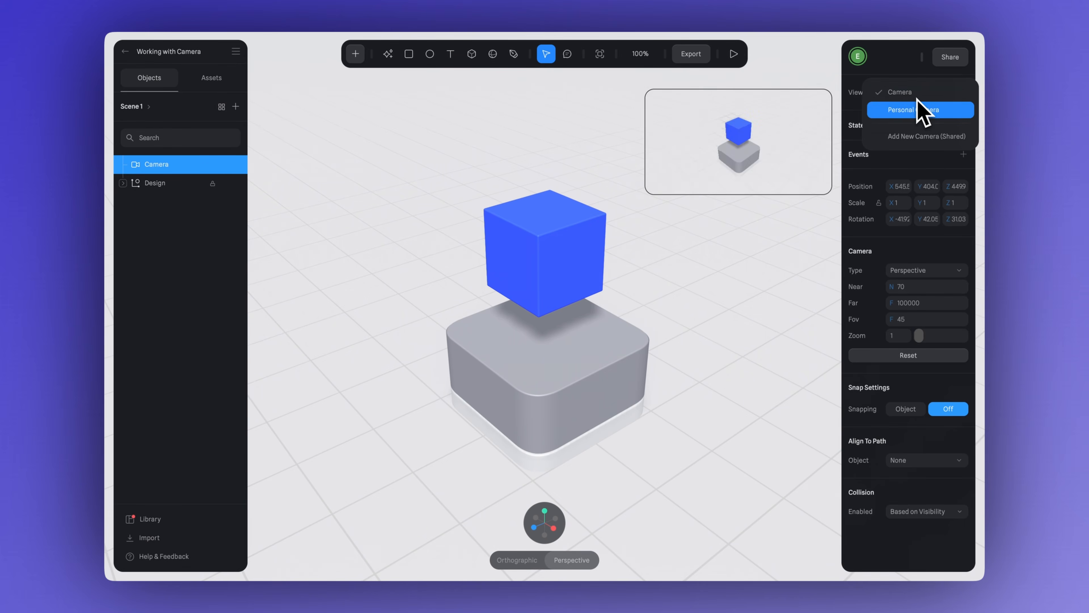
click(899, 112)
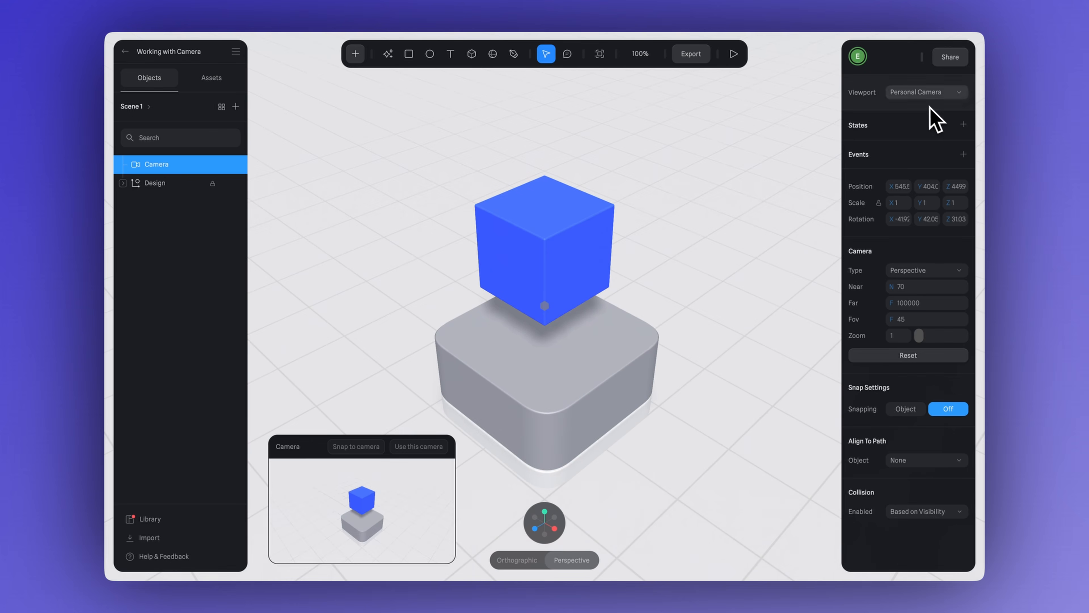
click(922, 92)
click(918, 75)
click(917, 92)
click(931, 110)
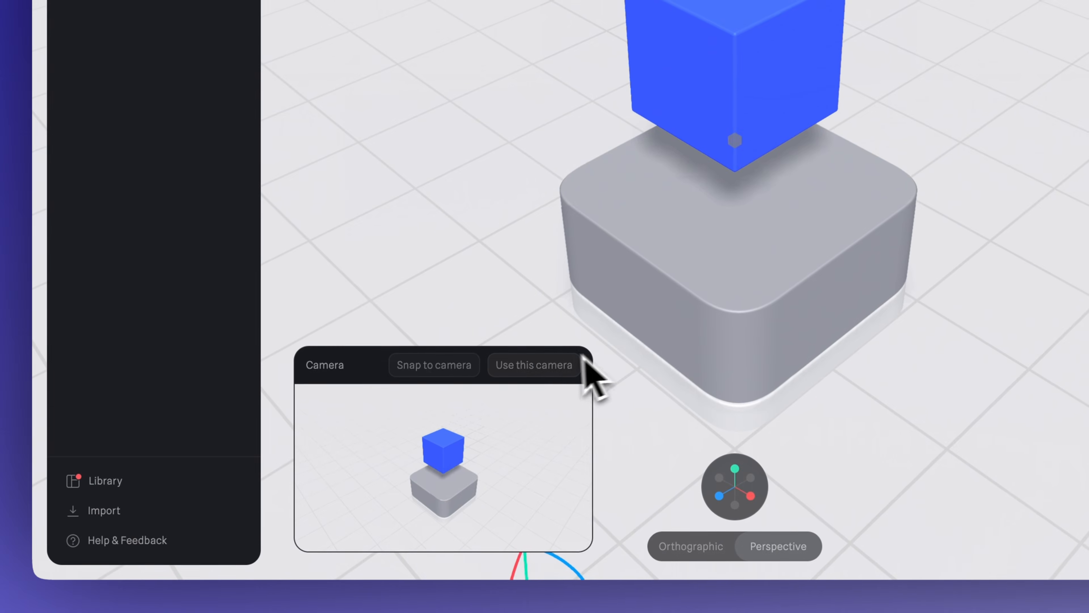
Use the new camera from its preview for the viewport, reframe the cube closely, and return to the Personal Camera
click(433, 446)
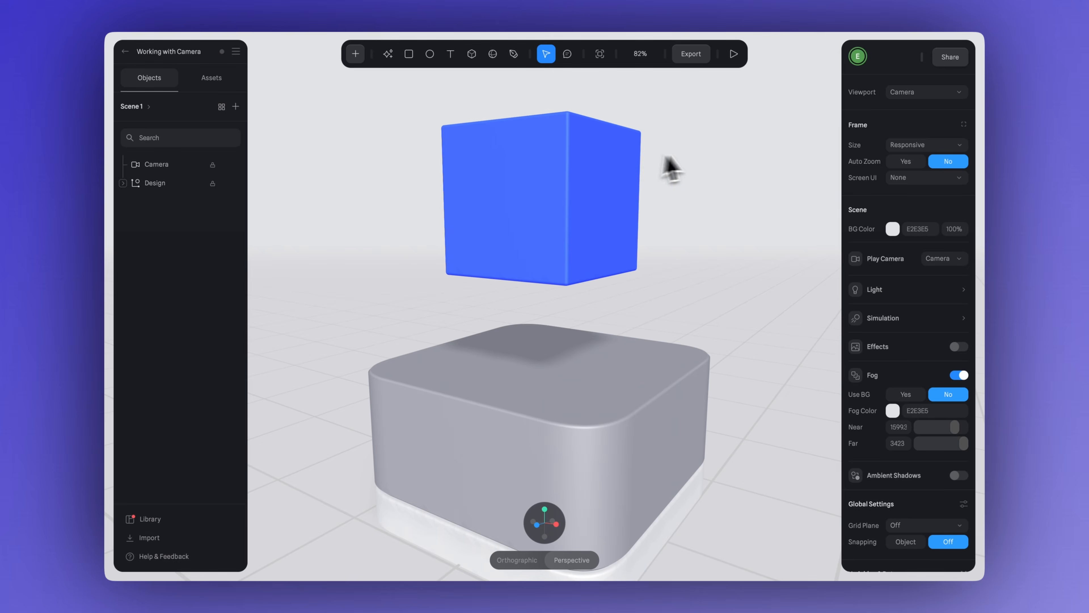
click(917, 92)
click(898, 111)
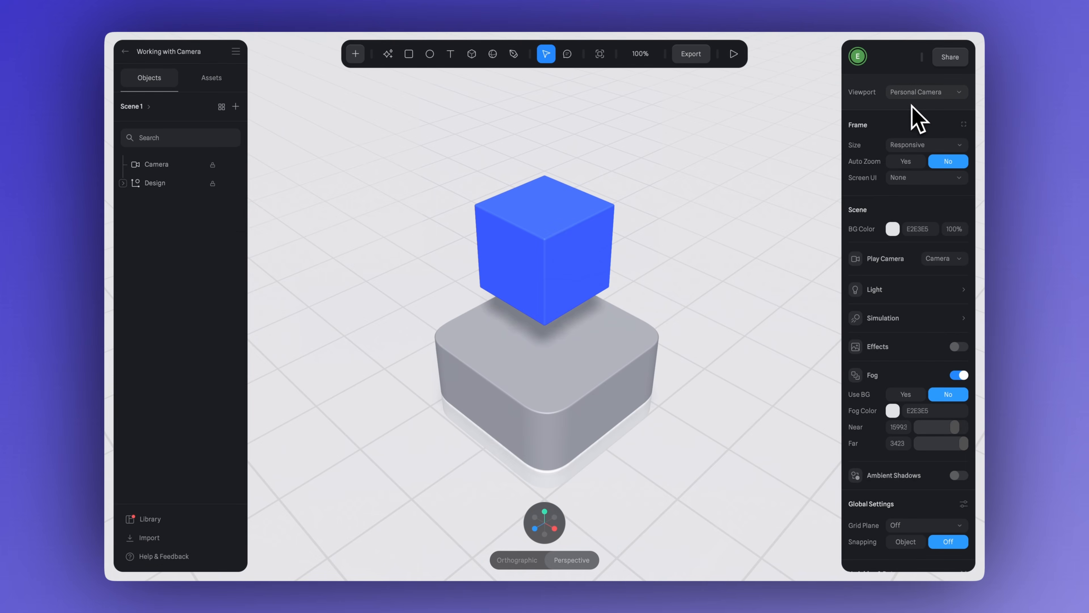
Compare the reframed Camera view with the Personal Camera view, finishing on the Personal Camera
click(918, 92)
click(916, 77)
click(916, 94)
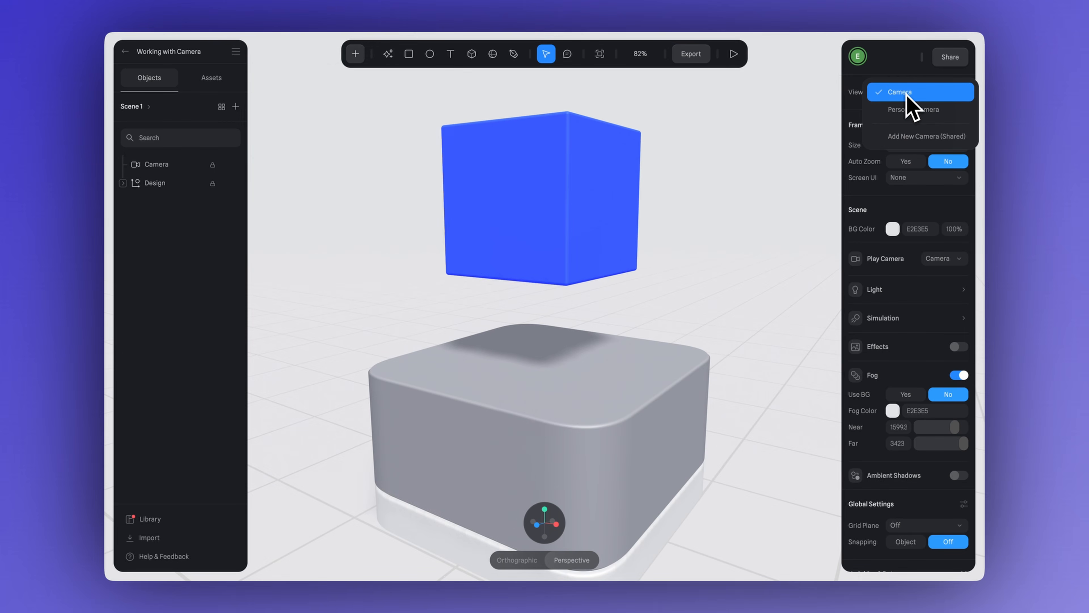
click(912, 111)
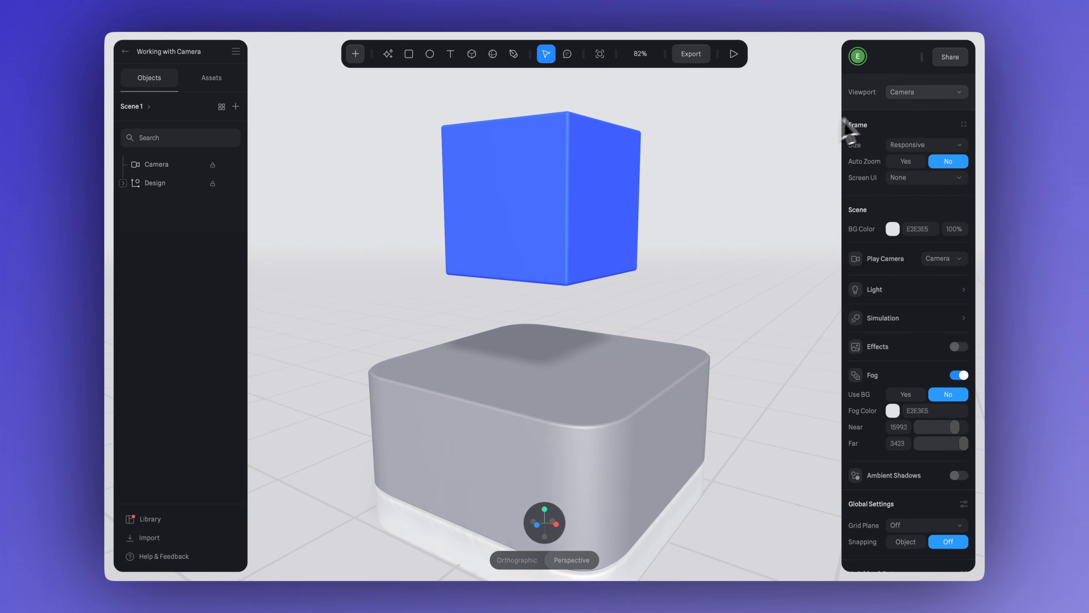
click(917, 93)
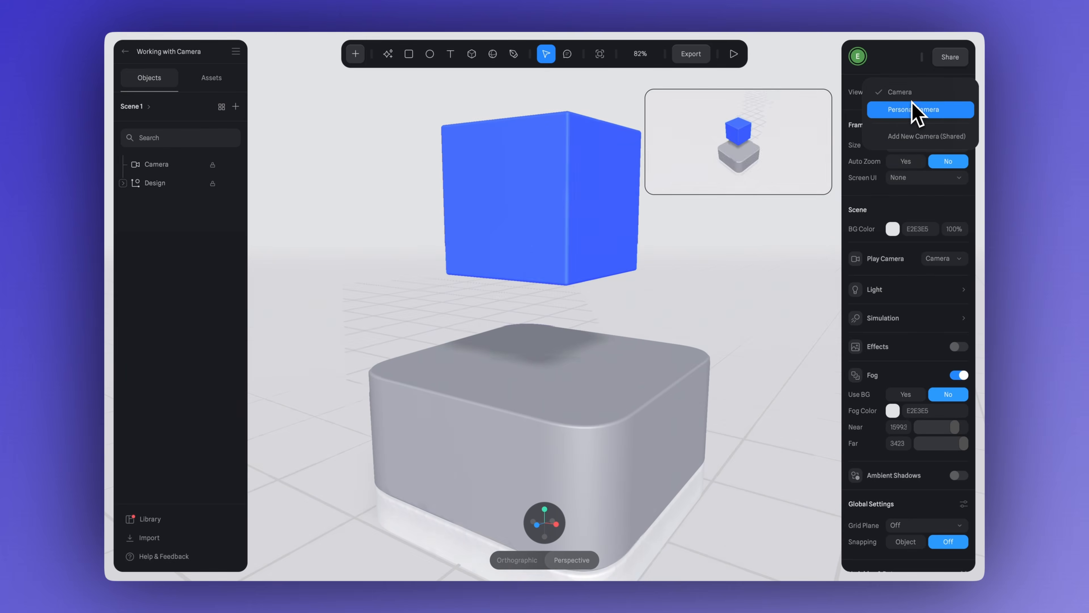
click(913, 109)
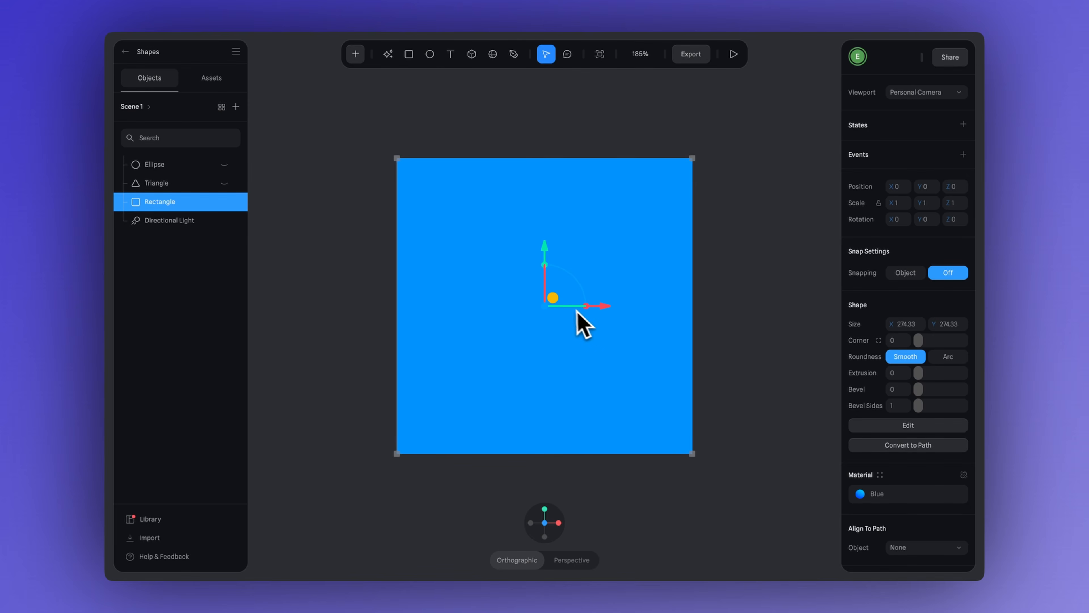
In the Shapes scene, move the blue rectangle to about Y 28 and scale its height to about 0.28
drag(553, 306, 554, 268)
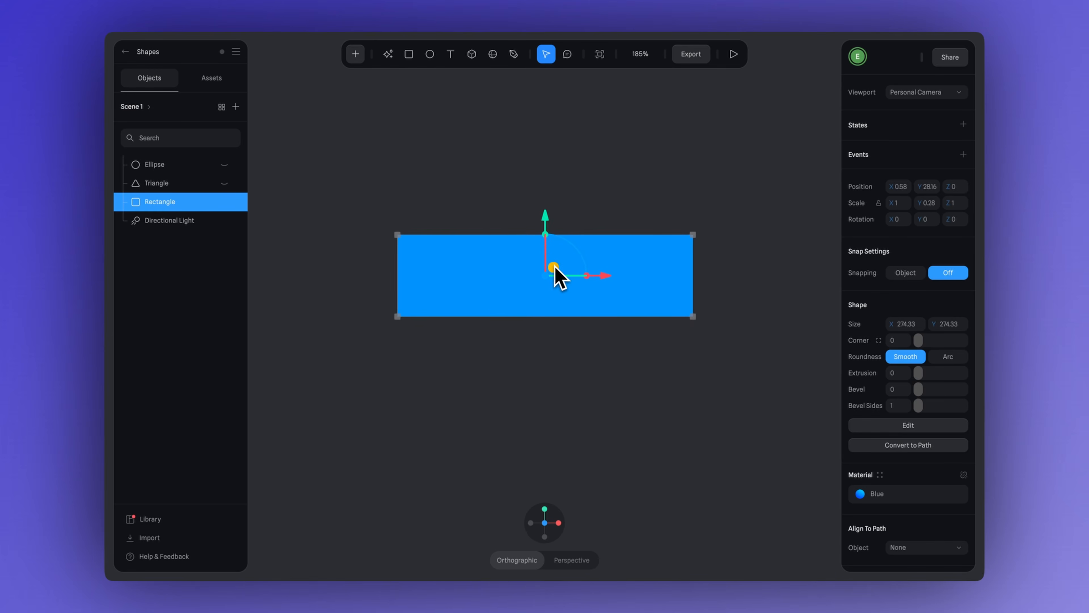
drag(497, 349, 447, 420)
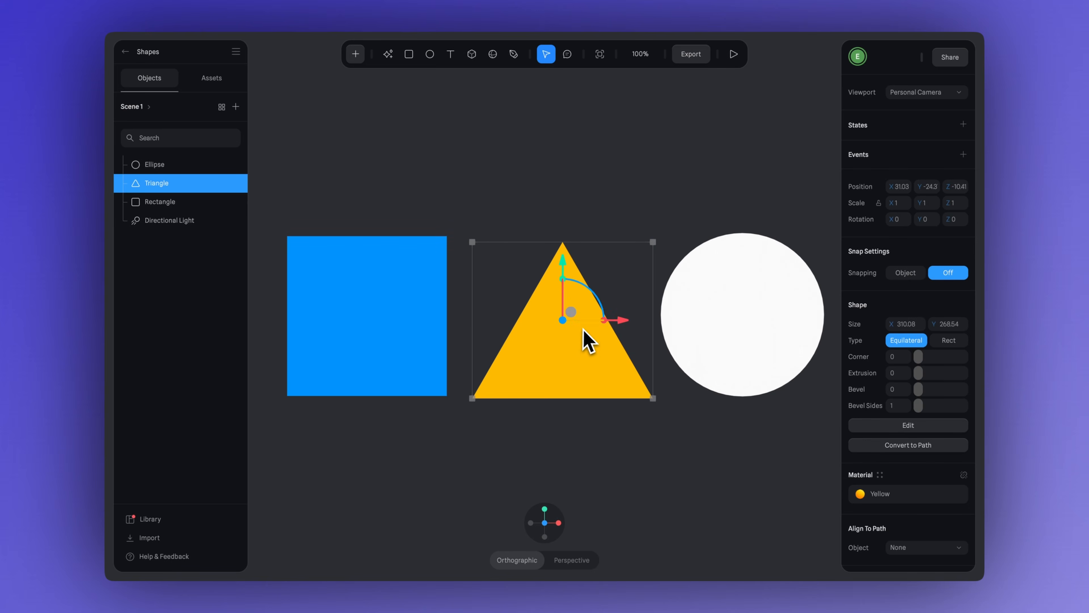
Select the yellow triangle and the white ellipse in turn to examine their shape settings
drag(586, 341, 657, 324)
click(735, 317)
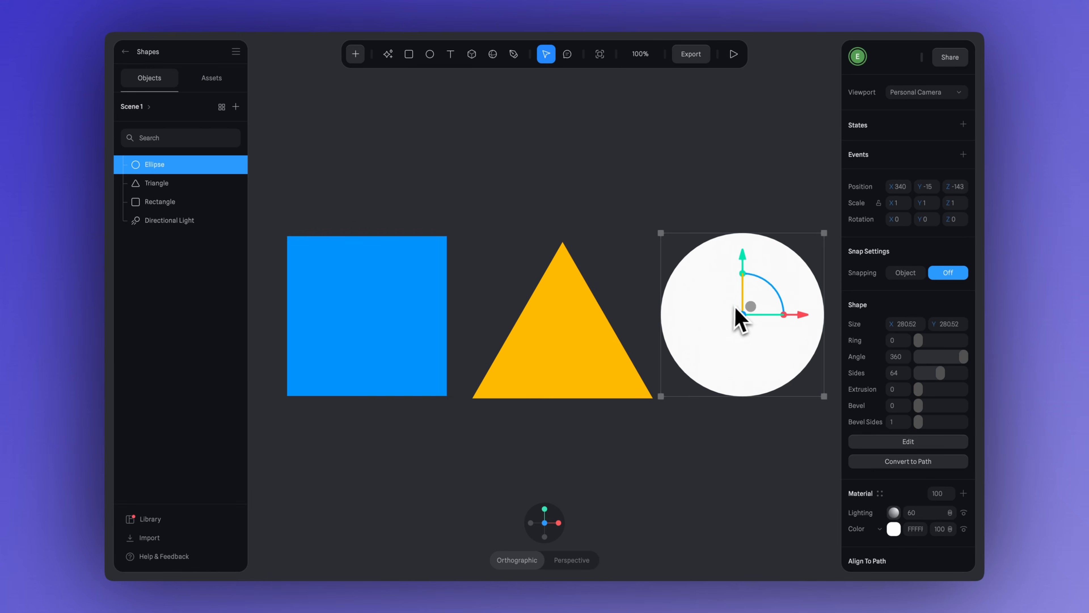
drag(734, 316, 744, 351)
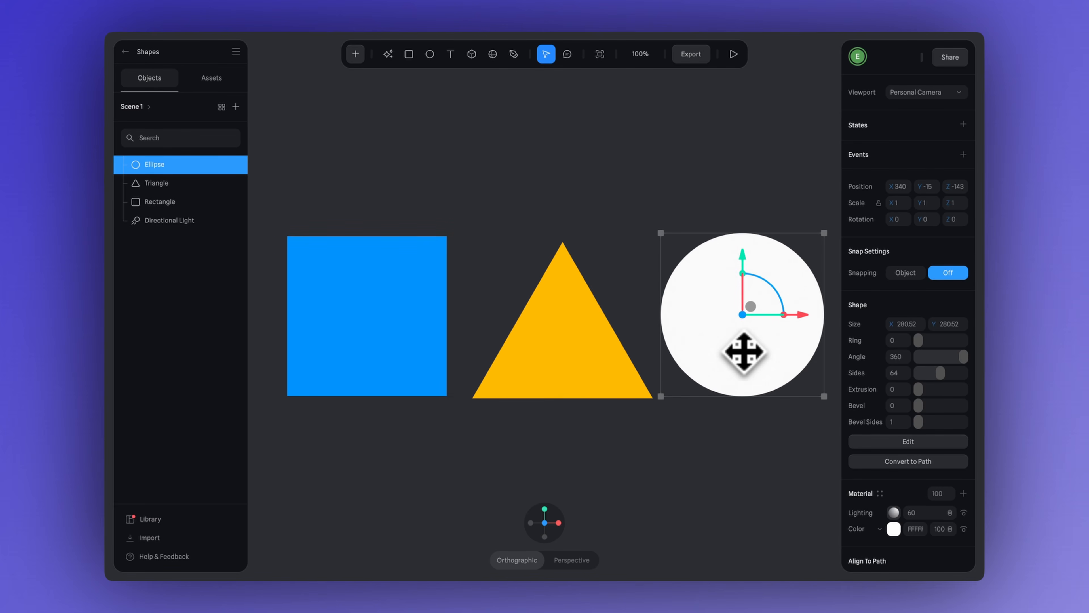
click(560, 365)
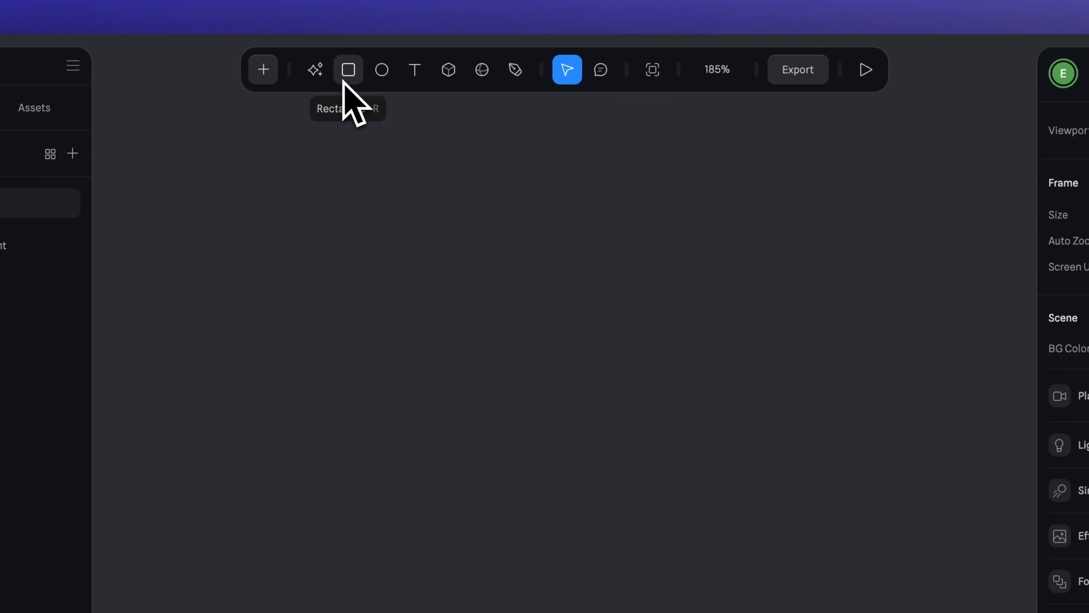
Place a rectangle near the middle of the empty scene and enlarge it to about 256 × 256
click(409, 54)
click(555, 454)
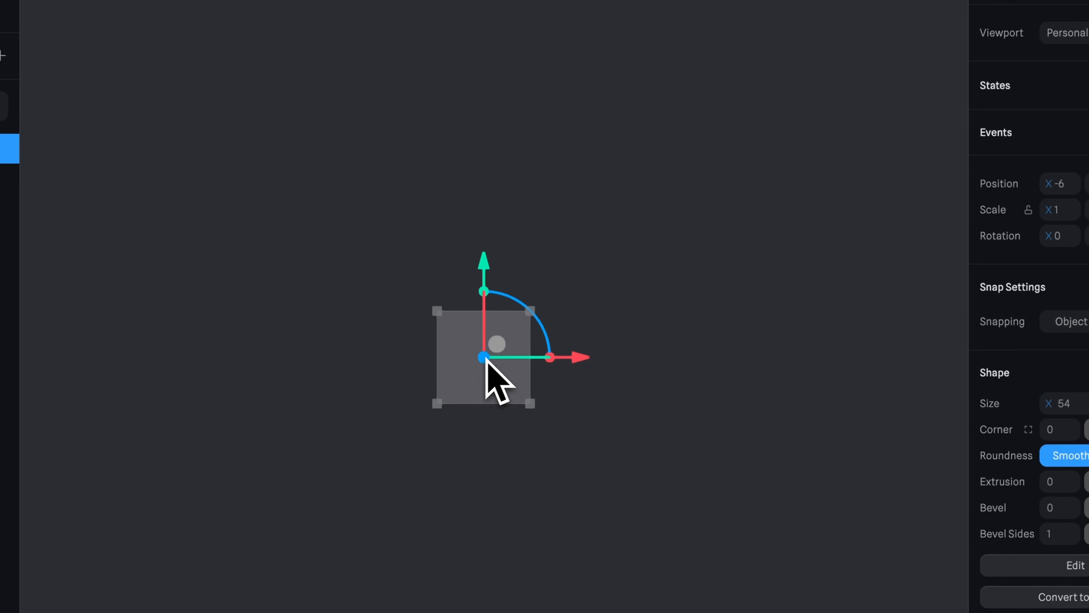
drag(533, 319, 678, 194)
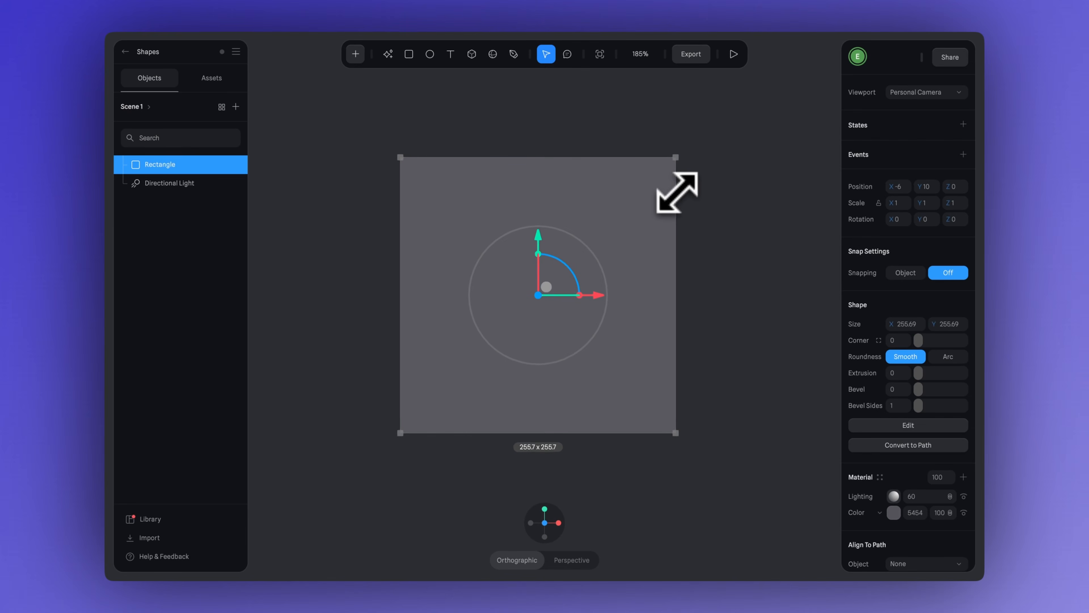
Round the rectangle's corners to 34 and set its extrusion to 89
scroll(678, 194, down, 2)
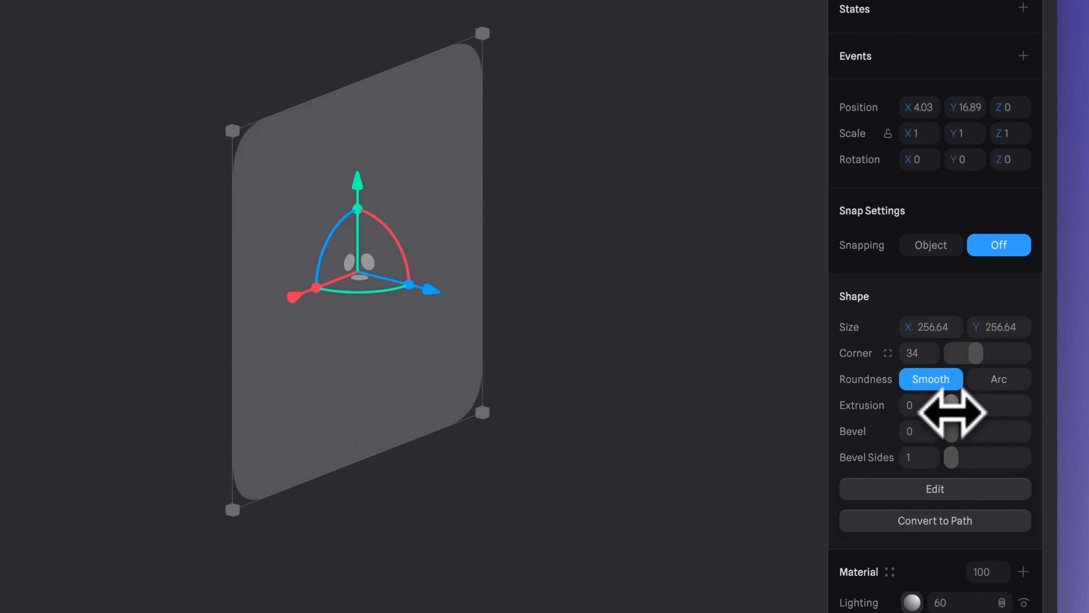
drag(952, 413, 999, 415)
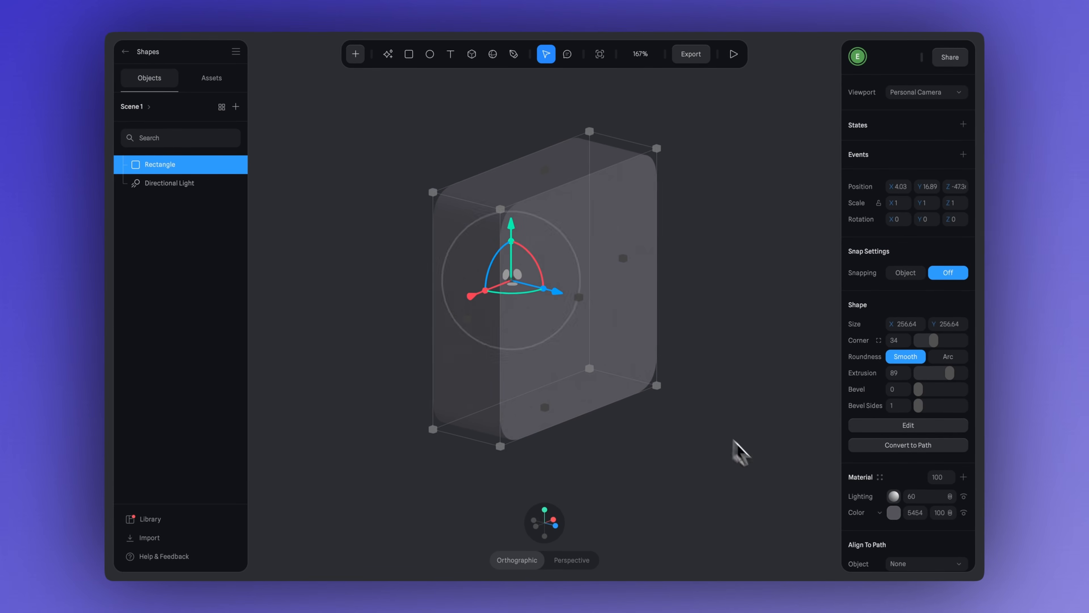
mouse_move(734, 450)
mouse_down()
mouse_move(643, 447)
mouse_move(747, 445)
mouse_move(761, 462)
mouse_move(673, 457)
mouse_move(749, 450)
mouse_up()
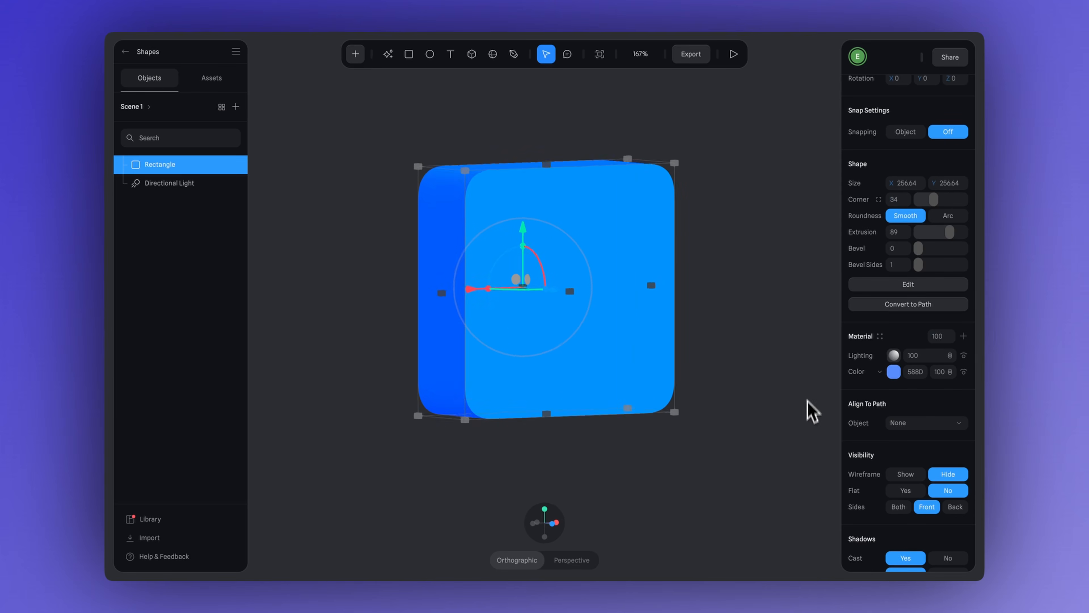
mouse_move(812, 408)
mouse_down()
mouse_move(812, 418)
mouse_move(722, 419)
mouse_move(792, 407)
mouse_up()
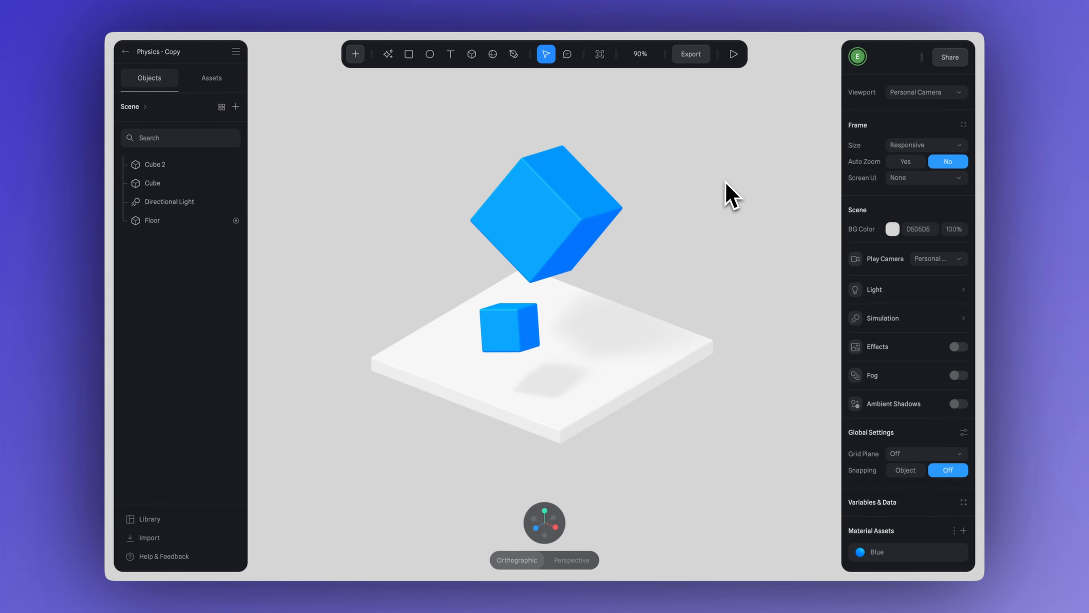
Select the large tilted cube in the Physics - Copy scene and clear the selection, twice
click(578, 200)
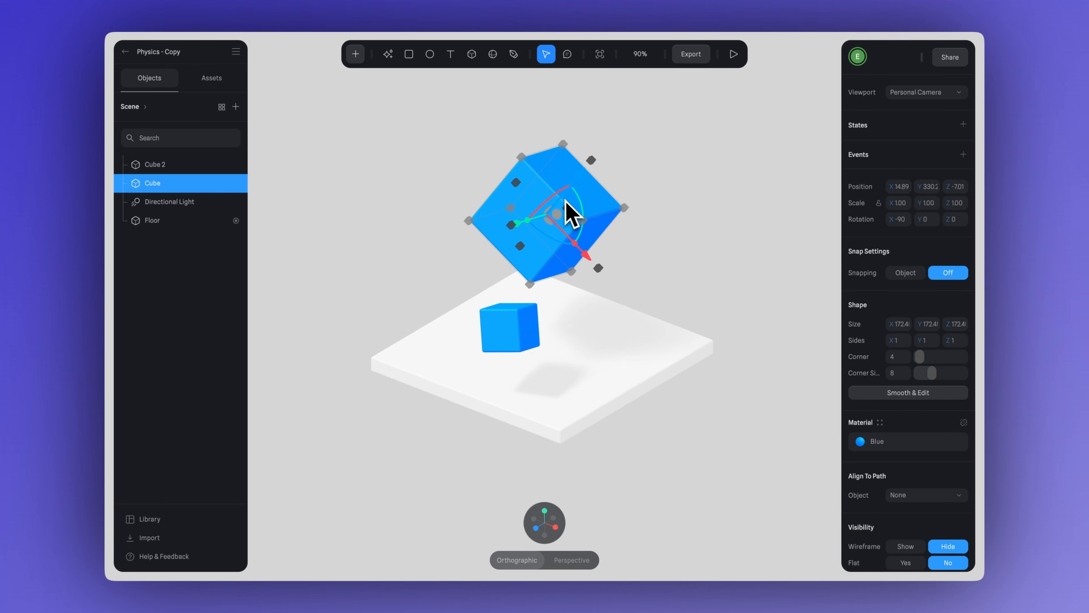
key(Escape)
click(564, 202)
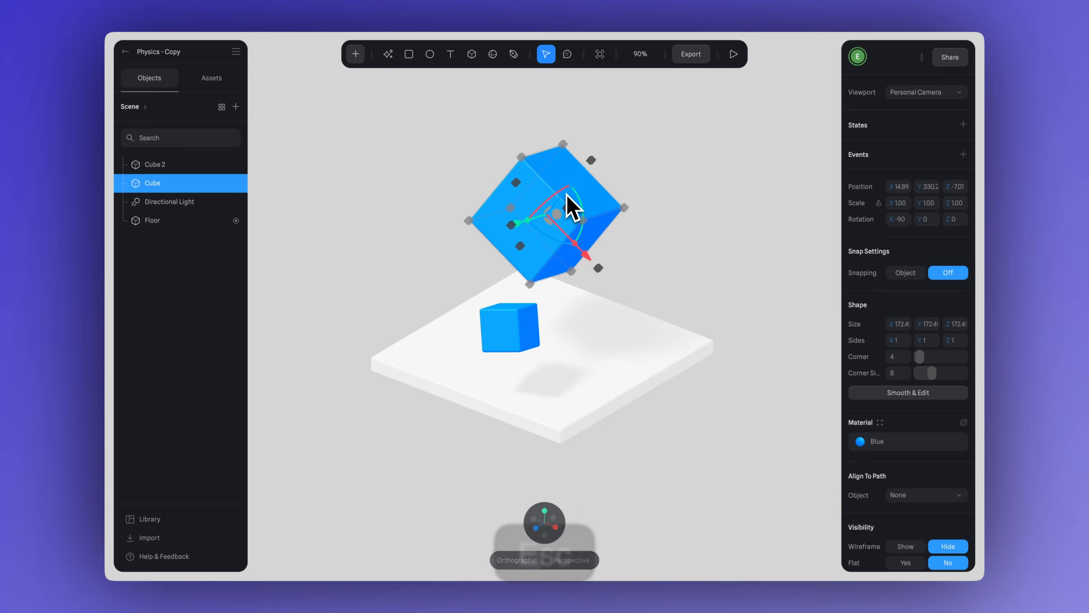
key(Escape)
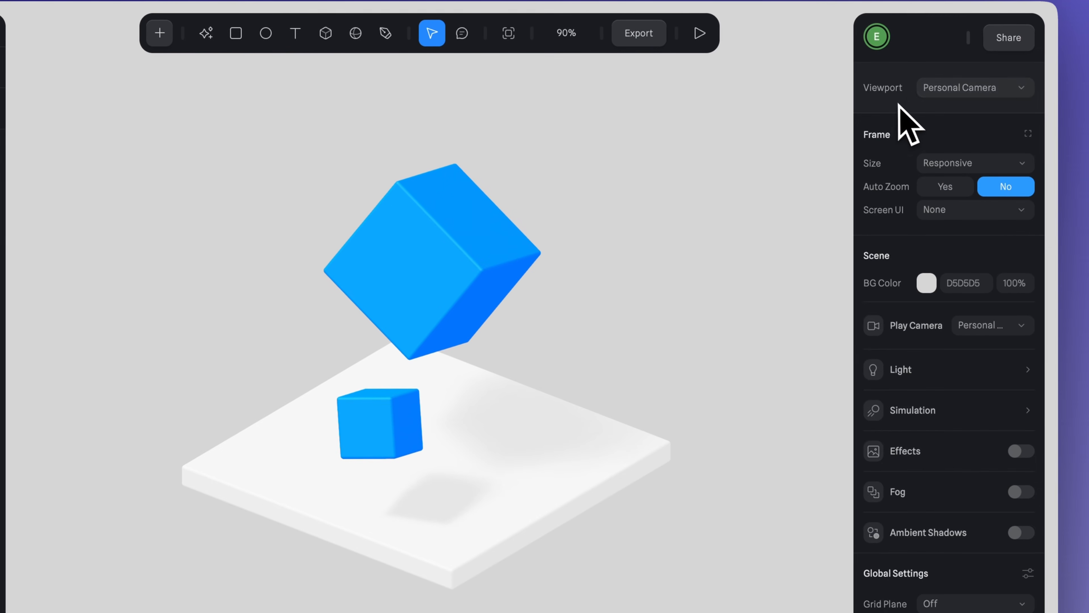
Review the viewport camera choices and the frame size presets, keeping the frame size at Responsive
click(1014, 92)
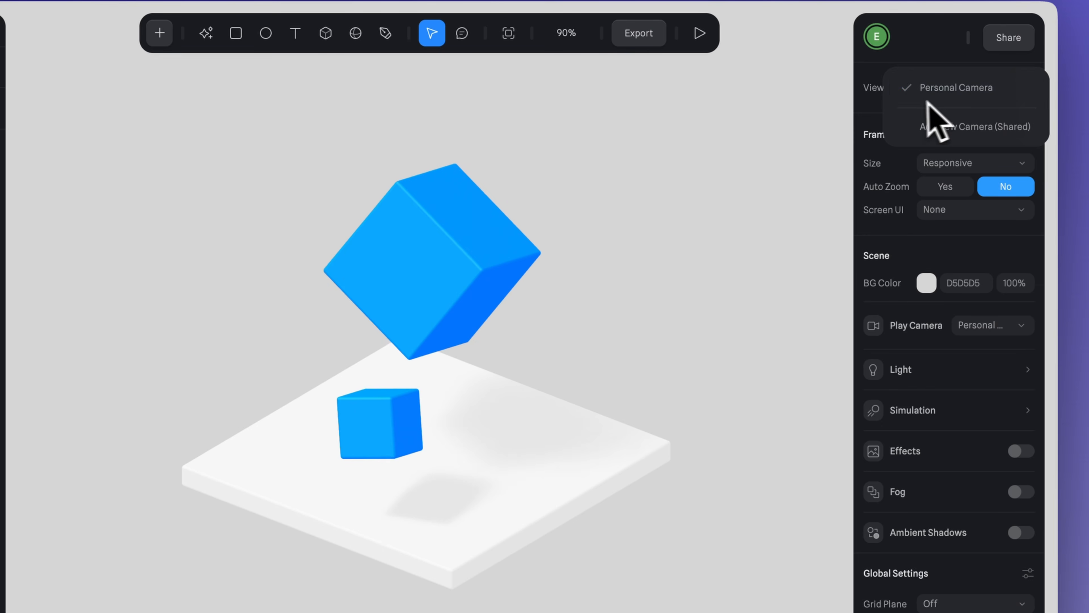
click(878, 102)
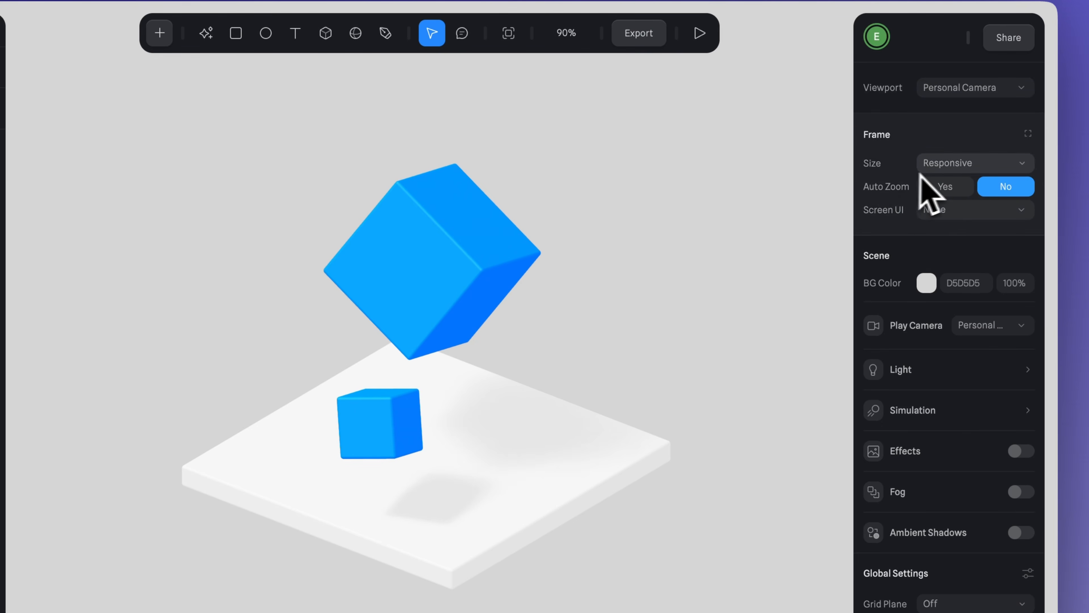
click(1011, 165)
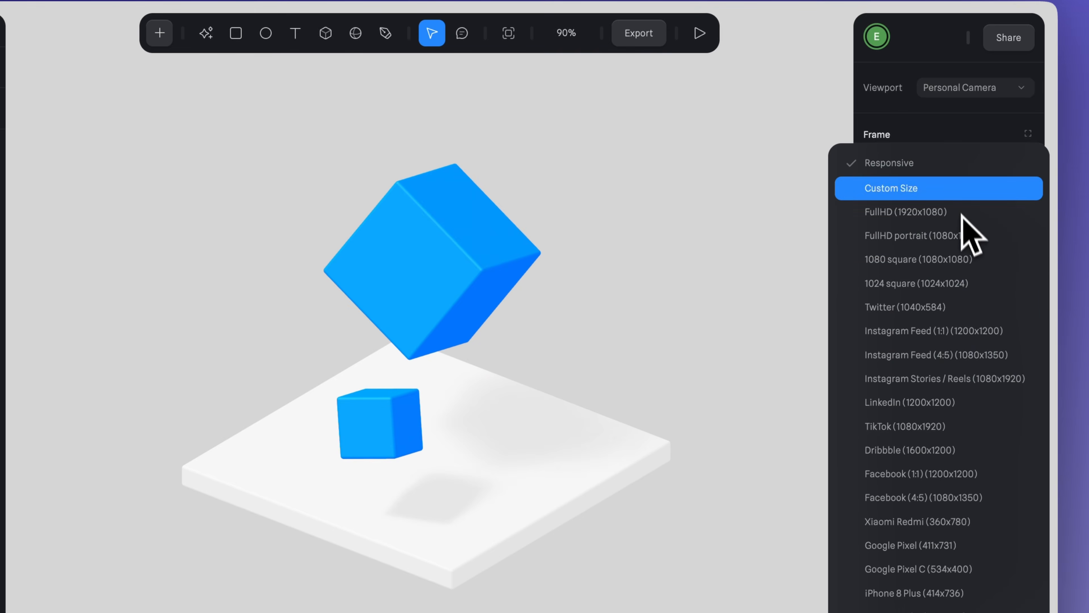
click(950, 165)
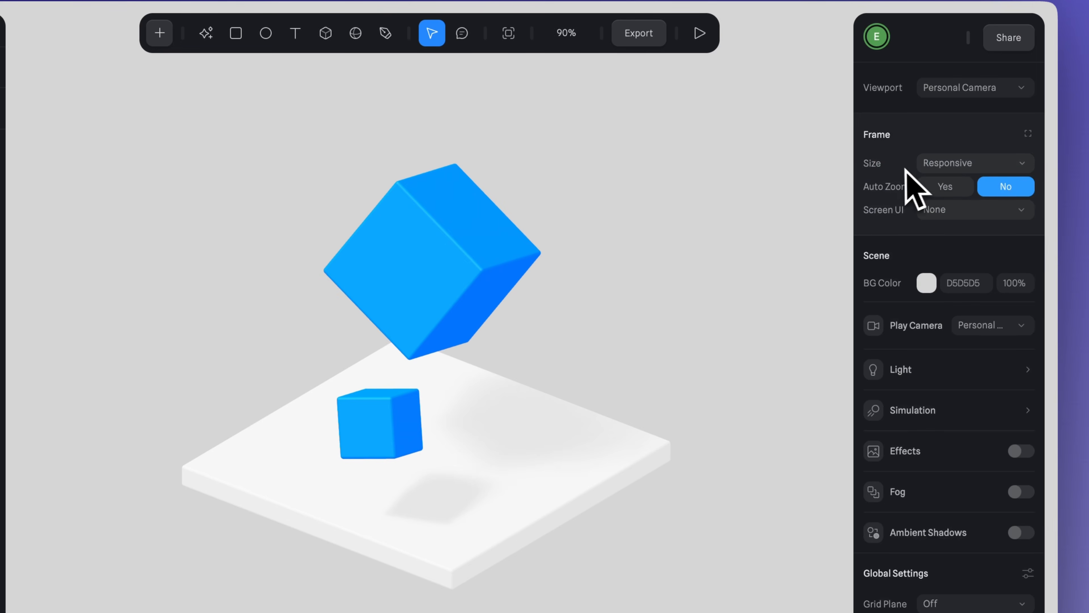
Switch the frame's Auto Zoom to Yes and back to No, twice
click(946, 187)
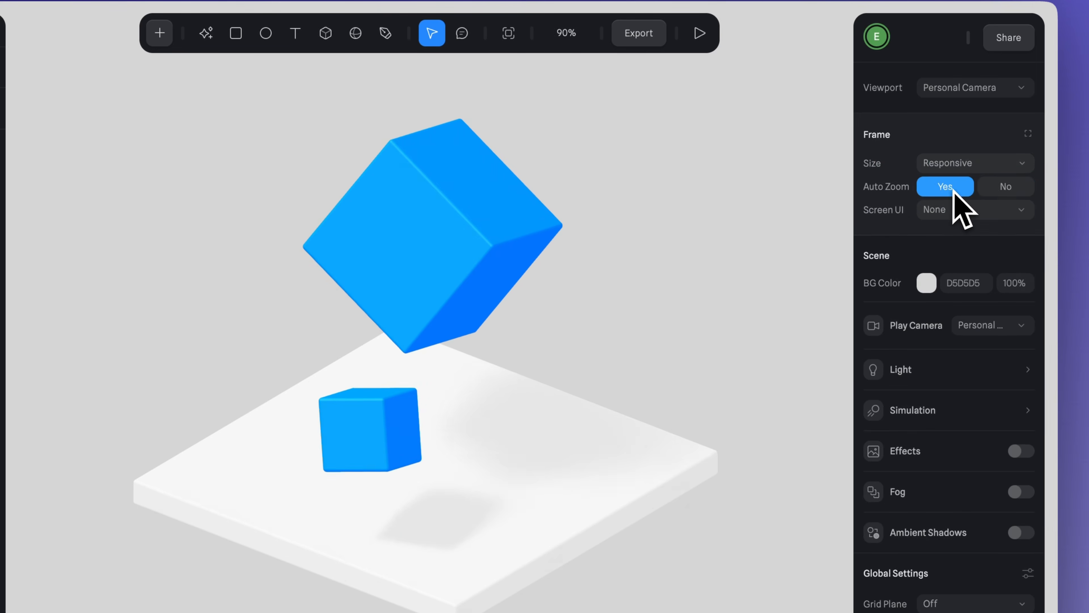
click(1002, 189)
click(948, 189)
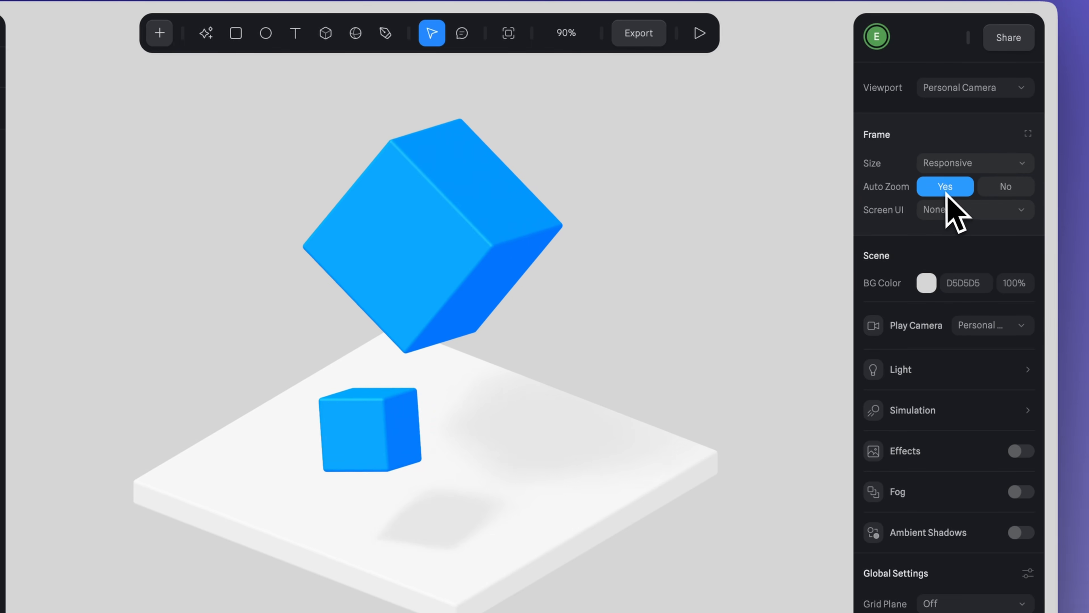
click(1002, 188)
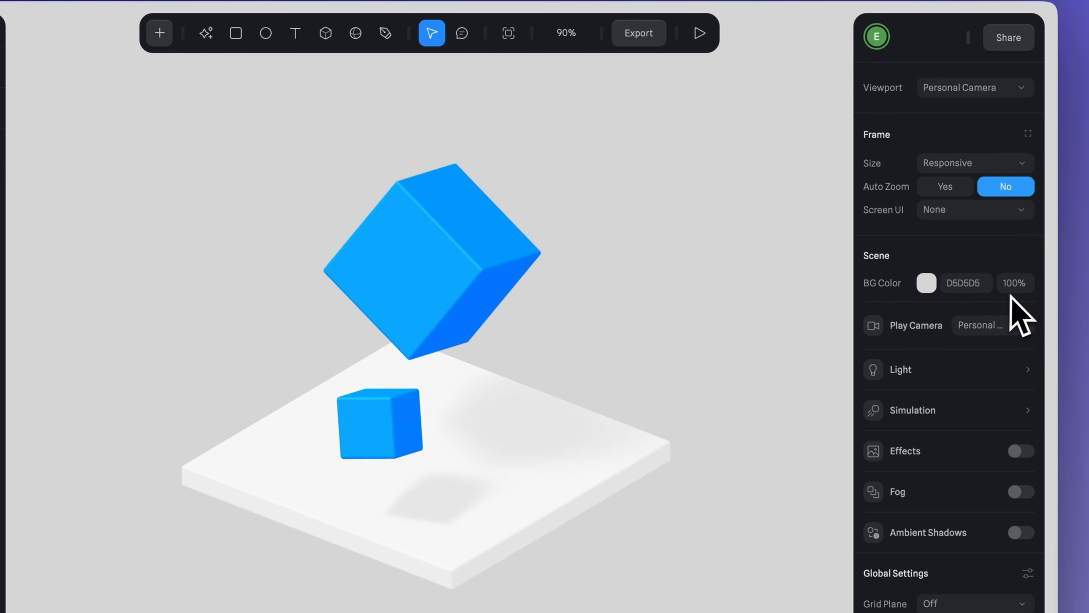
Try a different scene background color, undo the change and close the color picker
click(927, 286)
mouse_move(873, 337)
mouse_down()
mouse_move(876, 437)
mouse_move(870, 334)
mouse_up()
key(super+z)
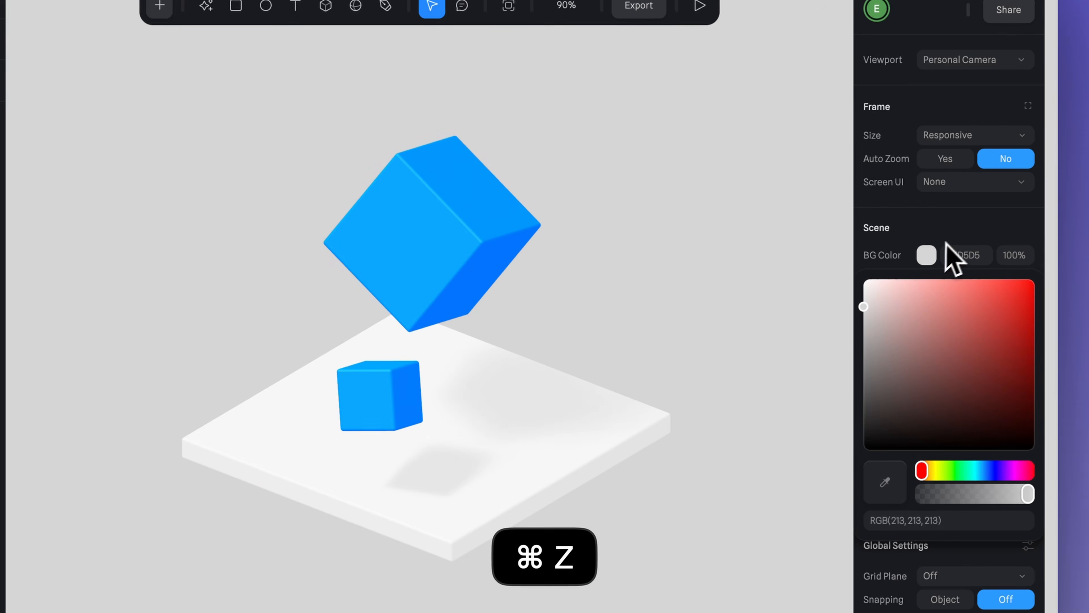
click(965, 230)
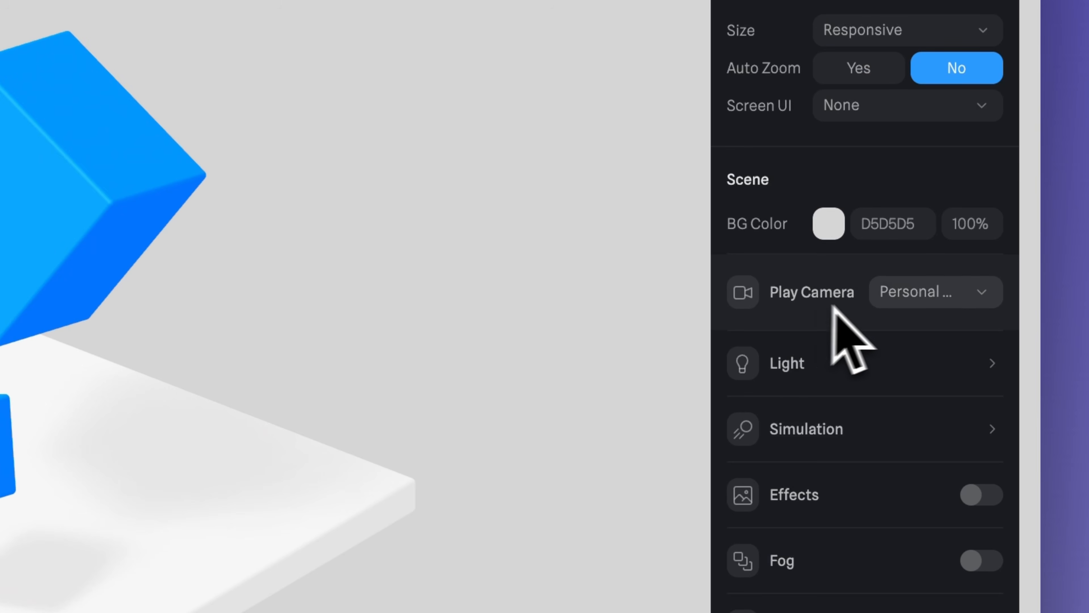
Open the export settings, try adding a new camera as the play camera, undo it and close the export settings
click(924, 302)
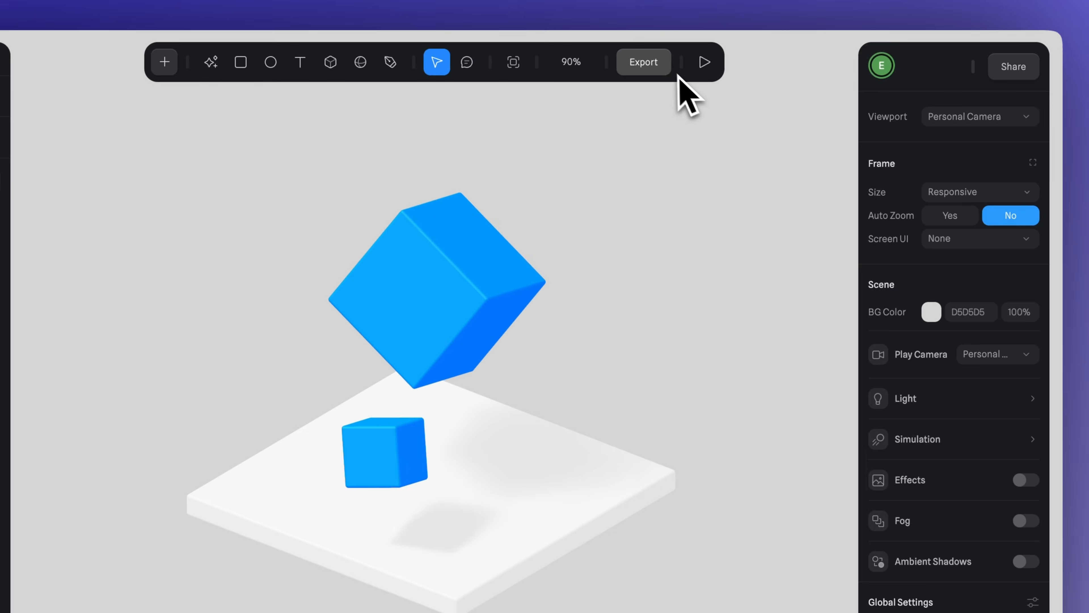
click(656, 68)
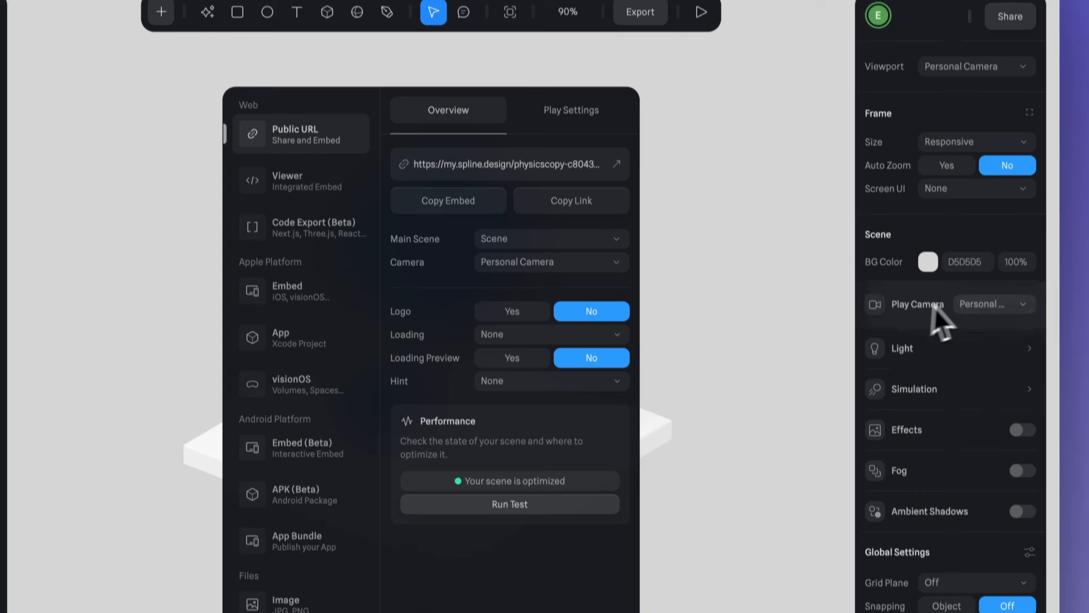
click(995, 359)
click(1013, 391)
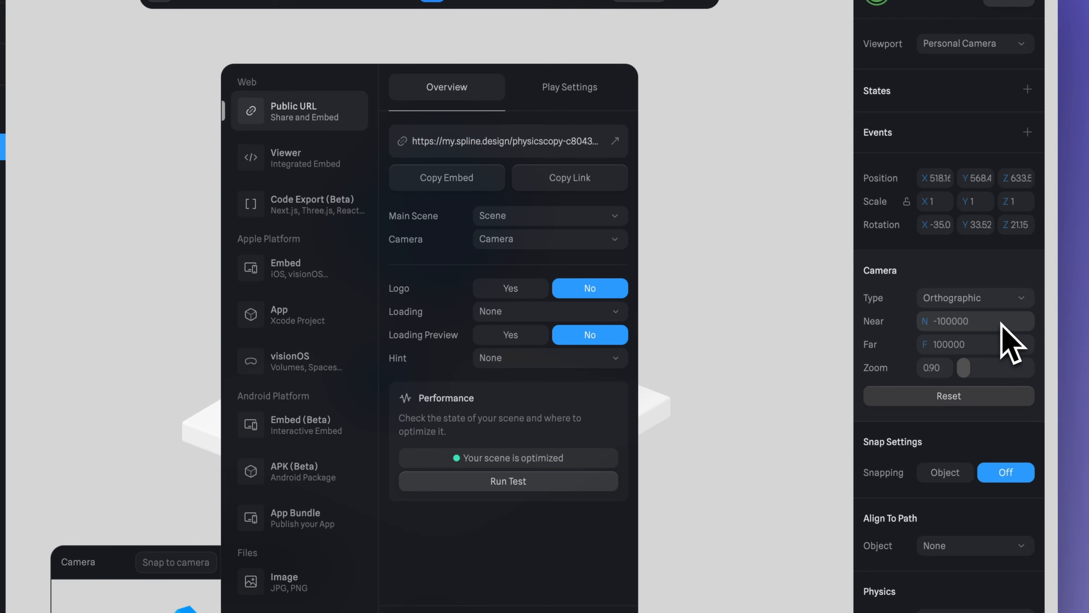
key(super+z)
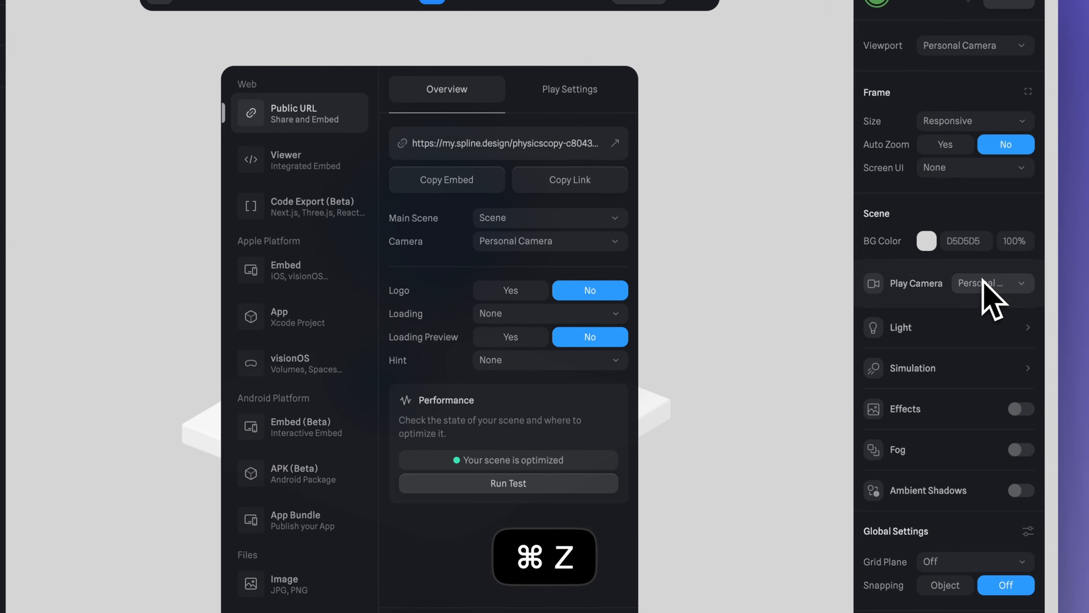
click(705, 166)
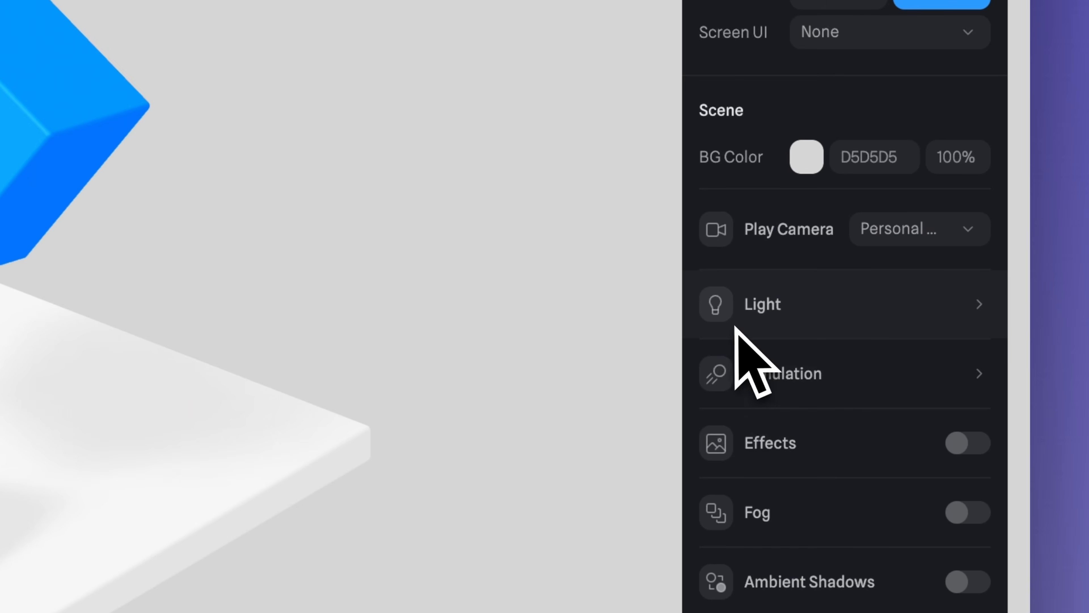
Examine the scene's Light and Simulation settings and try forward movement in the played physics example
click(976, 315)
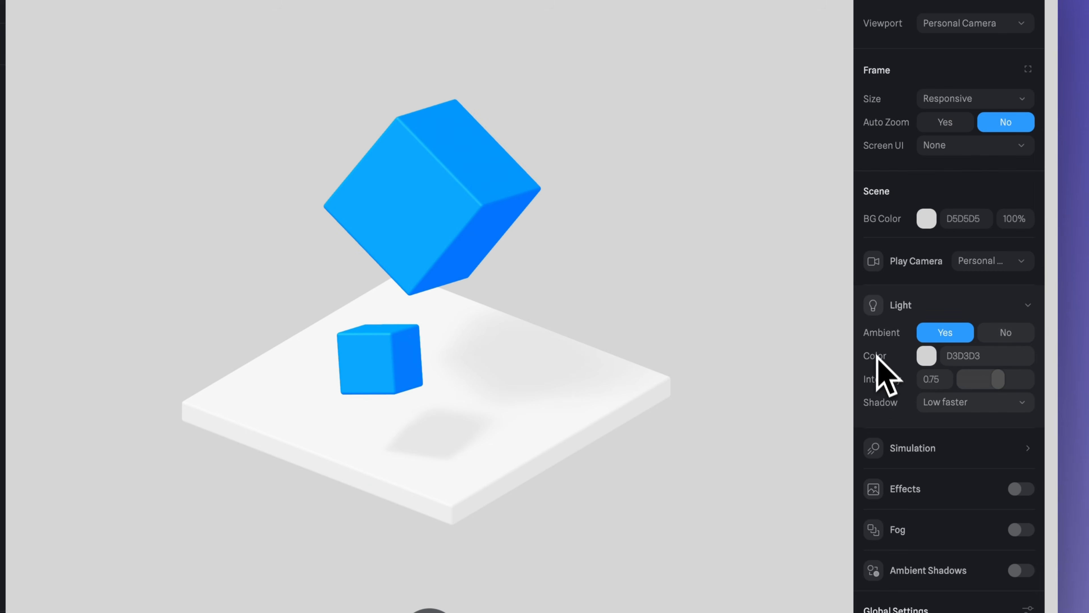
click(1027, 305)
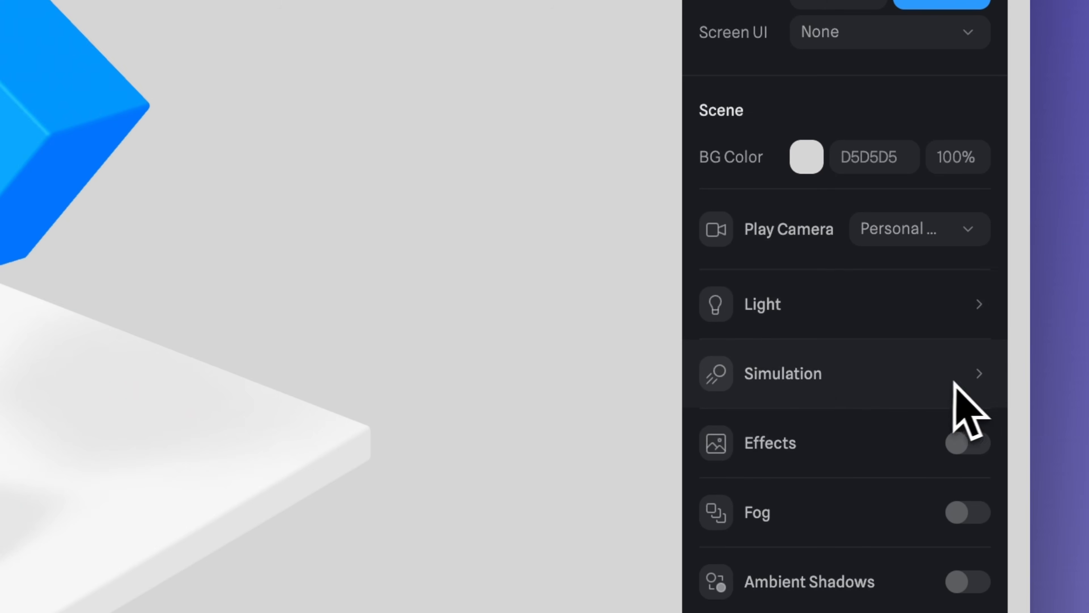
click(954, 382)
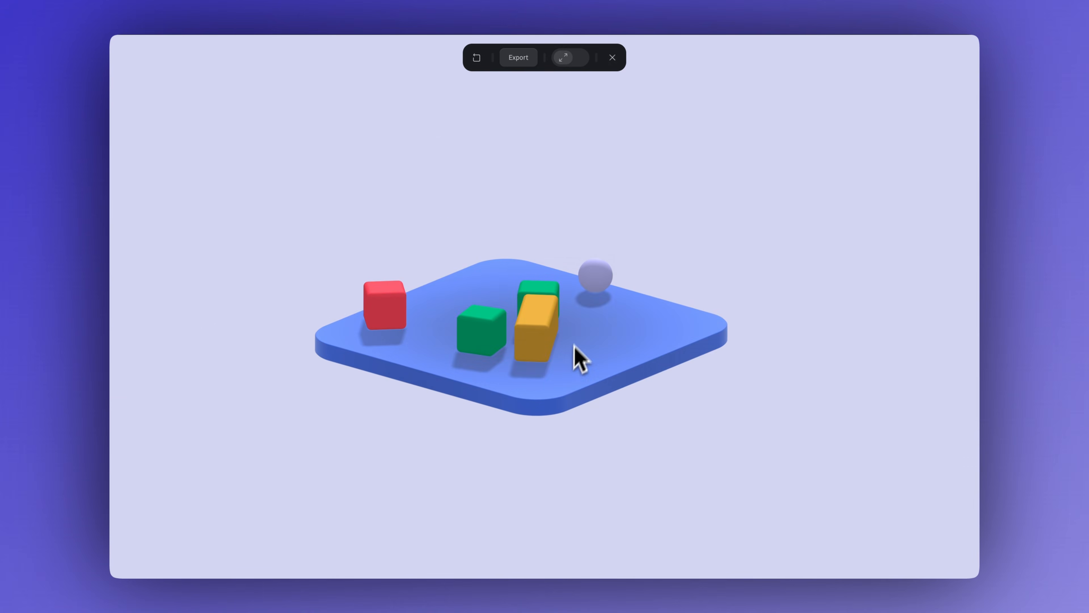
key(w)
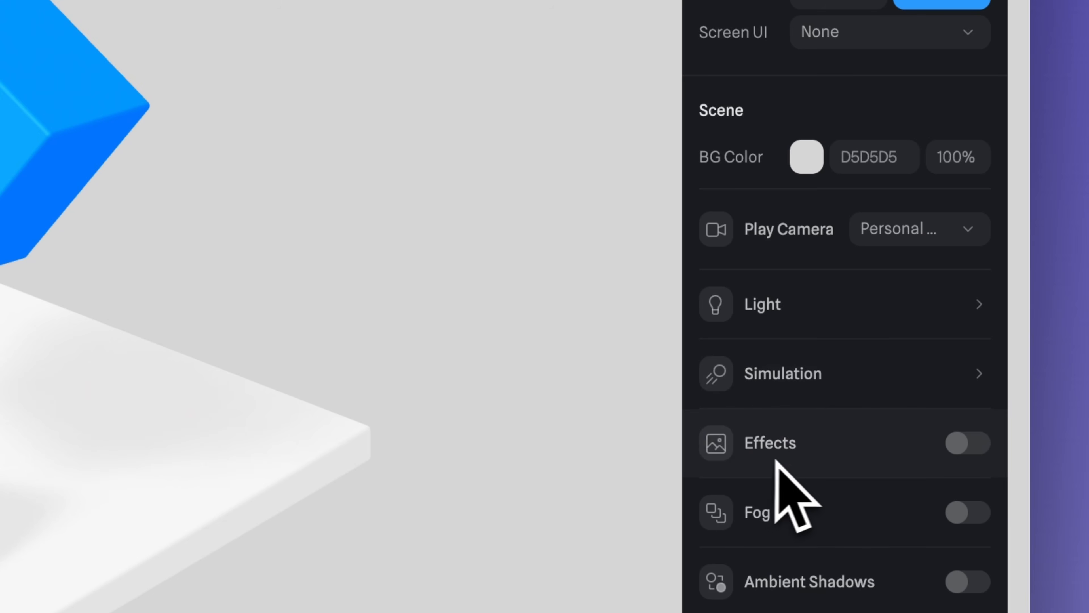
Enable the scene's effects, toggle the vignette in Forest Lights - Copy while orbiting around, and disable the blue cube scene's effects
click(957, 443)
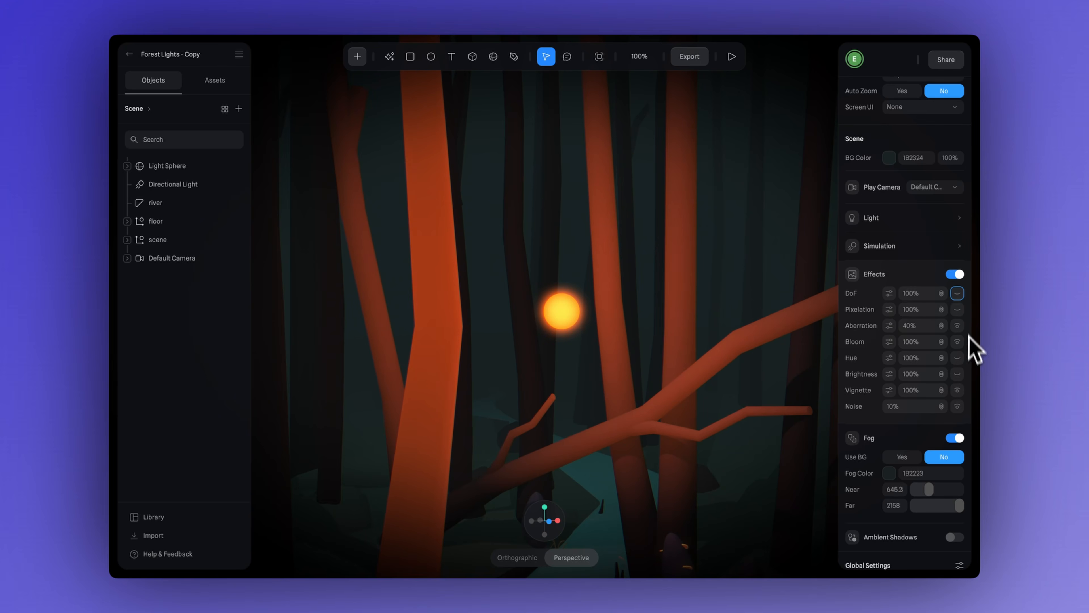
click(957, 391)
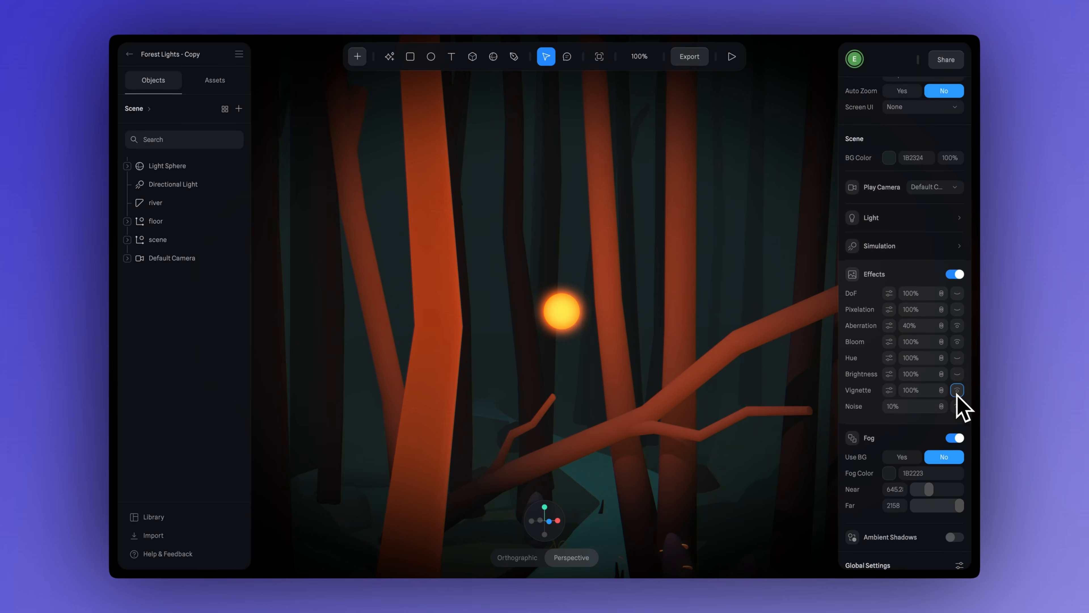
click(957, 391)
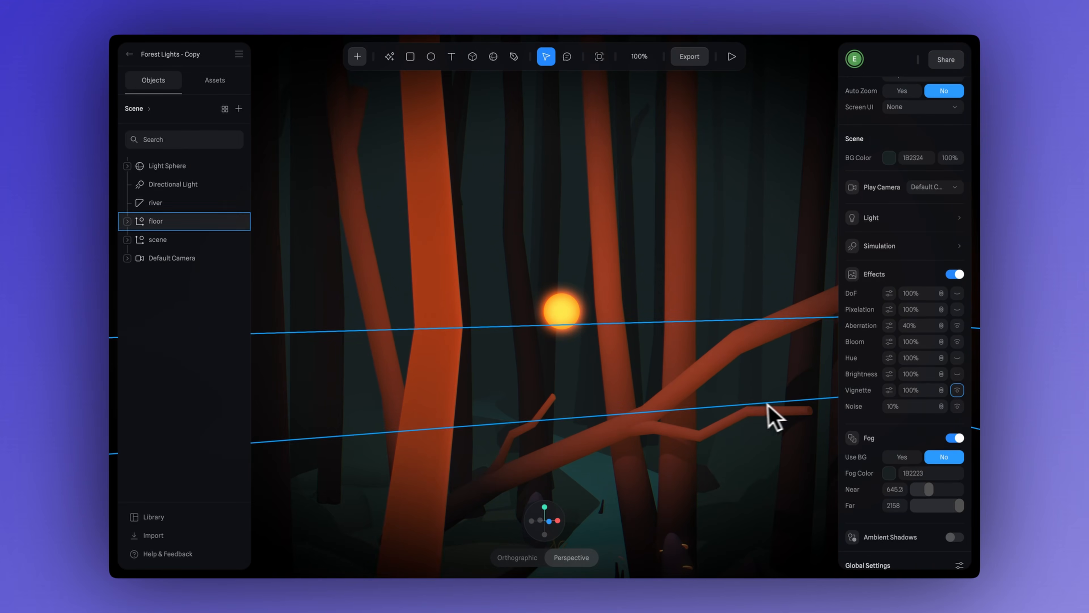
right_drag(732, 403, 689, 391)
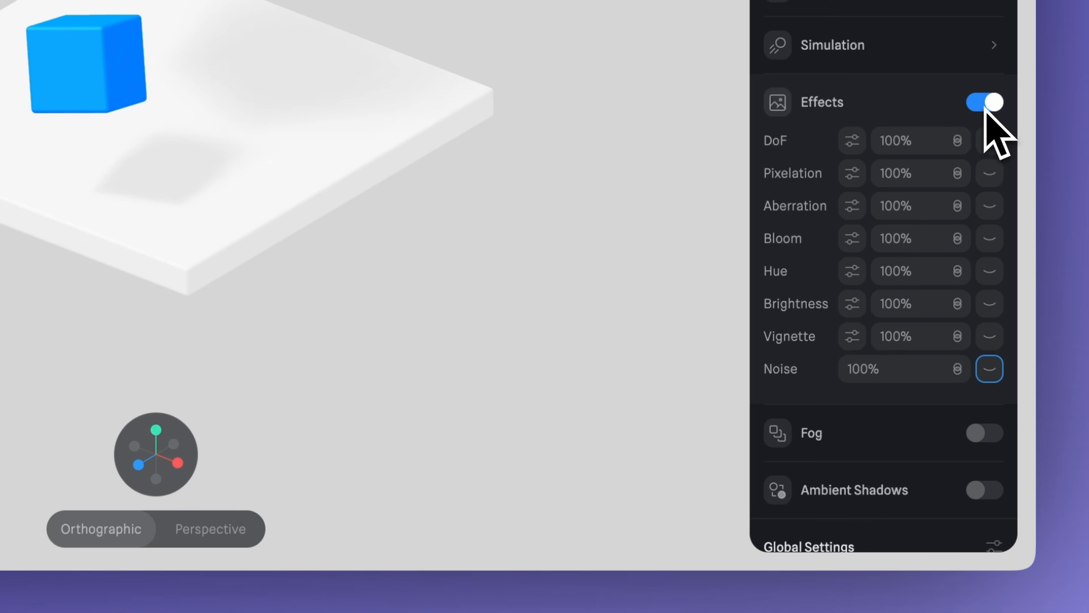
click(986, 104)
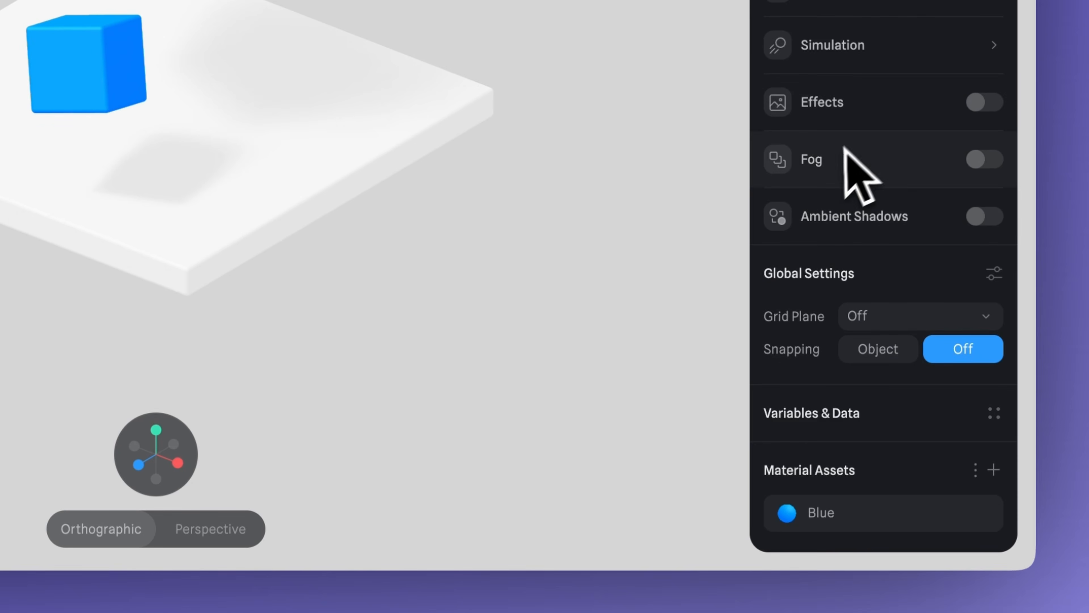
Switch on fog in the blue cube scene and in the Forest Lights - Copy scene
click(984, 159)
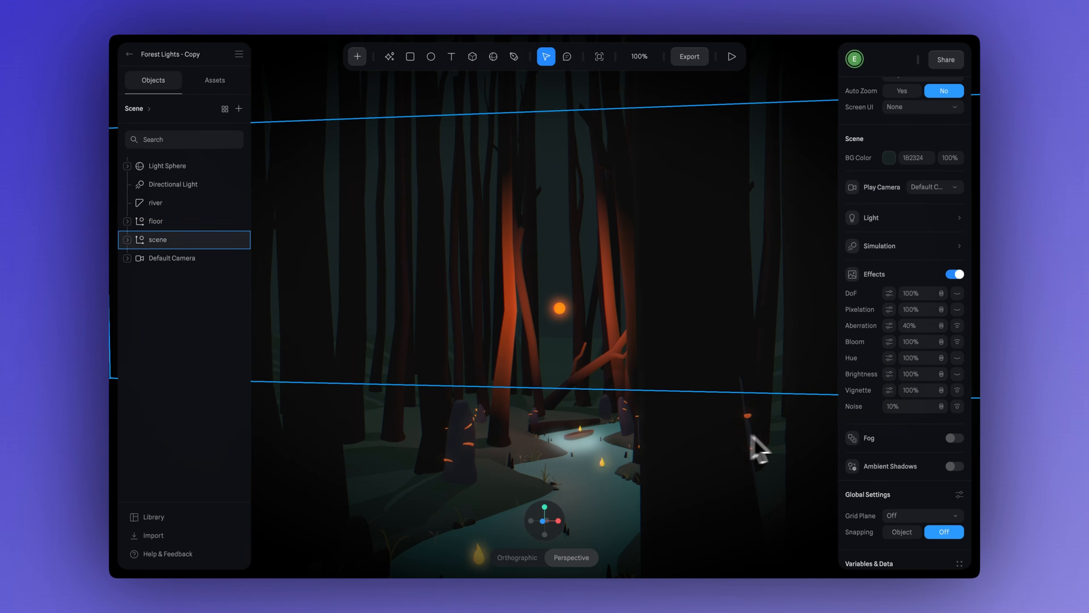
click(953, 438)
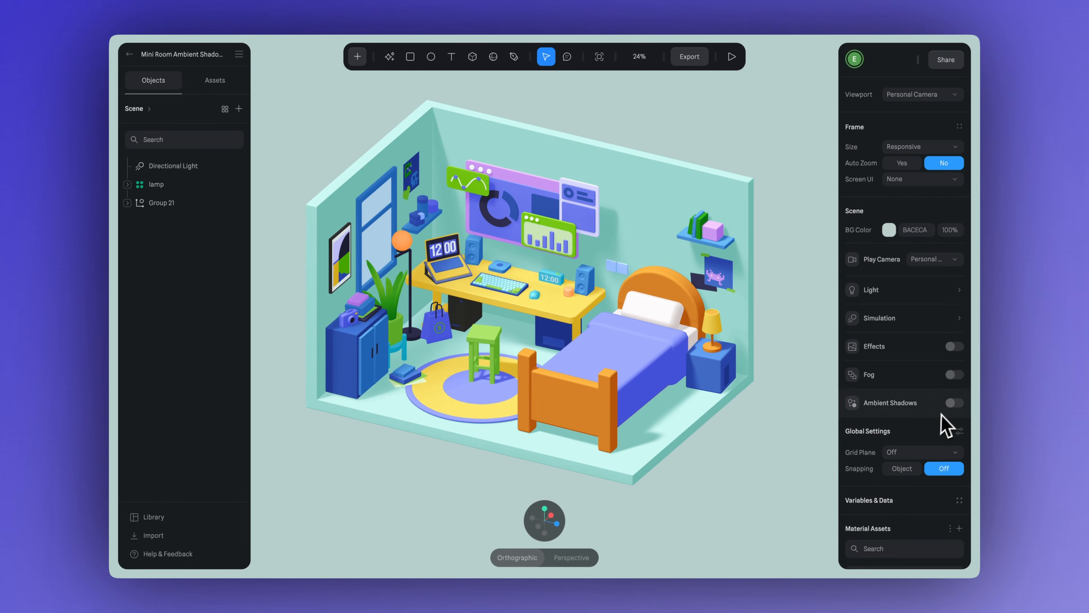
Enable ambient shadows in the Mini Room scene and adjust their radius
click(953, 403)
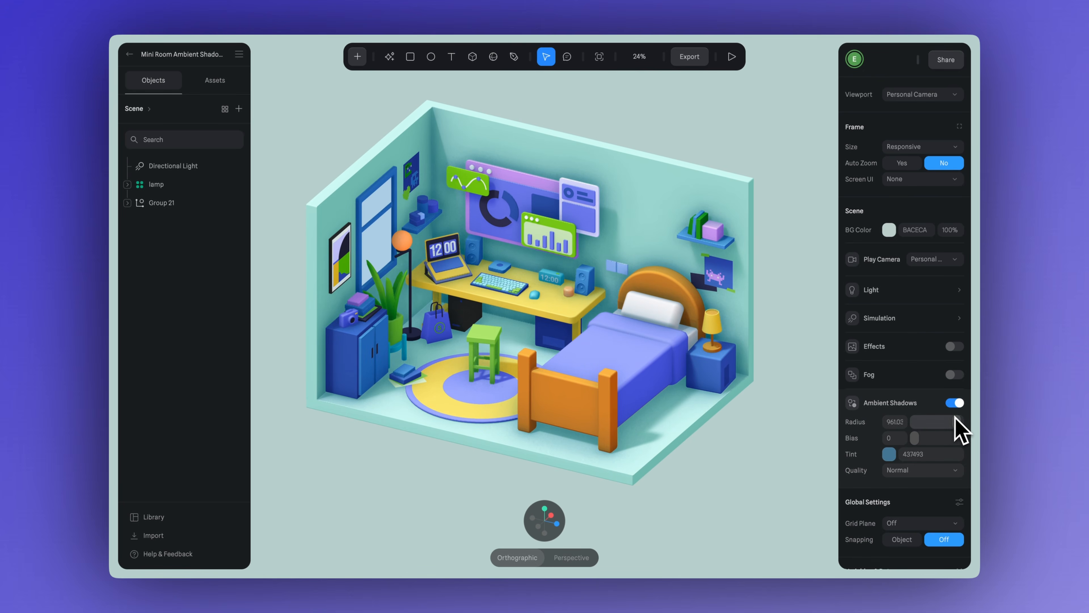
click(955, 404)
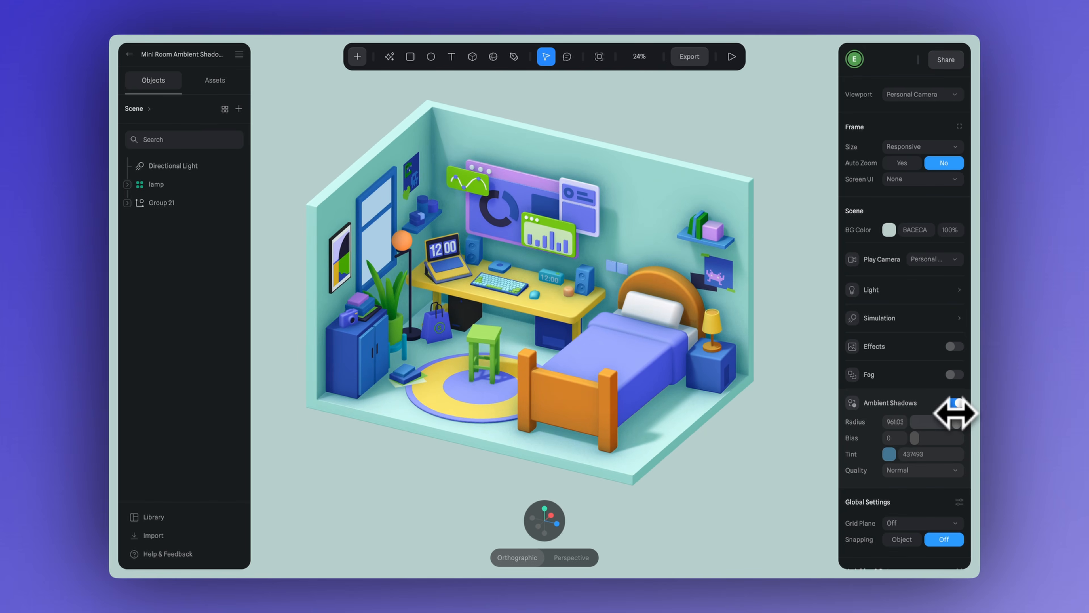
mouse_move(955, 423)
mouse_down()
mouse_move(934, 426)
mouse_move(968, 428)
mouse_move(934, 429)
mouse_move(961, 424)
mouse_up()
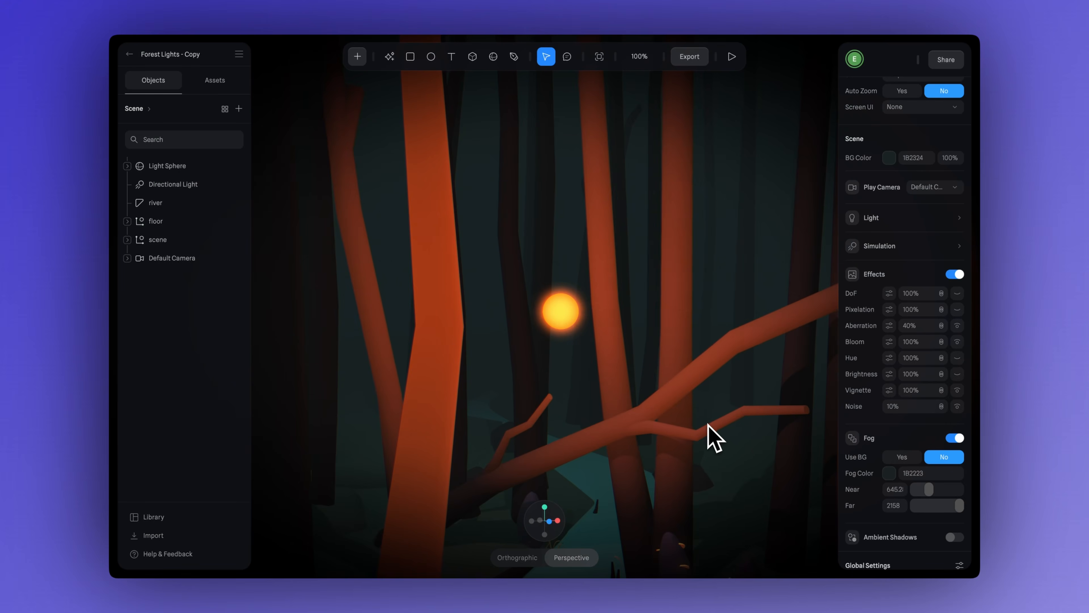
Toggle the DoF effect in Forest Lights - Copy, and turn the vignette off and on again
click(958, 297)
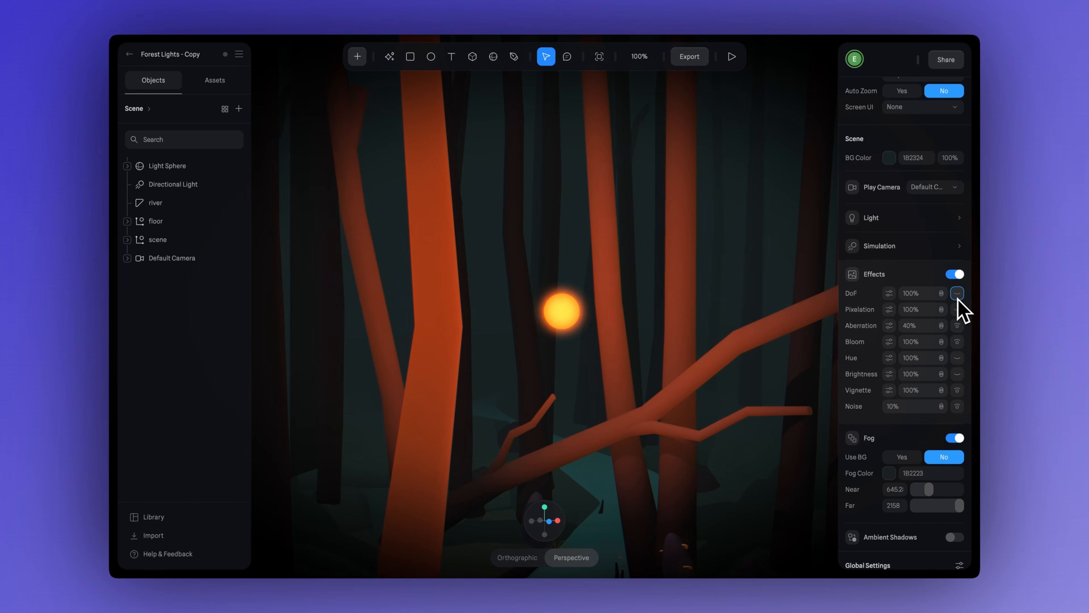
click(957, 391)
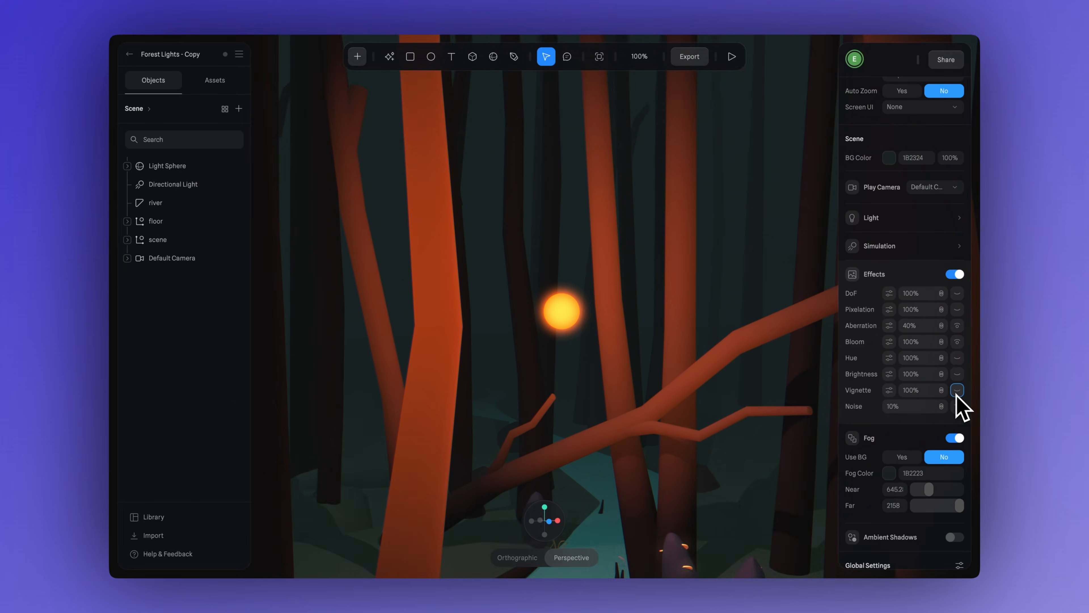
click(957, 391)
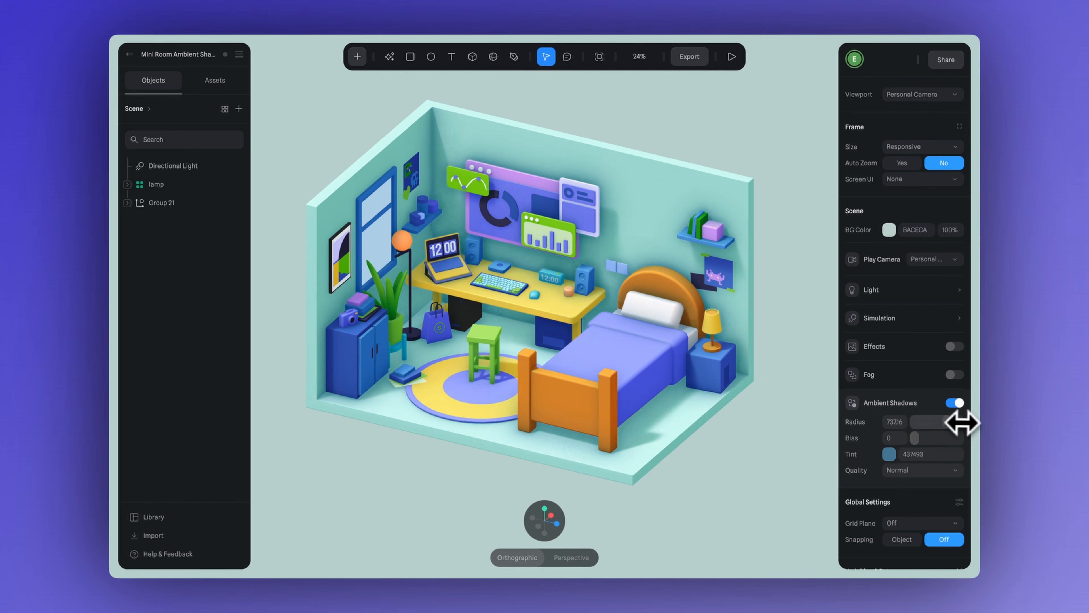
Readjust the radius of the Mini Room scene's ambient shadows
mouse_move(961, 423)
mouse_down()
mouse_move(929, 430)
mouse_move(963, 424)
mouse_up()
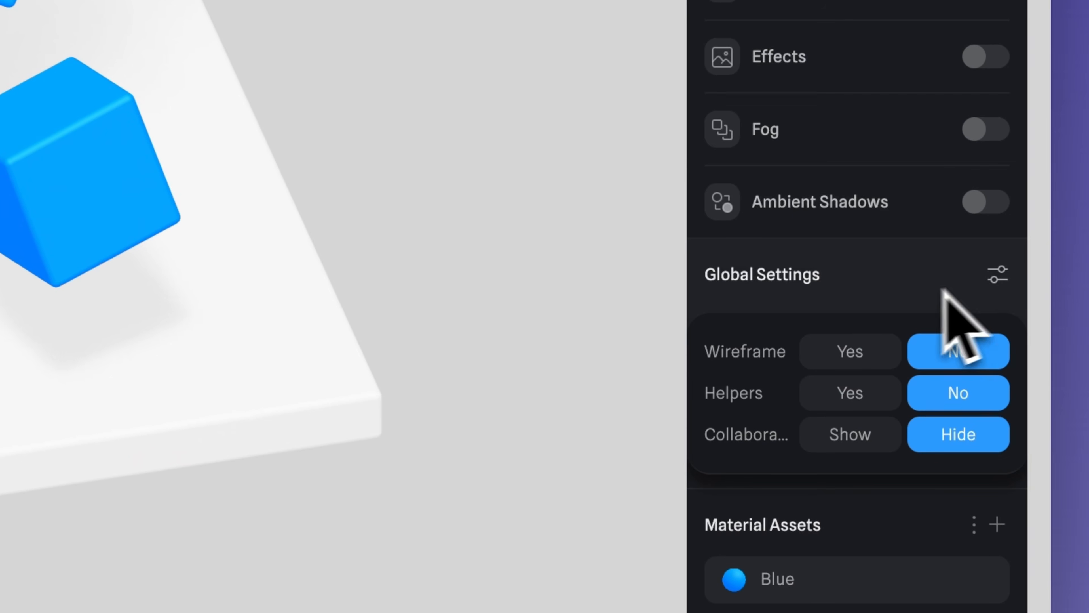
Cycle the grid plane through Floor (XZ), Front / Back (XY), Sides (YZ) and back to Floor (XZ), and try Object and Grid snapping
click(998, 277)
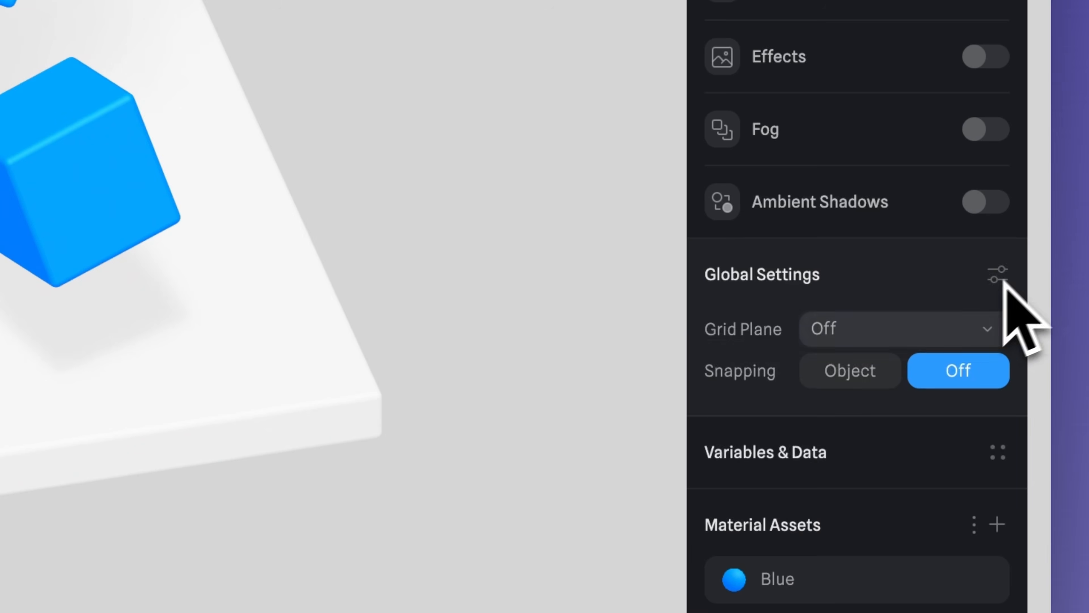
click(943, 328)
click(912, 370)
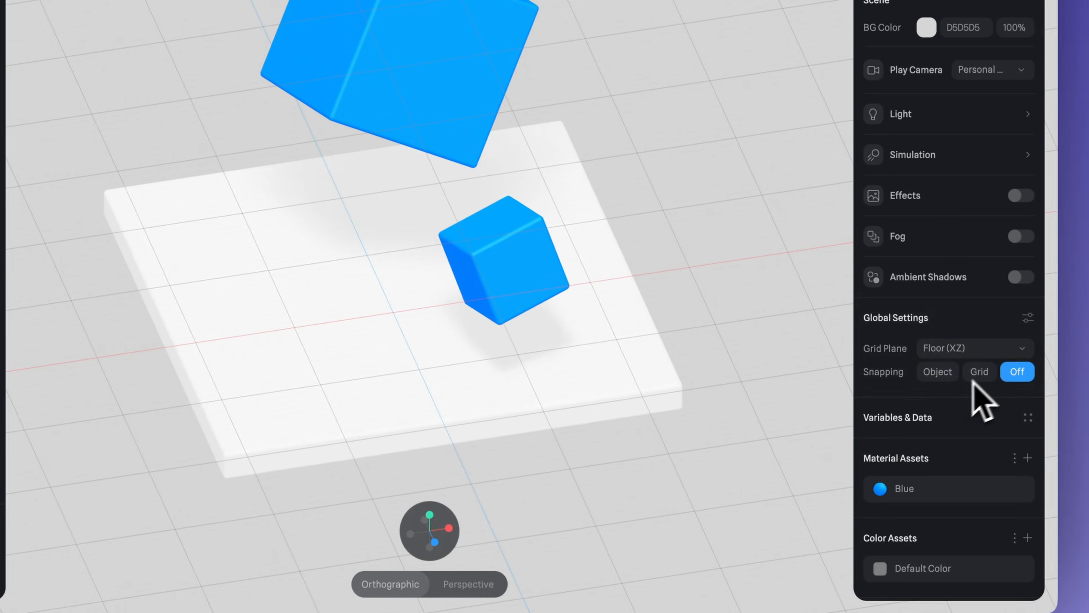
click(932, 348)
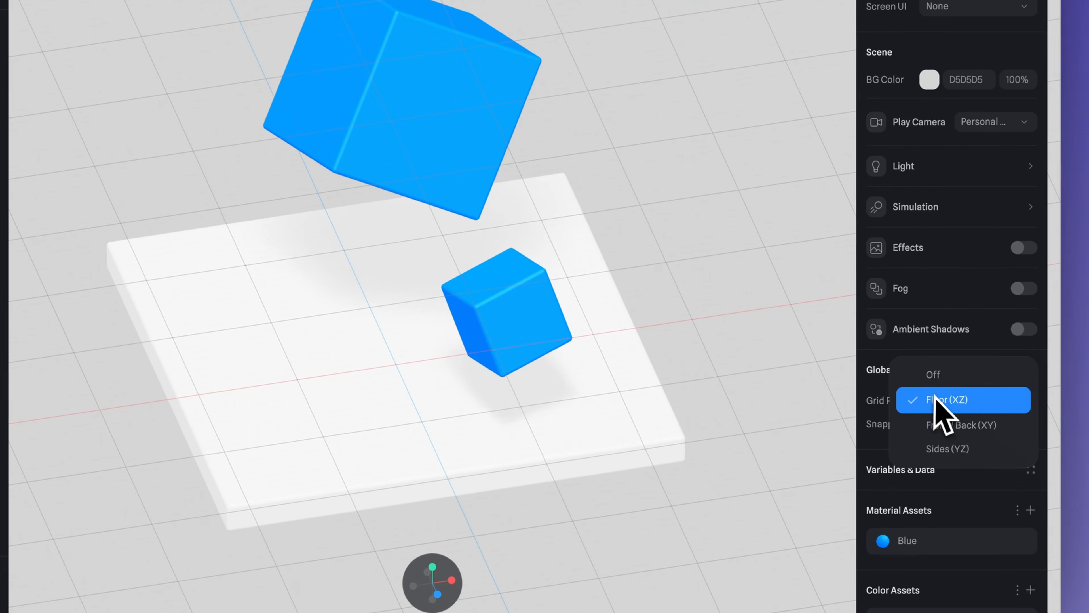
click(943, 424)
click(946, 401)
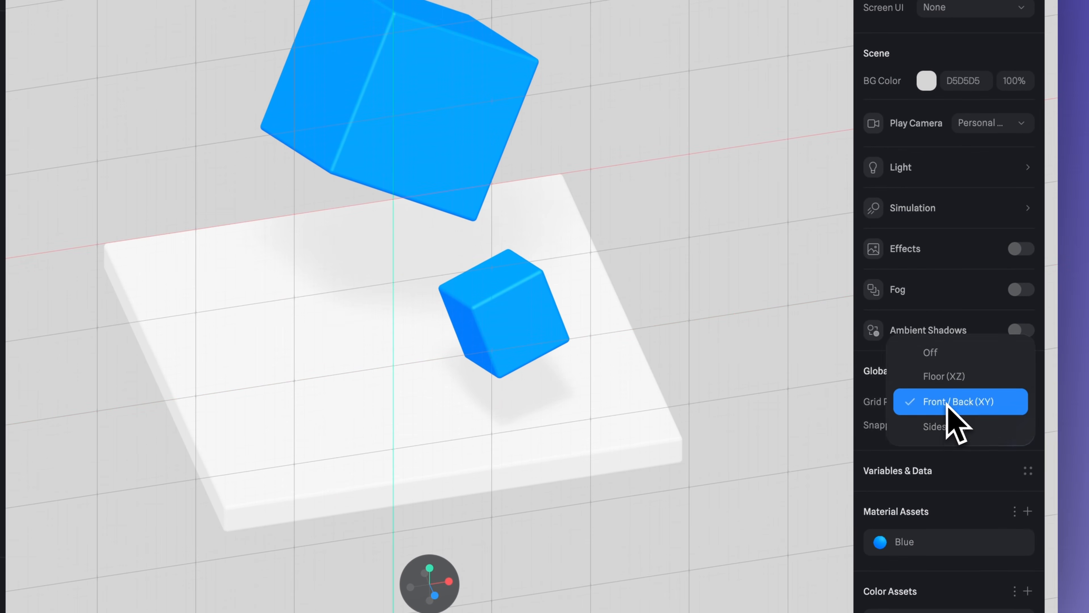
click(947, 424)
click(946, 402)
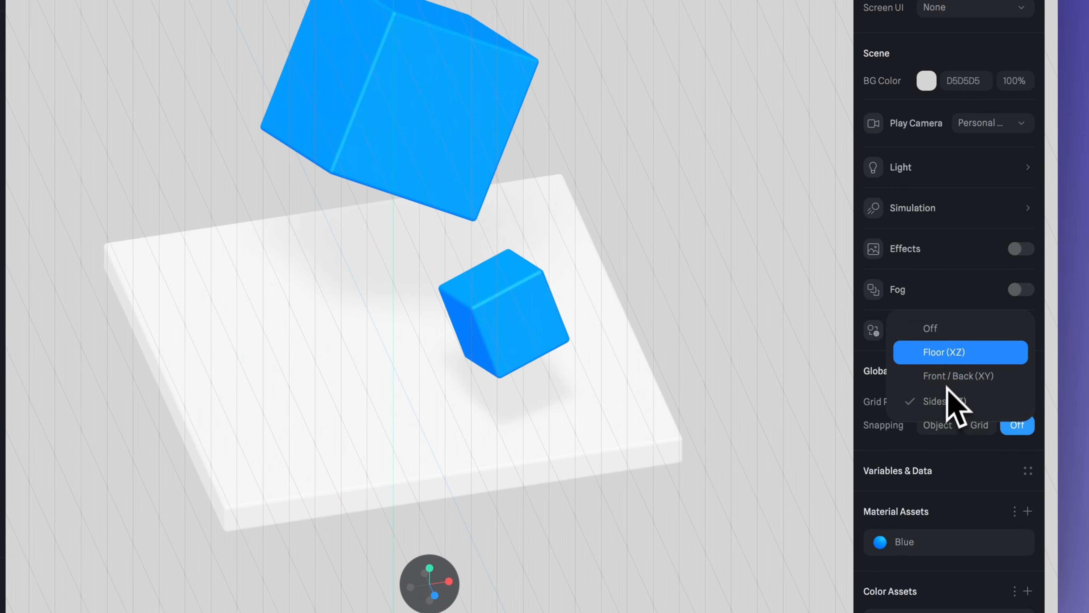
click(945, 354)
drag(837, 389, 851, 370)
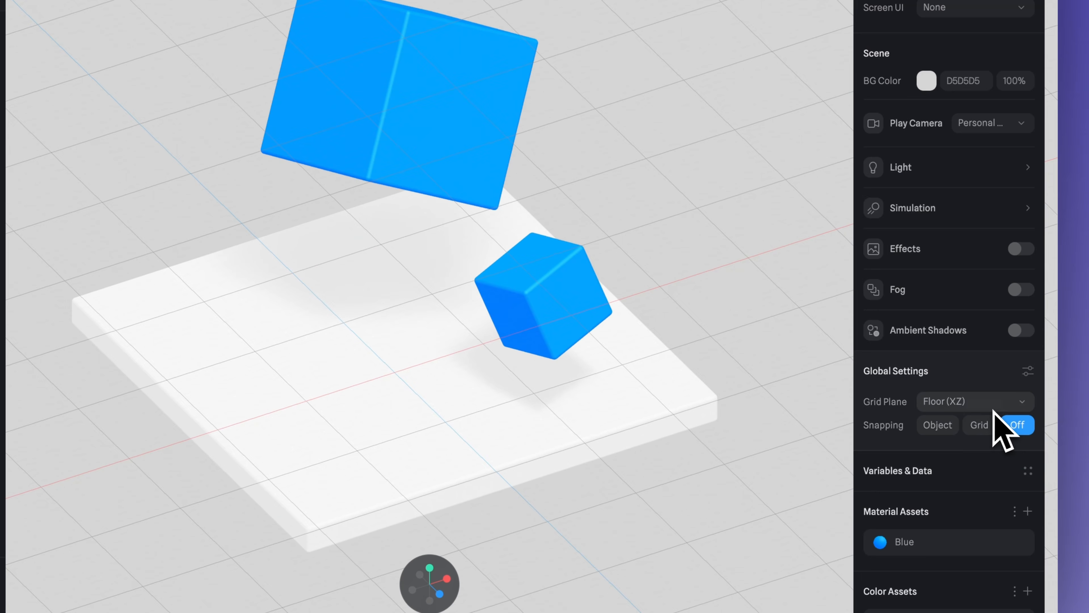
click(939, 424)
click(979, 425)
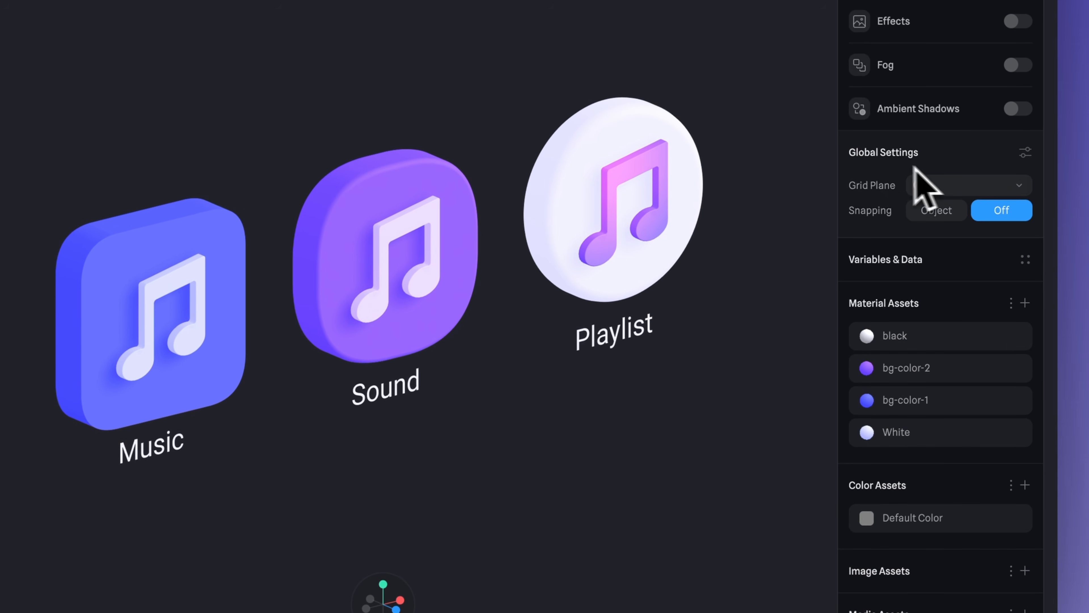
Set the grid plane to Front / Back (XY) in the music icons scene and turn on Grid snapping
click(934, 168)
click(922, 235)
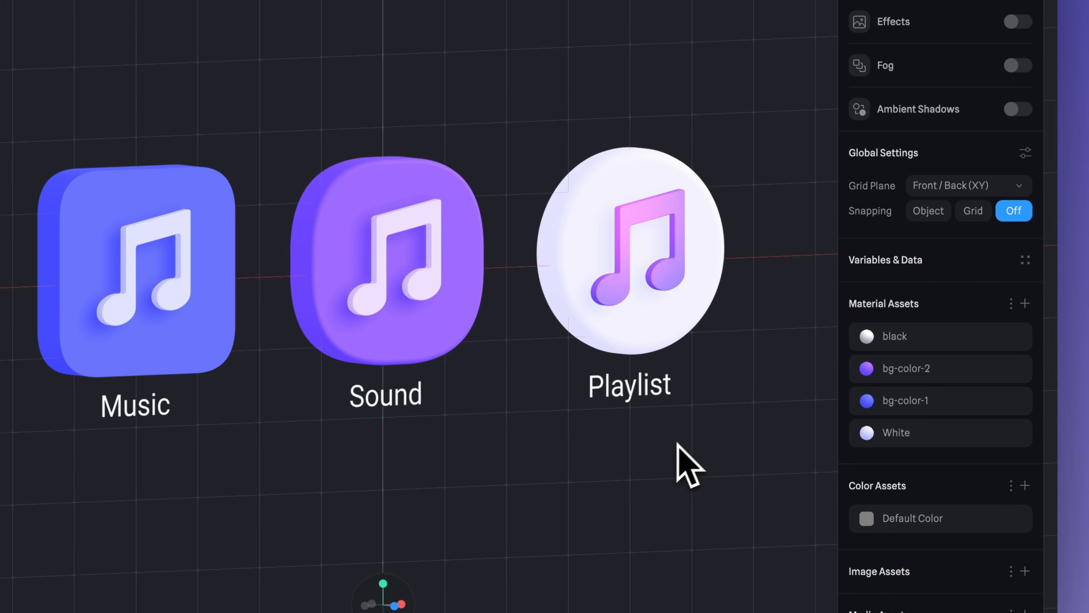
click(972, 213)
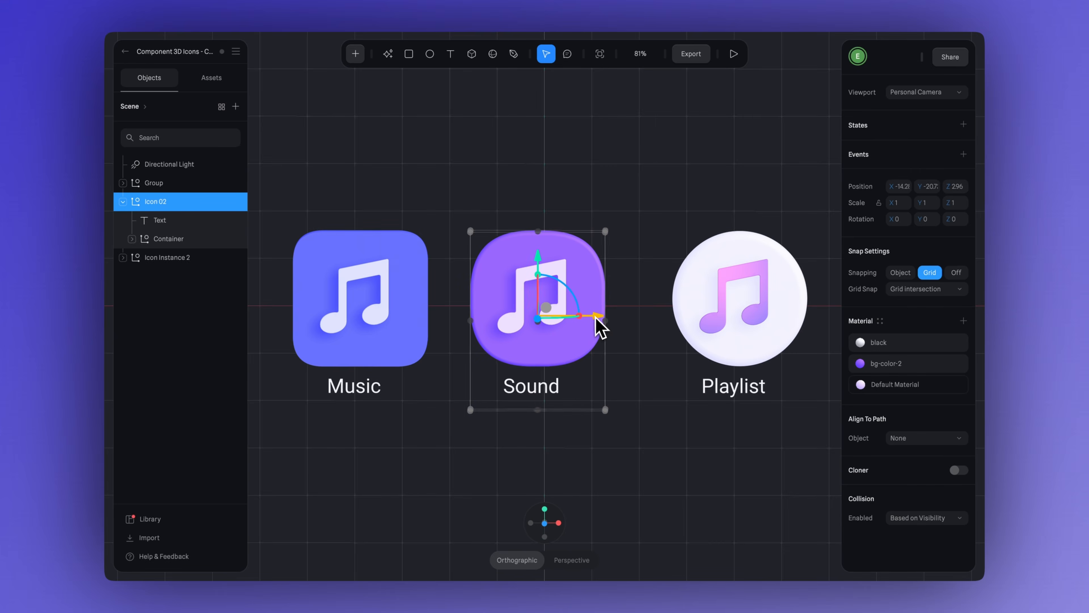
Move the purple Sound icon along its X axis onto the central grid line and shift it along its Z axis
drag(598, 321, 574, 318)
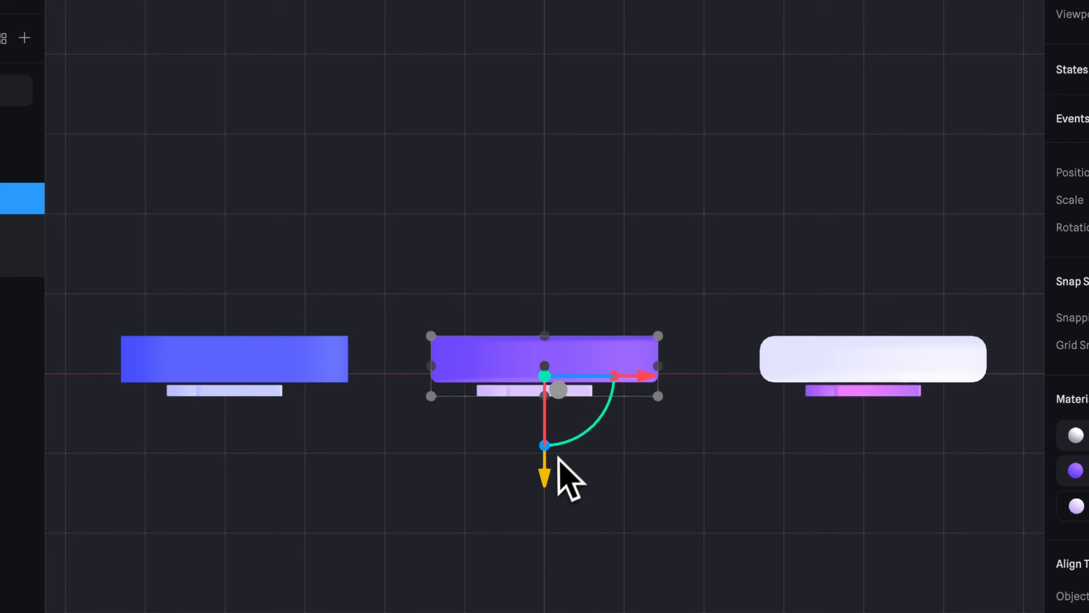
drag(557, 454, 545, 546)
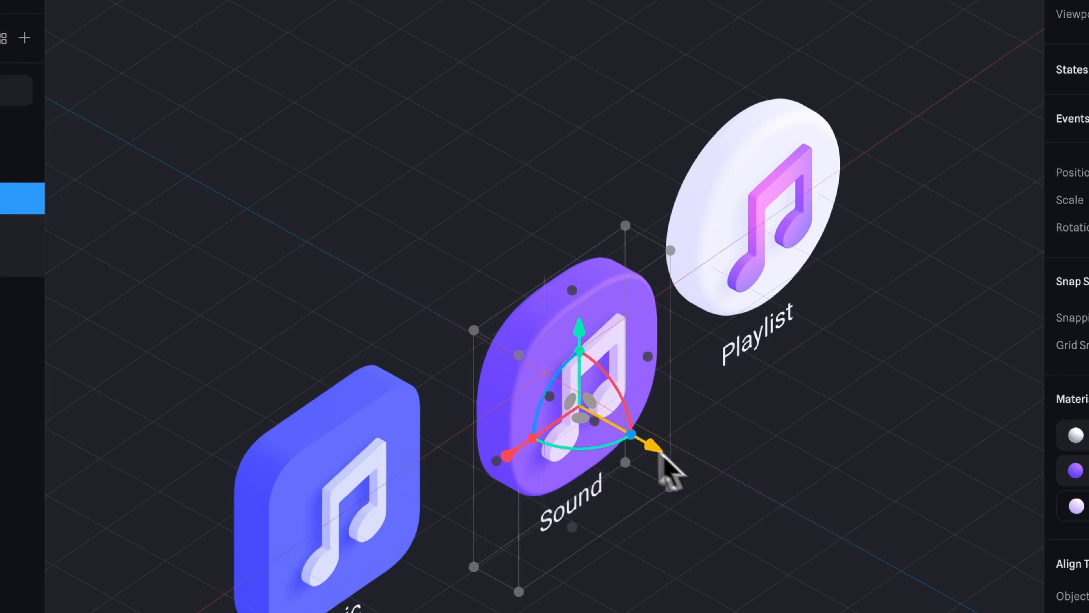
drag(536, 411, 493, 388)
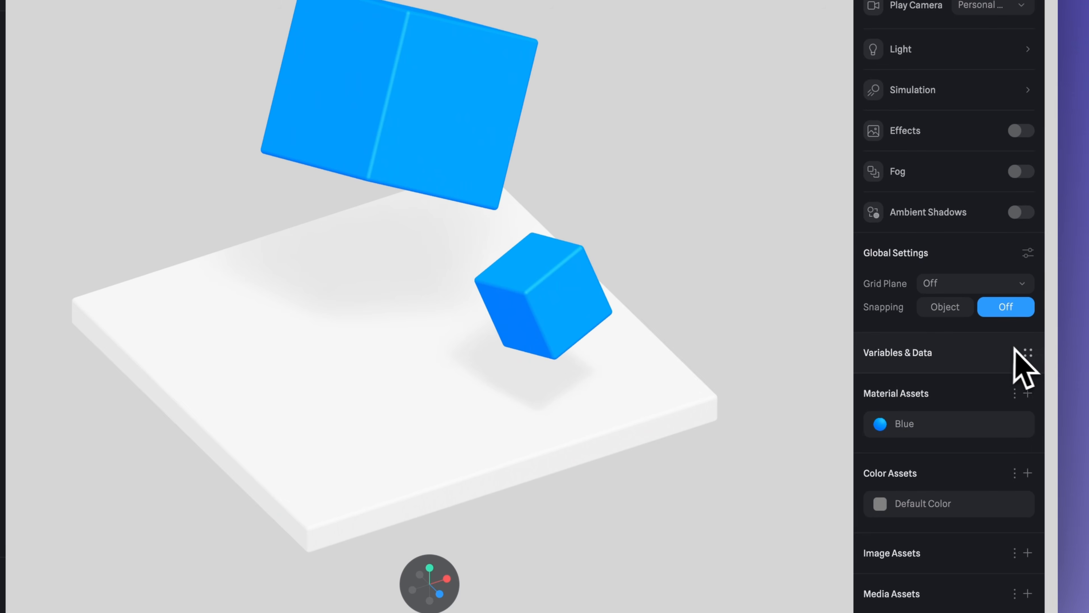
Open Variables & Data in the blue cube scene and examine the variable types, webhook and API options
click(1028, 353)
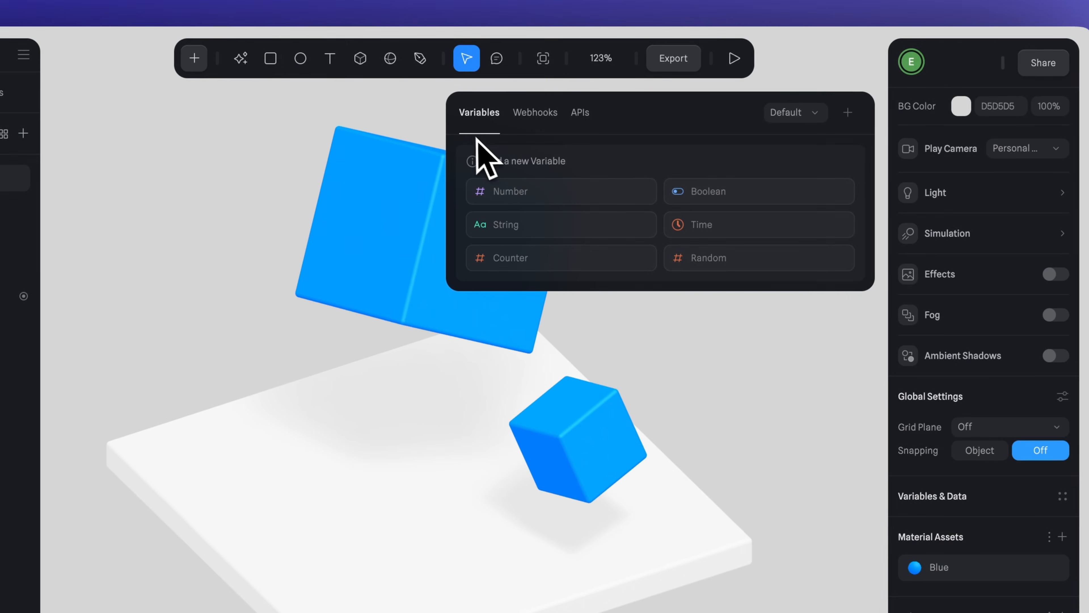
click(551, 117)
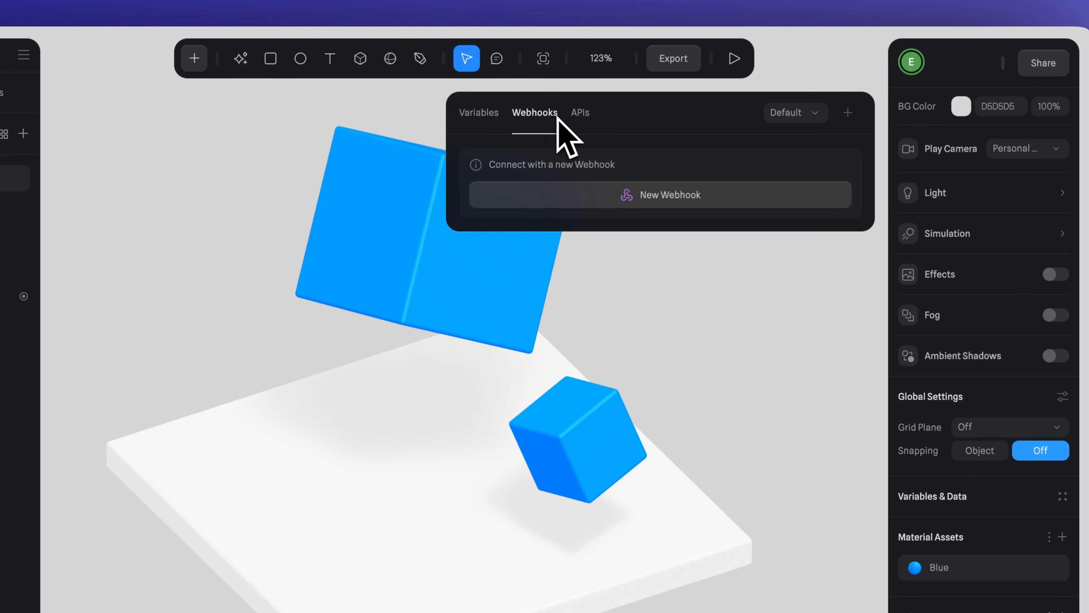
click(580, 114)
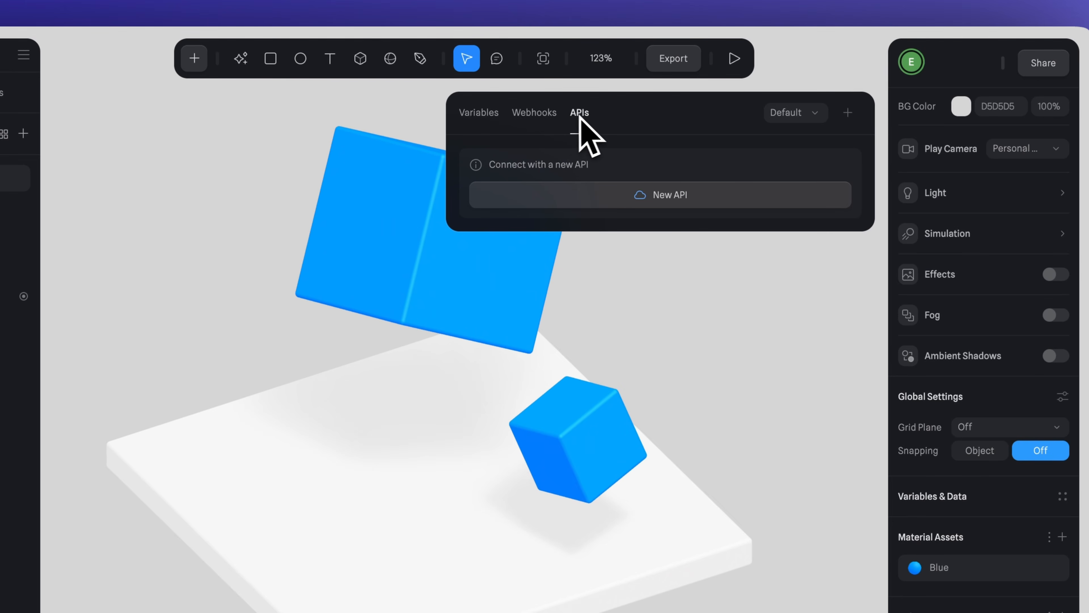
click(538, 118)
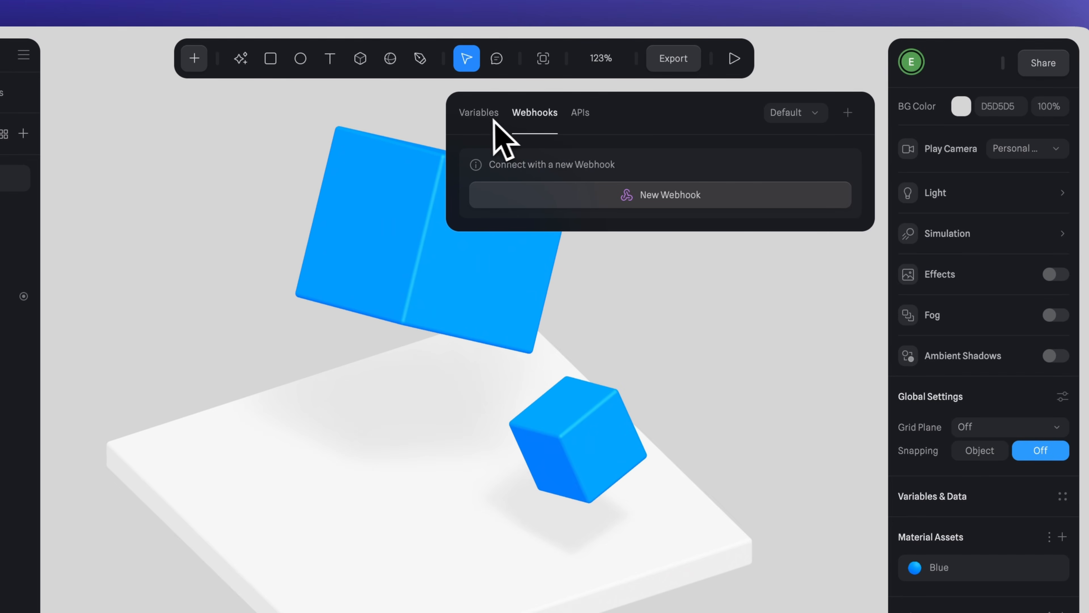
click(479, 118)
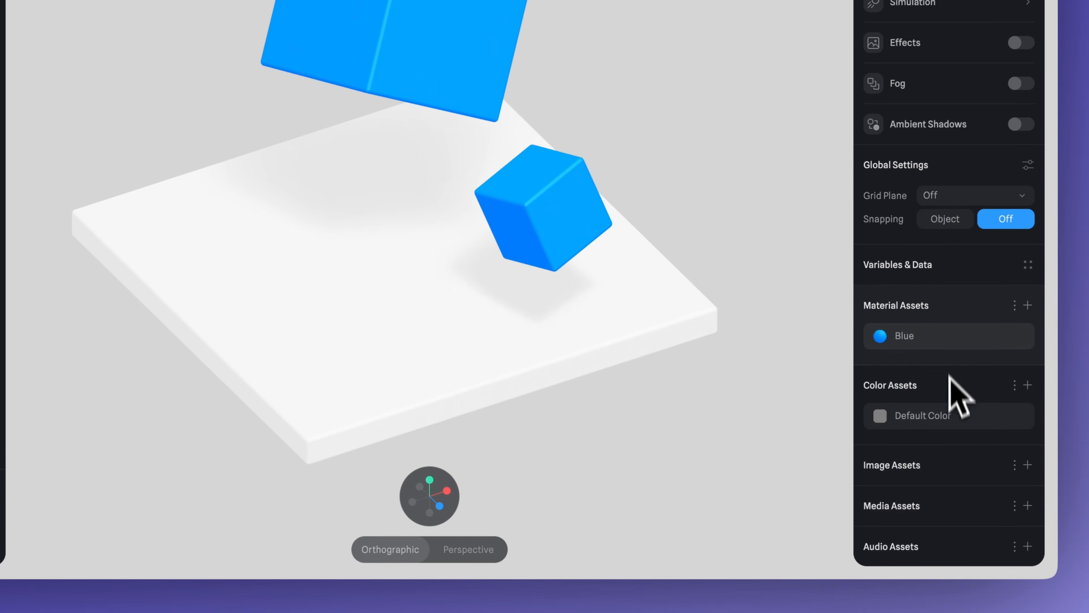
Inspect the Blue material asset's settings, and apply Blue to the floor from the material library
click(894, 339)
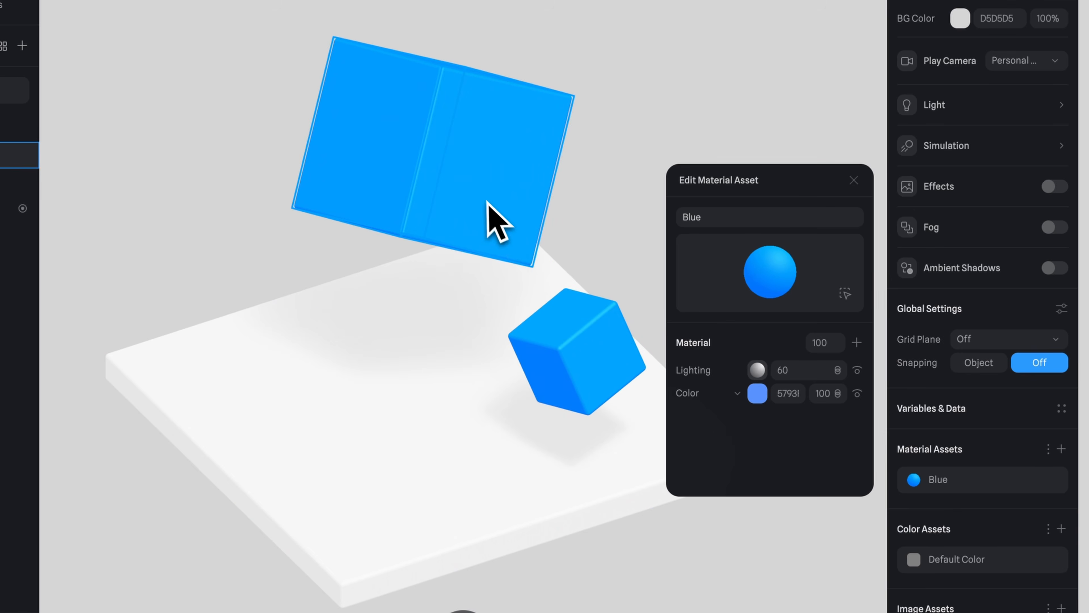
click(853, 180)
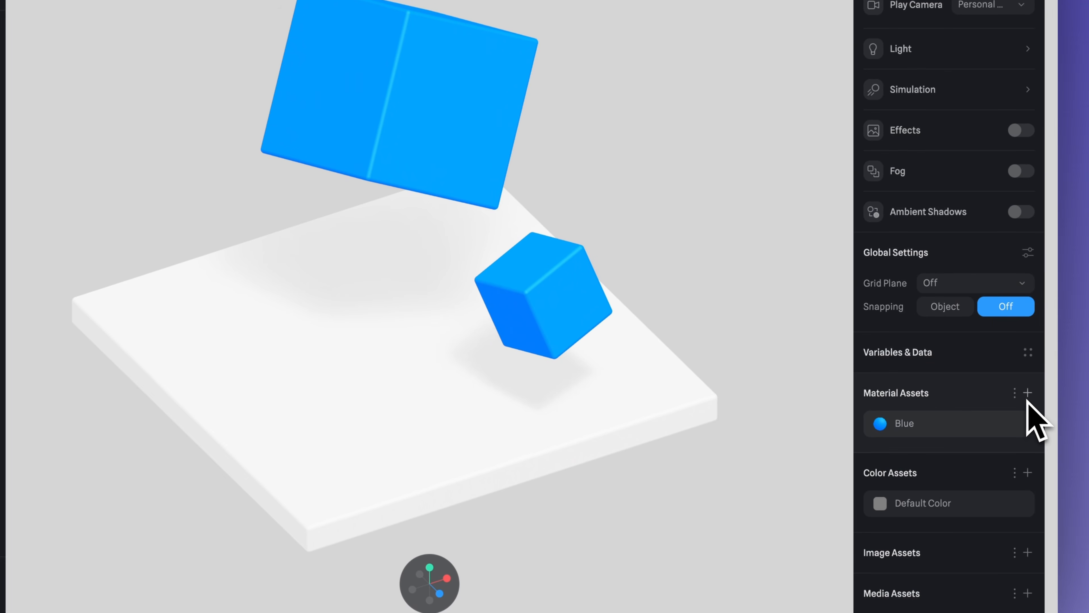
click(1015, 393)
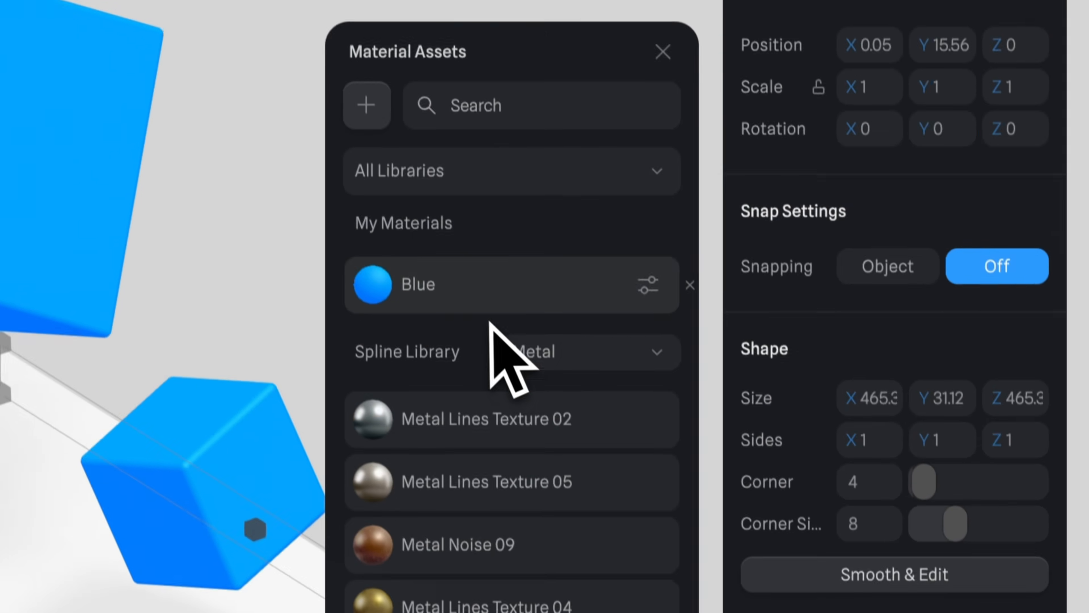
click(468, 118)
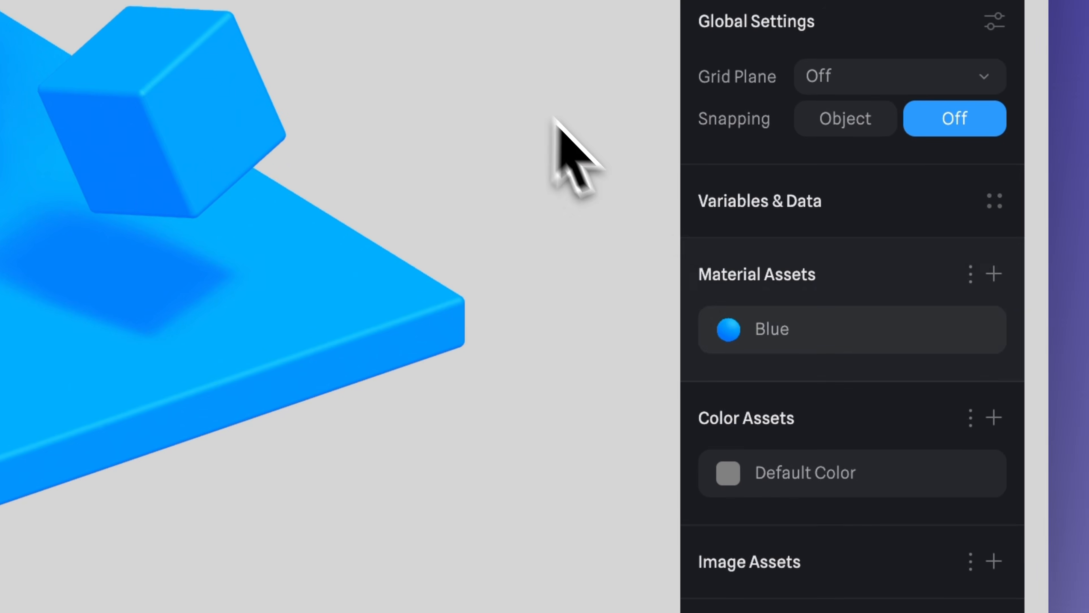
Recolour the shared Blue material asset to a light violet, RGB(121, 109, 255)
click(734, 341)
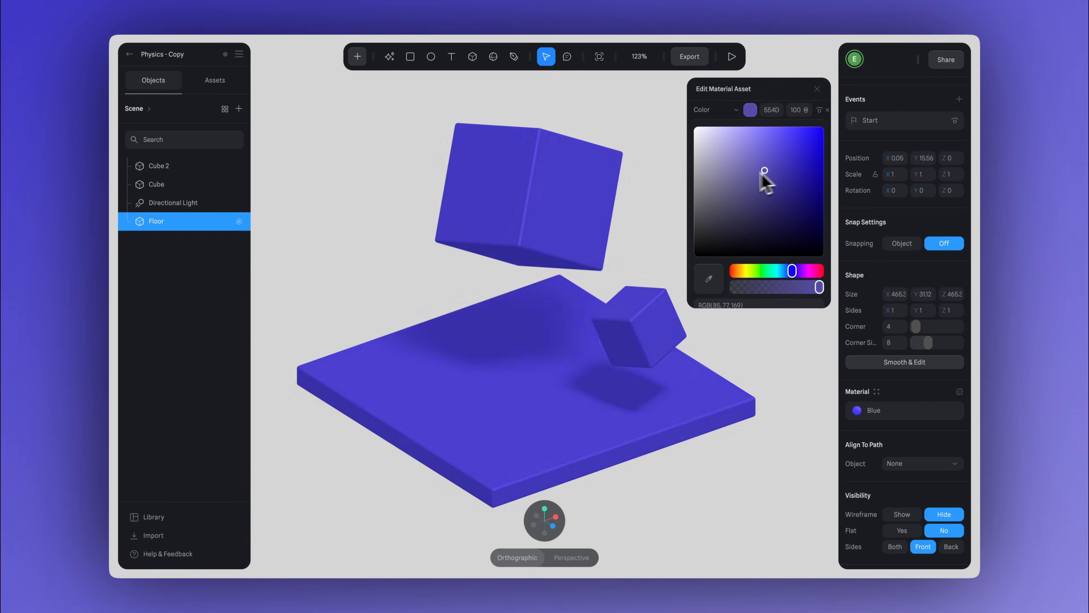
drag(765, 171, 761, 133)
mouse_move(788, 268)
mouse_down()
mouse_move(800, 273)
mouse_move(778, 270)
mouse_move(808, 269)
mouse_move(797, 269)
mouse_up()
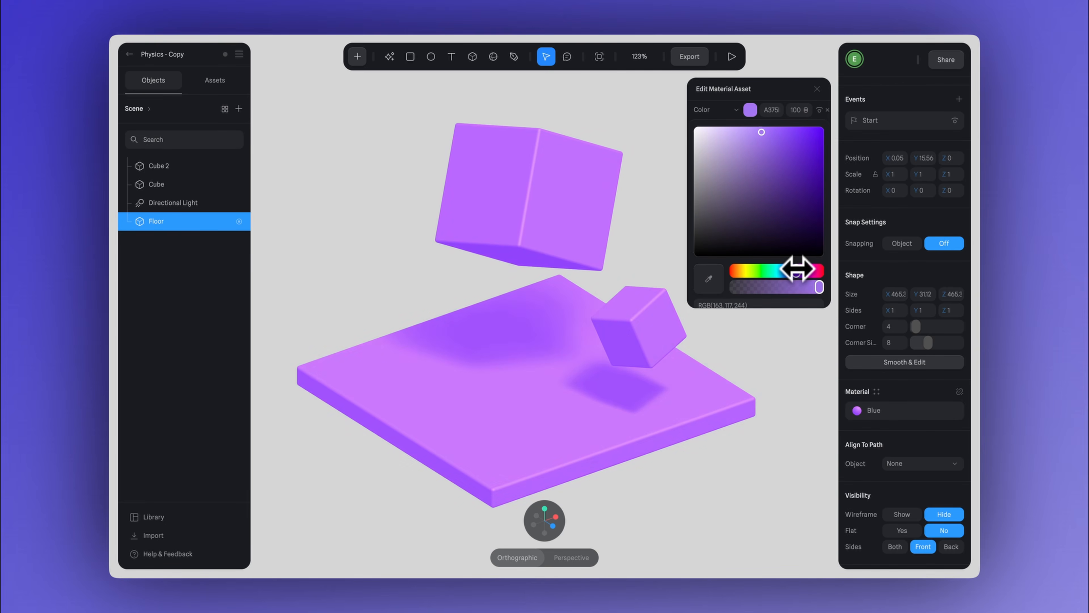
drag(774, 167, 772, 137)
drag(794, 271, 794, 271)
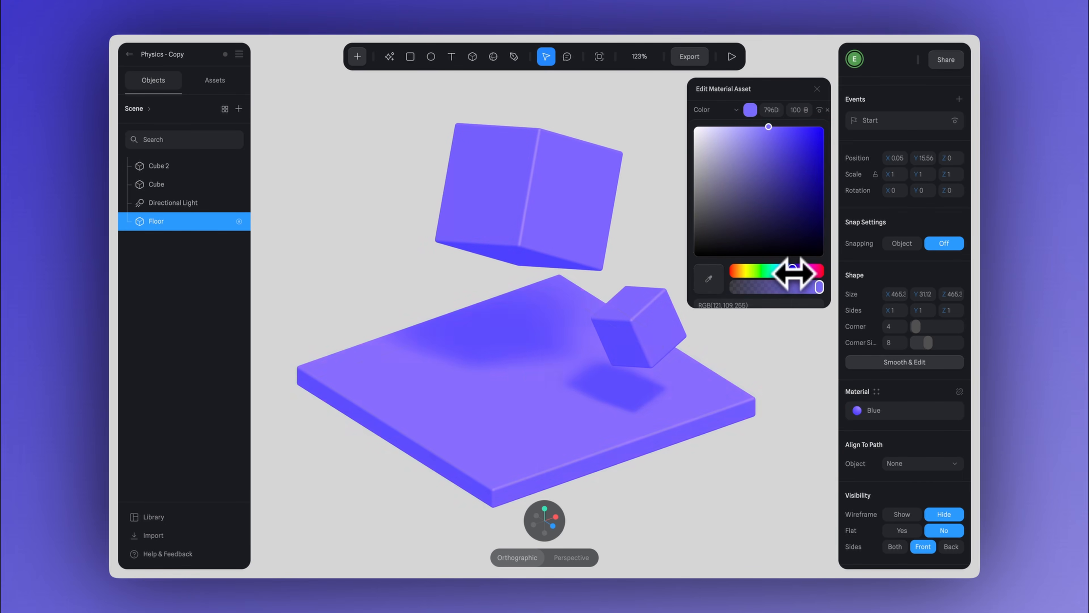
Select the cube in the Cube scene and add a new state to it alongside Base State
key(Escape)
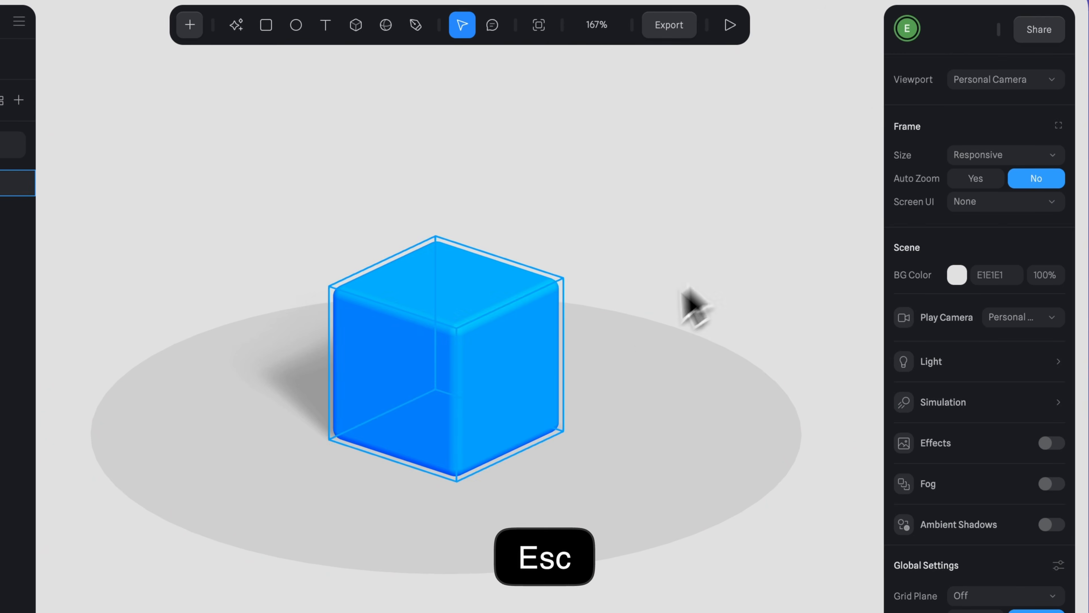
click(527, 375)
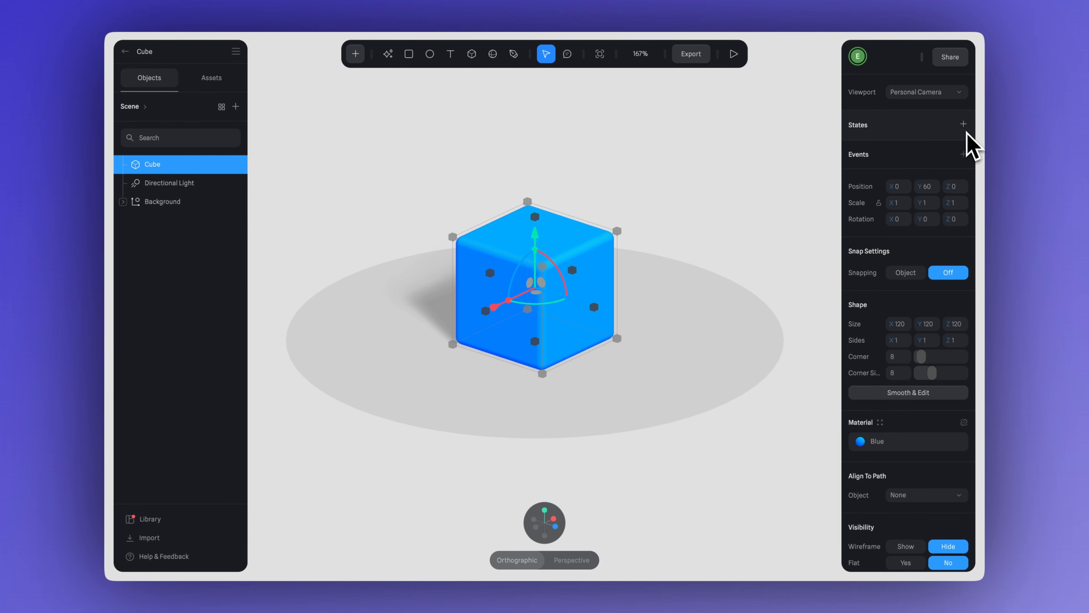
click(965, 125)
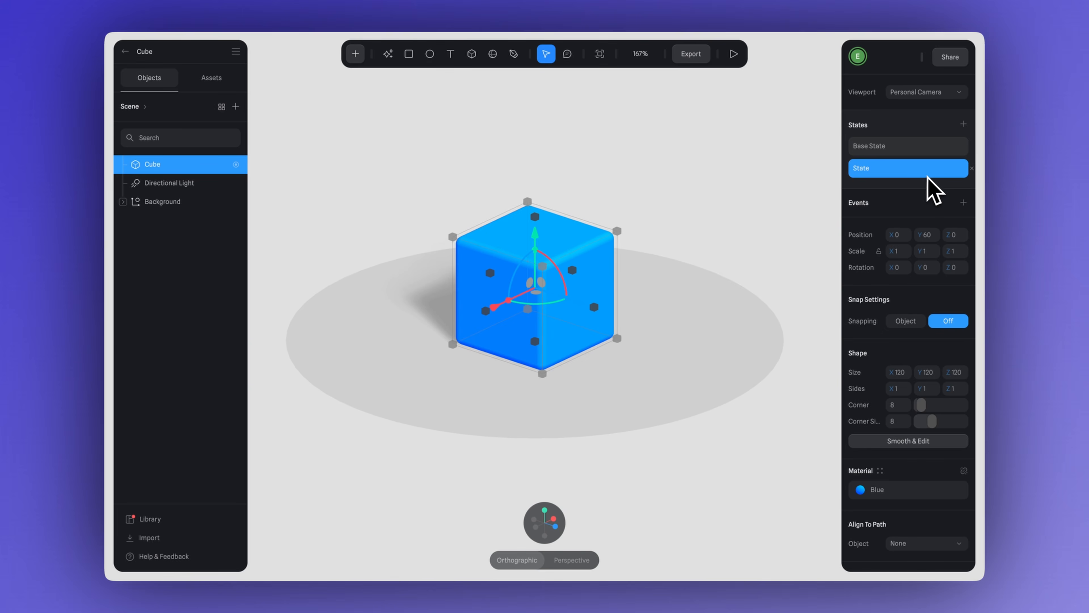
scroll(754, 261, right, 5)
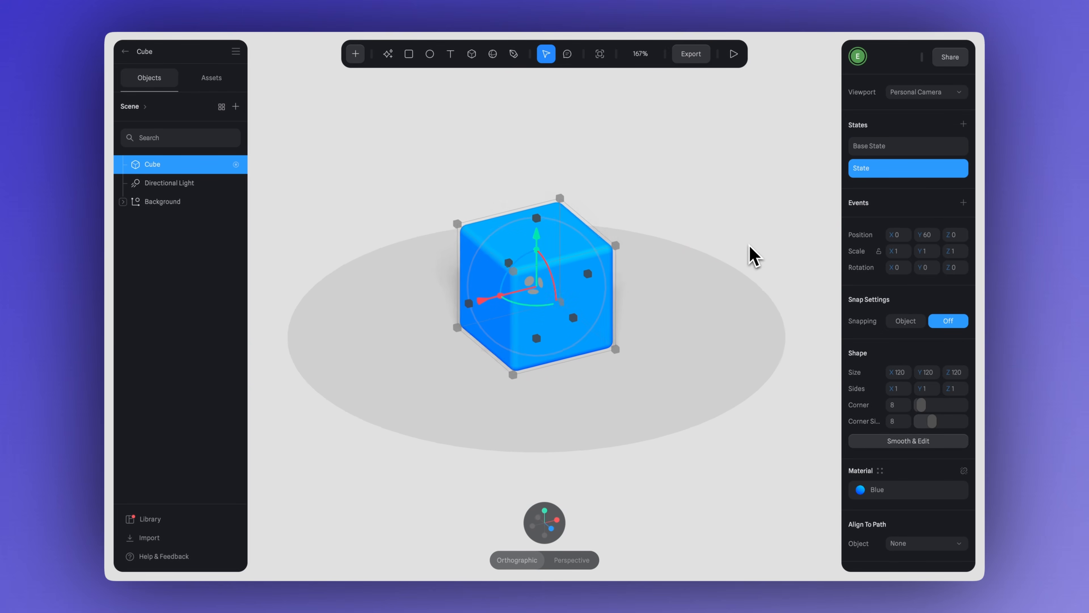
Position the cube at about X -170 in Base State and about X 142 in State, and compare both by switching between them
click(889, 148)
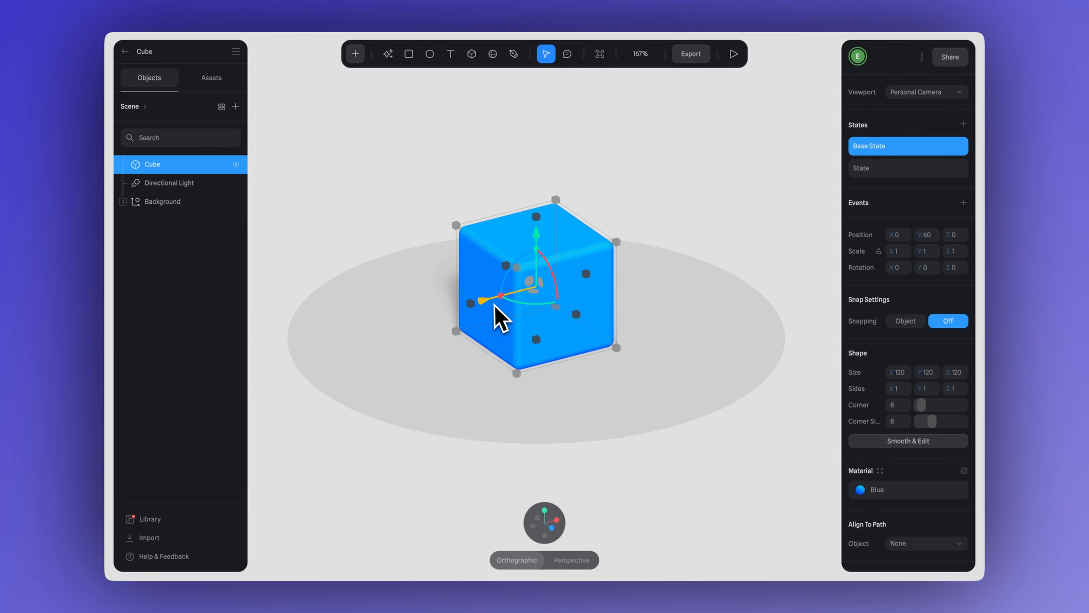
drag(487, 304, 345, 352)
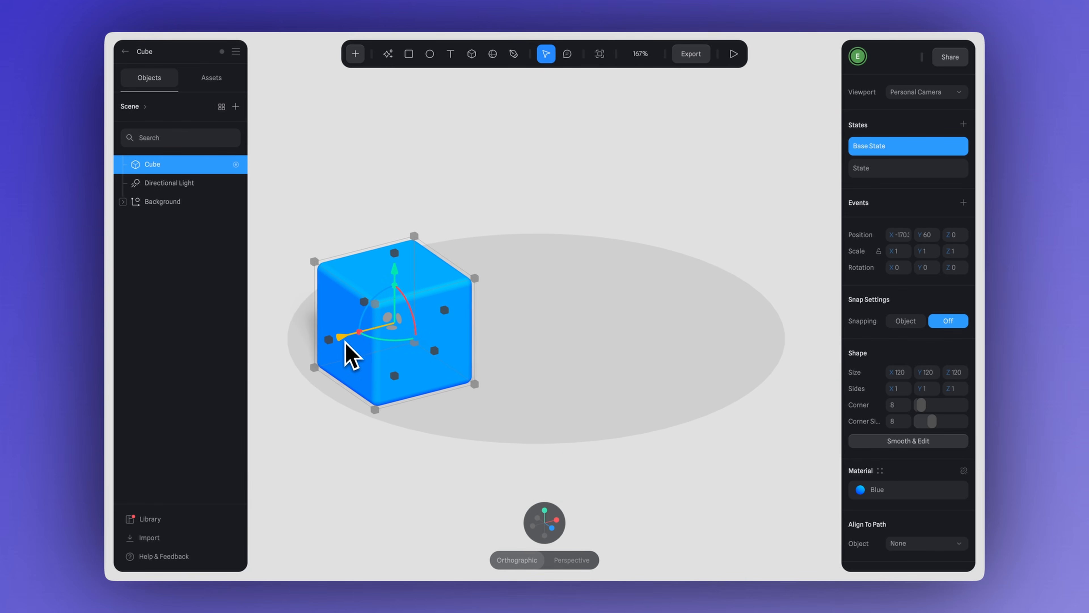
click(882, 170)
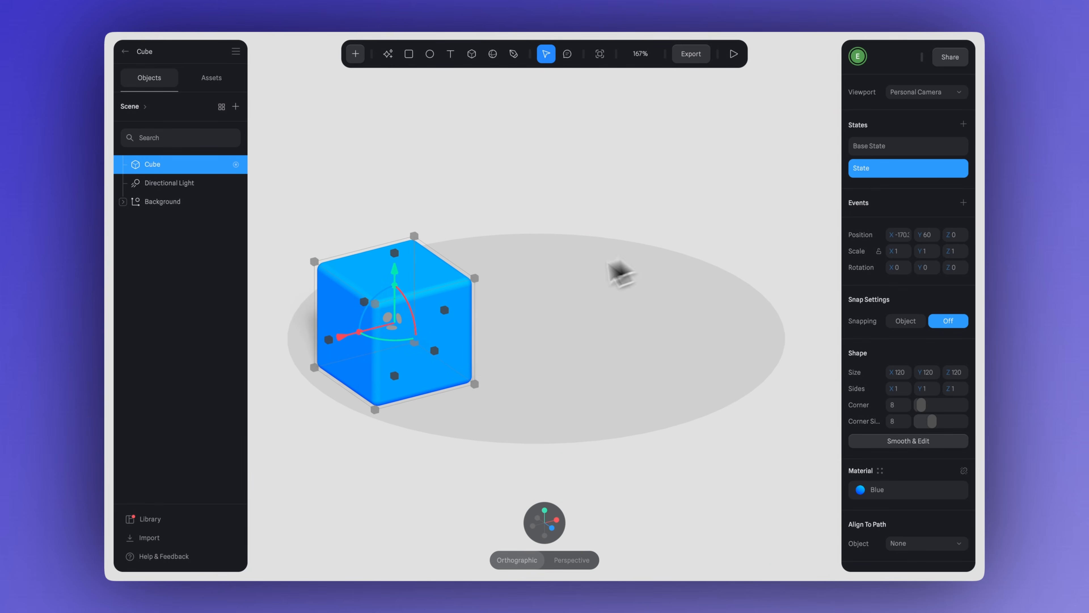
drag(386, 331, 606, 290)
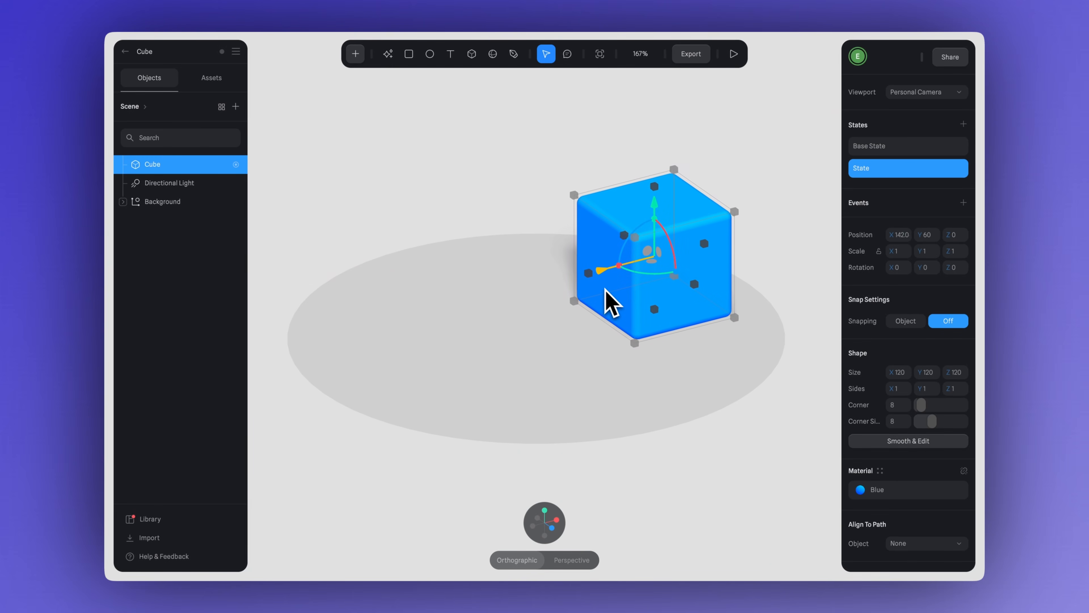
click(909, 148)
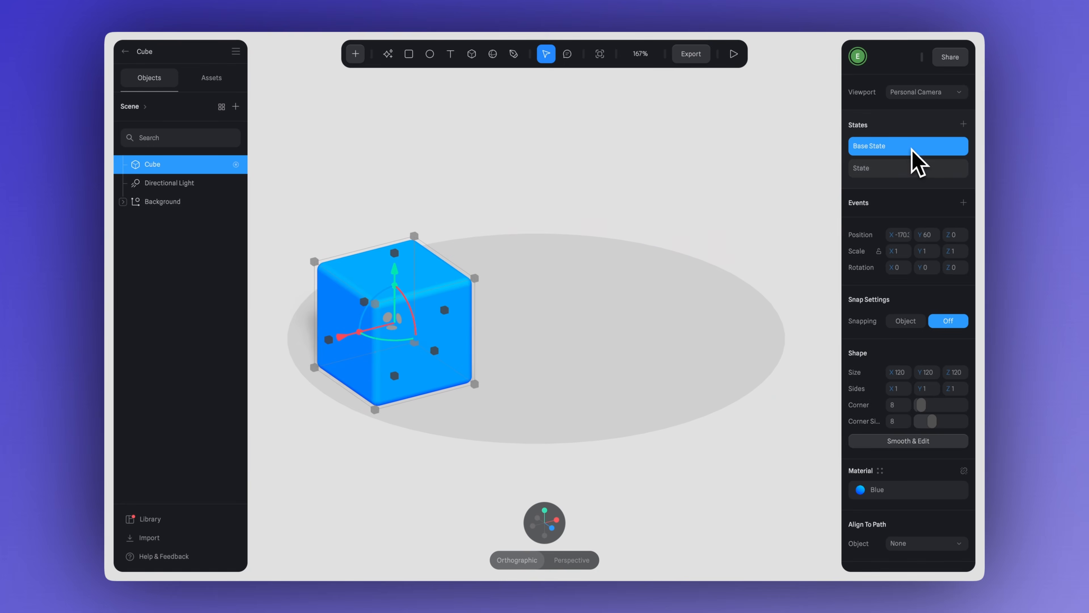
click(916, 171)
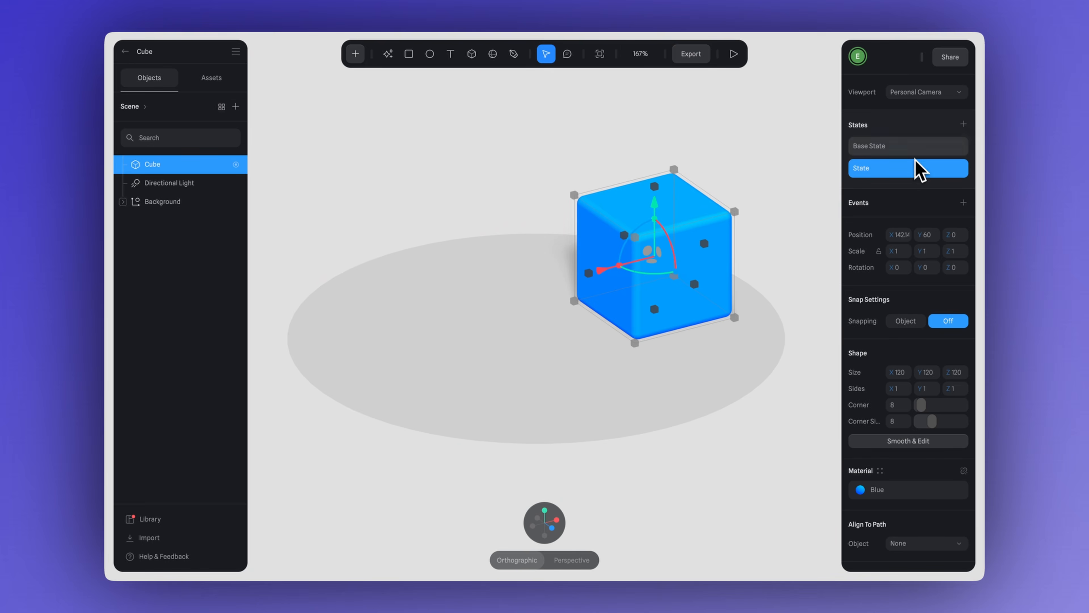
click(918, 148)
click(916, 169)
Add four more states to the cube and rename the last one Last Position
click(967, 129)
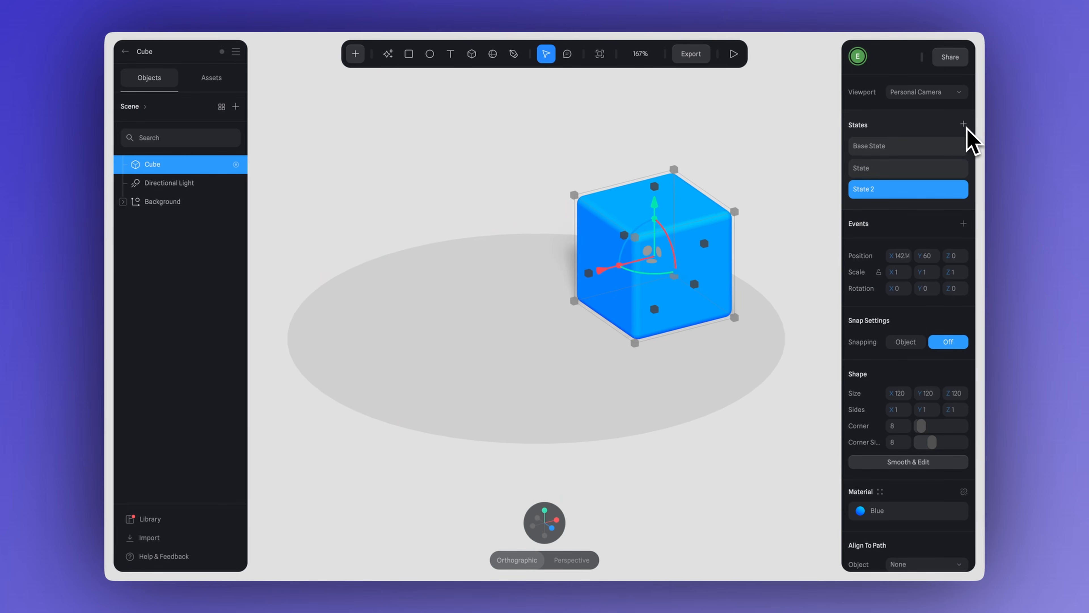
click(967, 130)
click(966, 129)
click(966, 128)
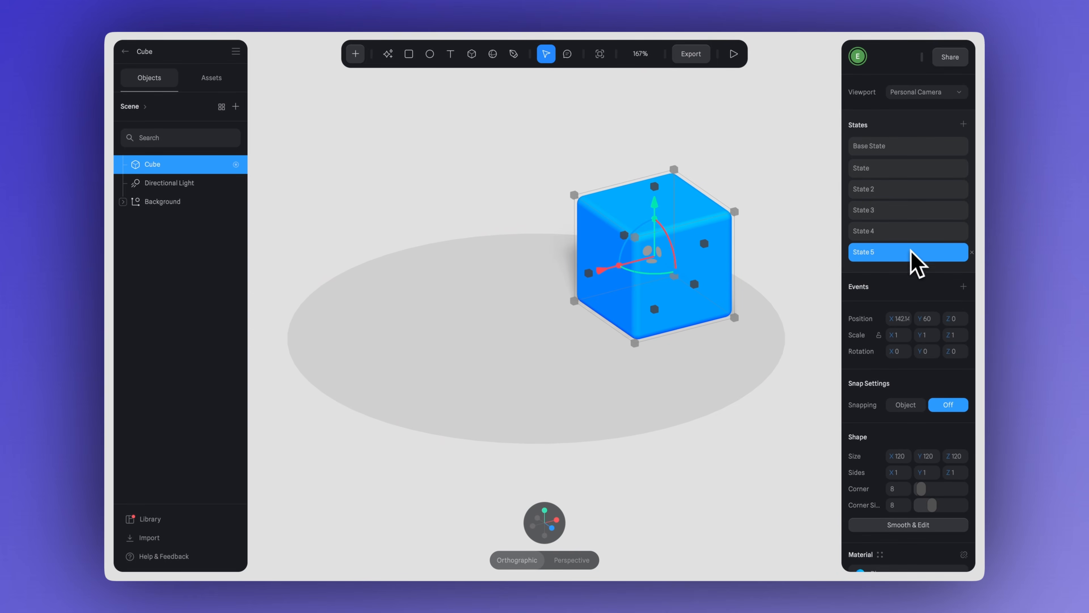
double_click(874, 257)
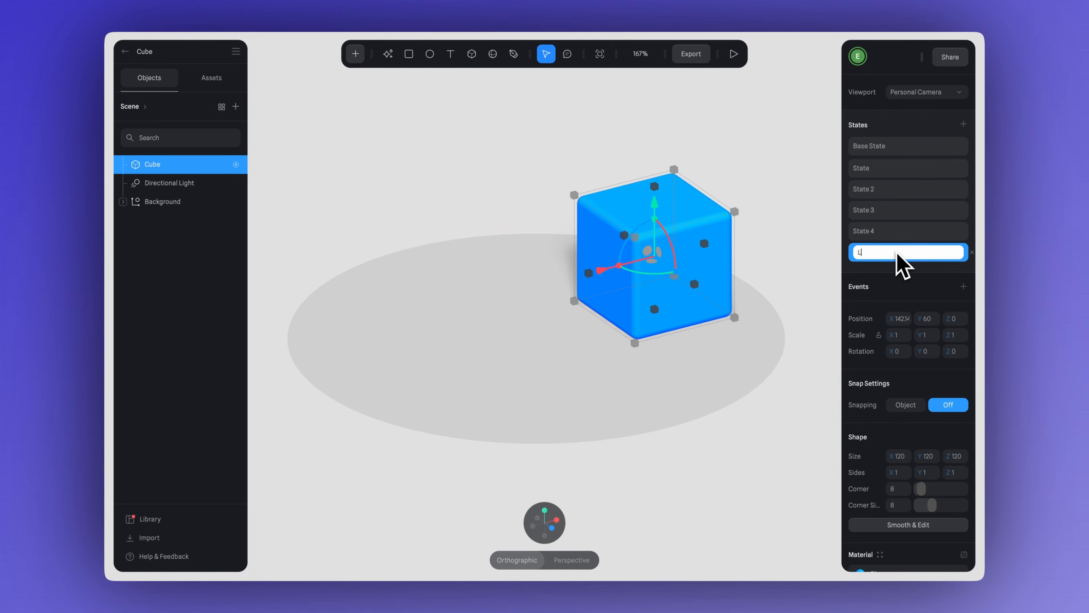
text(Last Pos)
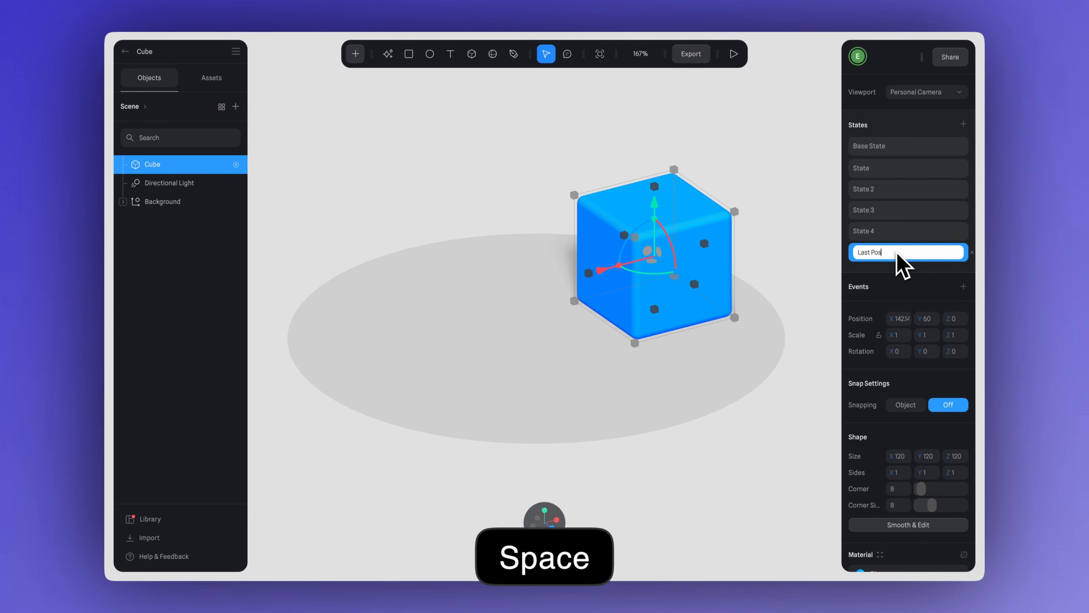
text(ition)
key(Return)
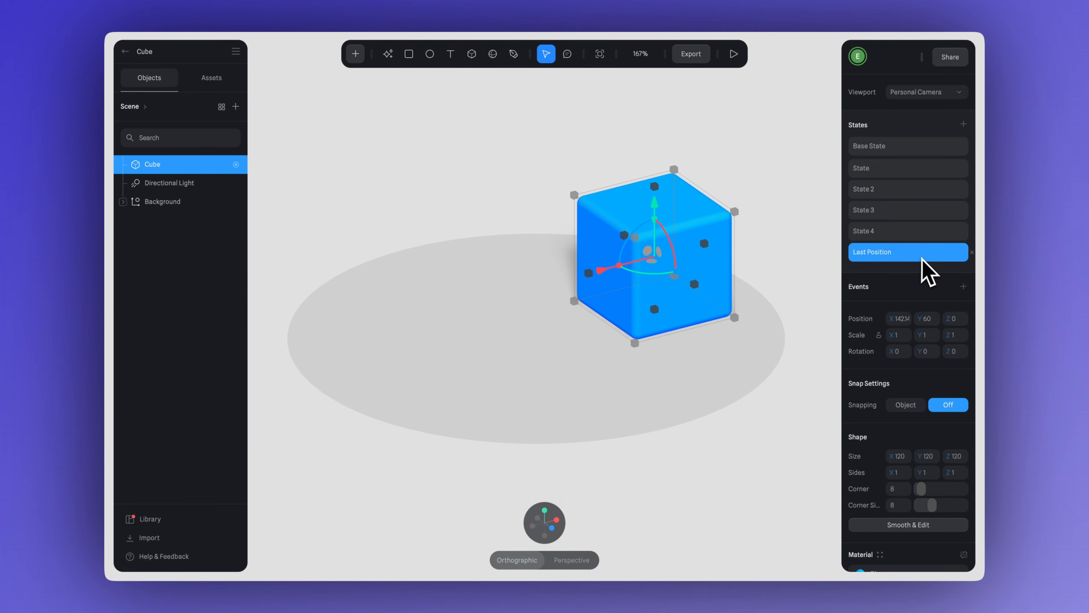
Delete the Last Position, State 4, State 3 and State 2 states from the cube
click(972, 252)
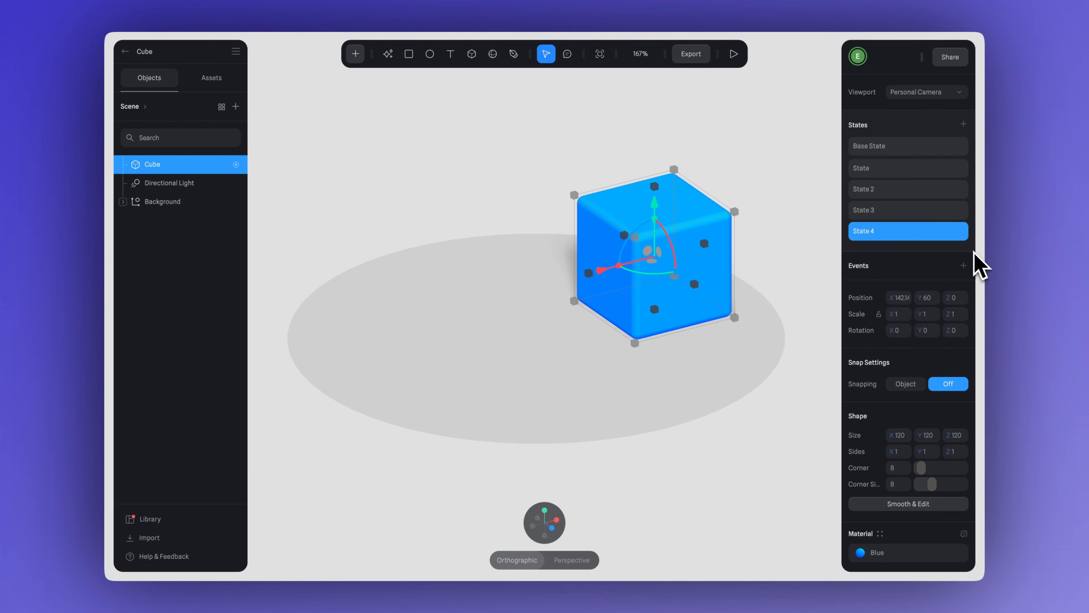
click(972, 230)
click(972, 210)
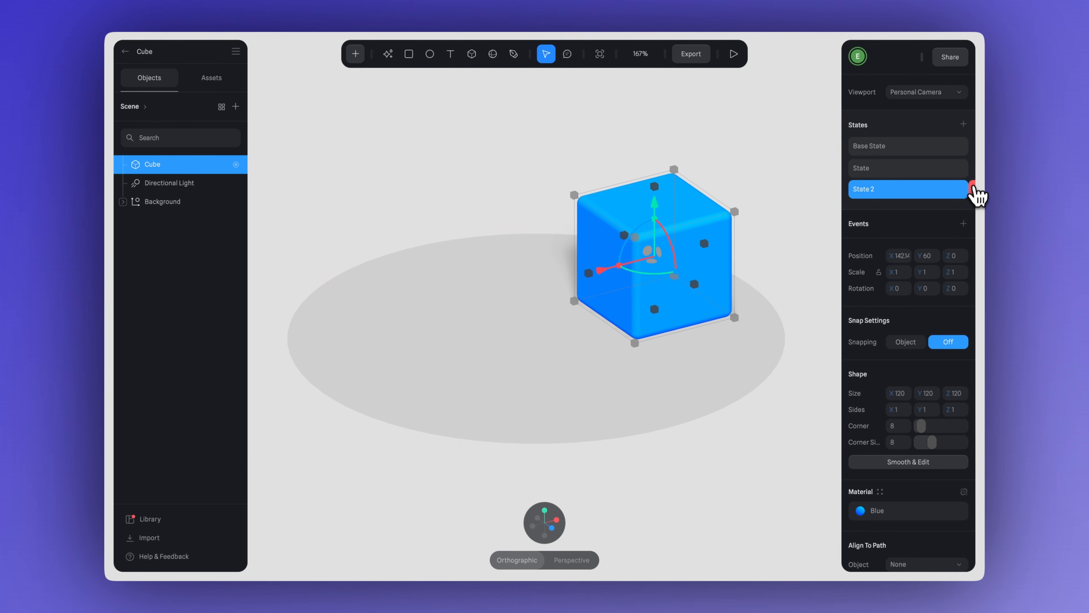
click(972, 189)
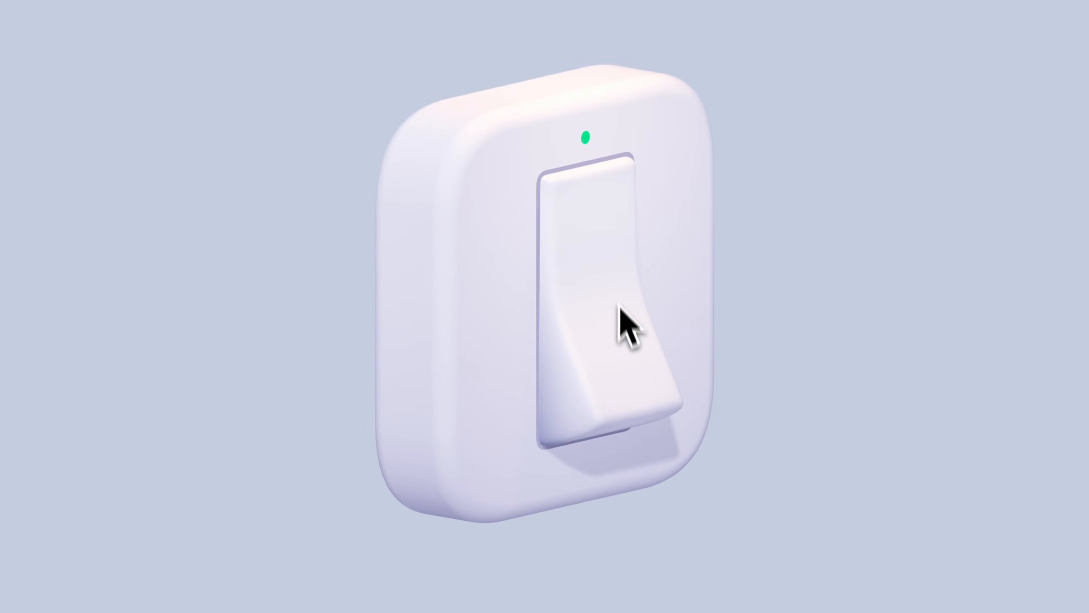
click(627, 361)
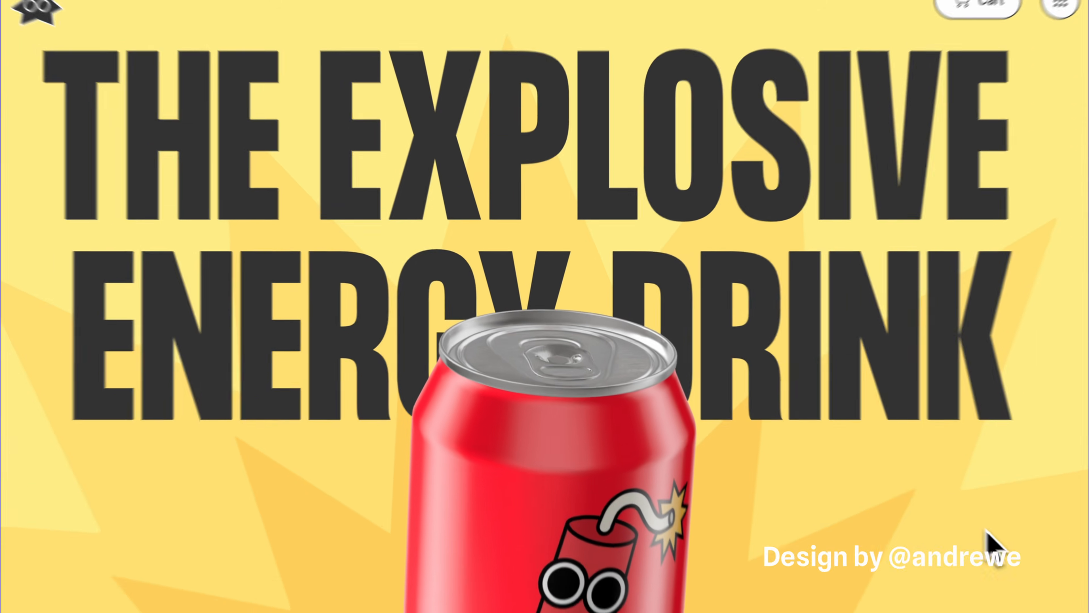
scroll(987, 545, down, 10)
scroll(894, 493, up, 10)
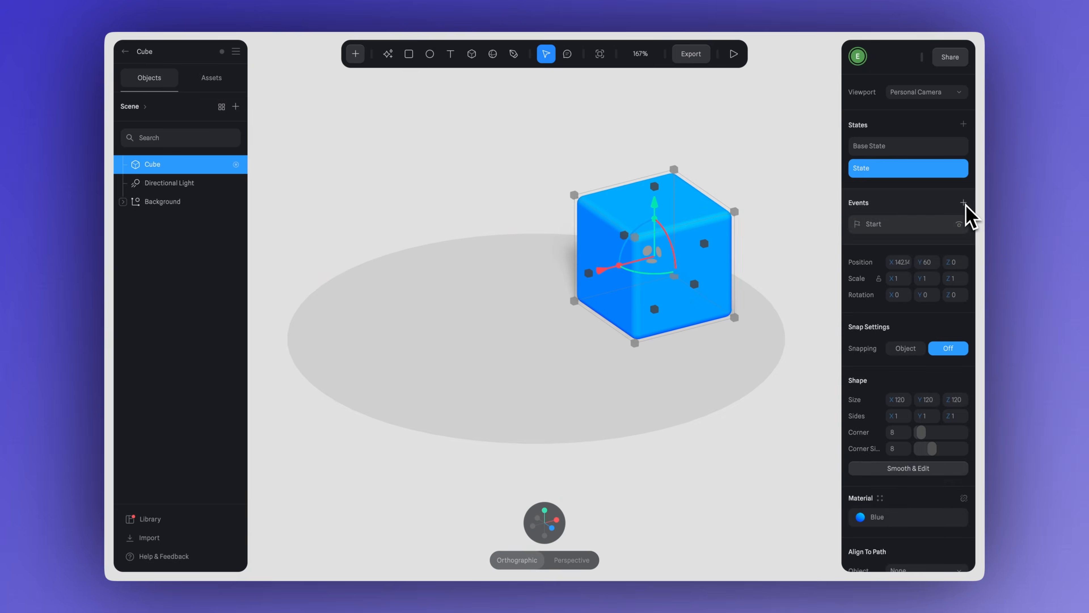
Add a Start event to the cube and bring up the event types available for it
click(966, 214)
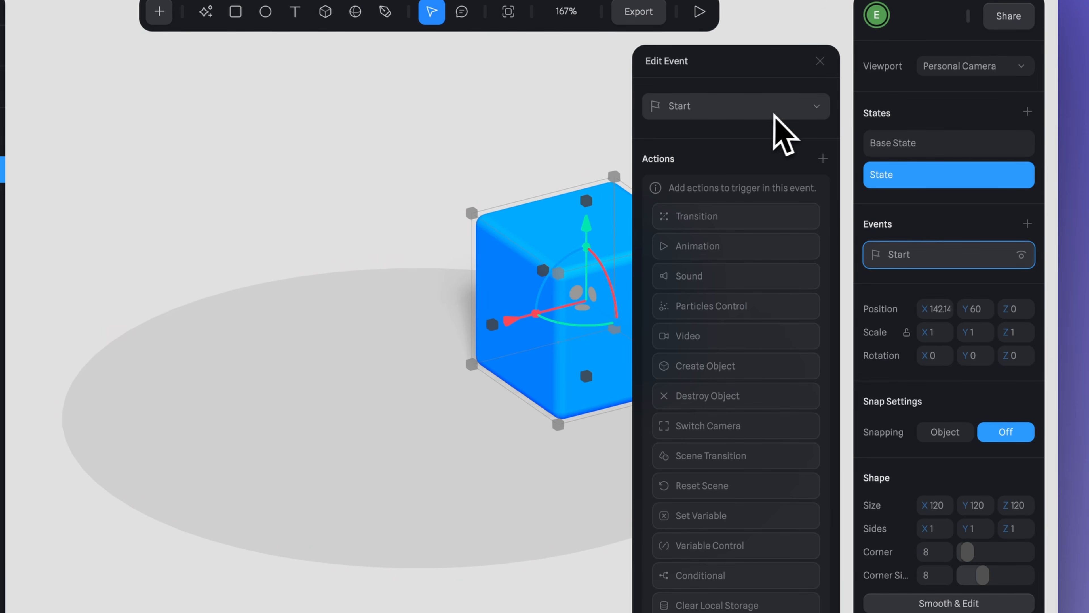
click(817, 112)
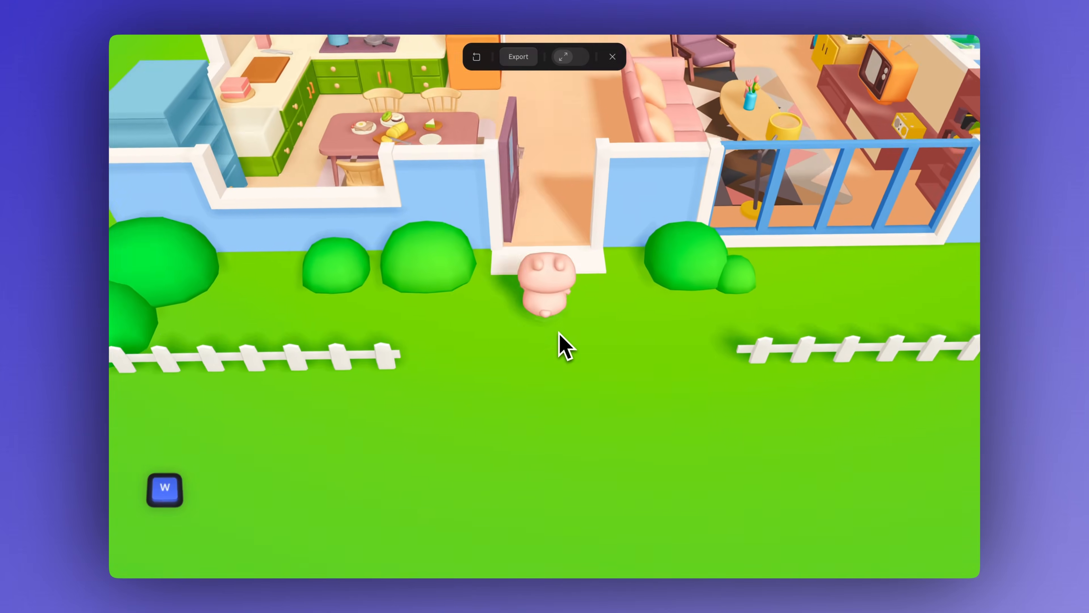
key(space)
key(d)
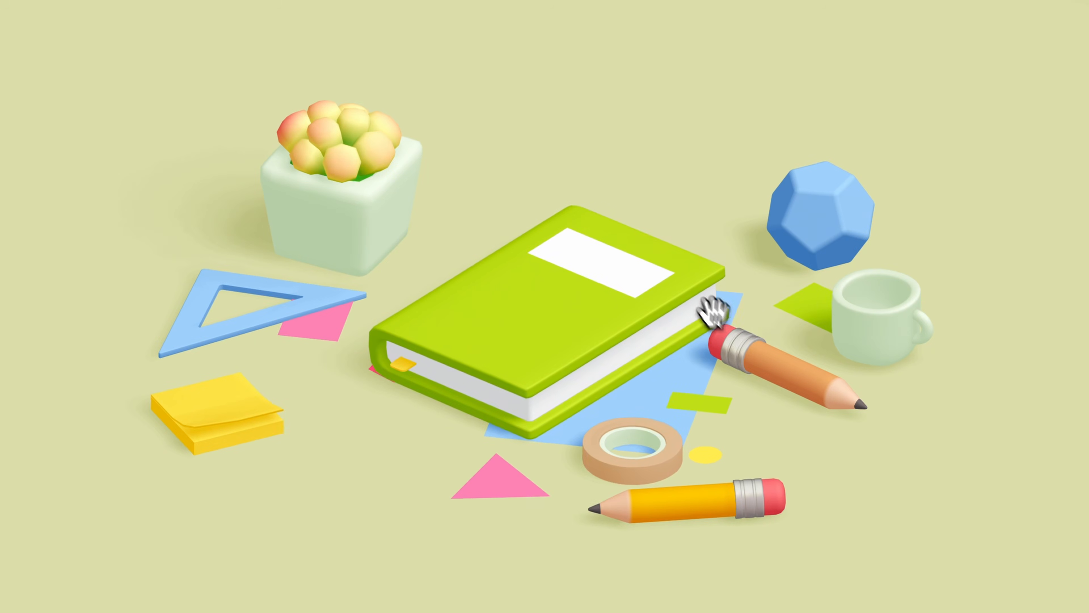
drag(712, 312, 774, 245)
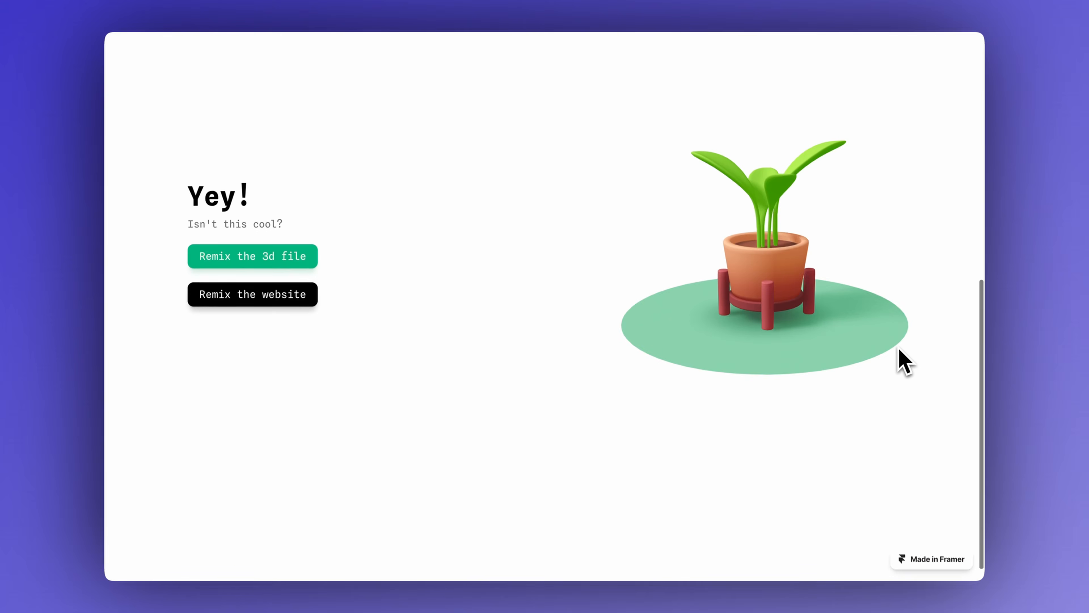
scroll(900, 350, up, 10)
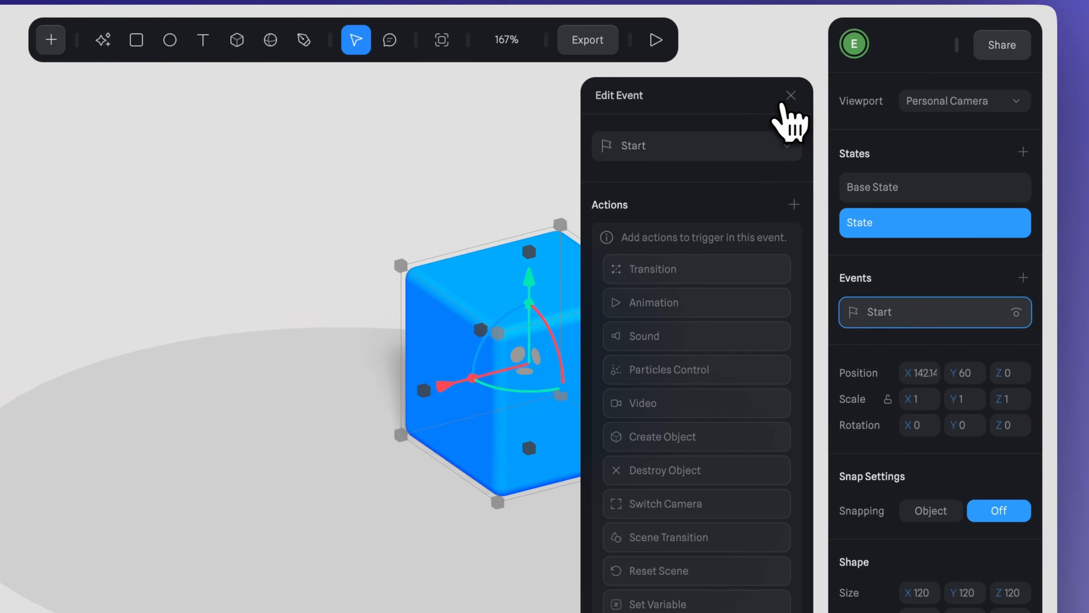
Close the event editor and set the cube's X size to 200
click(790, 99)
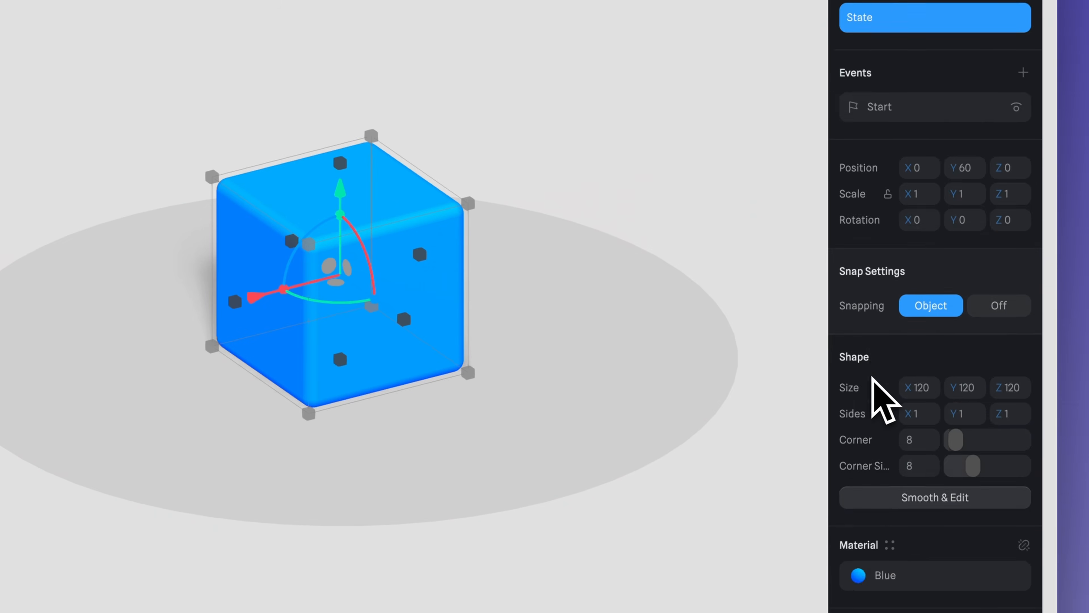
scroll(873, 378, down, 3)
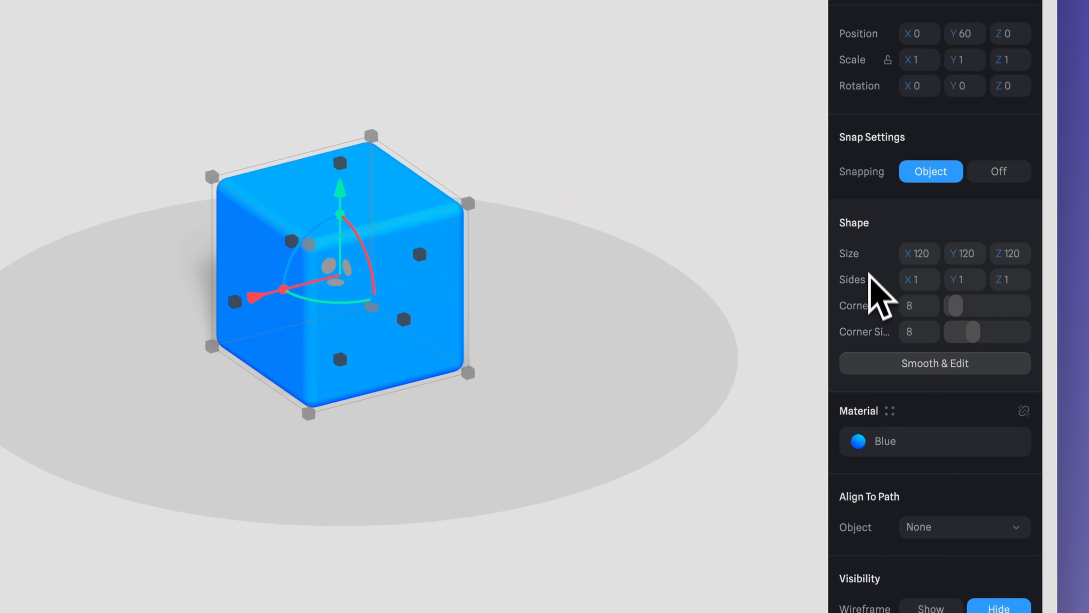
drag(919, 263, 916, 263)
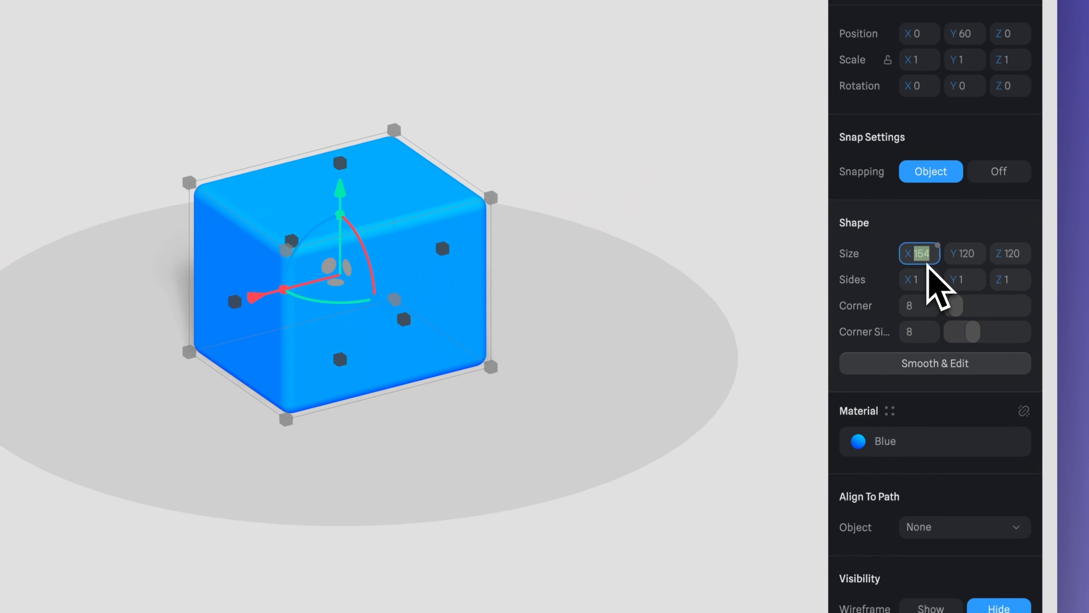
text(200)
key(Return)
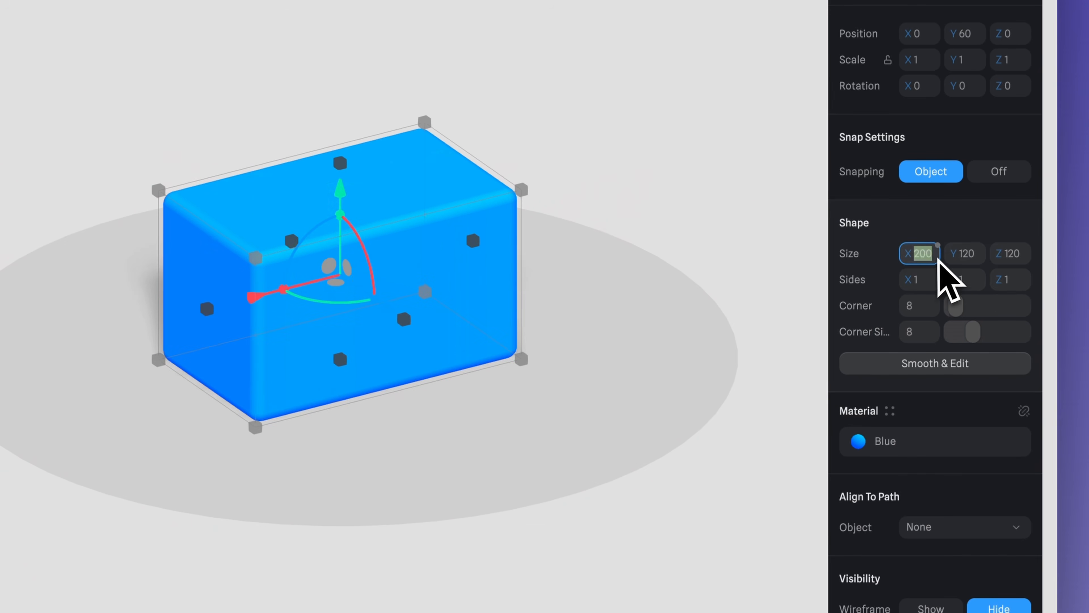
Undo the cube's X size changes, and try adjusting its corner rounding before reverting it
key(super+z)
key(super+z)
mouse_move(943, 316)
mouse_down()
mouse_move(980, 316)
mouse_move(961, 317)
mouse_up()
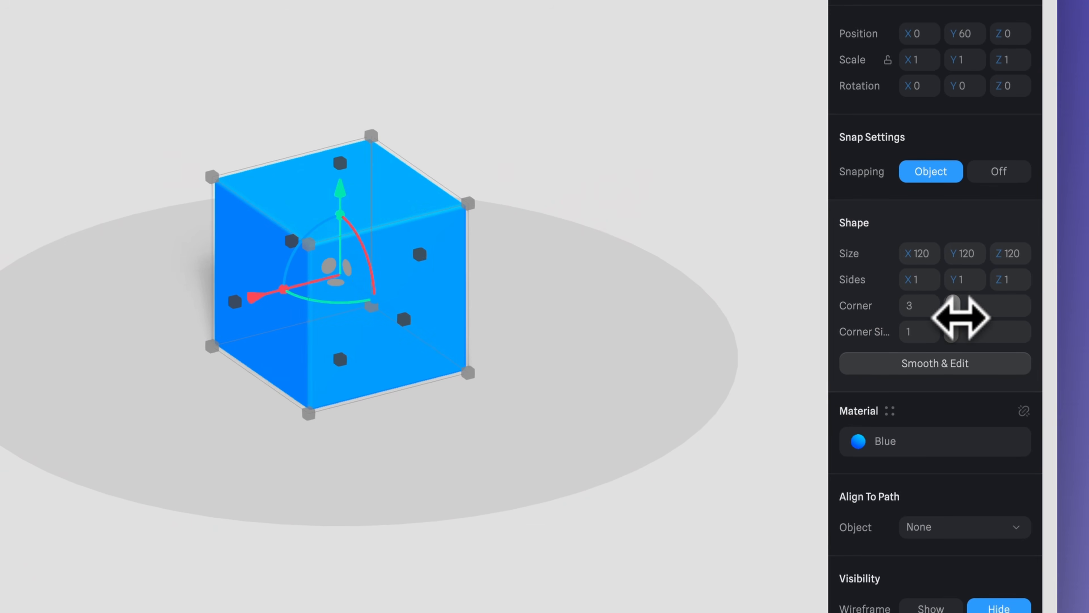
key(super+z)
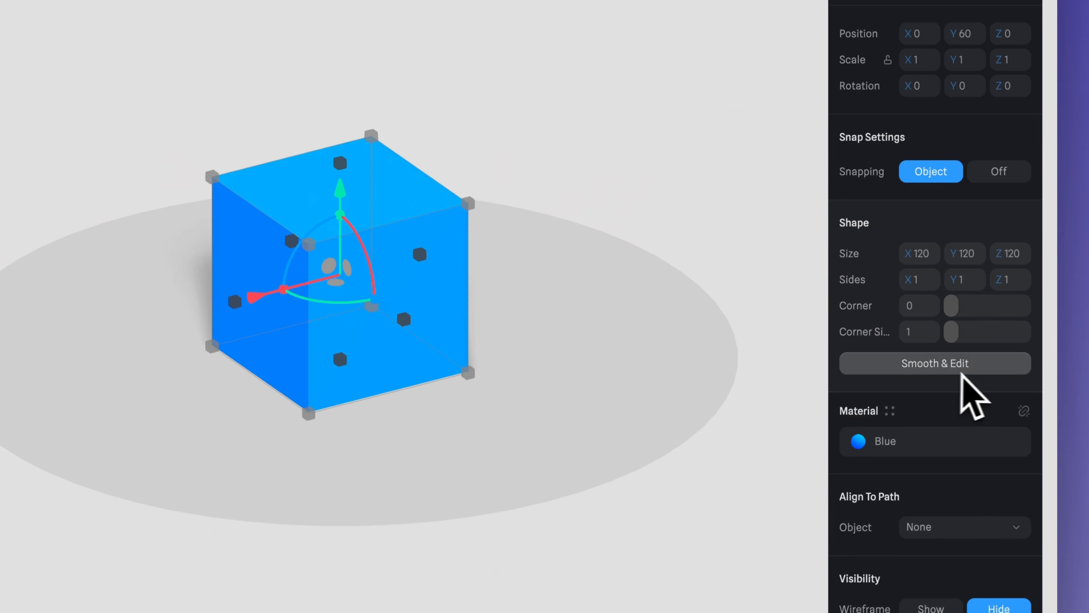
Convert the cube with Smooth & Edit and raise its Subdivision Modifier level
click(944, 372)
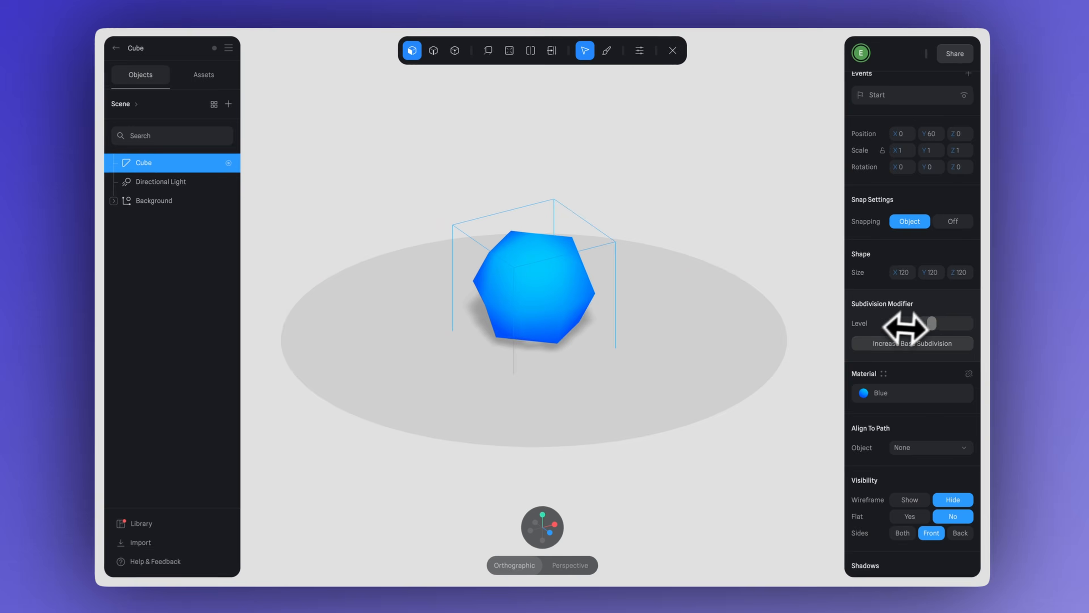
drag(965, 331, 1009, 335)
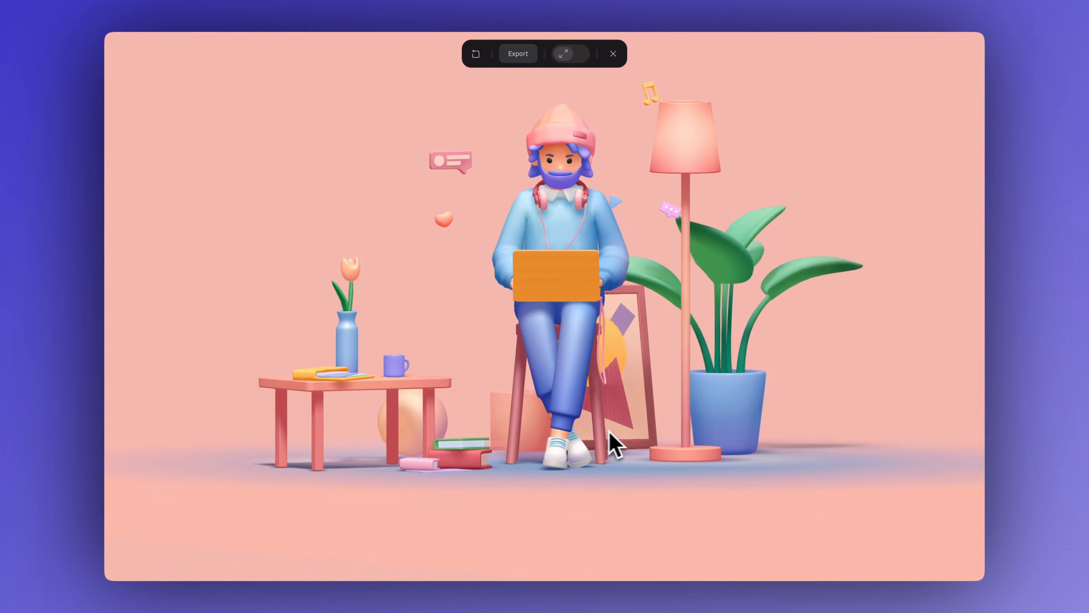
drag(613, 445, 570, 457)
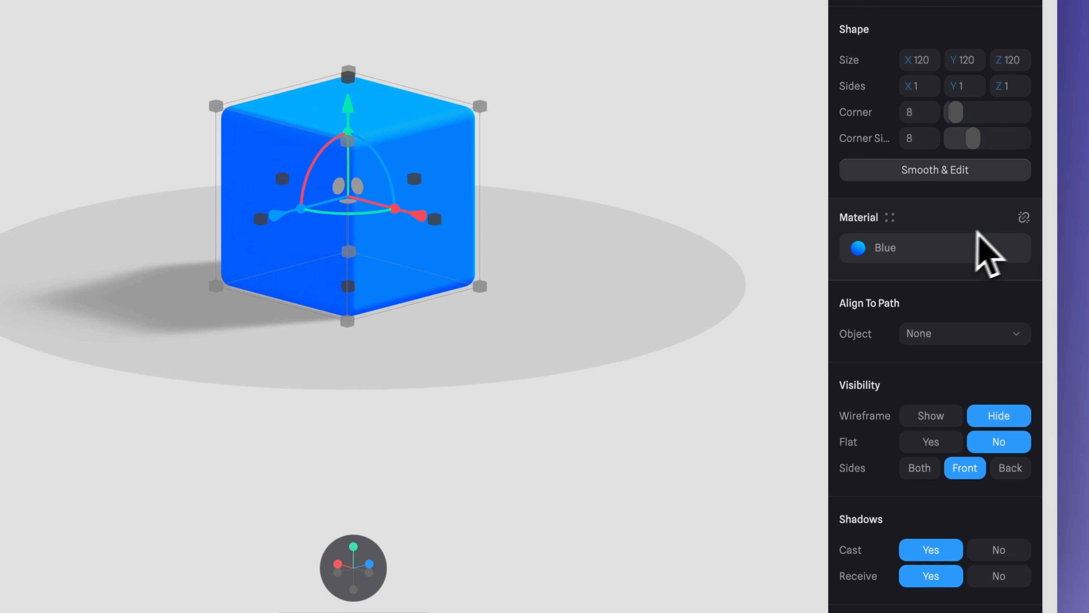
Detach the cube's material from the Blue asset and add another layer to it
click(1024, 218)
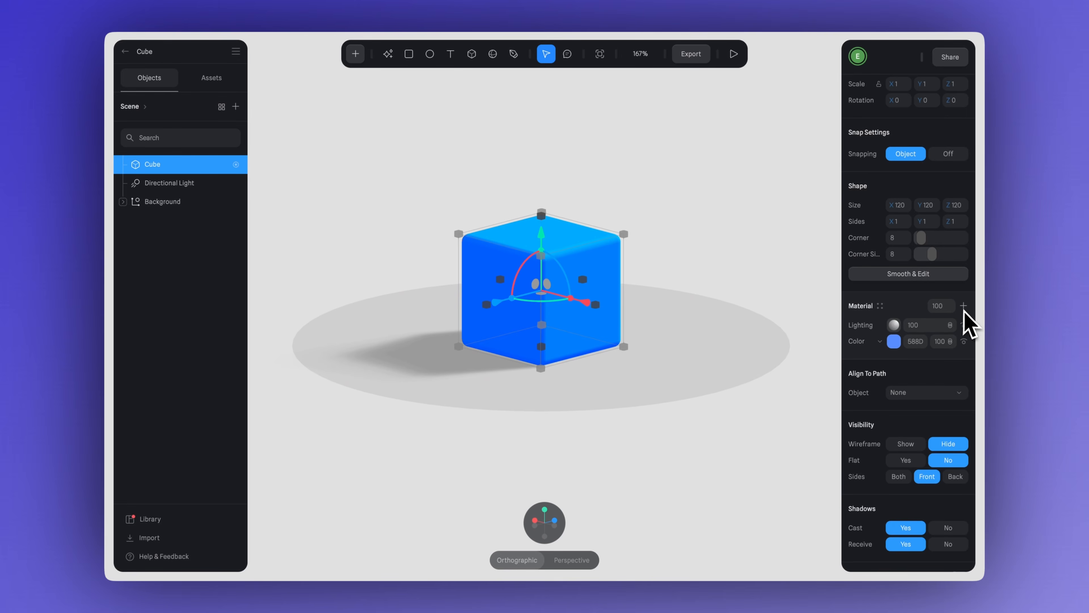
click(964, 305)
Browse the types available for the new material layer and try Normal
click(880, 326)
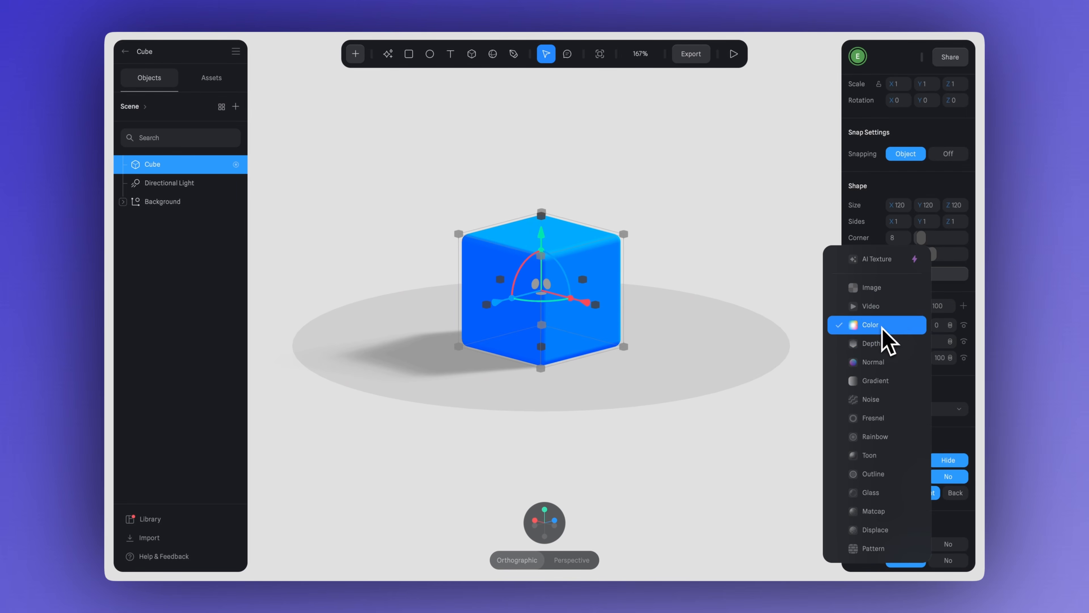
key(Down)
key(Down)
key(Down)
key(Down)
key(Down)
key(Down)
key(Up)
key(Up)
key(Up)
key(Up)
key(Up)
key(Up)
key(Up)
key(Up)
key(Up)
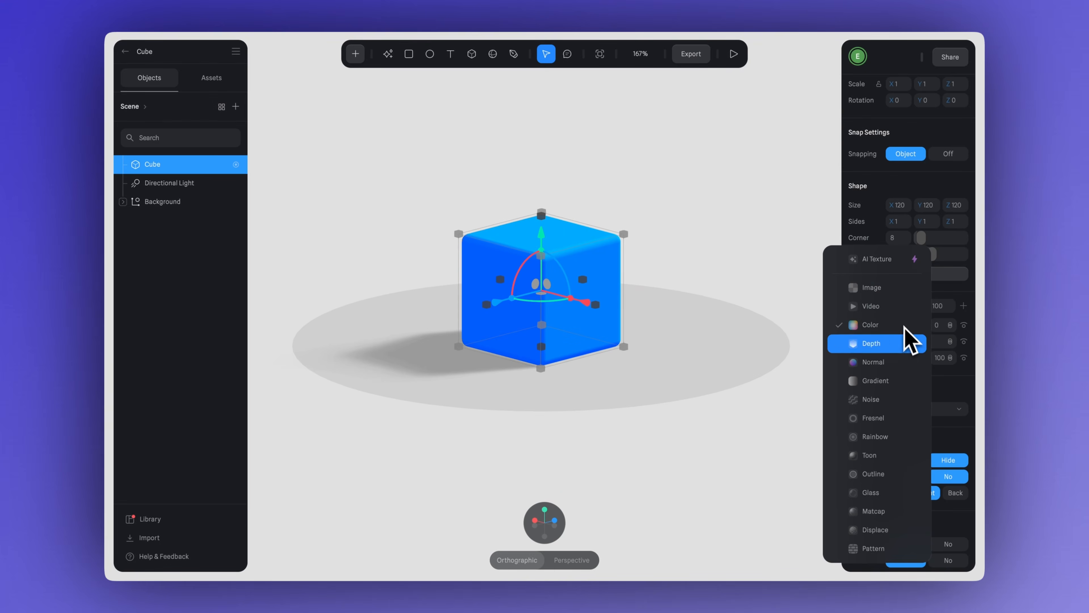
click(875, 362)
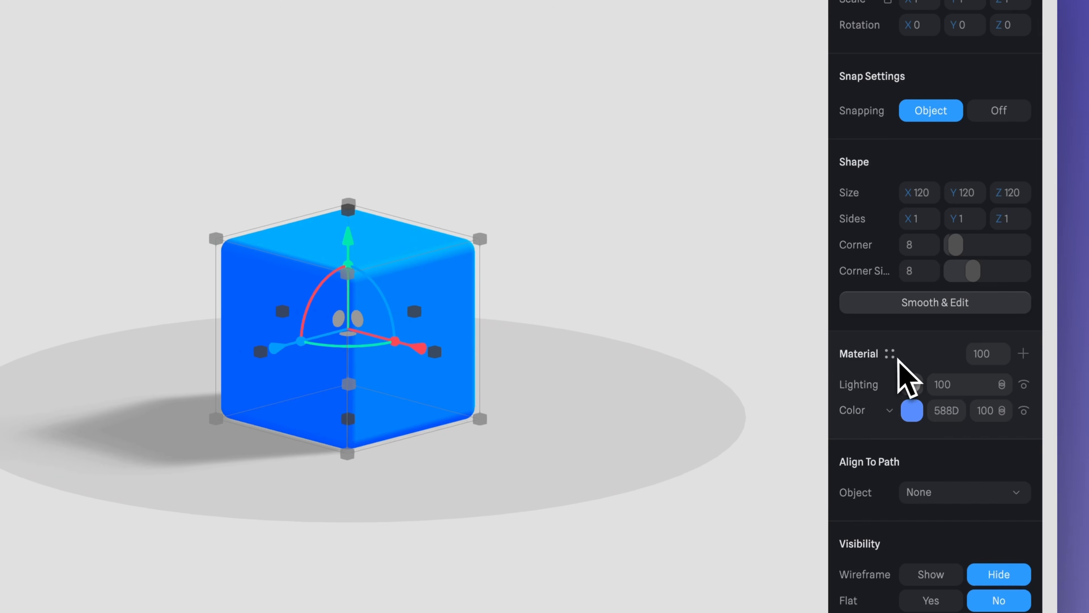
Save the cube's material as a new material asset named Blue and close the material library
click(893, 354)
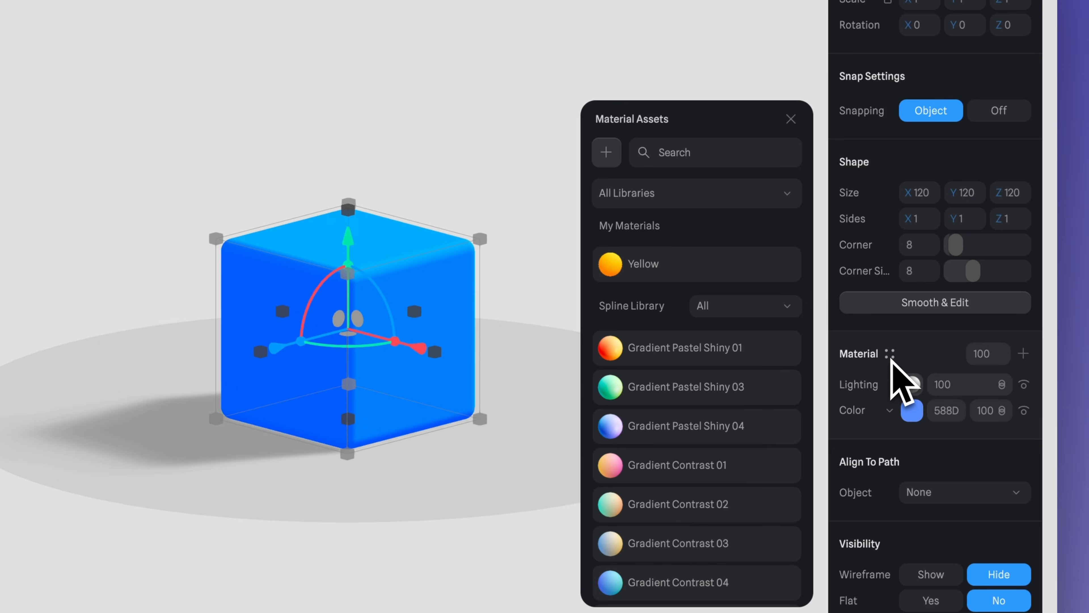
click(606, 153)
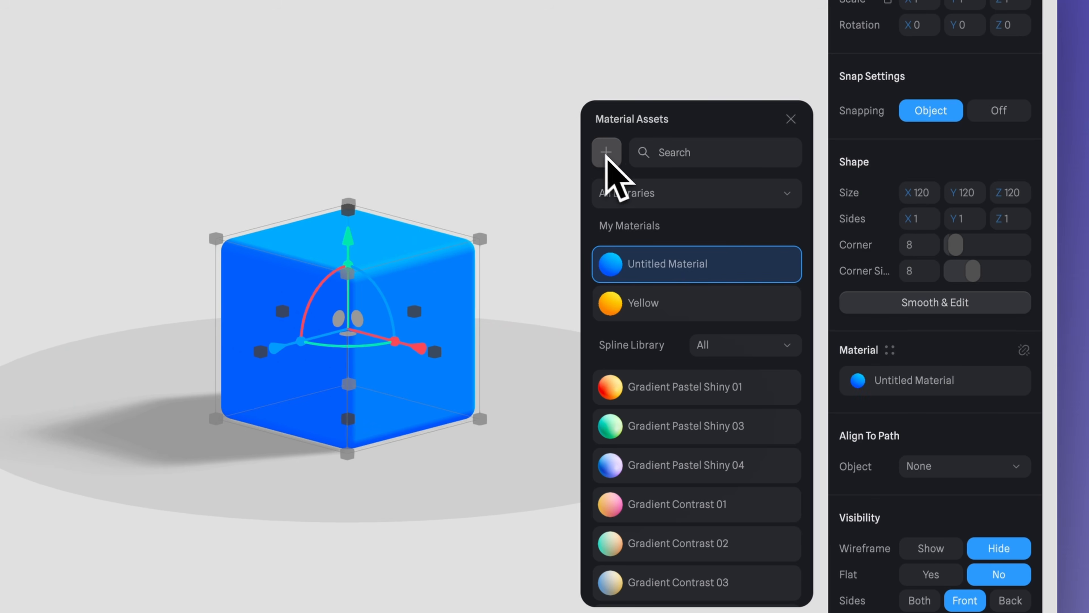
double_click(679, 271)
text(Blue)
key(Return)
click(790, 119)
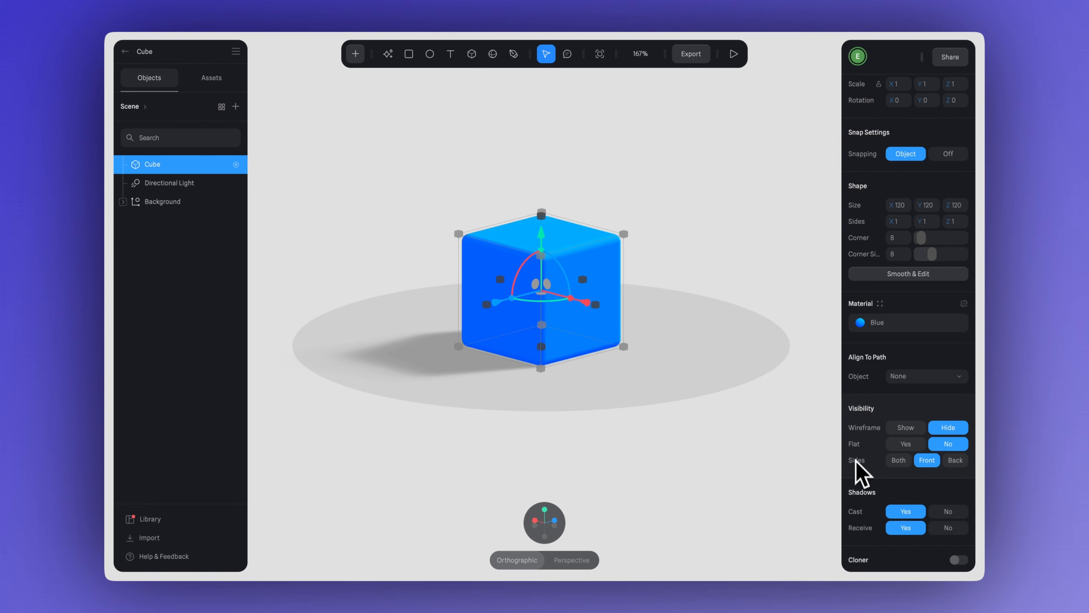
Toggle the cube's wireframe display on and off twice, leaving it hidden
click(904, 429)
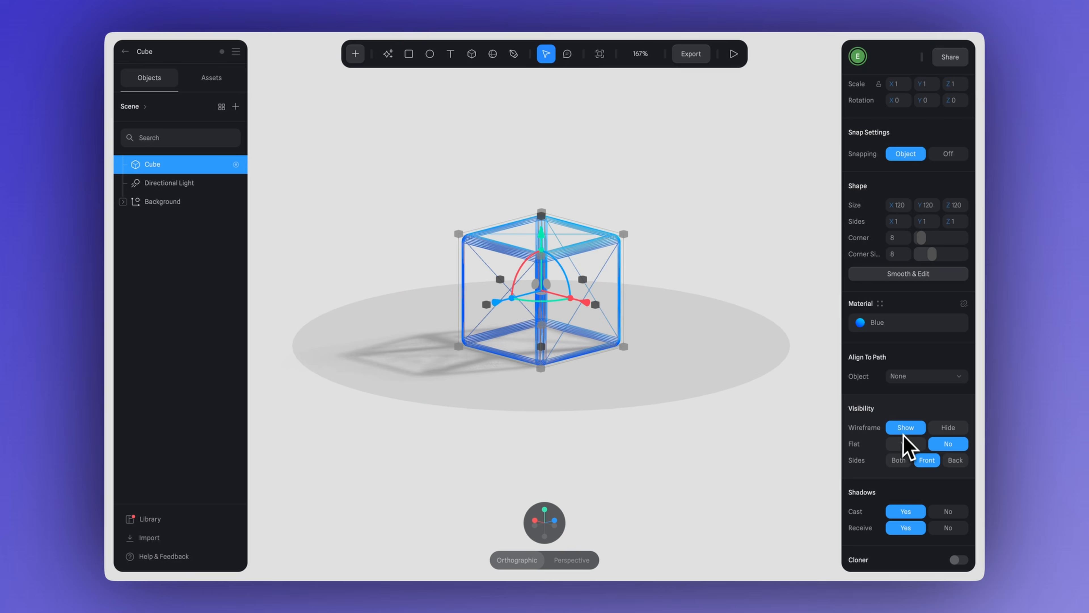
click(943, 429)
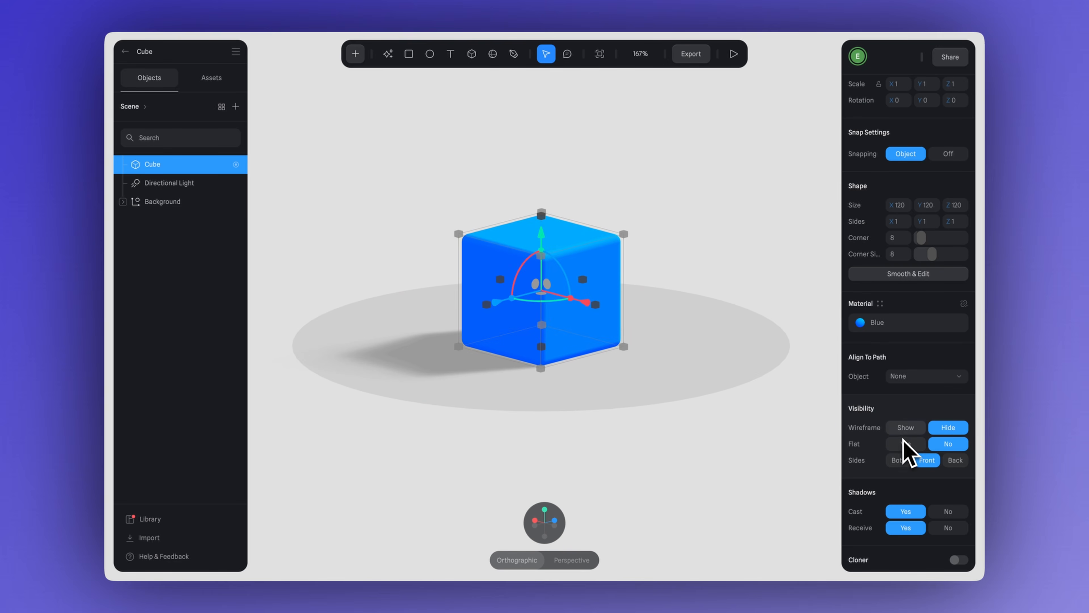
click(905, 430)
click(948, 429)
Compare the Both, Front and Back side visibility options on the cube, ending on Front
click(899, 461)
click(925, 461)
click(955, 461)
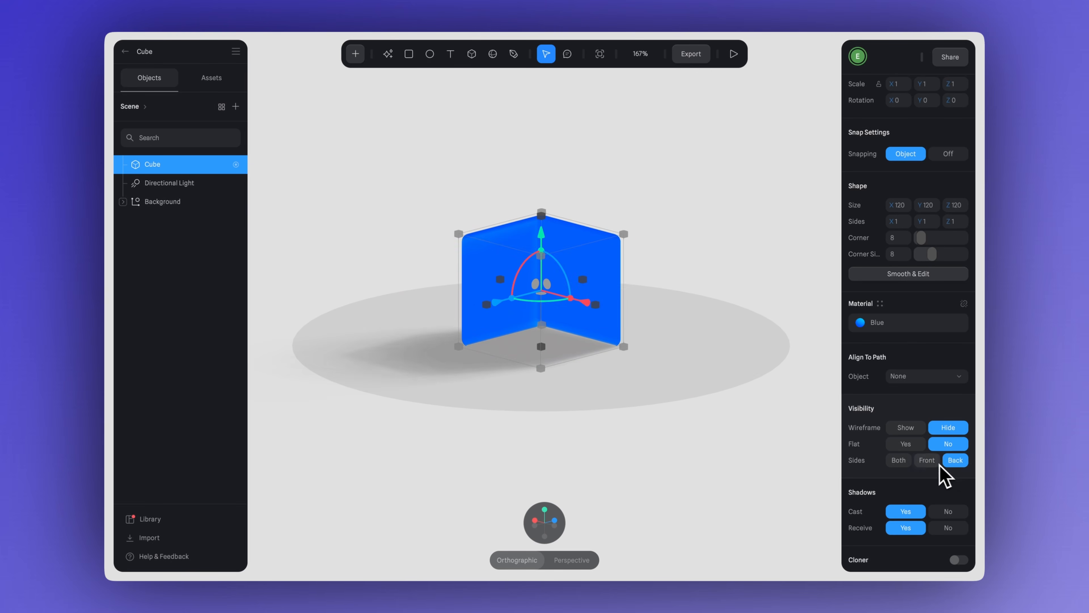
click(926, 461)
click(900, 461)
click(927, 461)
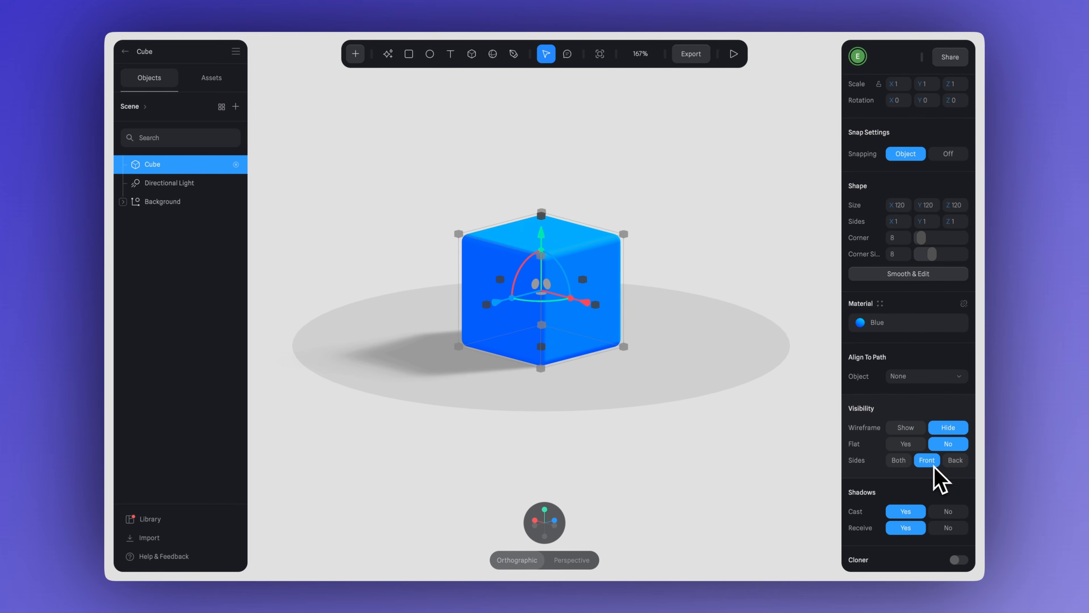
Turn shadow casting off for the cube and switch it back on
scroll(935, 480, down, 2)
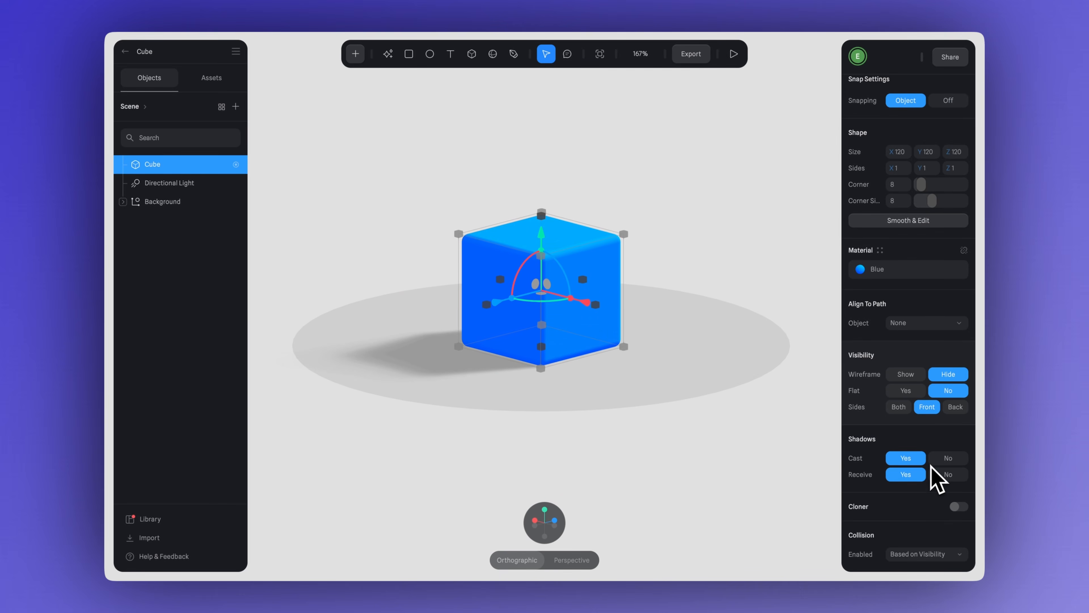
mouse_move(770, 440)
mouse_down()
mouse_move(736, 431)
mouse_move(788, 432)
mouse_move(774, 437)
mouse_up()
click(947, 458)
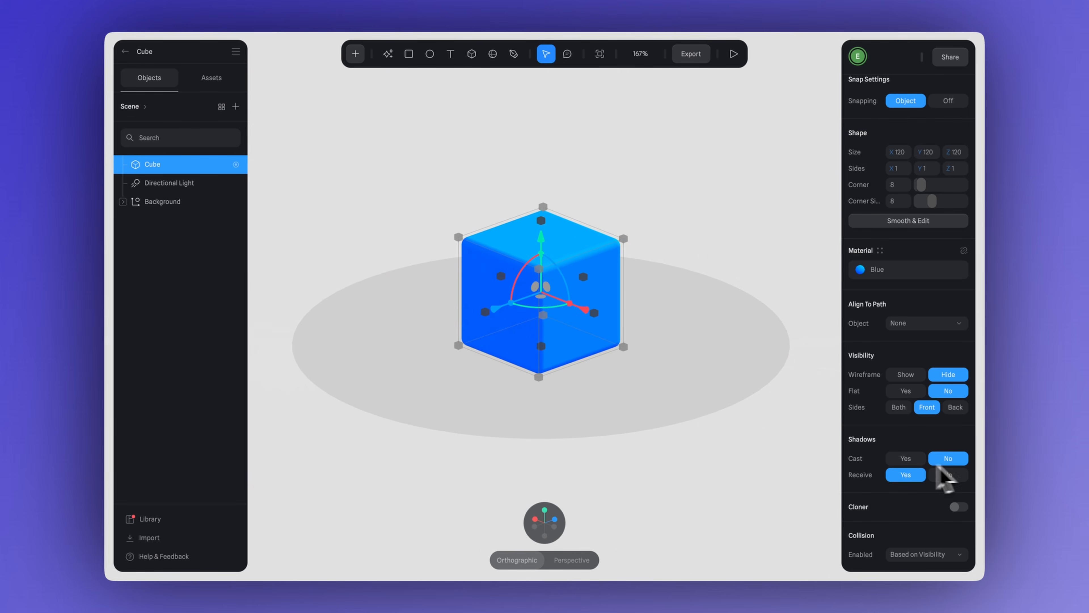
click(905, 458)
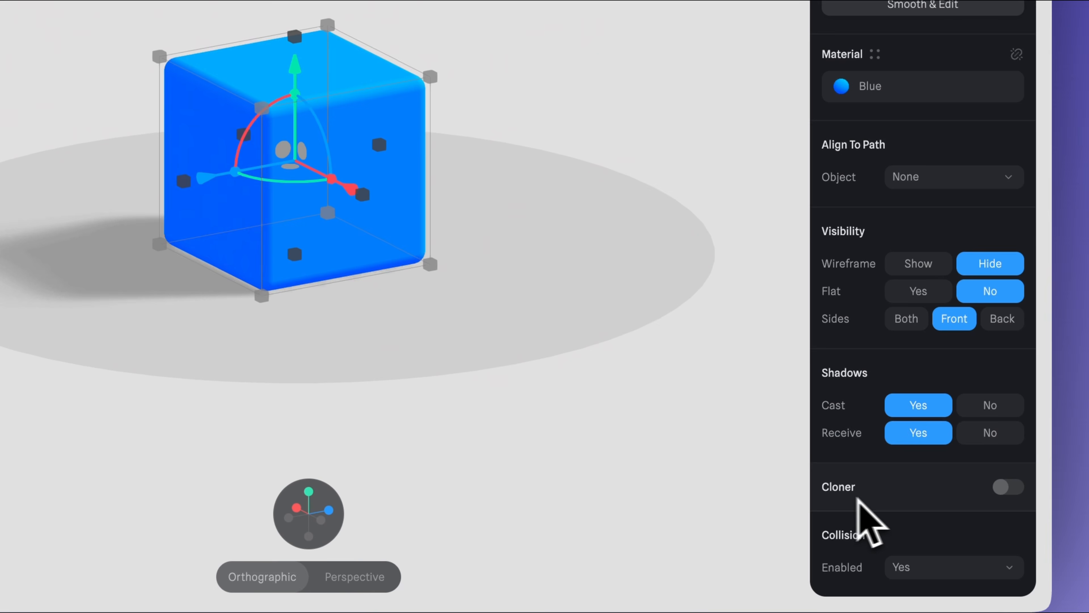
Enable the Cloner on the cube and raise the radial clone count to 6
click(1008, 486)
drag(952, 581, 954, 581)
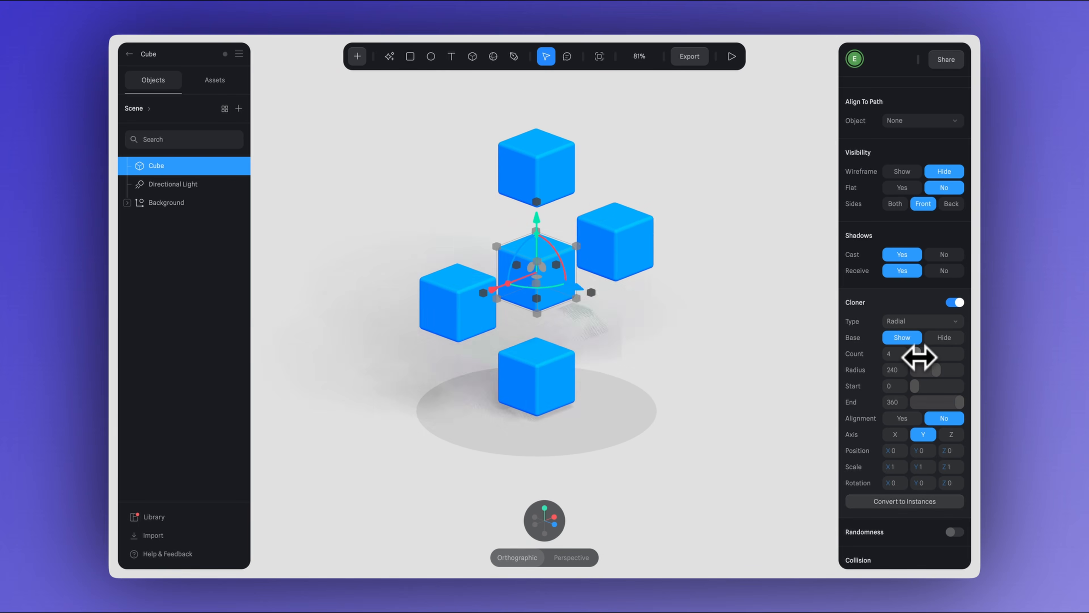
drag(923, 356, 919, 358)
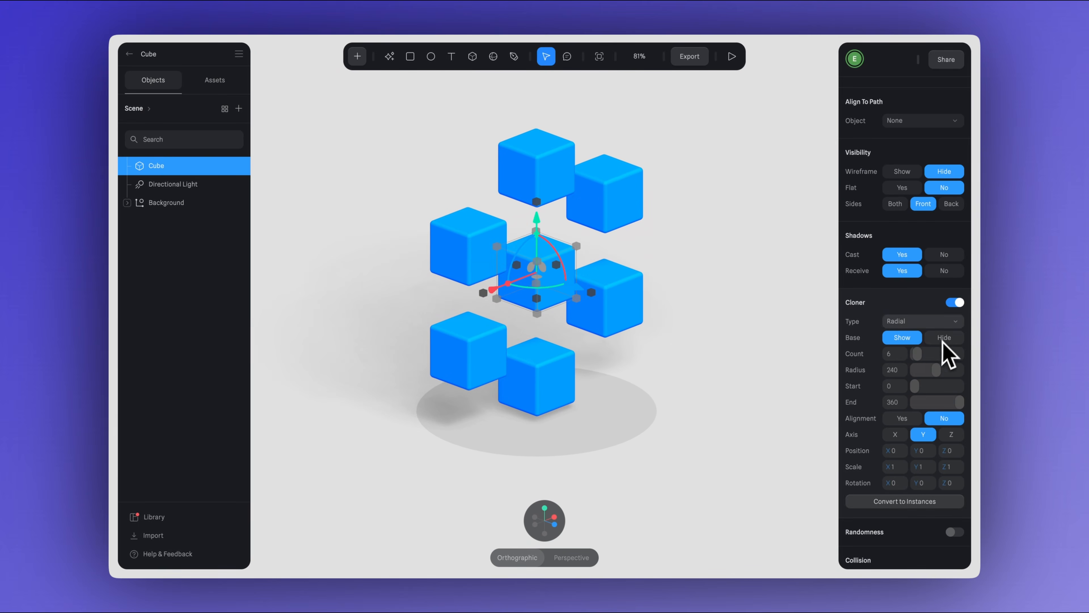
Change the cloner type to Linear and adjust the number of stacked clones
click(941, 321)
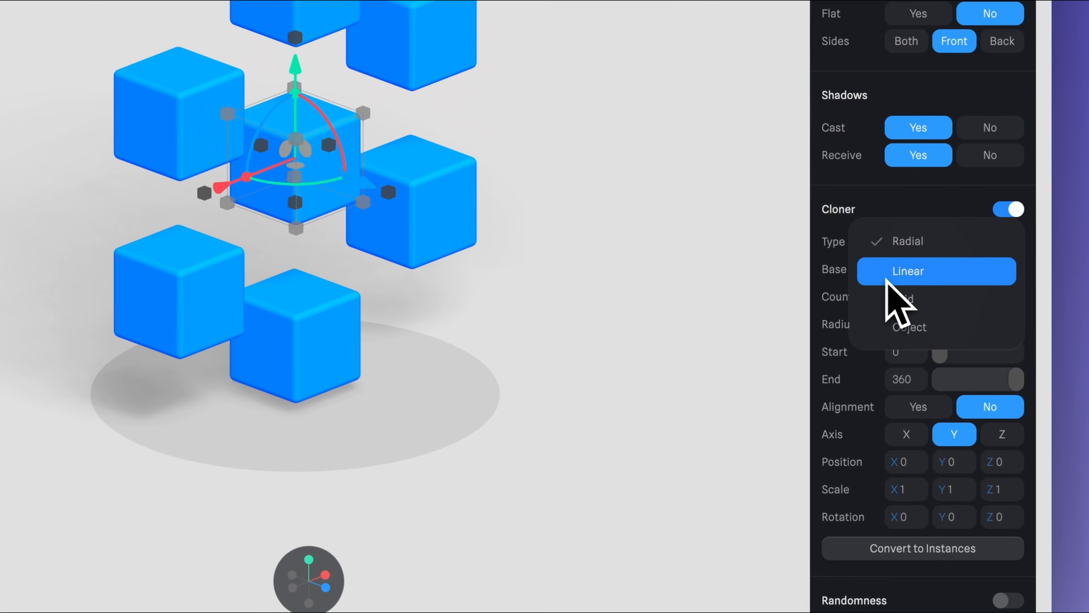
click(886, 279)
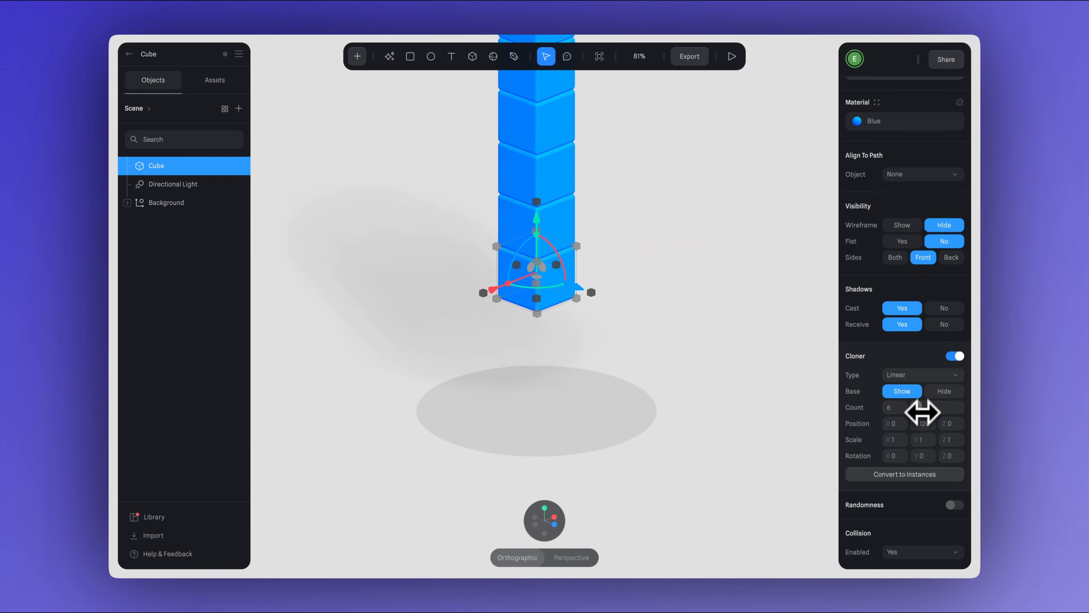
drag(922, 412, 920, 411)
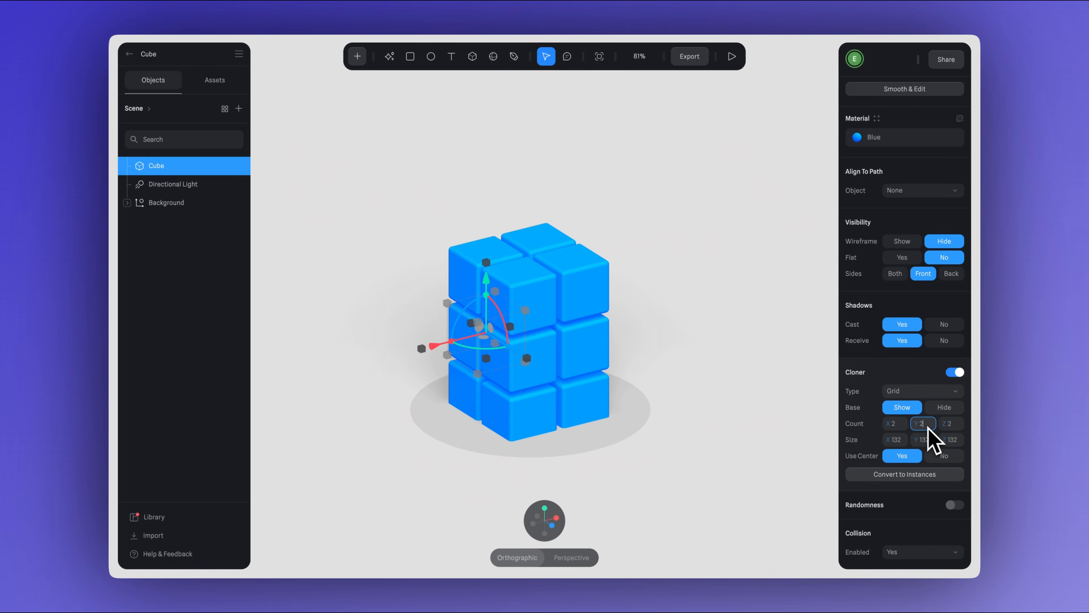
Set the grid cloner's Y count to 2, and adjust the number of cubes cloned onto the sphere
key(Return)
click(684, 441)
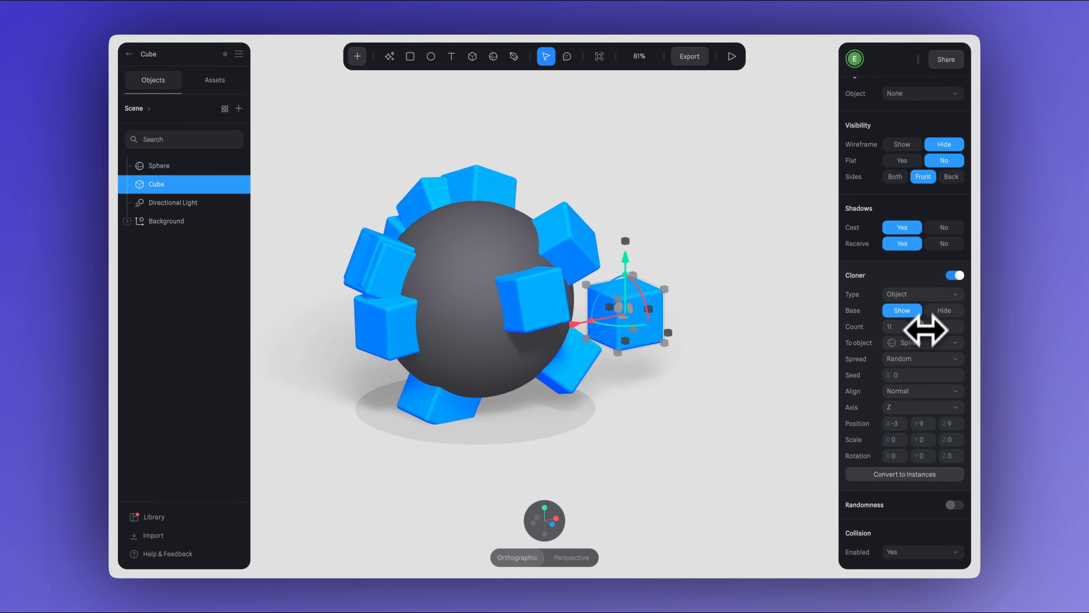
drag(925, 329, 922, 328)
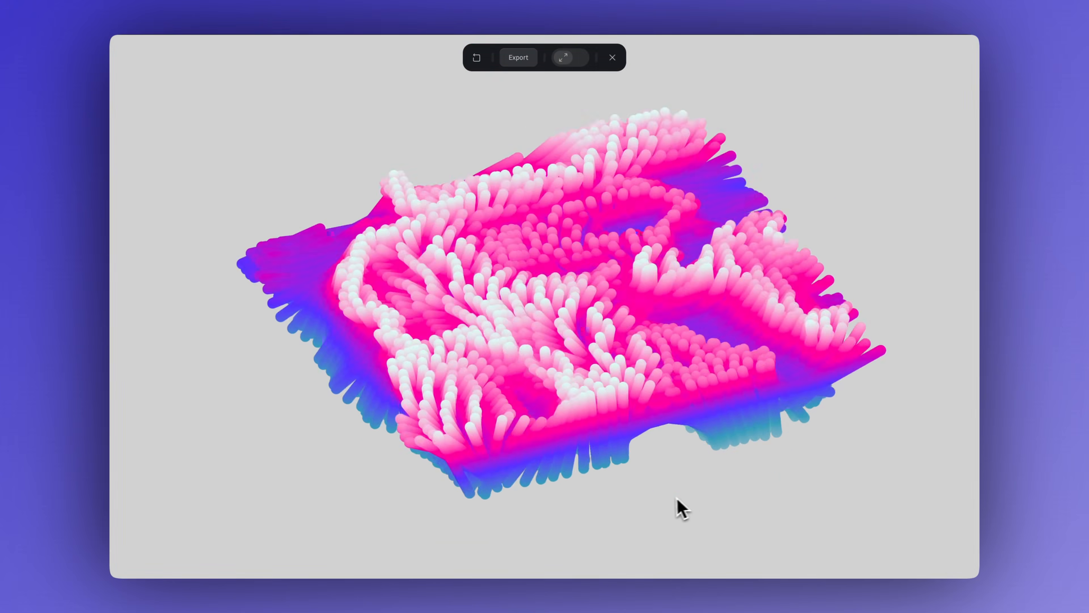
Try out the cloned gradient scene in play mode, and switch the cylinder scene to the isometric view
drag(676, 498, 607, 431)
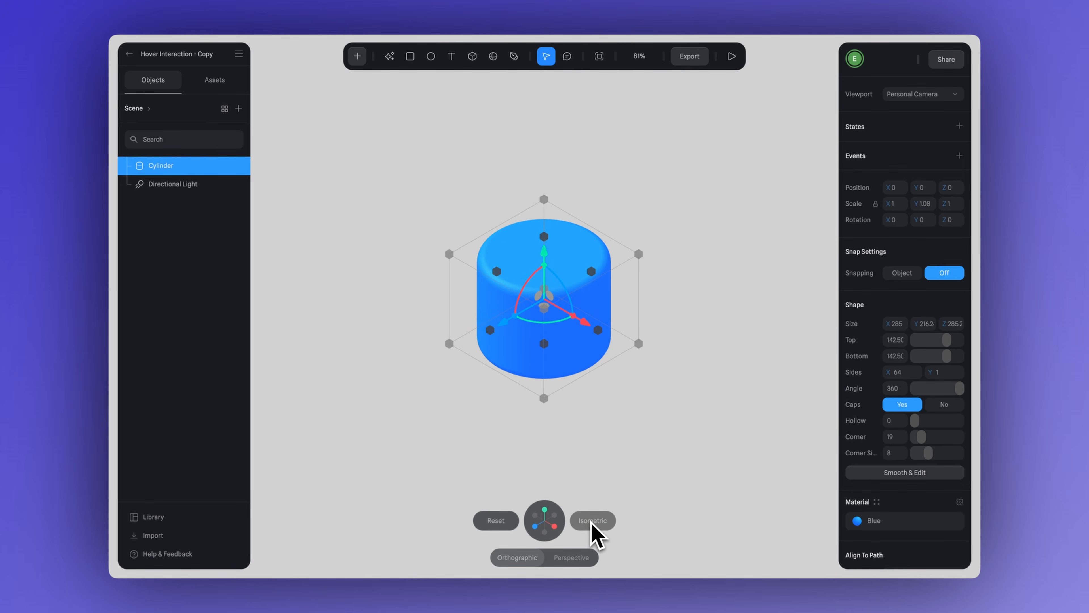
mouse_move(572, 470)
alt+mouse_down()
mouse_move(594, 447)
mouse_move(504, 440)
mouse_move(506, 472)
mouse_move(438, 460)
mouse_move(668, 454)
mouse_move(617, 483)
mouse_move(575, 459)
alt+mouse_up()
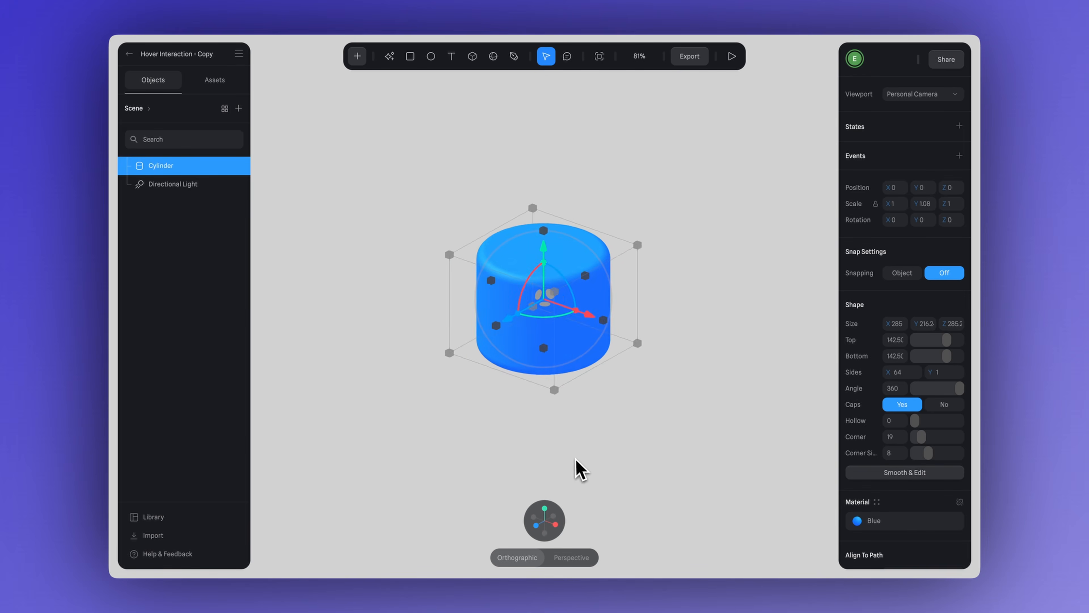
click(594, 521)
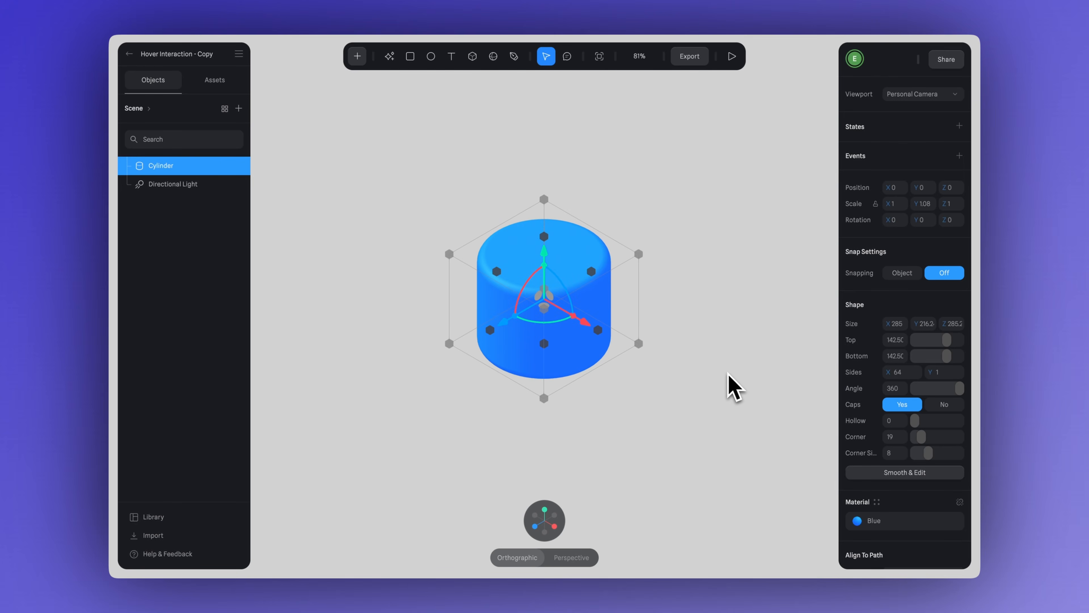
Group the cylinder with its pivot lowered to the base at about Y -187, and rescale its height along Y
key(super+g)
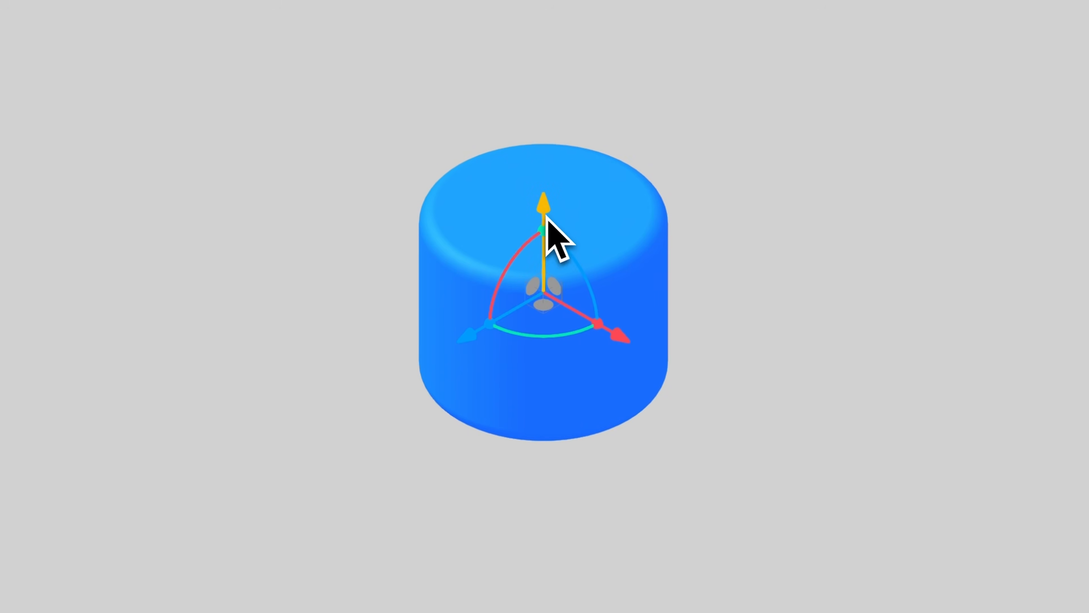
drag(547, 216, 562, 352)
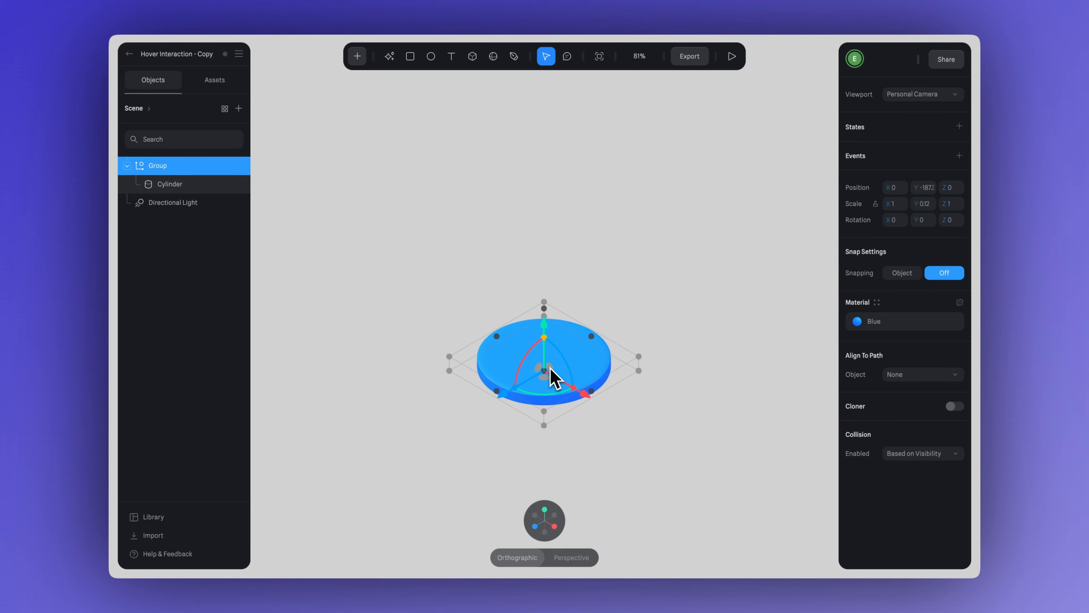
drag(554, 431, 539, 351)
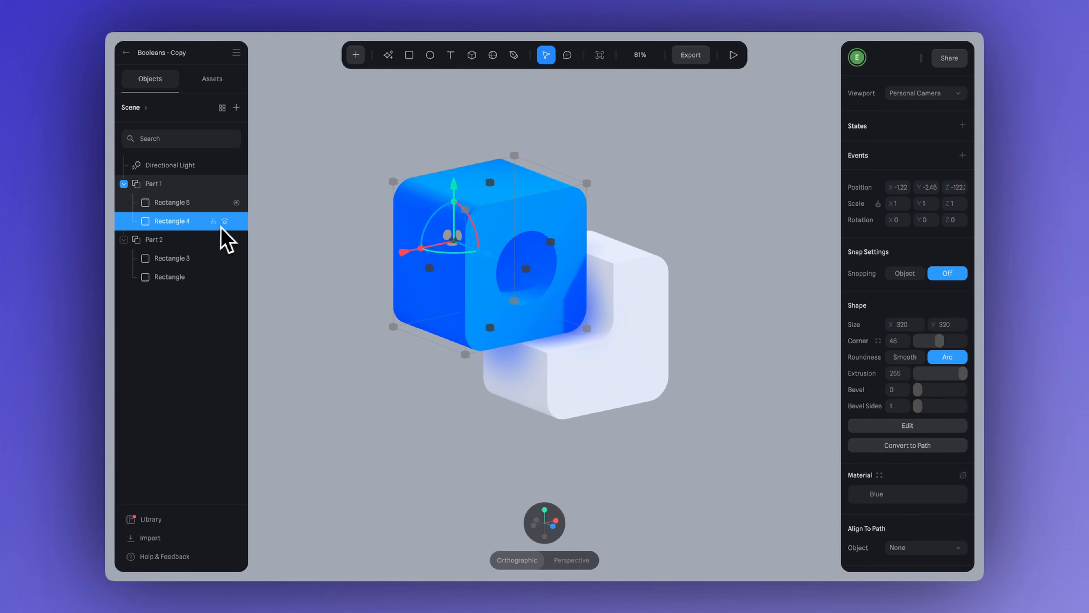
Toggle the visibility of Rectangle 4 inside the Part 1 boolean off and on twice
click(223, 223)
click(223, 222)
click(224, 223)
click(225, 222)
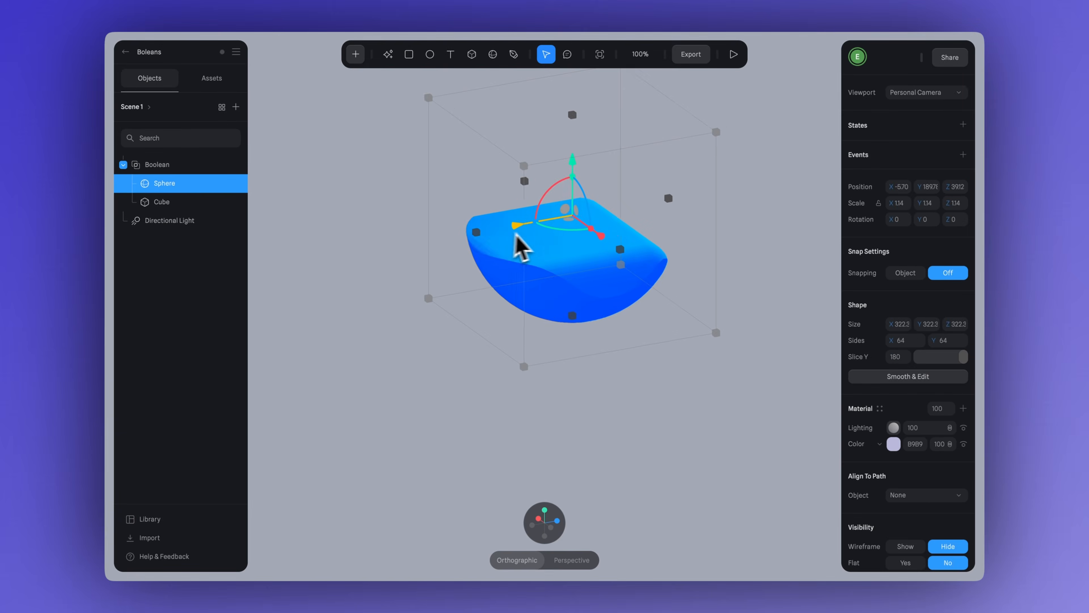
Slide the sphere through its intersection with the cube, and combine the sphere and cube in a subtract boolean
drag(518, 243, 438, 268)
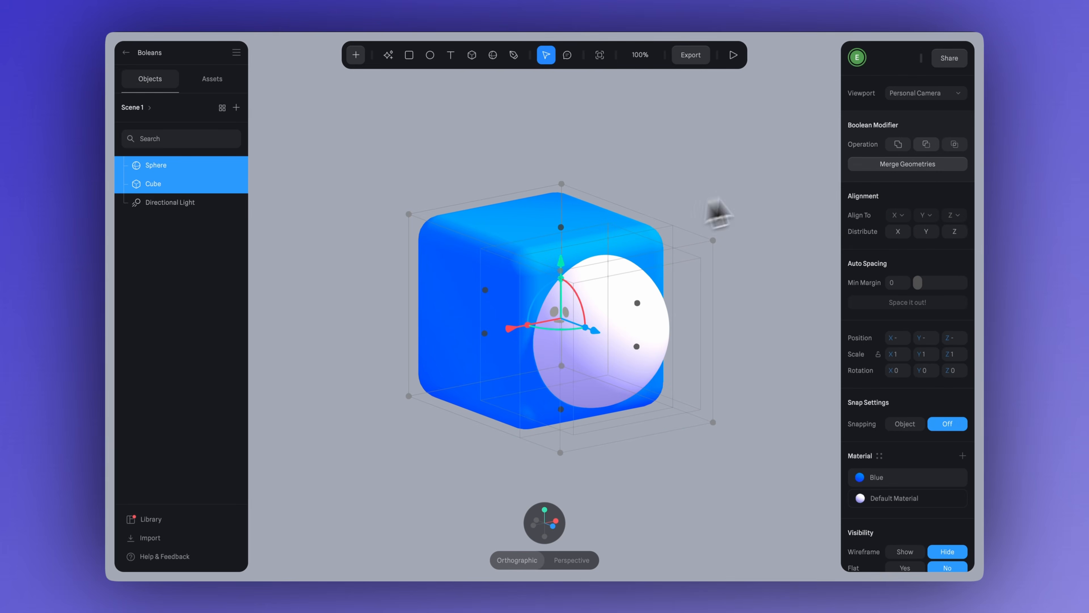
click(912, 165)
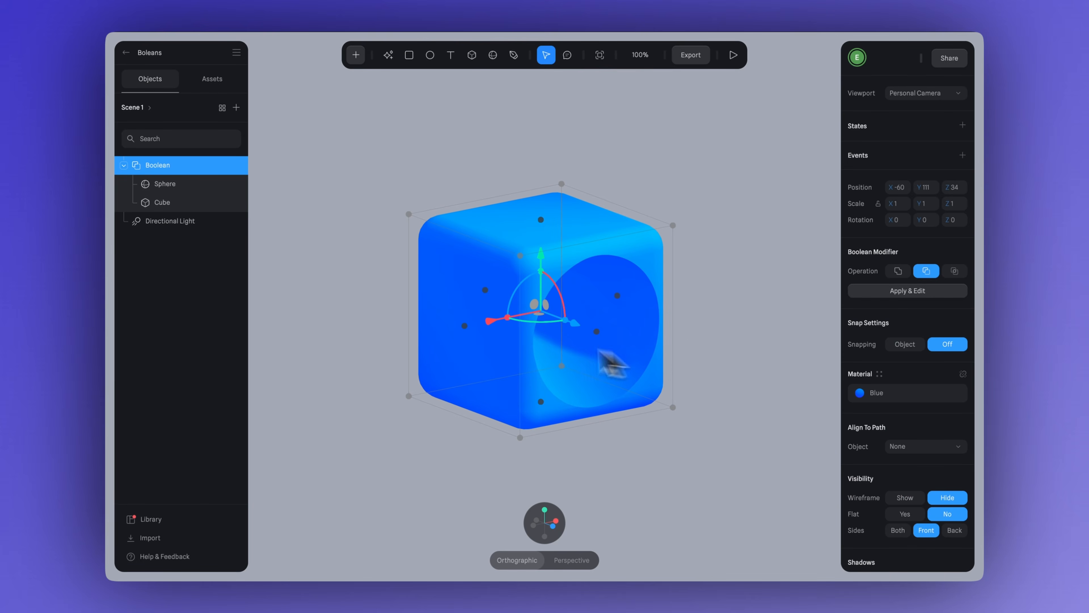
Resize the sphere inside the subtract boolean and reposition it to shift the cavity in the cube
click(202, 184)
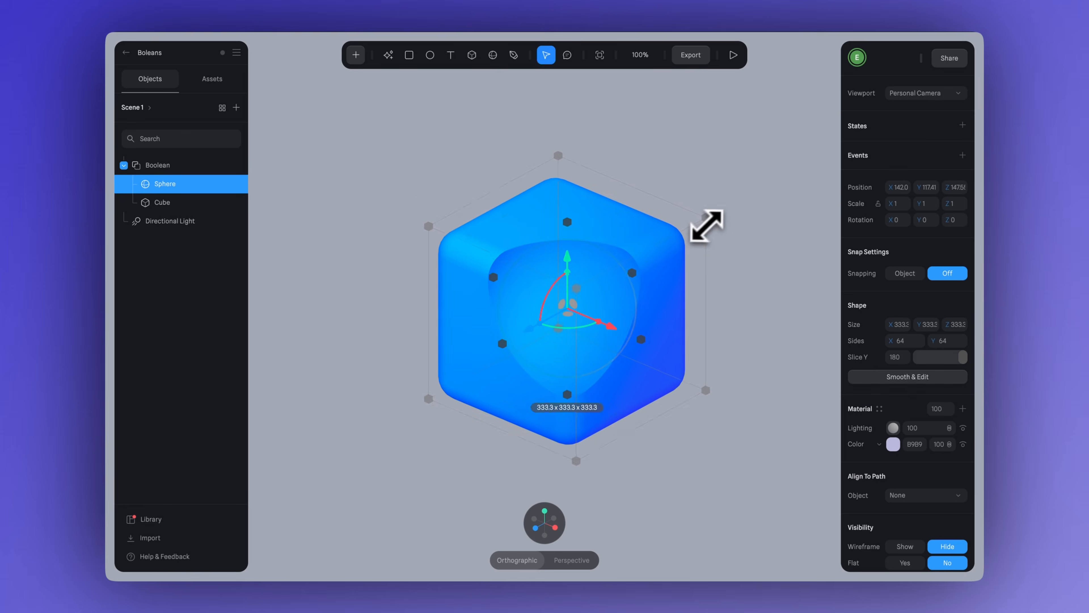
drag(705, 225, 694, 239)
drag(567, 308, 525, 267)
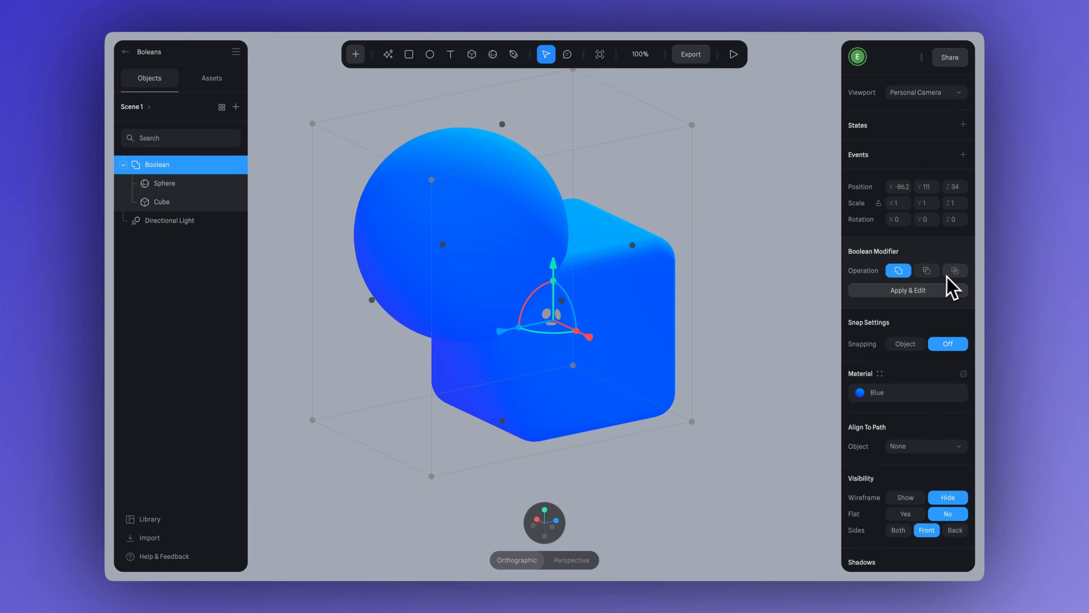
Change the boolean operation to Intersect and move the sphere along the X and Z axes relative to the cube
click(955, 271)
double_click(477, 260)
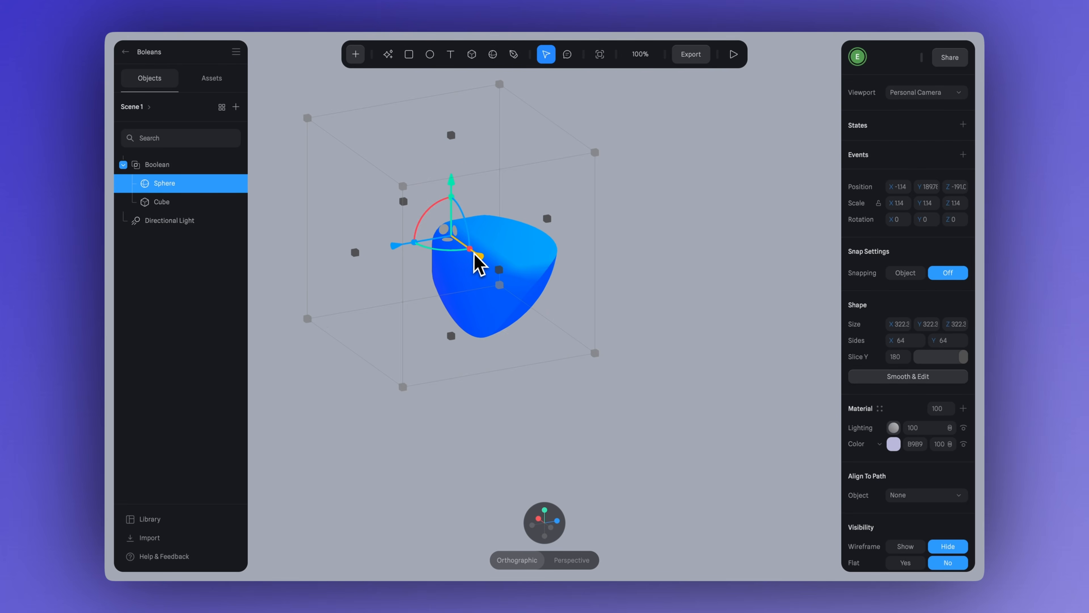
mouse_move(477, 260)
mouse_down()
mouse_move(564, 319)
mouse_move(477, 263)
mouse_up()
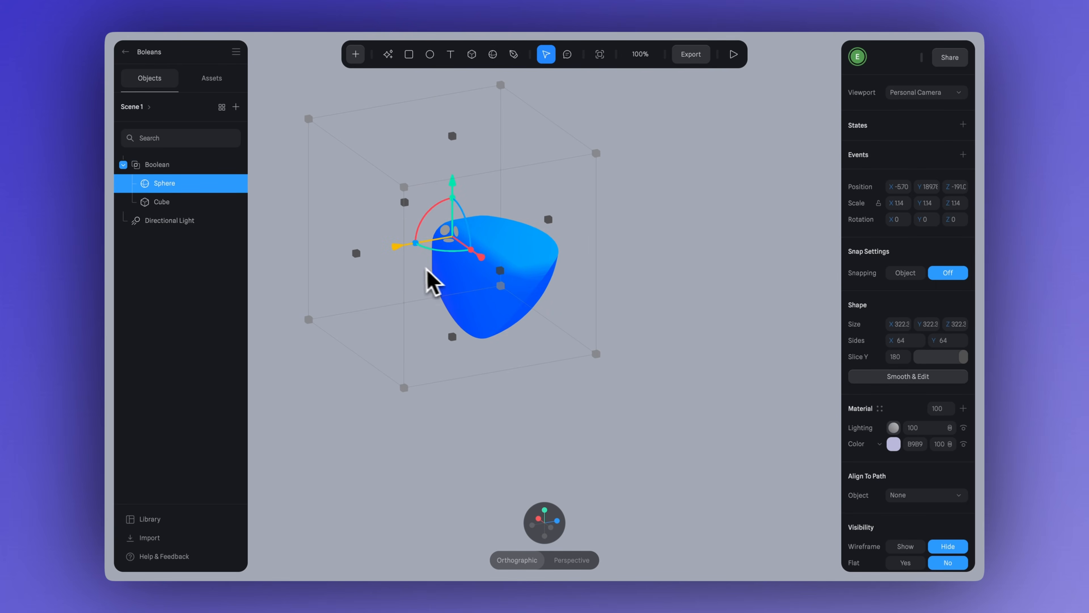
drag(408, 254, 445, 263)
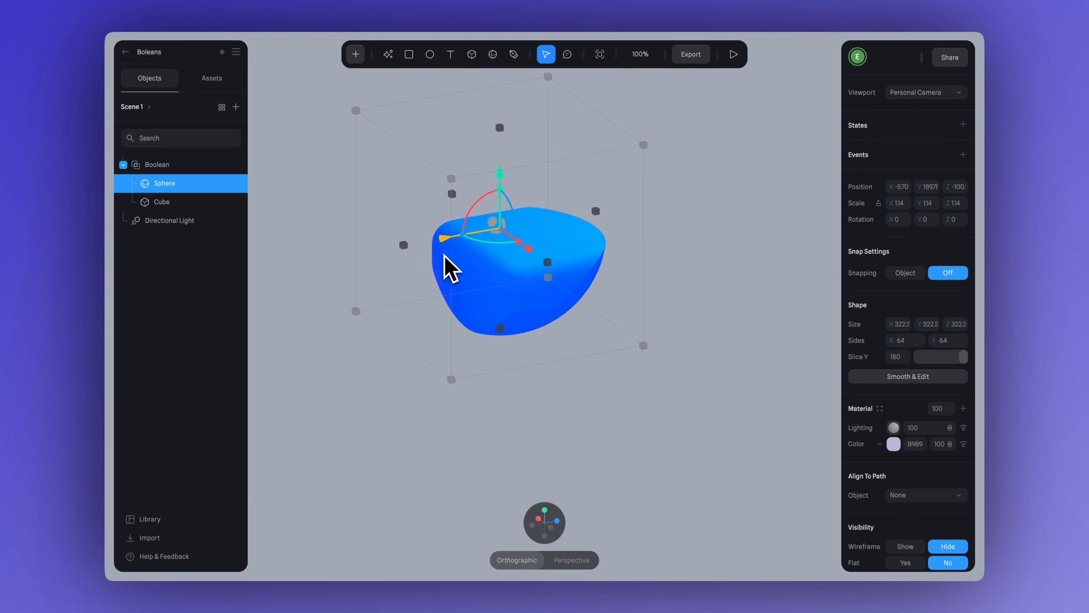
click(445, 263)
Switch the sphere and cube boolean operation to Union
click(899, 270)
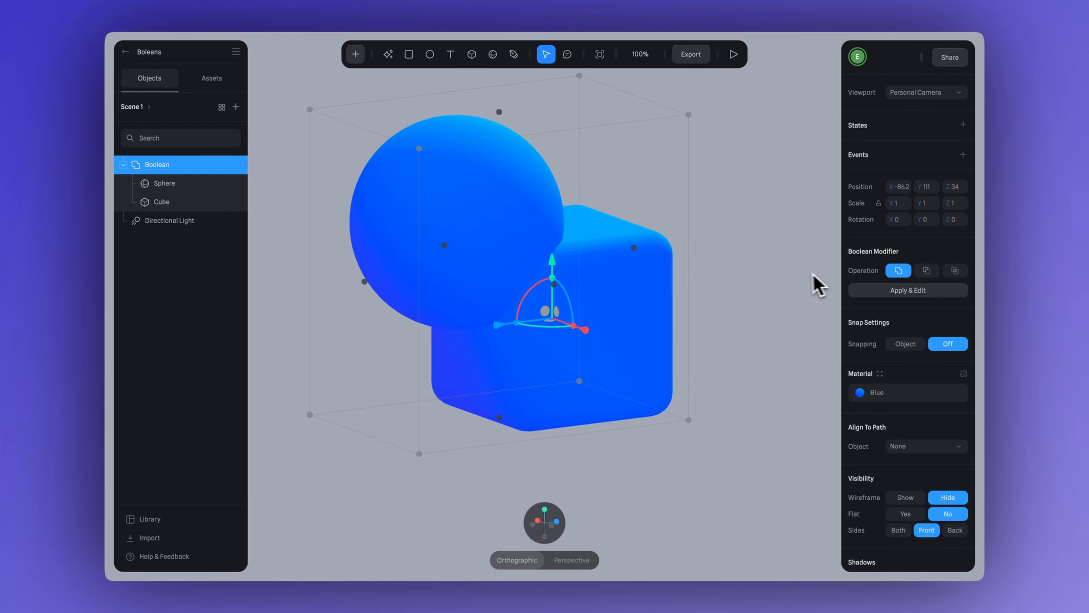
right_drag(814, 275, 739, 274)
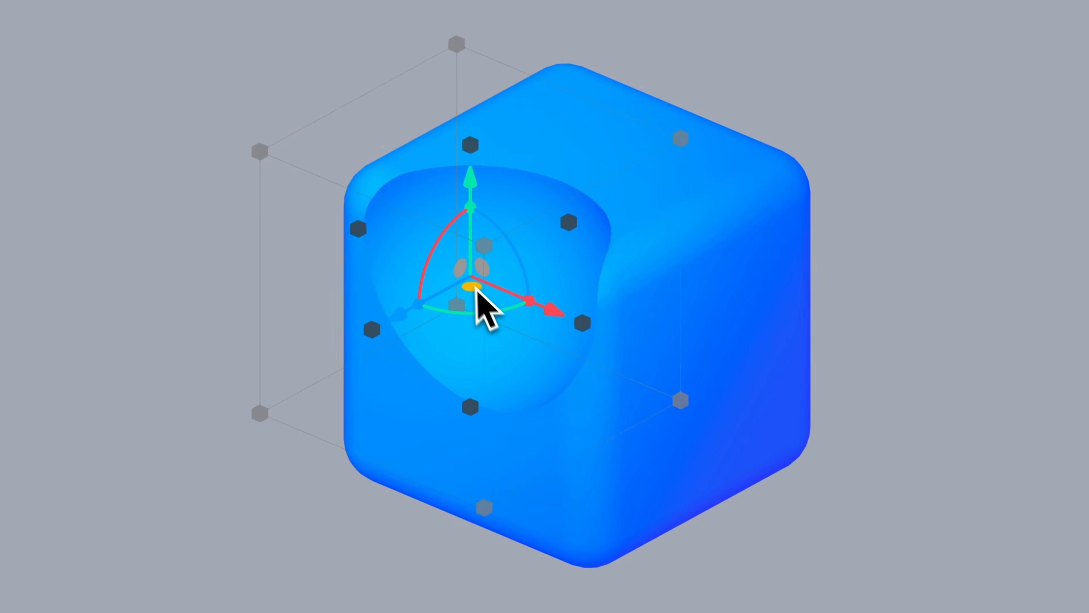
Move the subtracting sphere to the cube's centre to cut openings through its faces, and scale it down to about 1.09
drag(486, 309, 593, 190)
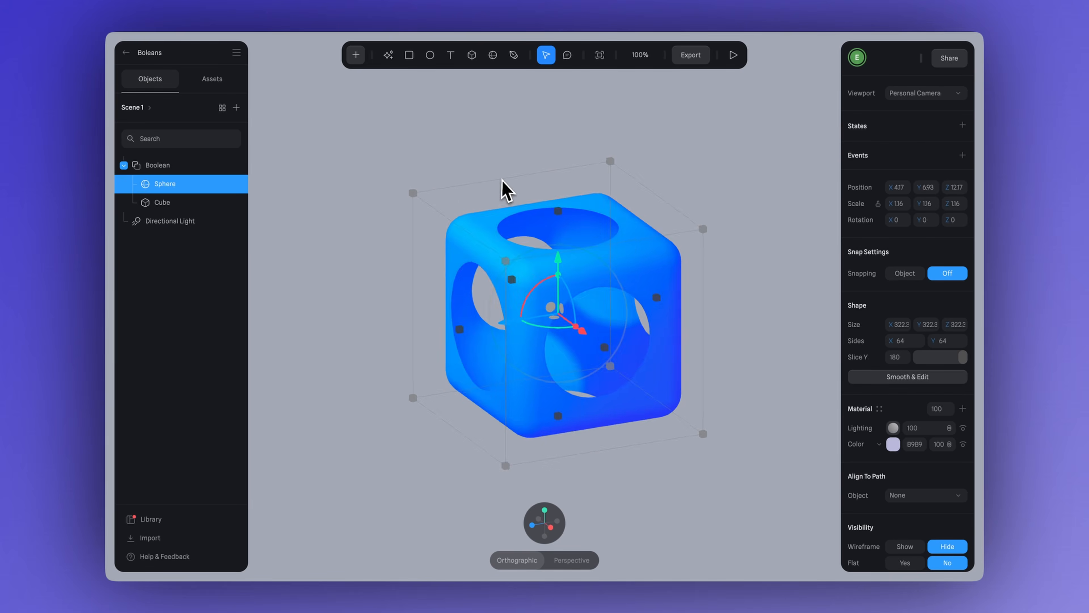
right_drag(503, 190, 523, 175)
right_drag(621, 275, 602, 178)
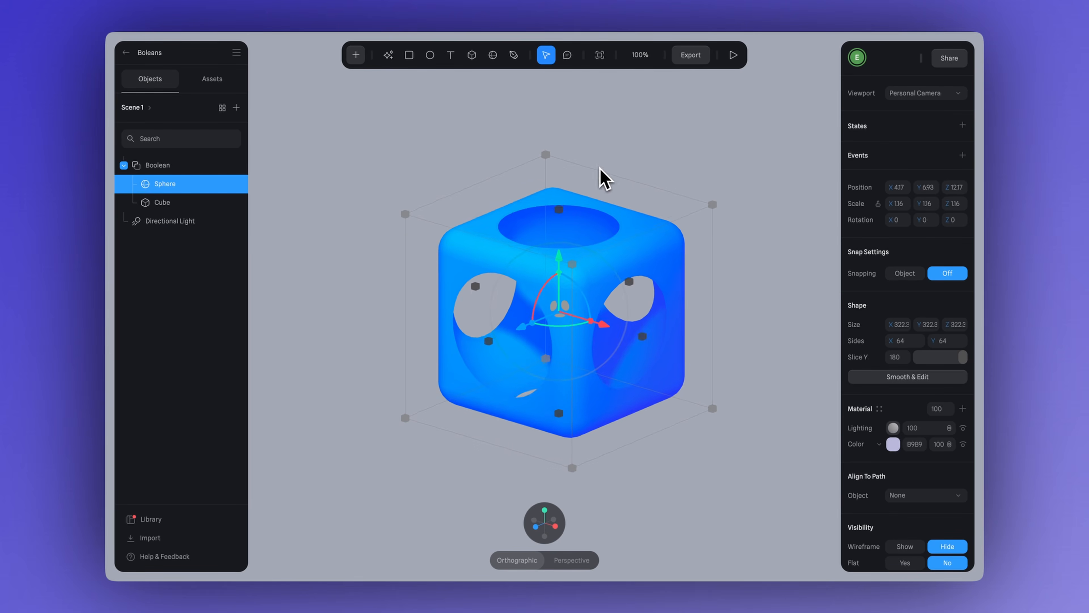
scroll(559, 287, down, 5)
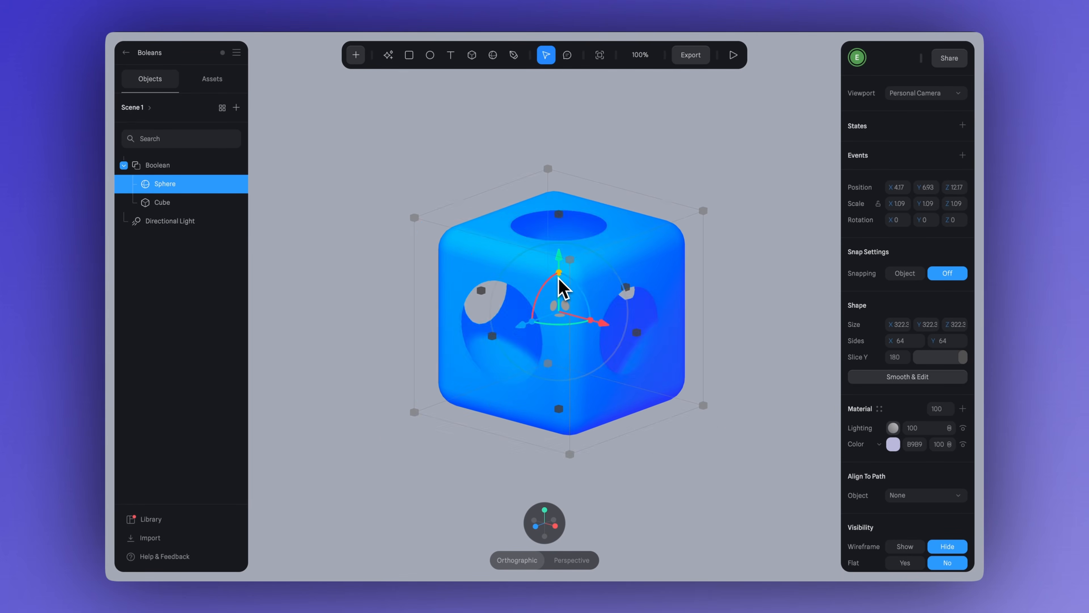
scroll(560, 287, down, 5)
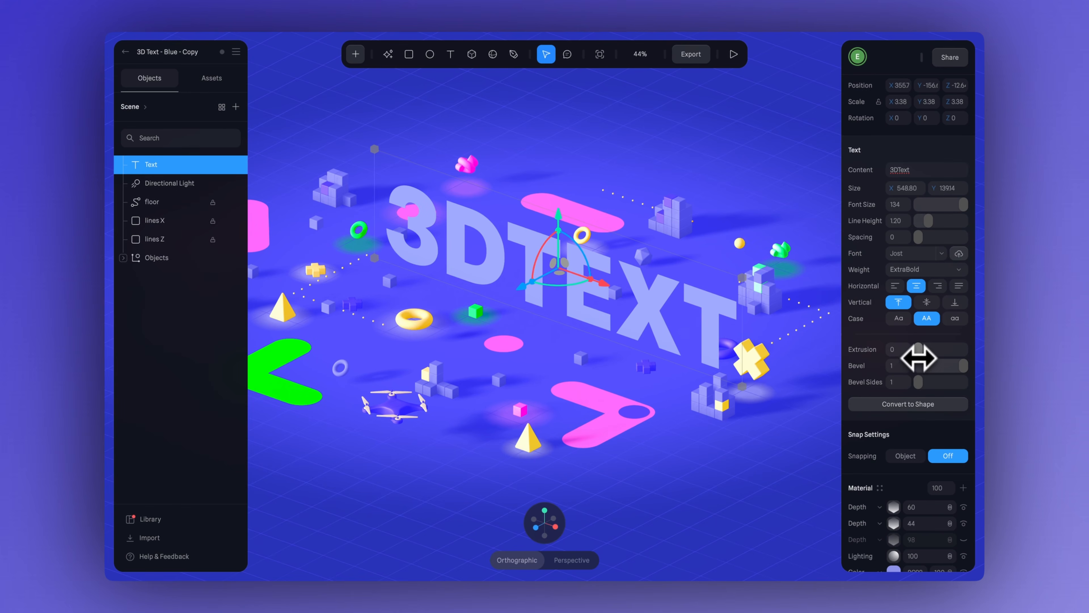
Increase the extrusion depth of the flat 3DText object
mouse_move(918, 358)
mouse_down()
mouse_move(963, 356)
mouse_move(919, 364)
mouse_move(962, 355)
mouse_move(938, 364)
mouse_up()
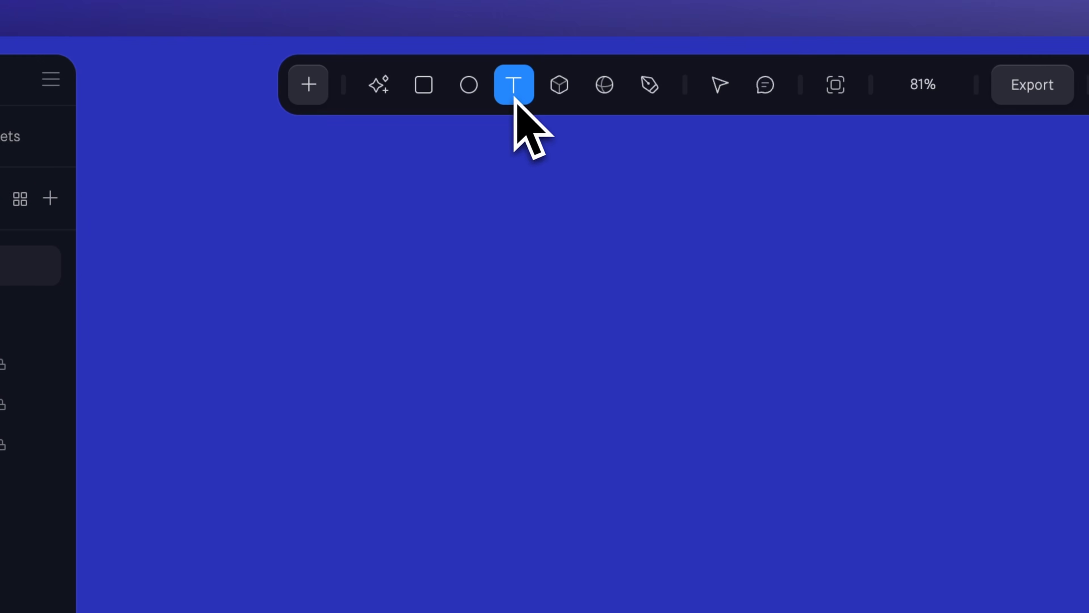
Draw a text box about 744 by 279 with the Text tool and enter 3DText as the text content
drag(328, 357, 714, 542)
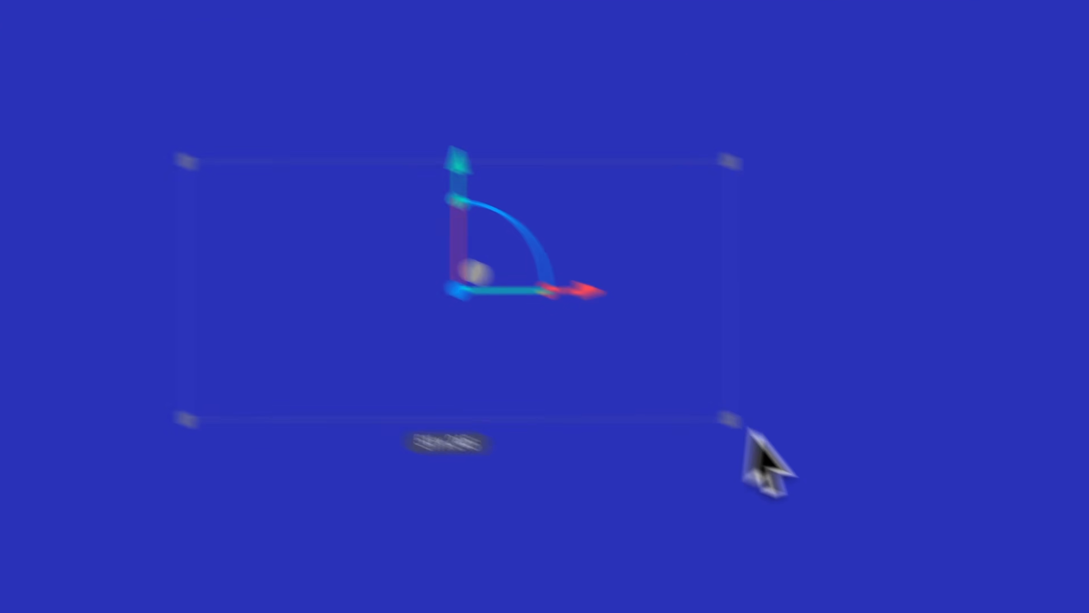
drag(749, 430, 665, 330)
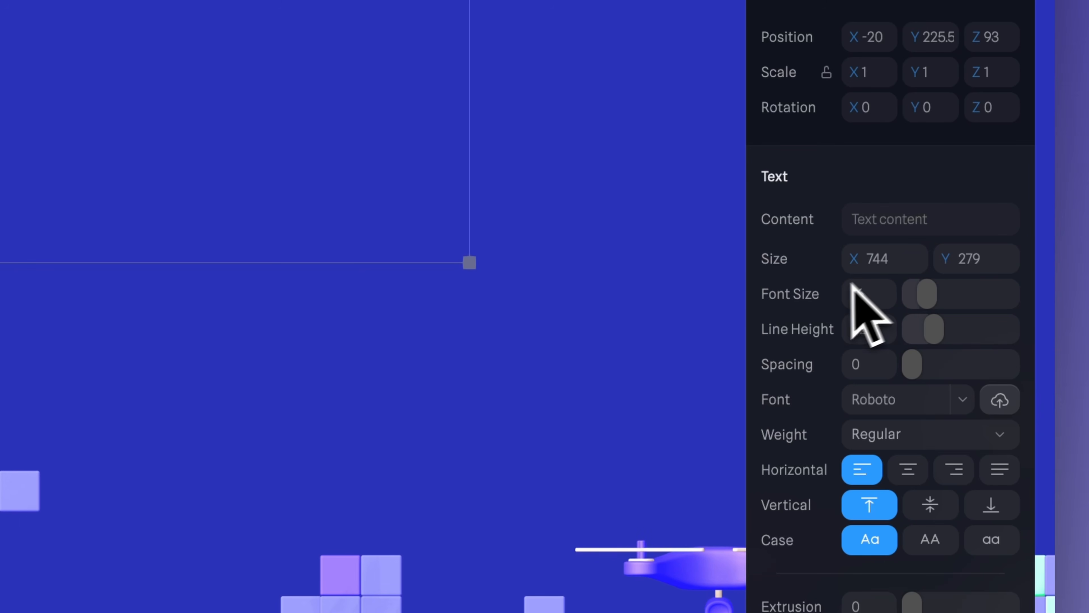
click(945, 221)
text(3DTEXT)
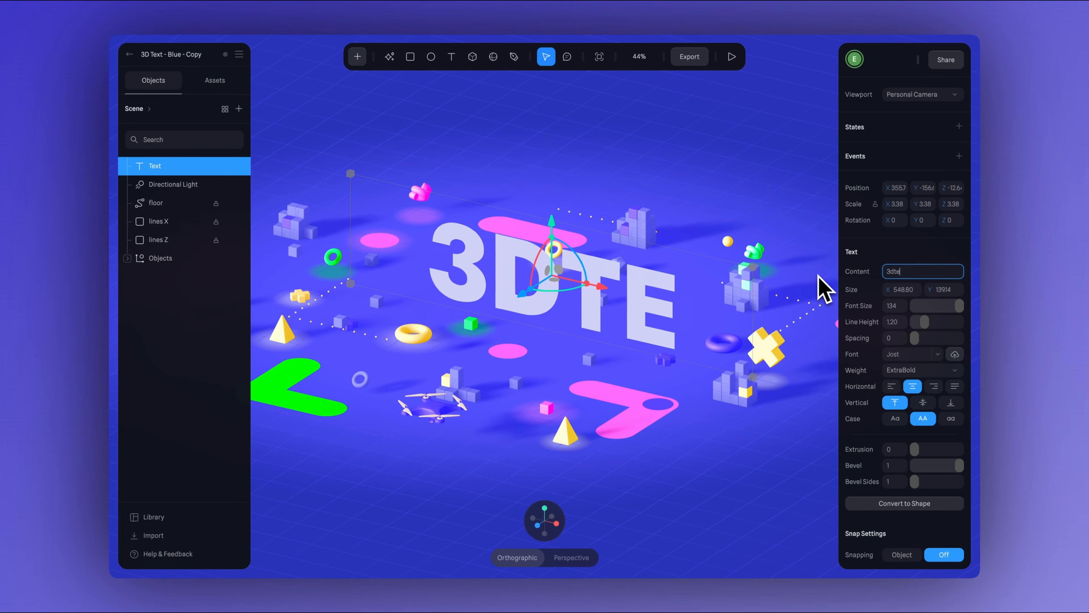
click(712, 399)
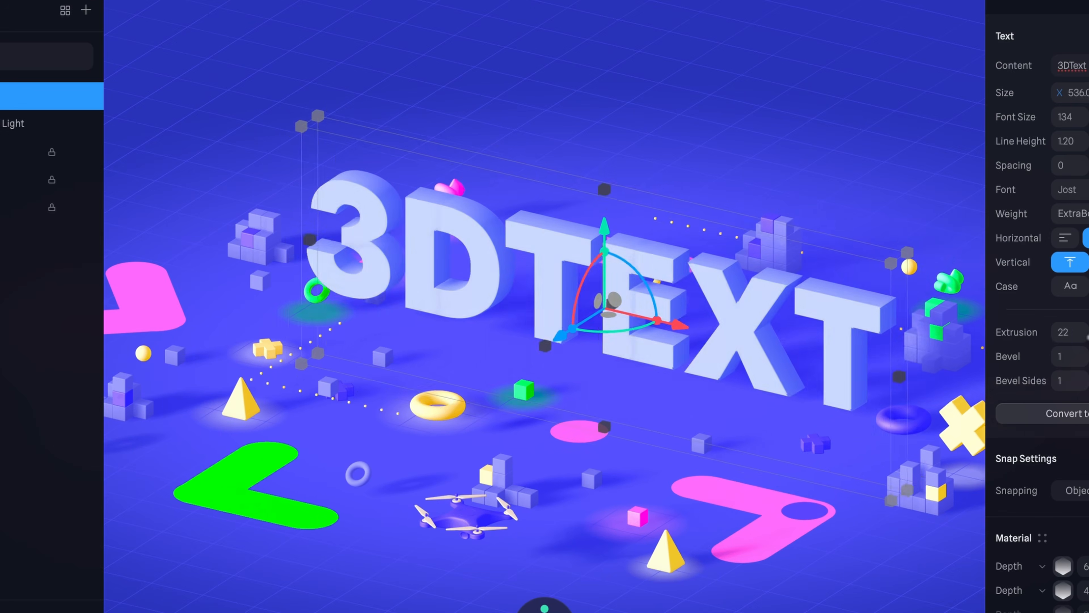
Increase the extrusion depth of the 3DText letters in the decorated blue scene
drag(939, 332, 965, 333)
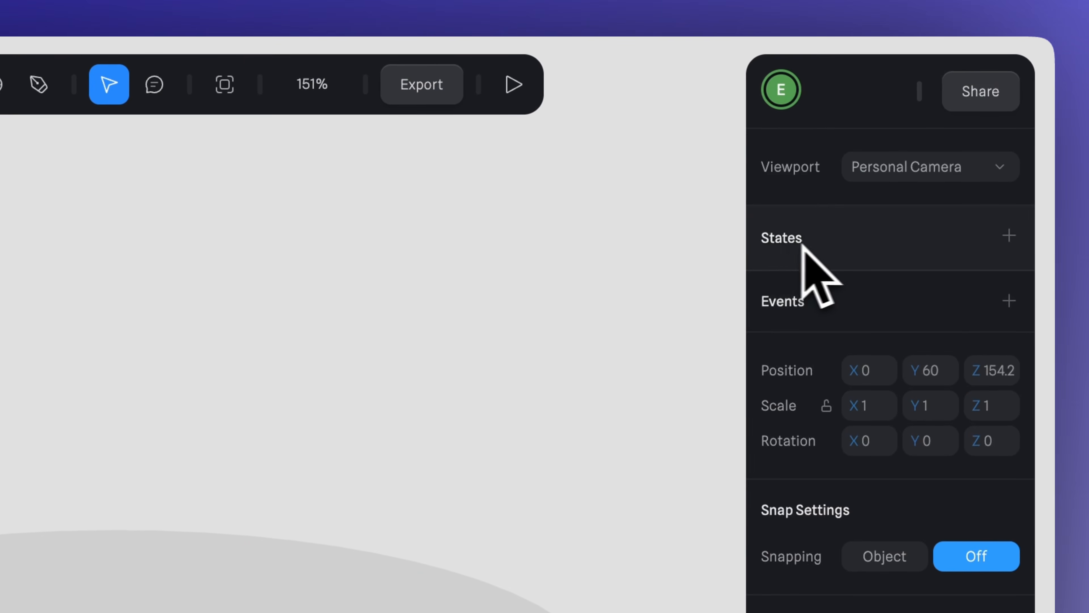
Add a second state to the cube, move it along Z to about -146 in that state, and compare it with Base State
click(1010, 236)
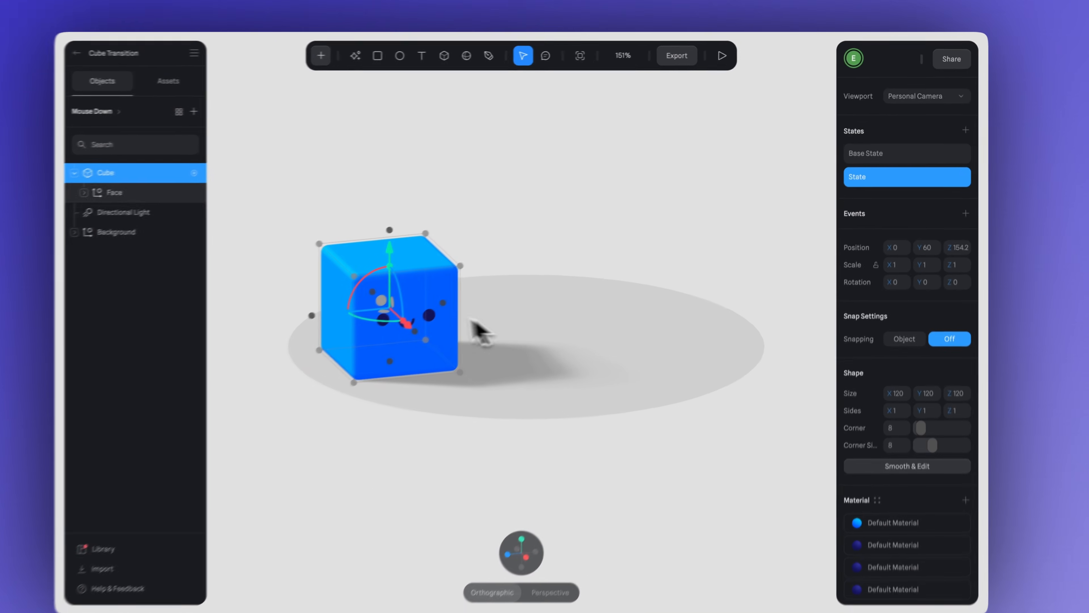
drag(367, 301, 619, 291)
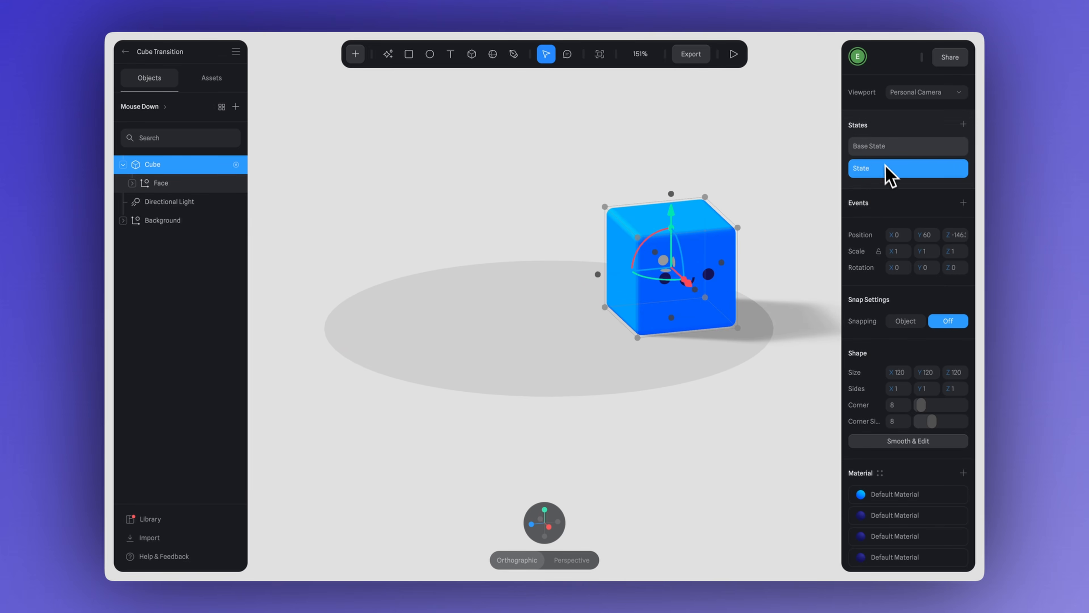
click(882, 153)
click(883, 168)
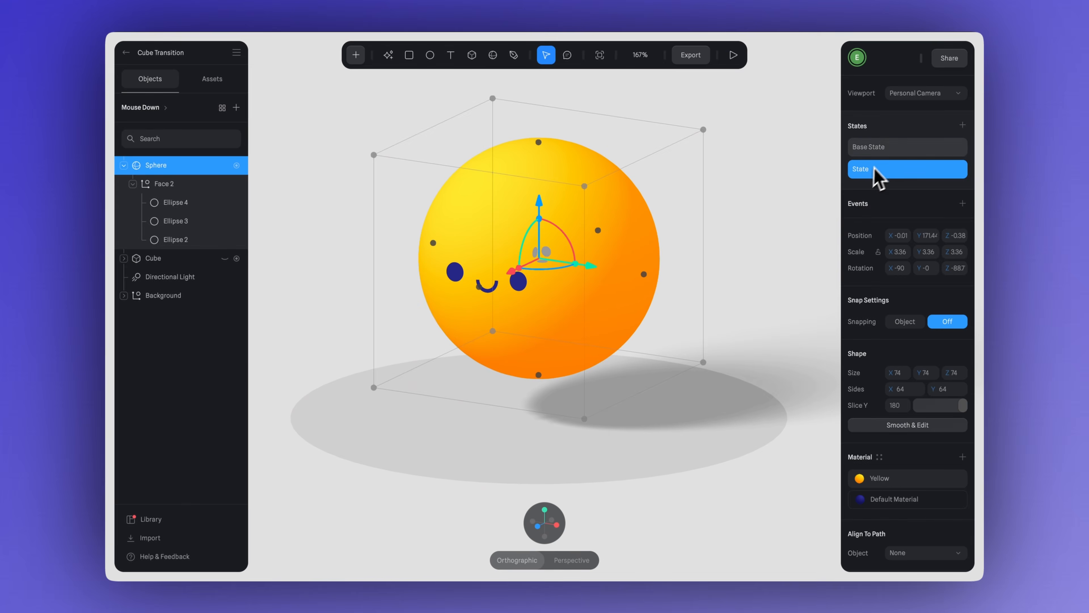
Switch the yellow sphere back and forth between Base State and State to compare the two states
click(892, 148)
click(892, 169)
click(891, 148)
click(889, 169)
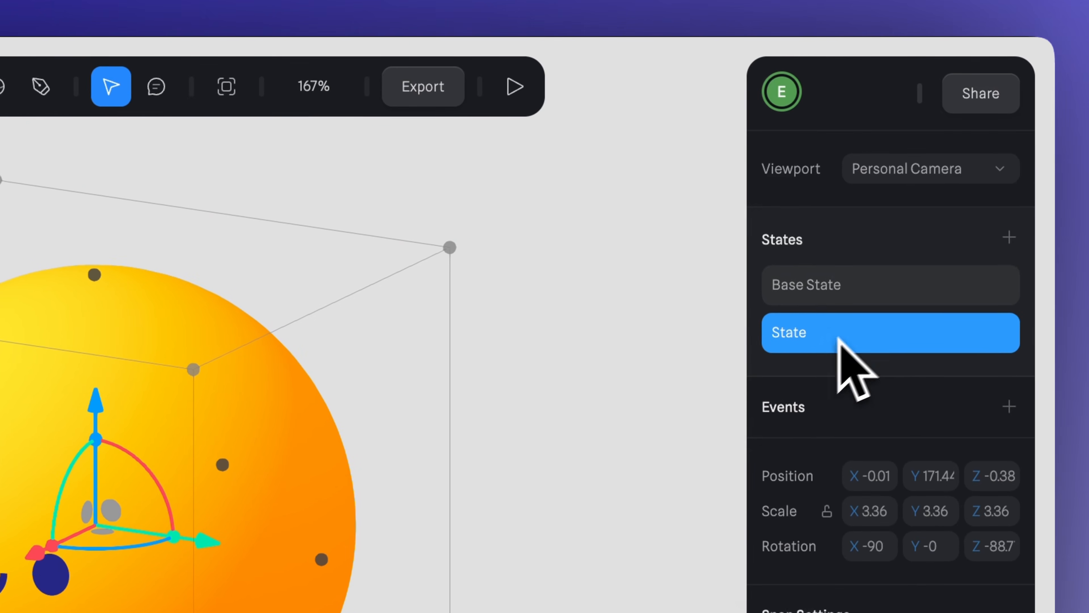
Add a Mouse Hover event to the sphere with a Transition action
click(1008, 407)
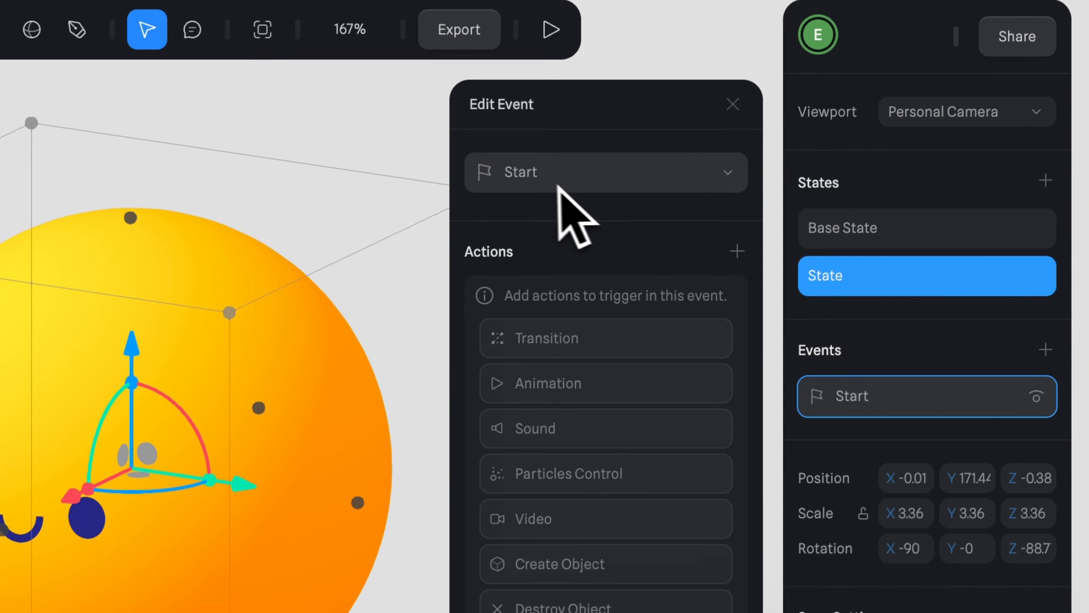
click(573, 178)
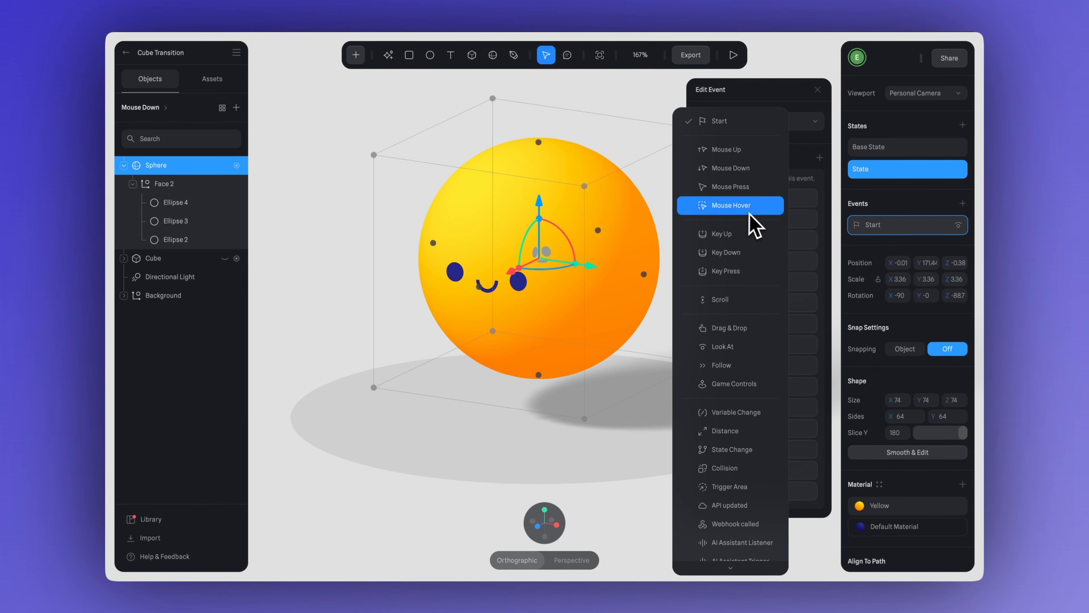
click(755, 226)
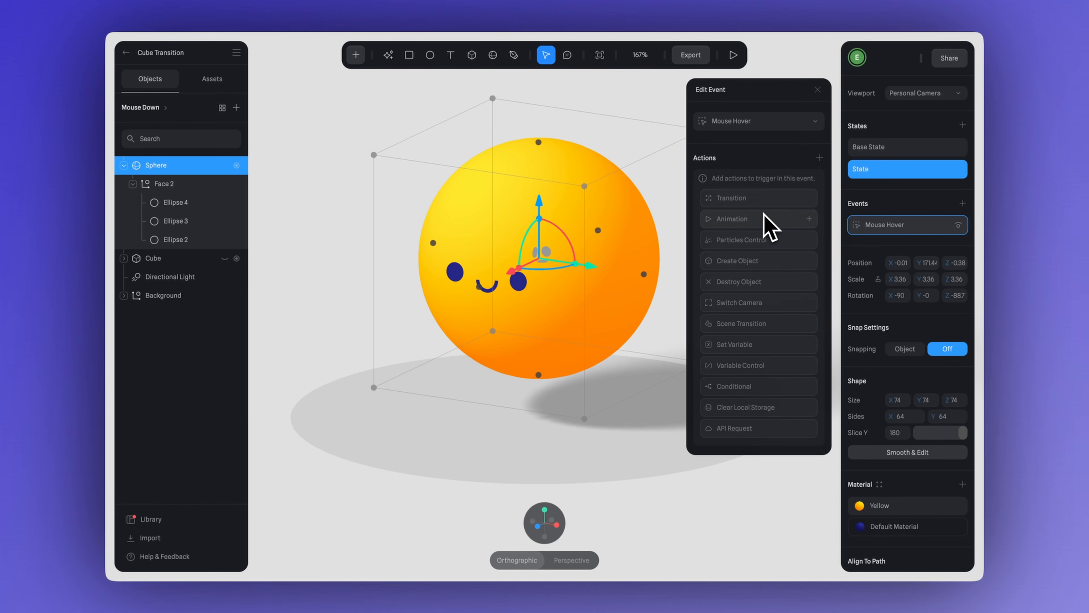
click(753, 201)
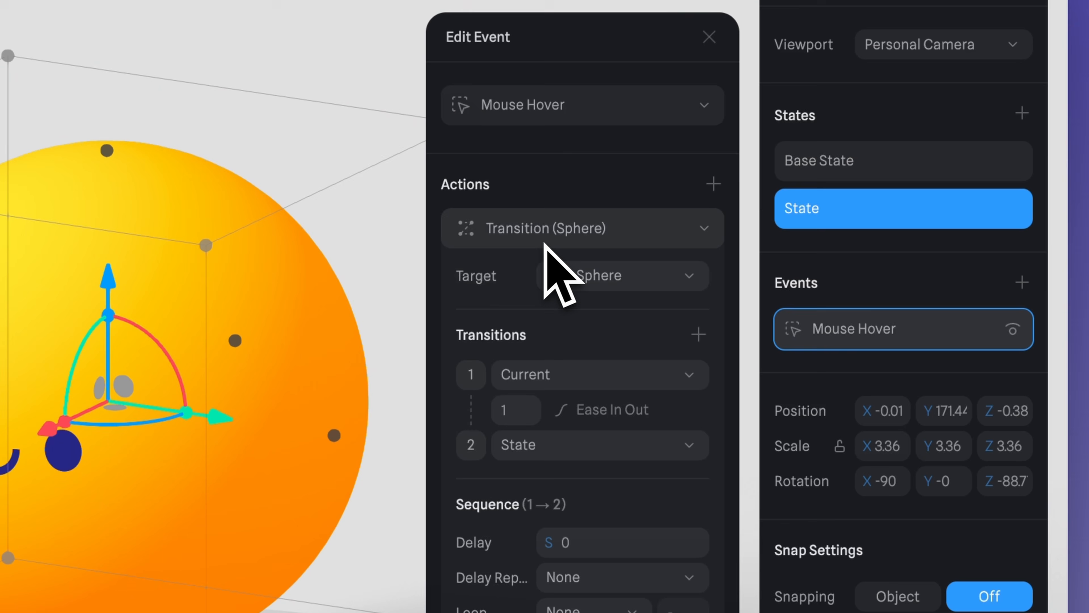
Set the sphere's transition to start from Base State with a 0.5 duration and Ease In Out easing
click(604, 377)
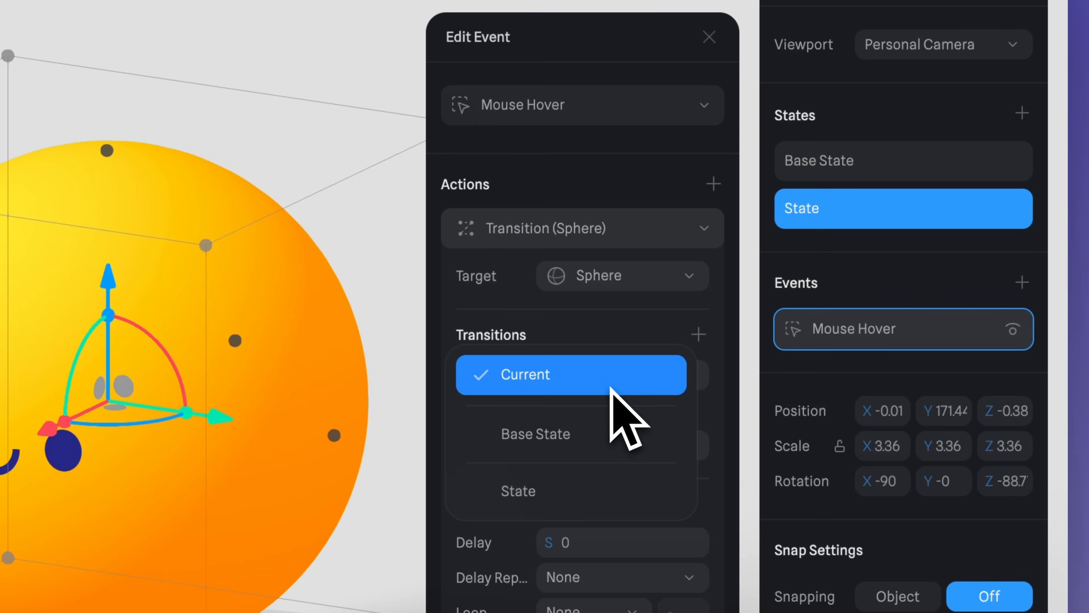
click(617, 429)
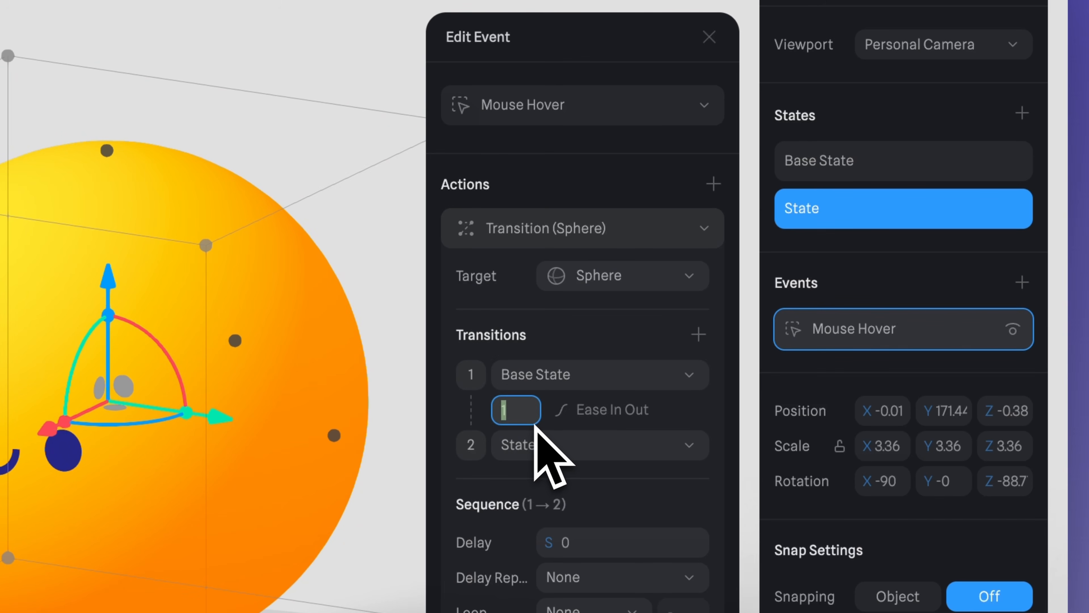
text(0.5)
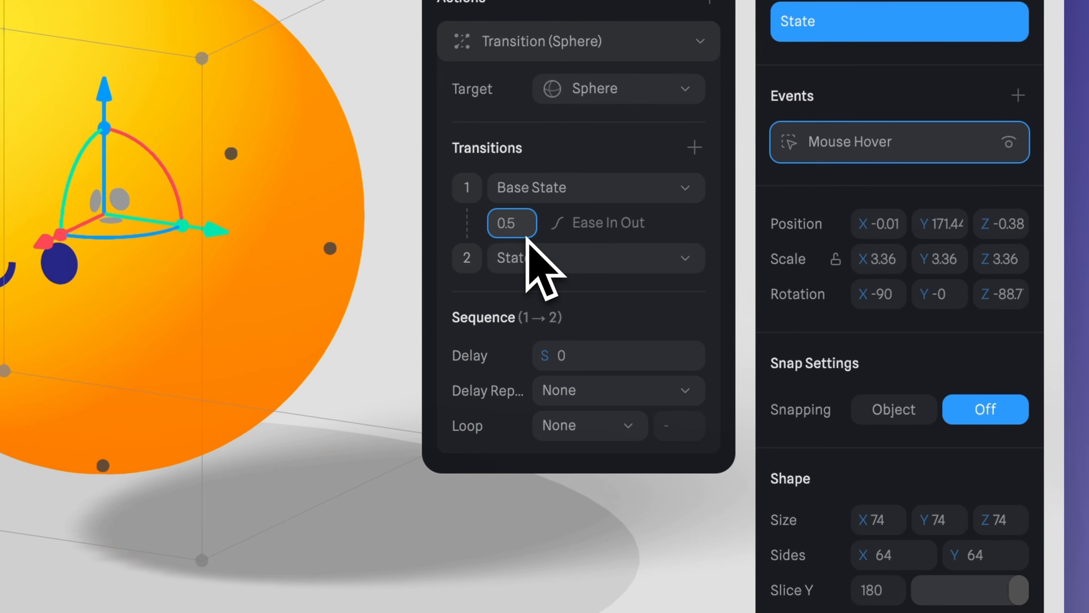
click(668, 231)
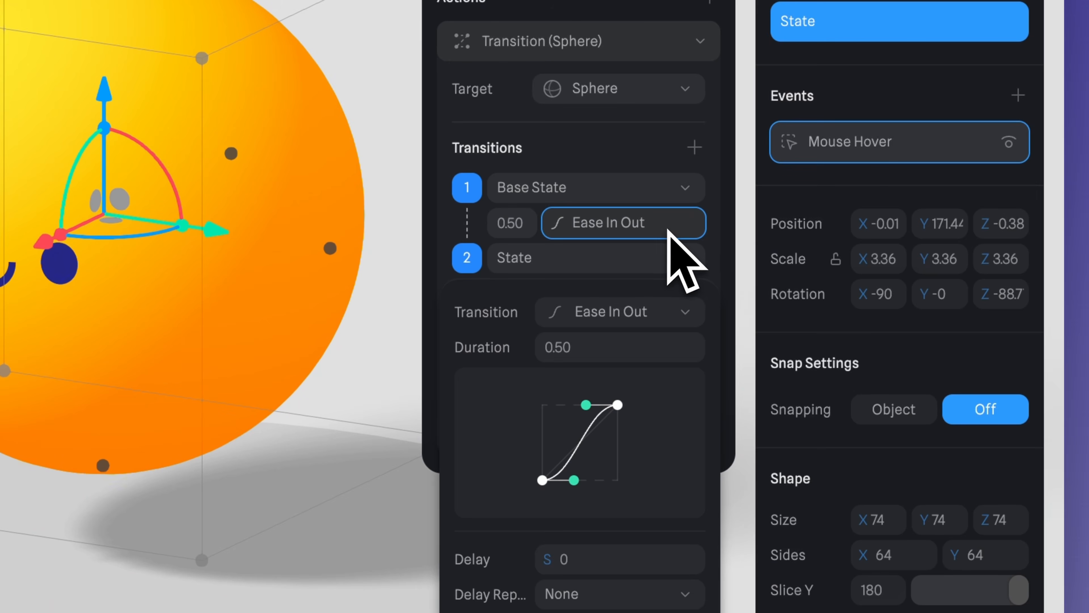
click(679, 311)
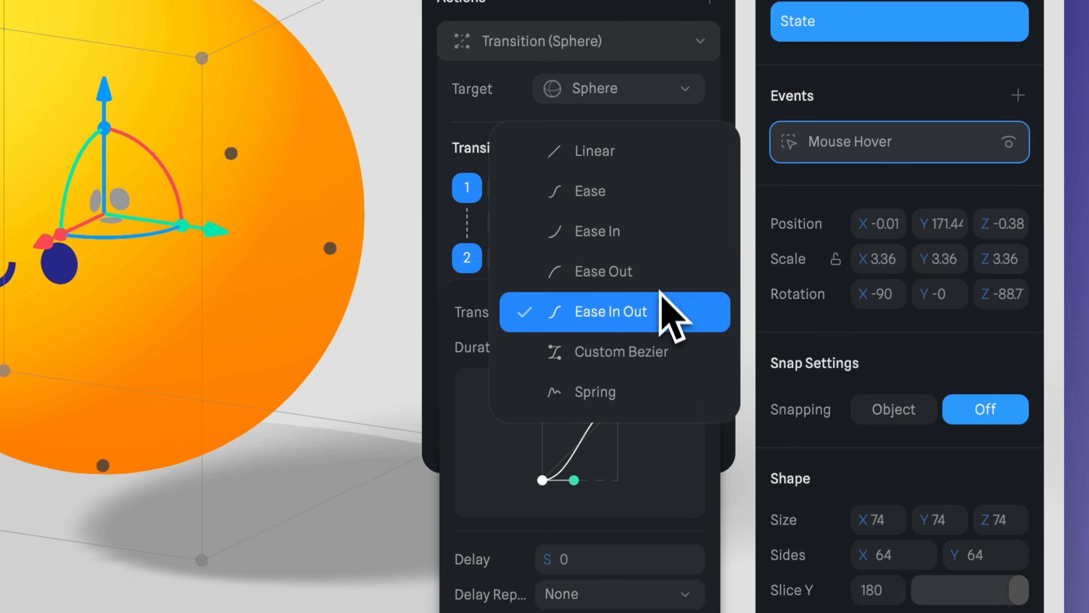
click(678, 311)
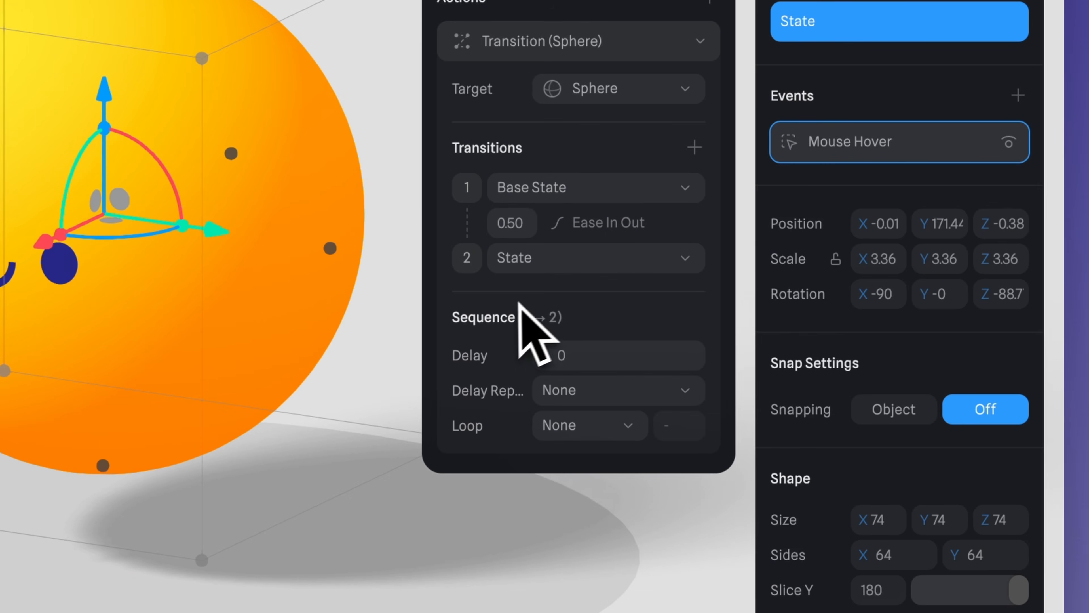
Check the transition's Loop options, leave Loop at None, and close the event settings
click(573, 438)
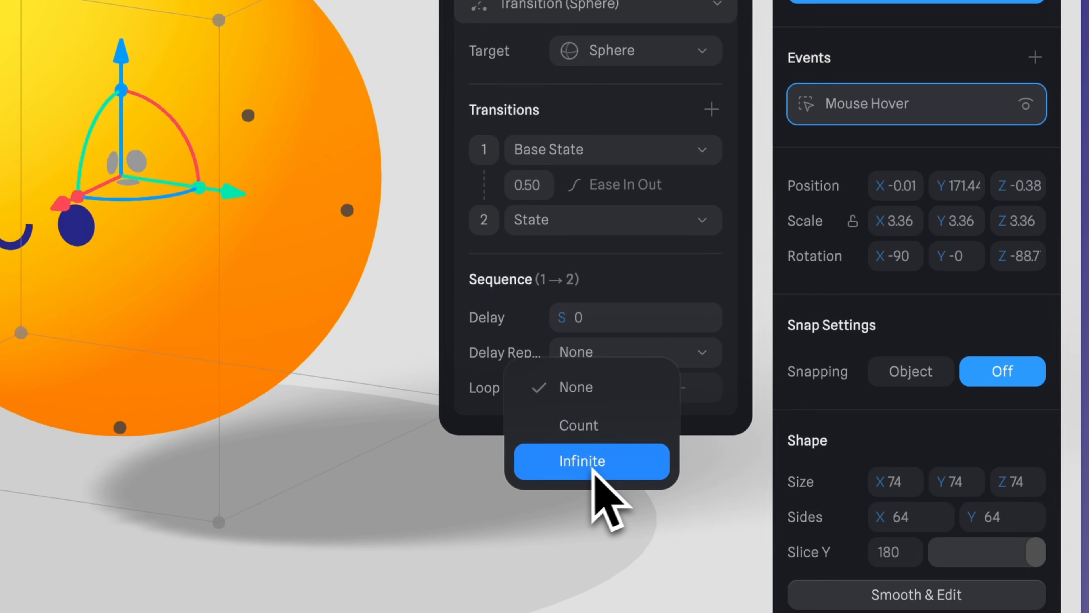
click(577, 397)
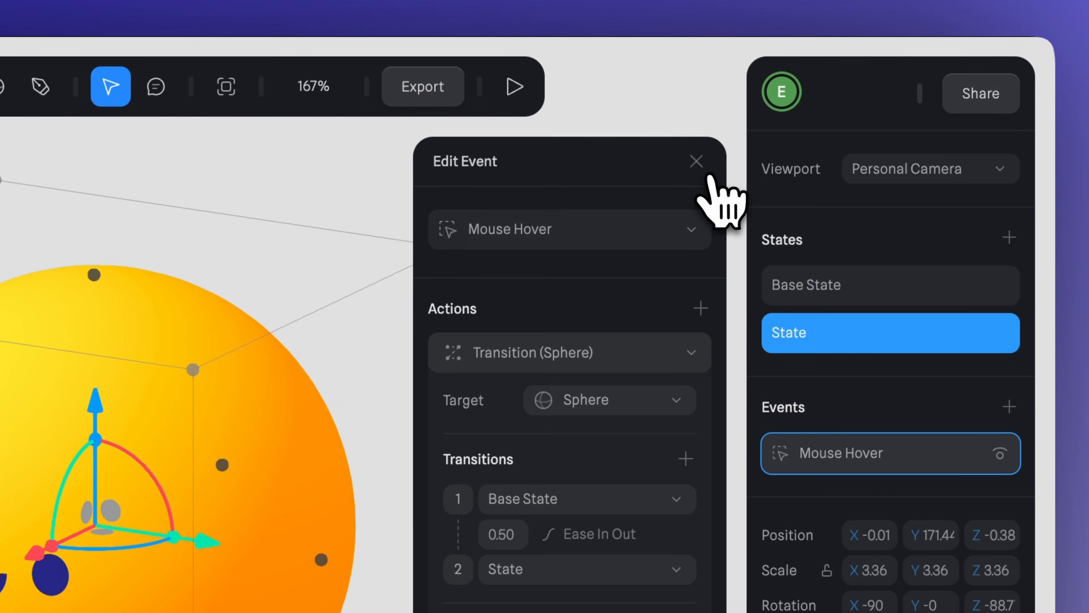
click(697, 162)
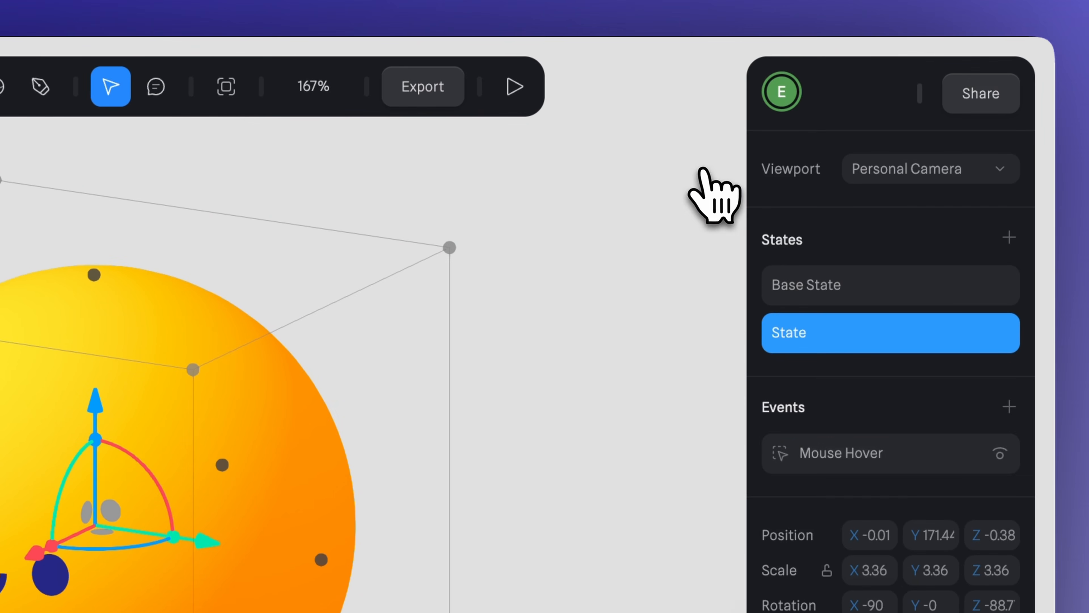
Deselect the sphere and preview the scene in play mode
click(642, 214)
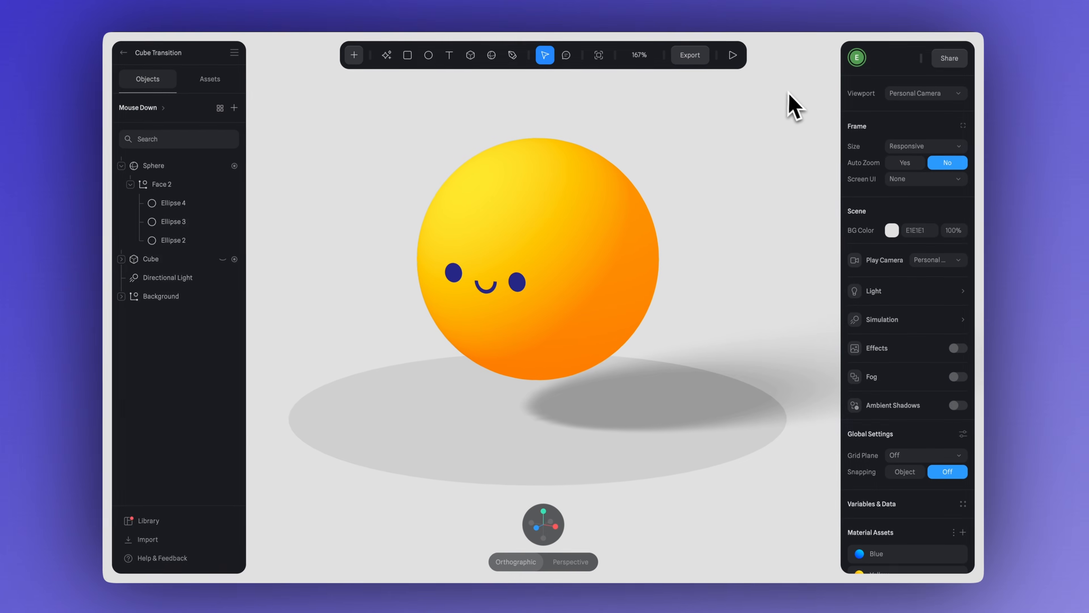
click(733, 56)
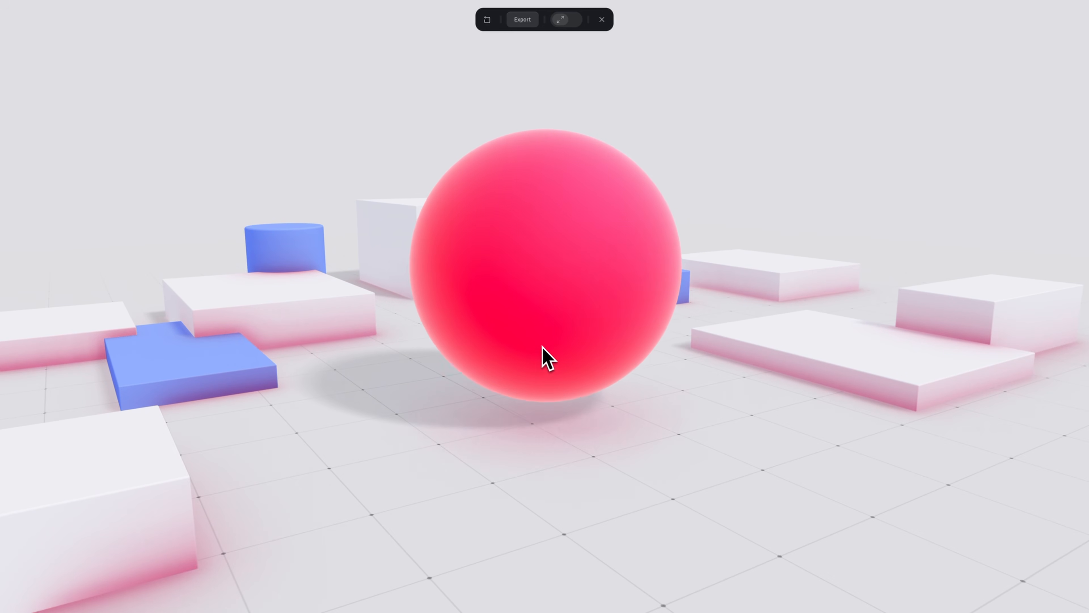
key(alt)
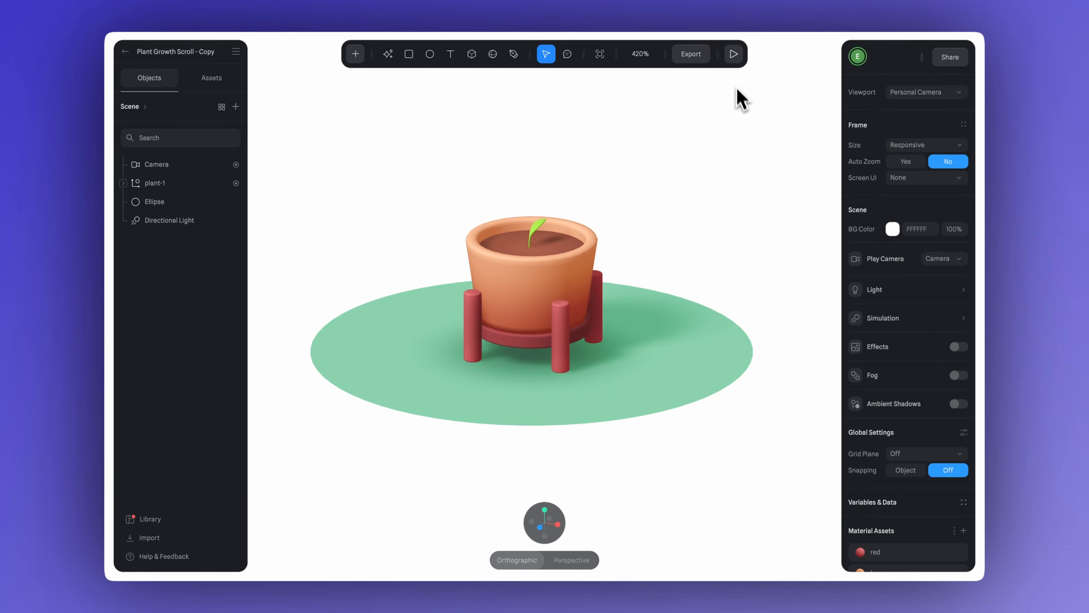
Preview the Plant Growth Scroll scene in play mode, then exit the preview
click(734, 55)
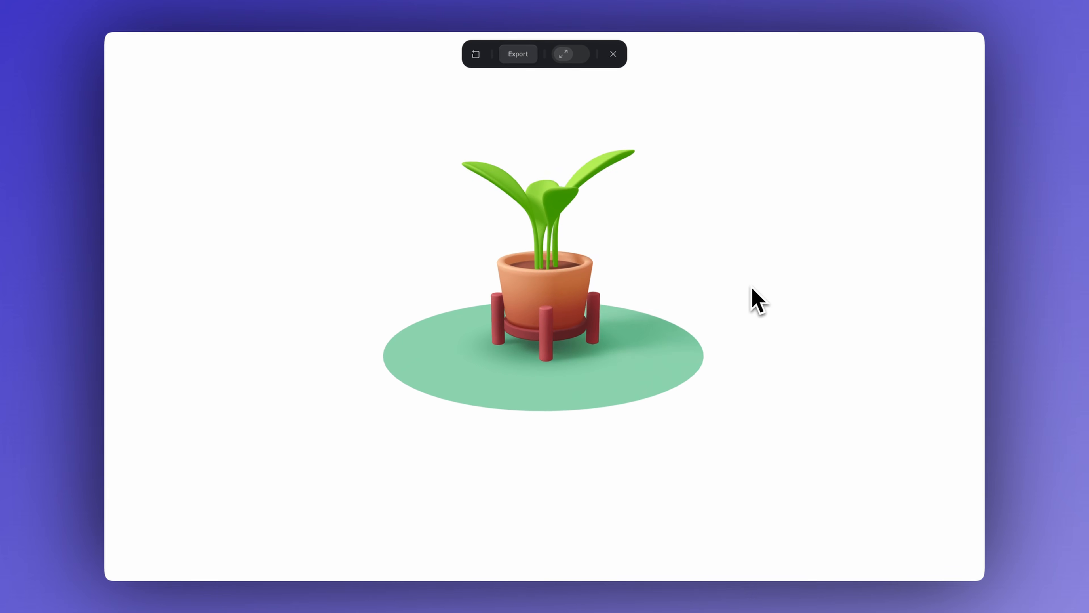
key(Escape)
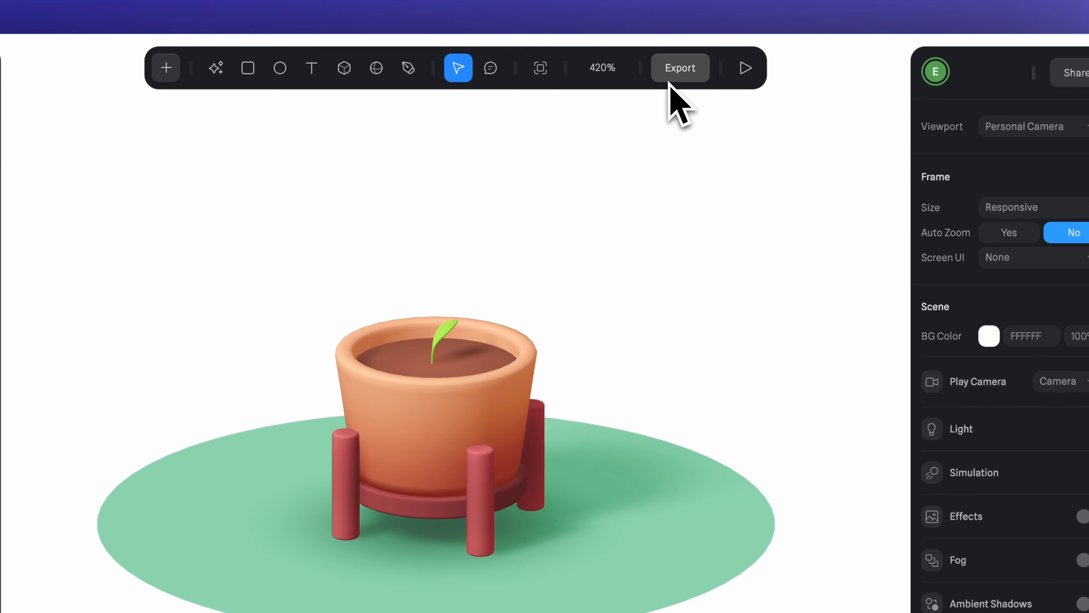
Open the plant scene's export options and examine the Viewer and Code Export choices, keeping Next.js as the framework
click(682, 73)
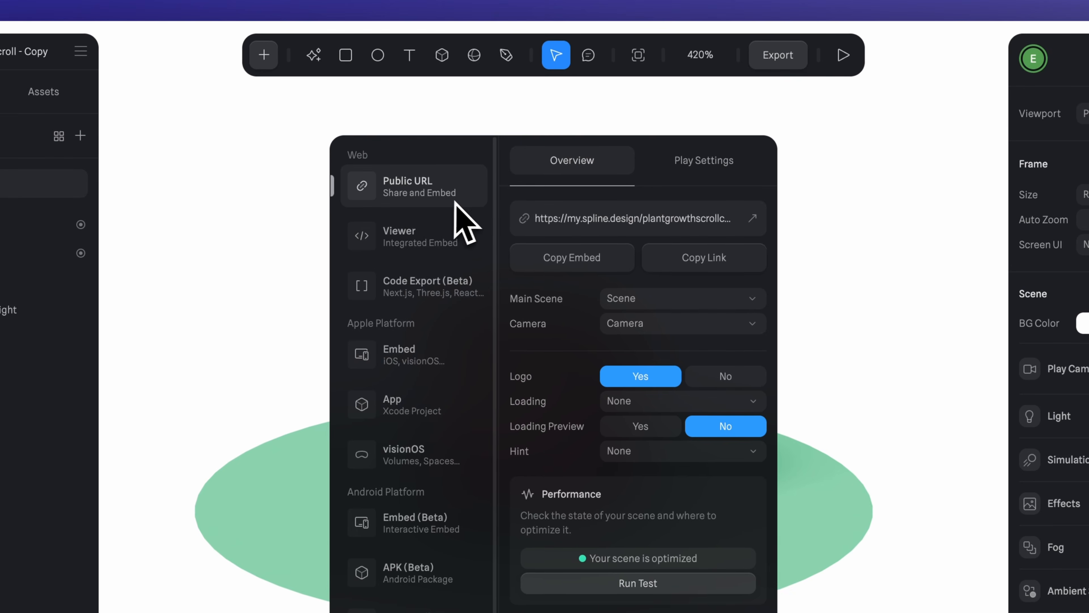
click(455, 249)
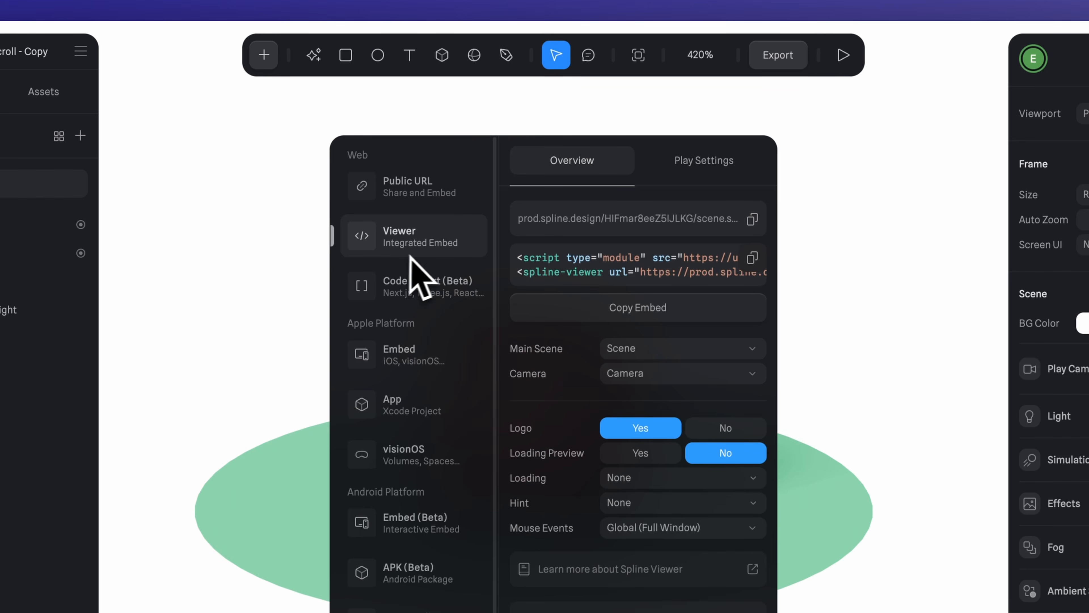
click(430, 299)
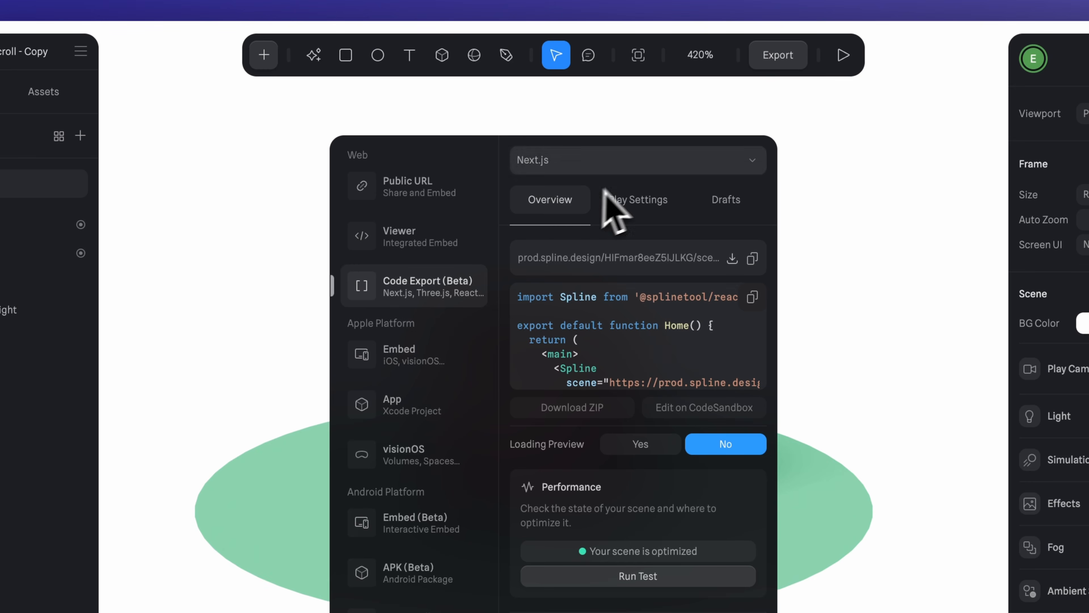
click(695, 165)
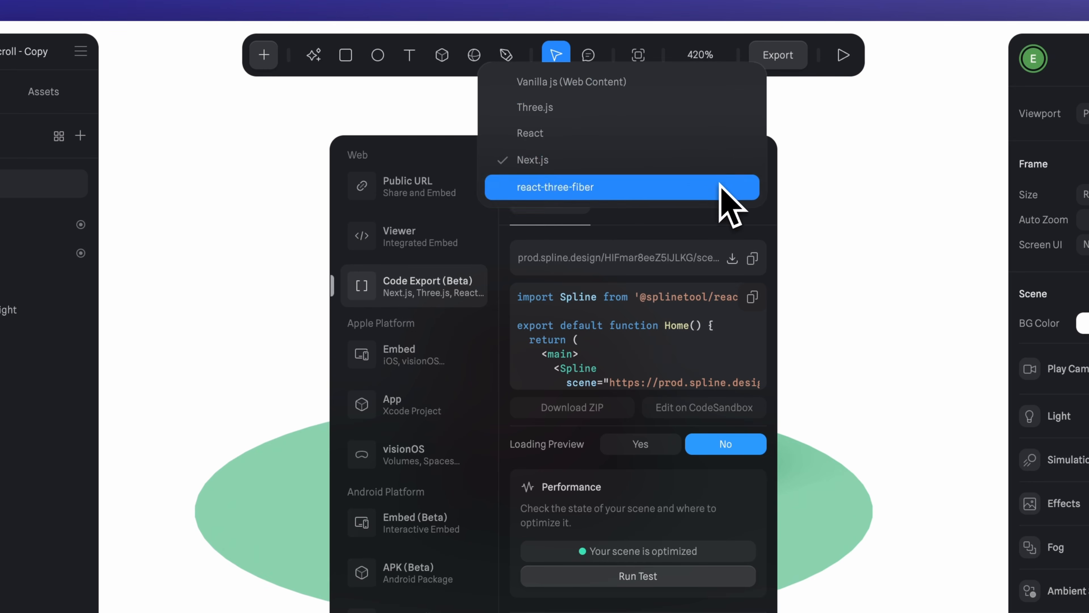
click(492, 275)
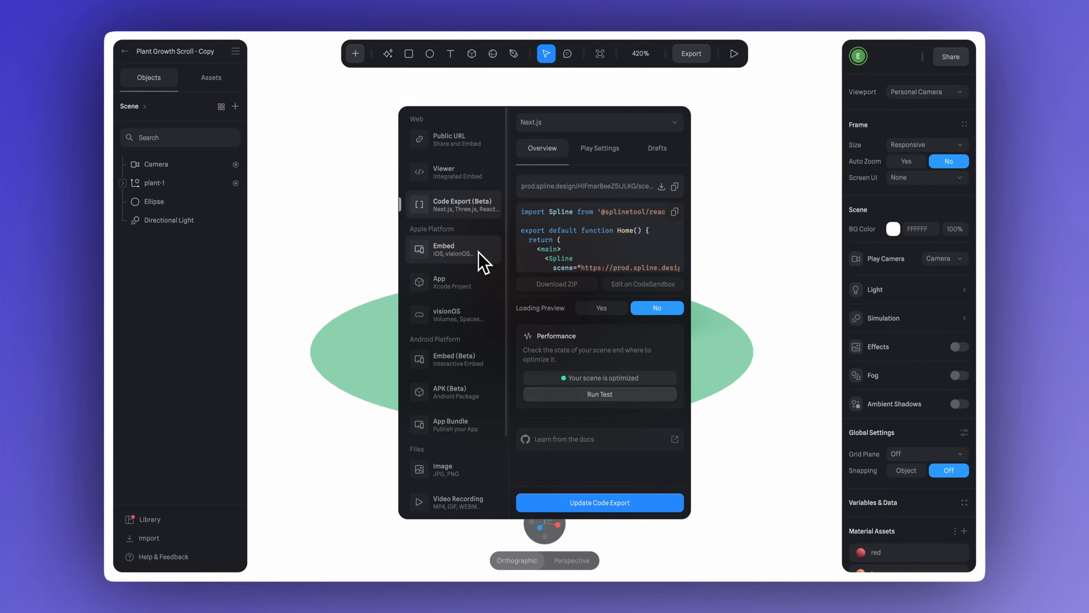
Return to the Viewer export and look through its overview and play settings
click(474, 173)
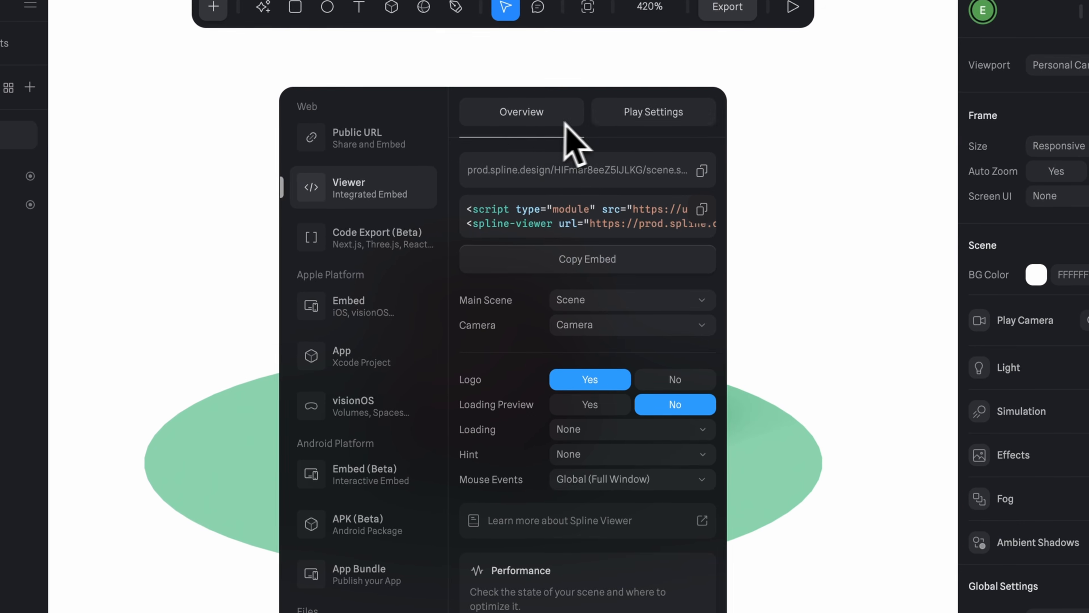
click(639, 118)
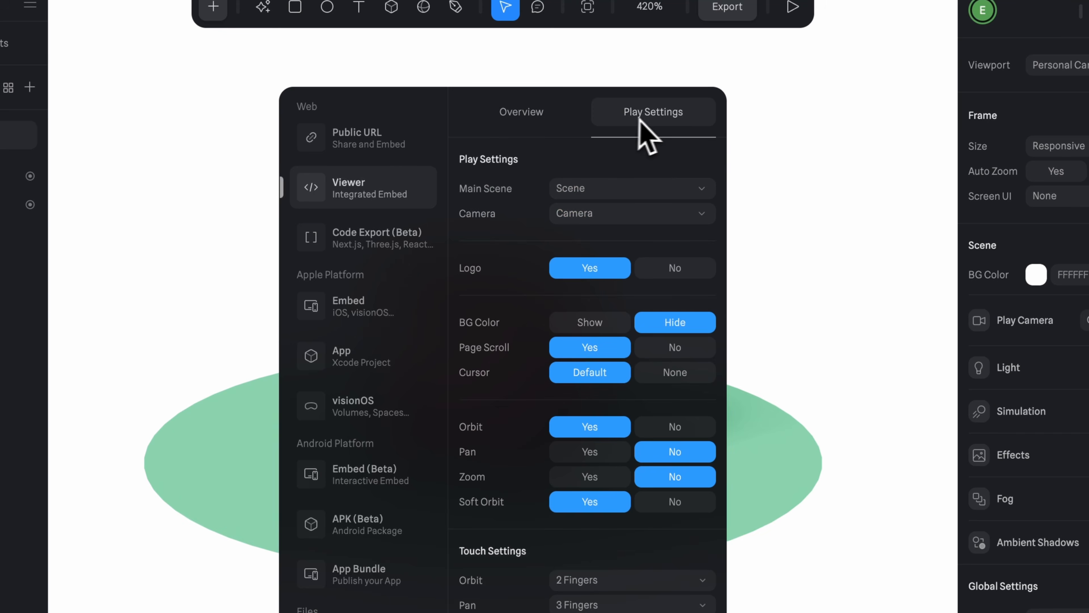
click(566, 122)
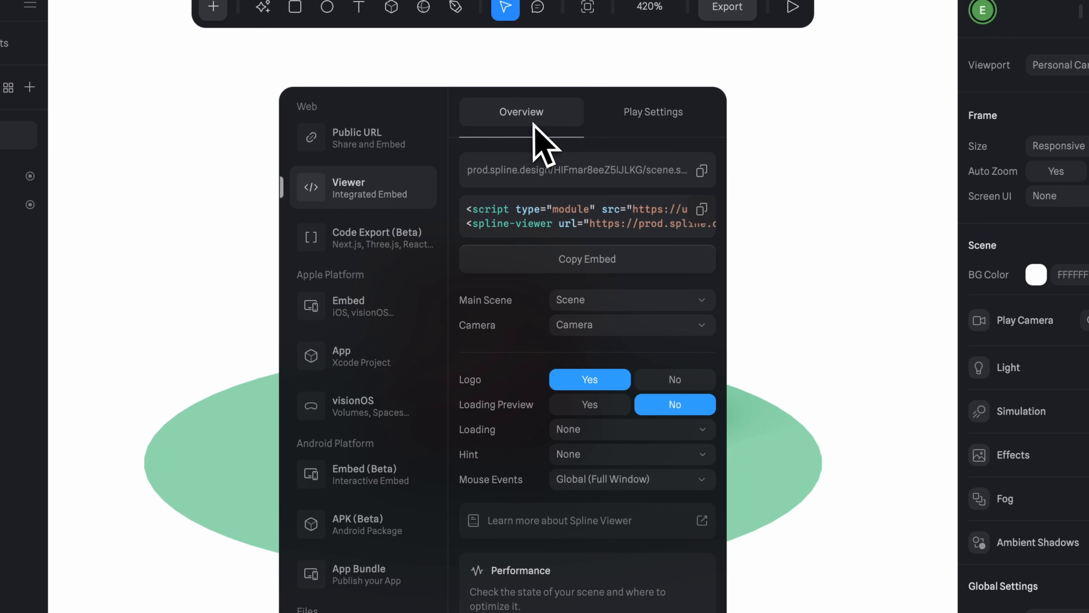
Set Logo to No in the Viewer export's play settings
click(658, 125)
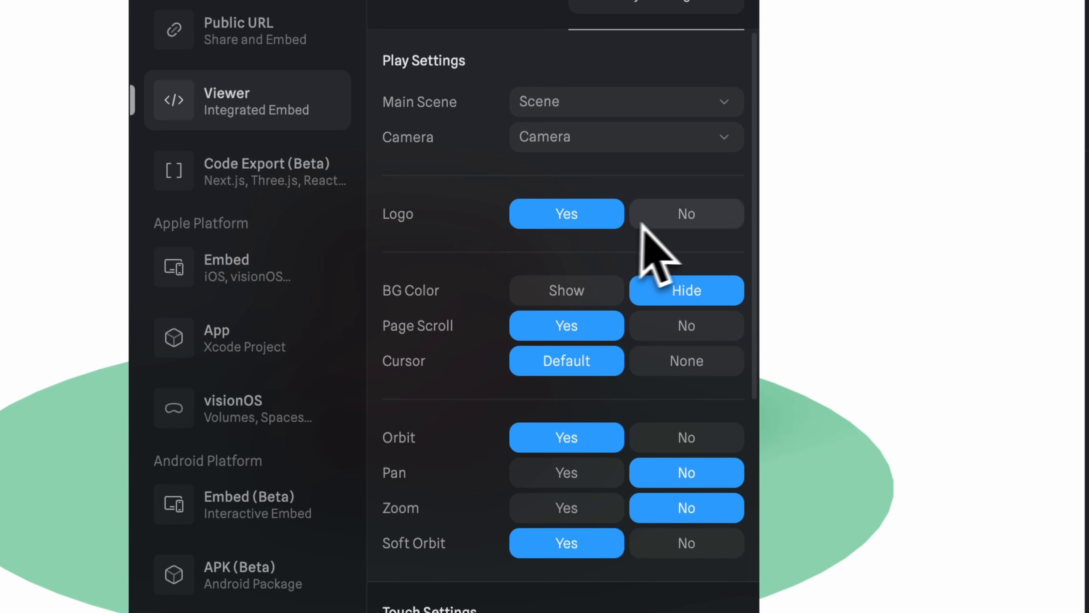
click(691, 223)
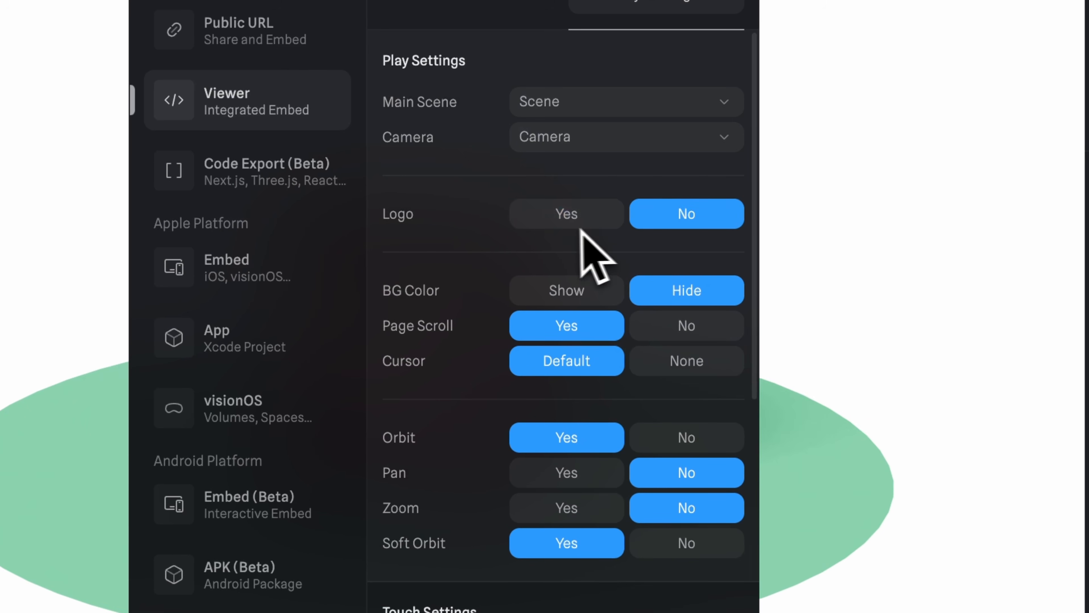
click(541, 220)
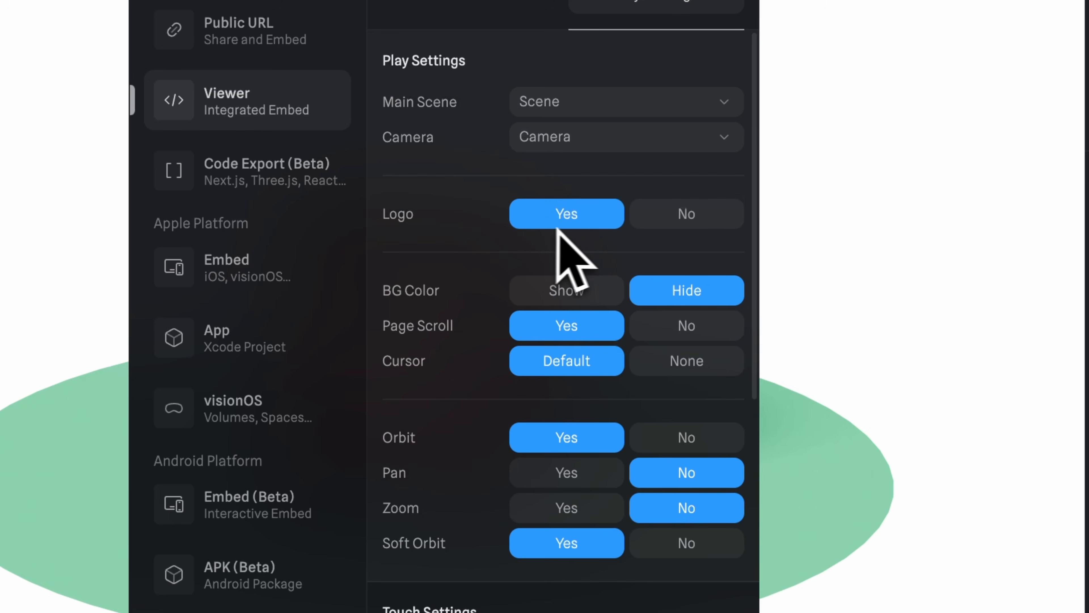
click(675, 223)
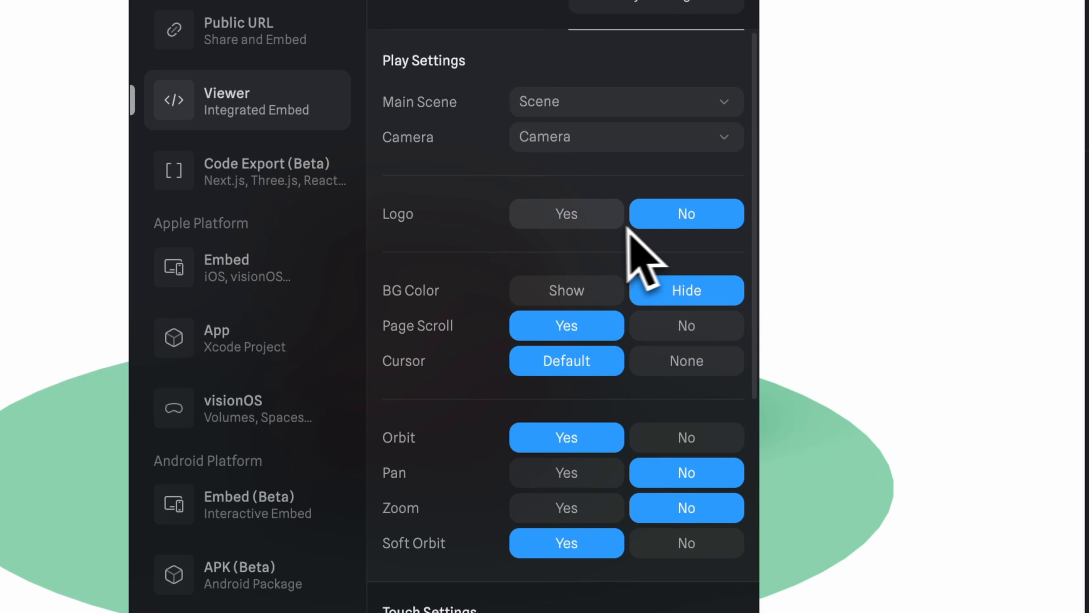
Try Logo on Yes, BG Color on Show and Cursor on None in the play settings, restoring No, Hide and Default
click(570, 226)
click(663, 219)
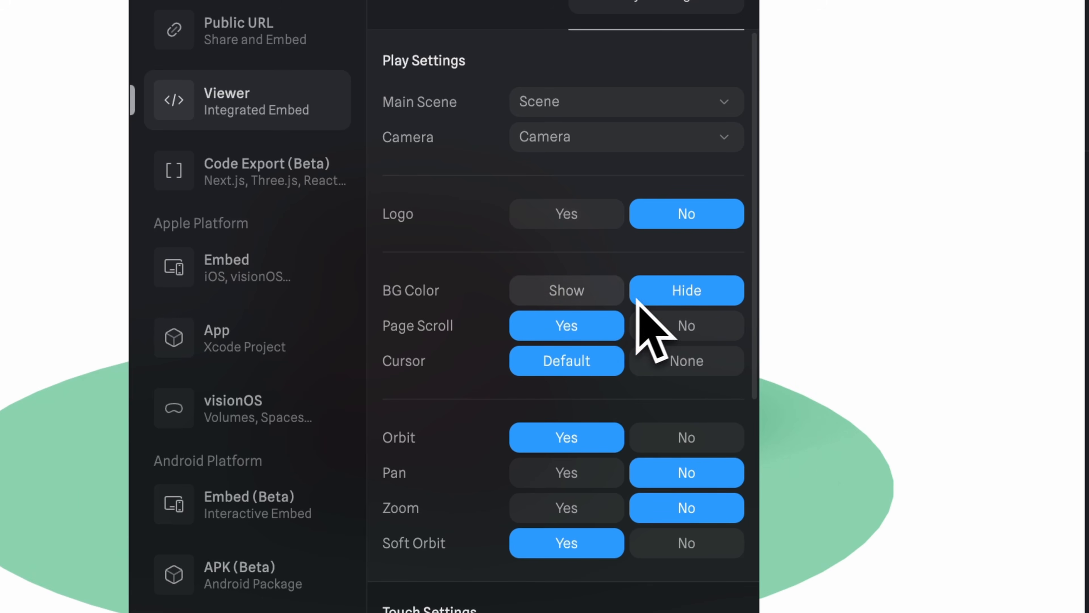
click(517, 301)
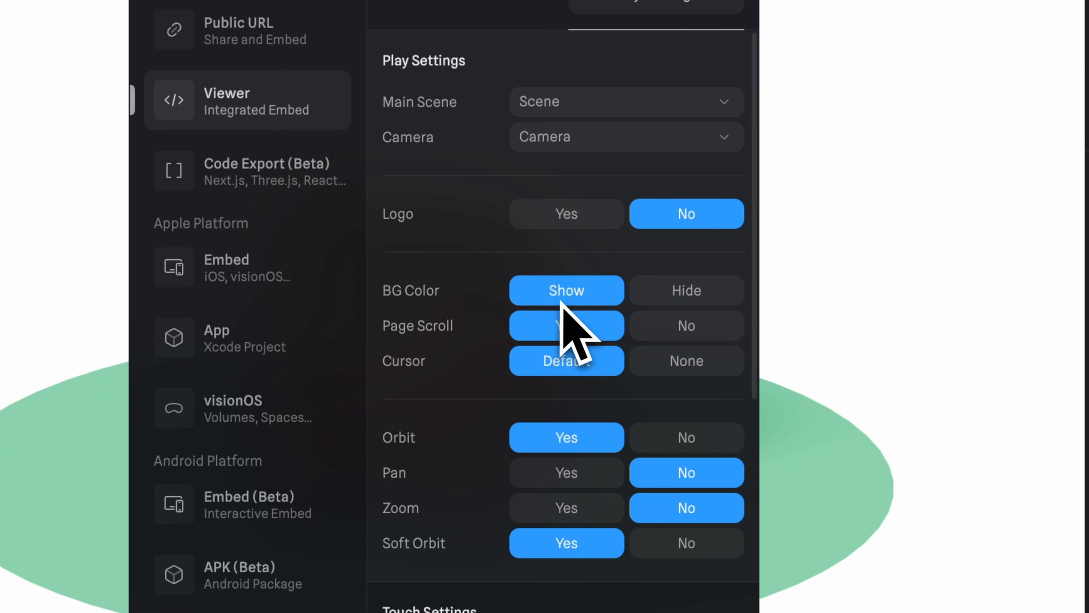
click(642, 300)
click(585, 298)
click(648, 298)
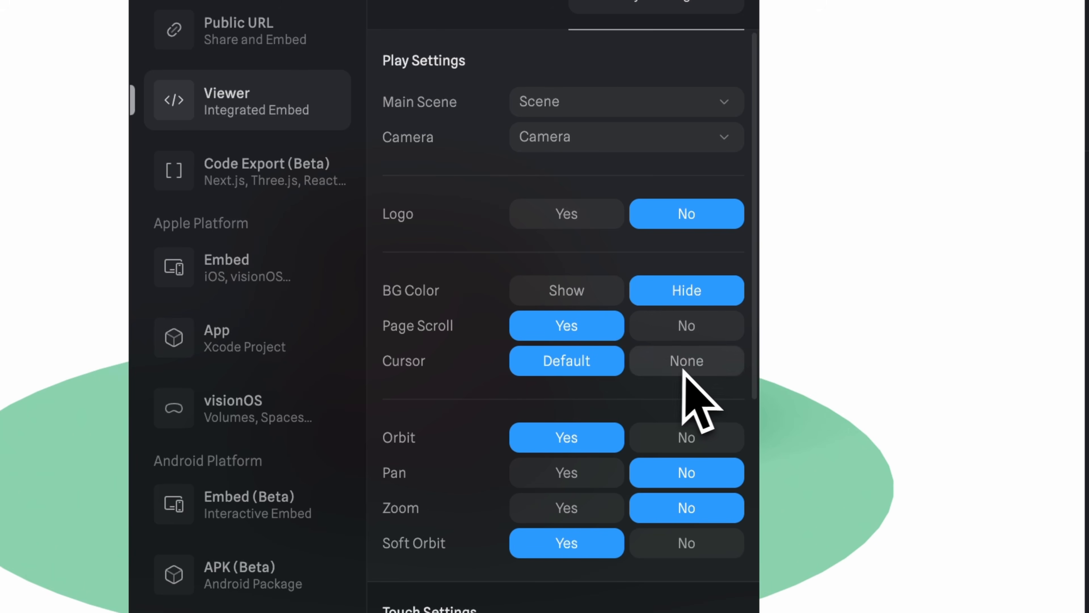
click(694, 372)
click(581, 371)
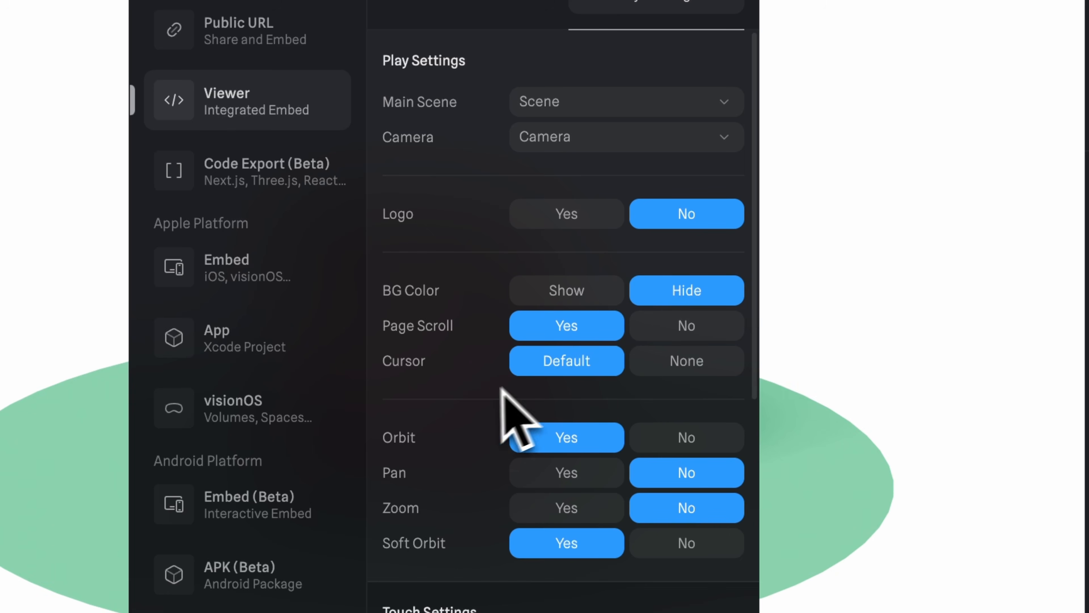
Try enabling On Hover, Orbit Limits and Animated Turntable in the play settings, switching each one off again
scroll(448, 410, down, 5)
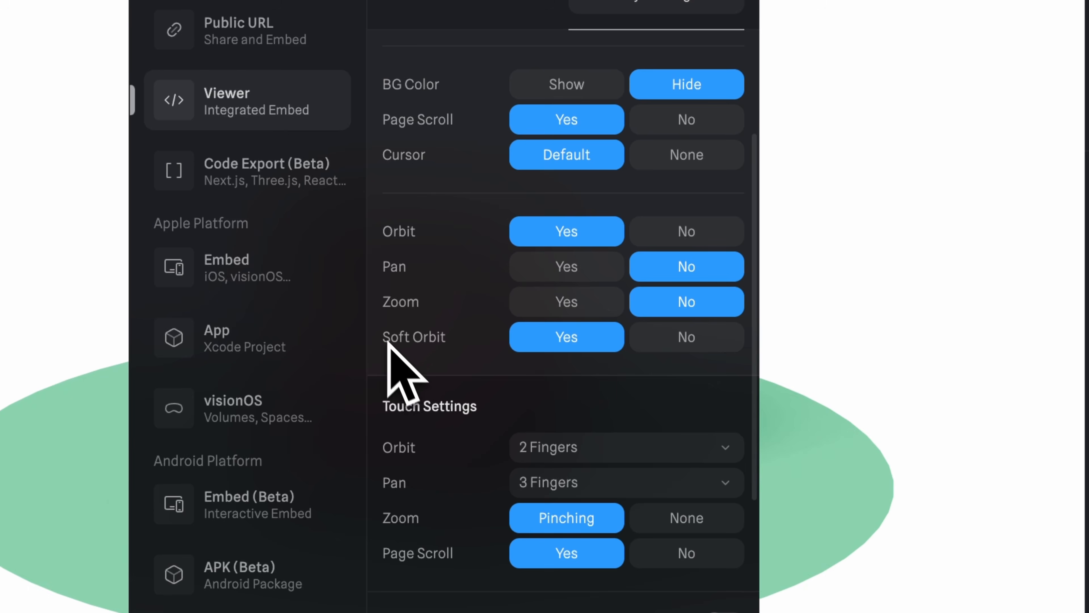
scroll(454, 369, down, 10)
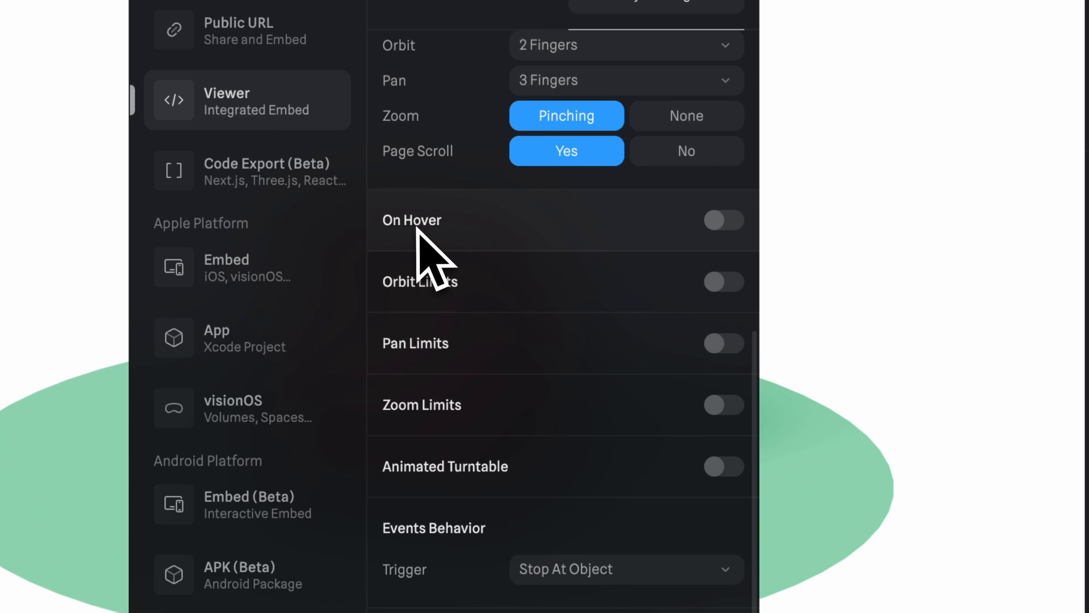
click(721, 226)
click(721, 228)
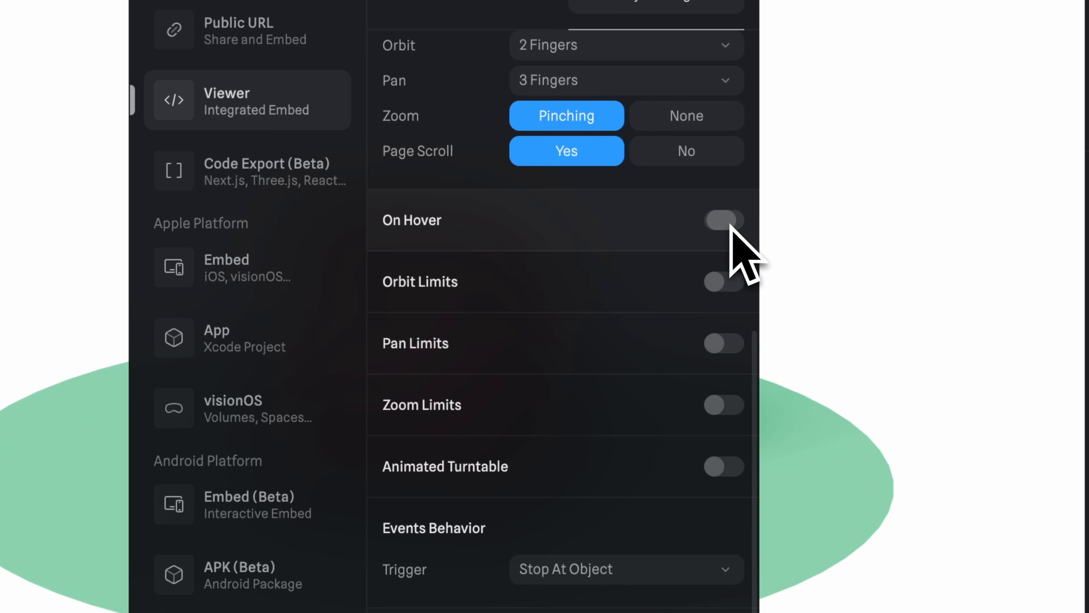
click(714, 282)
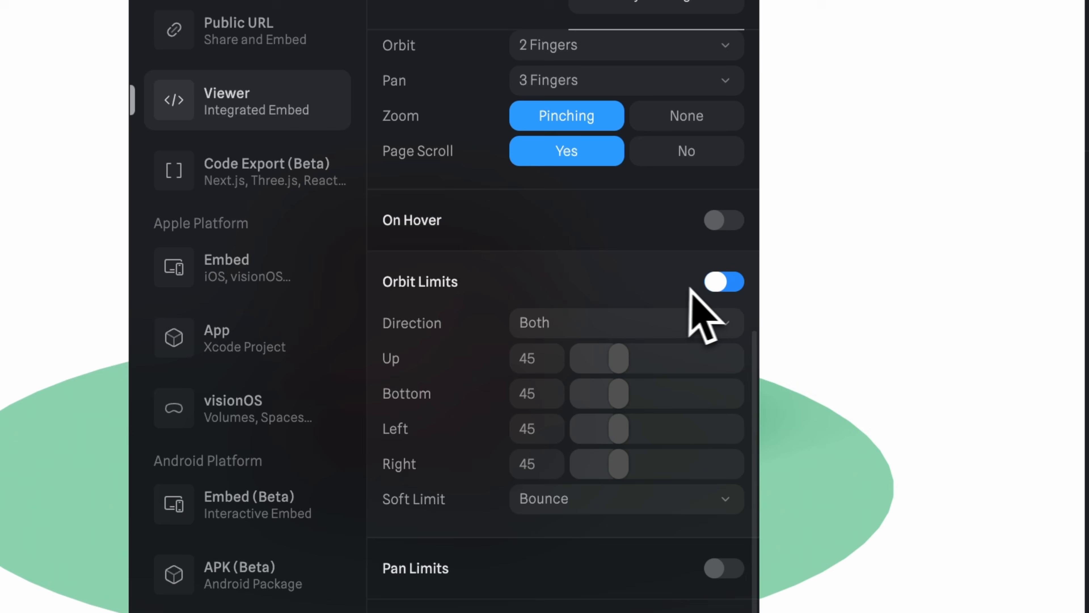
click(733, 288)
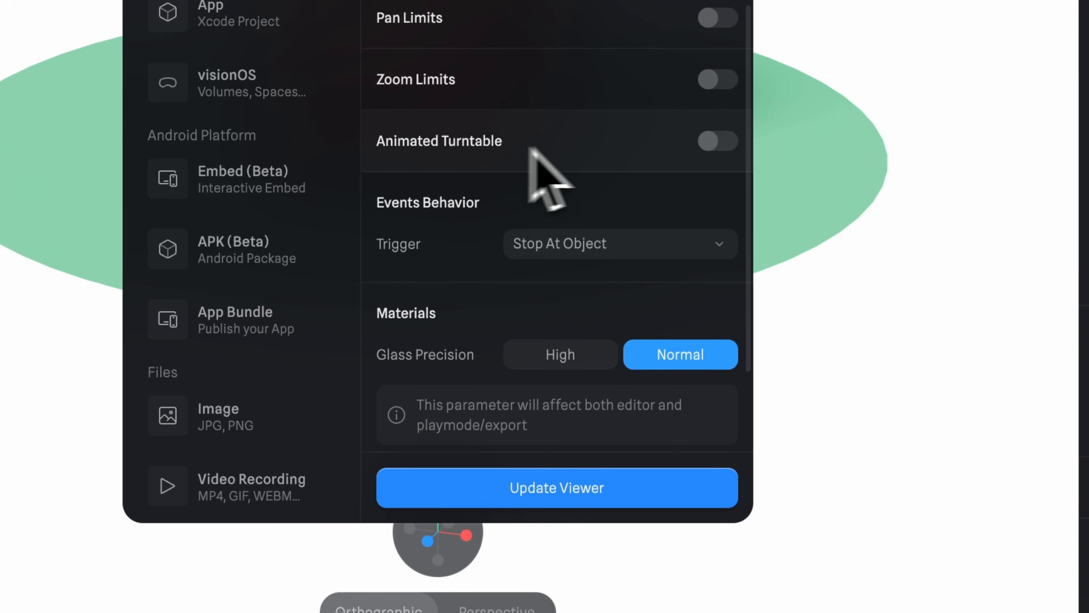
click(718, 467)
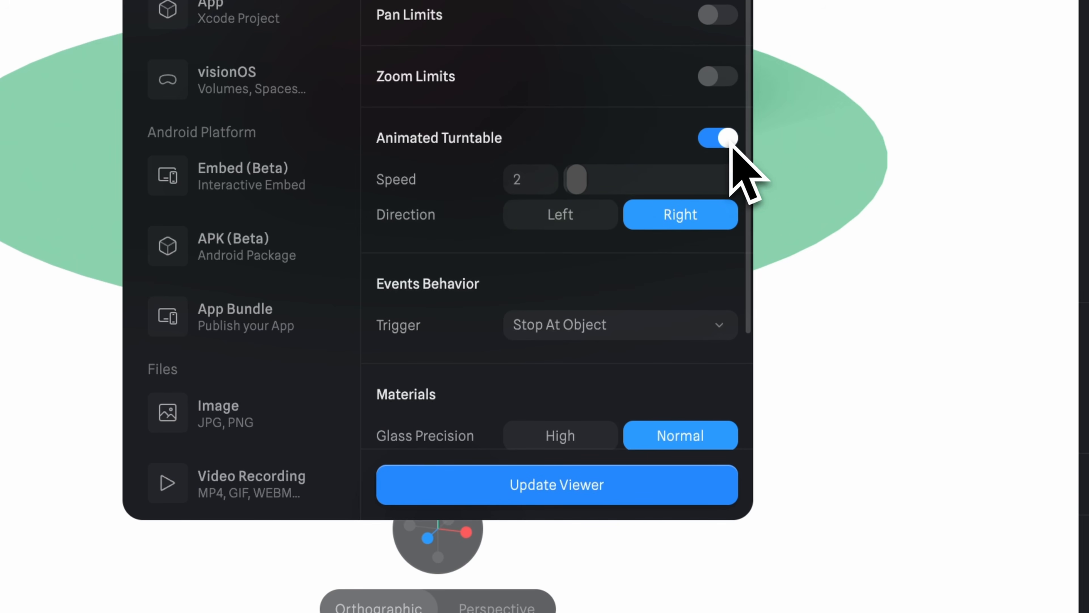
click(709, 137)
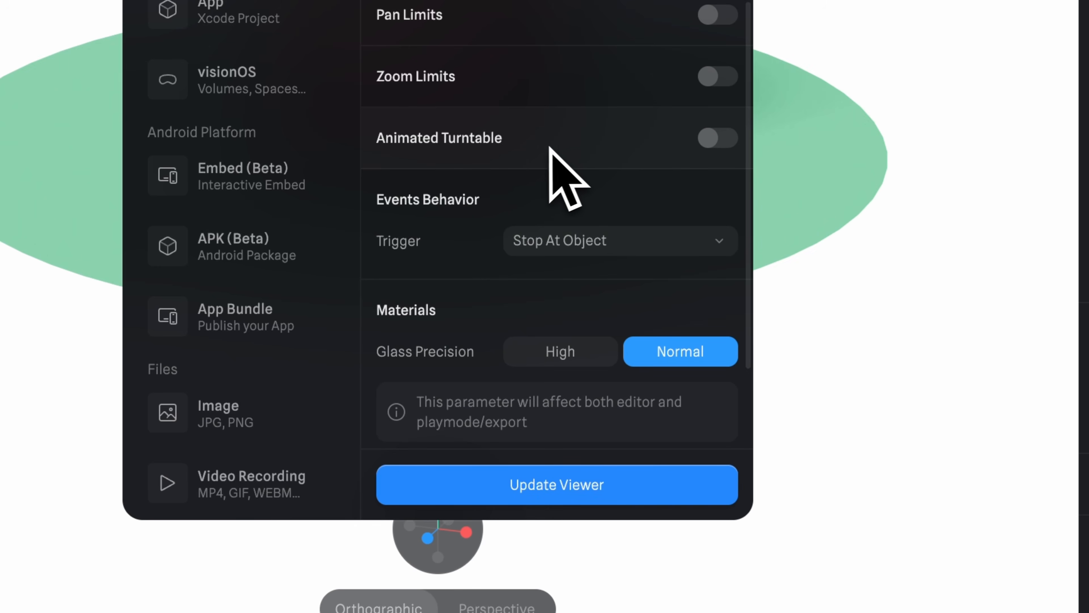
scroll(545, 147, down, 4)
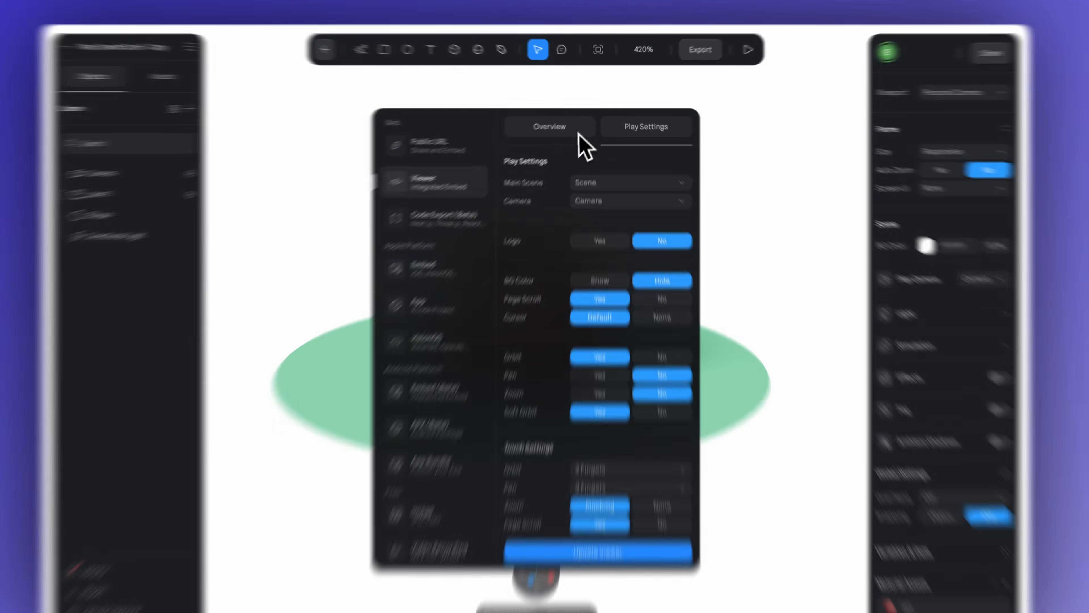
Review the Viewer overview's Mouse Events option and try Local on the Look At example of the Spline Viewer page
click(554, 128)
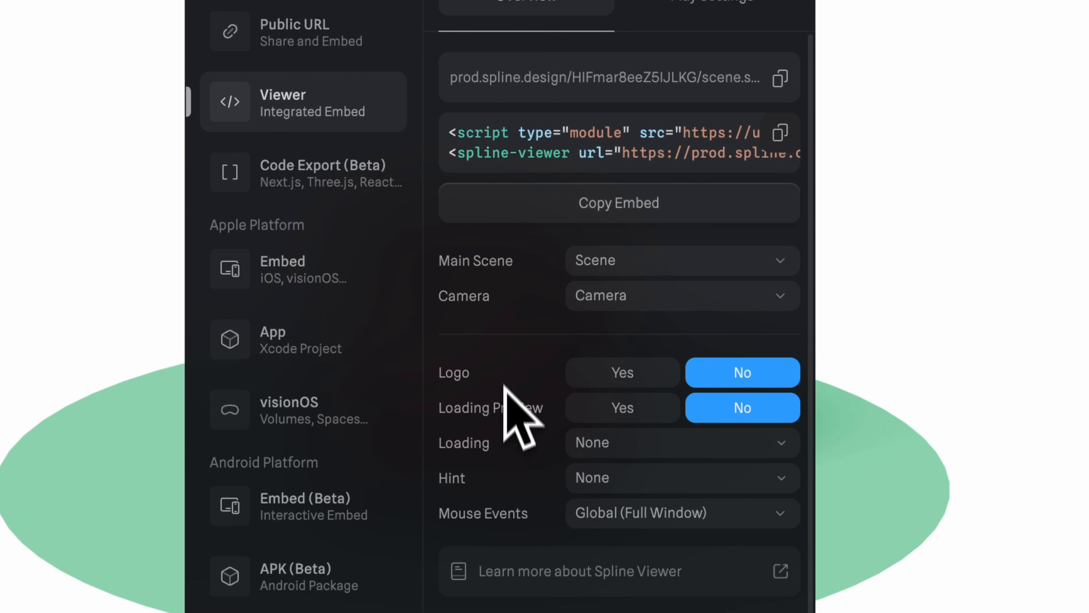
scroll(496, 472, down, 1)
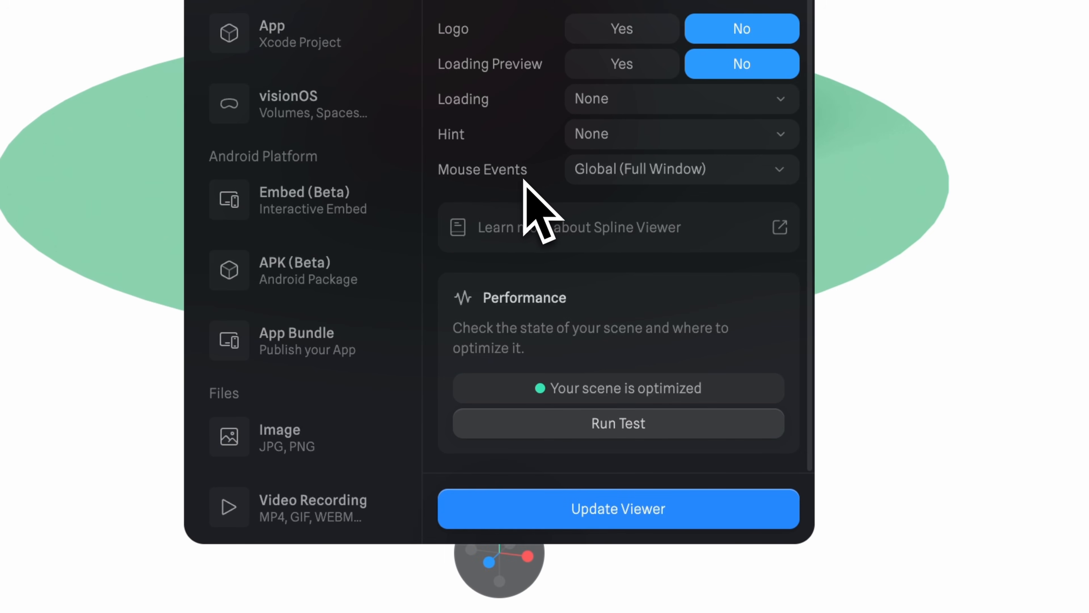
click(654, 170)
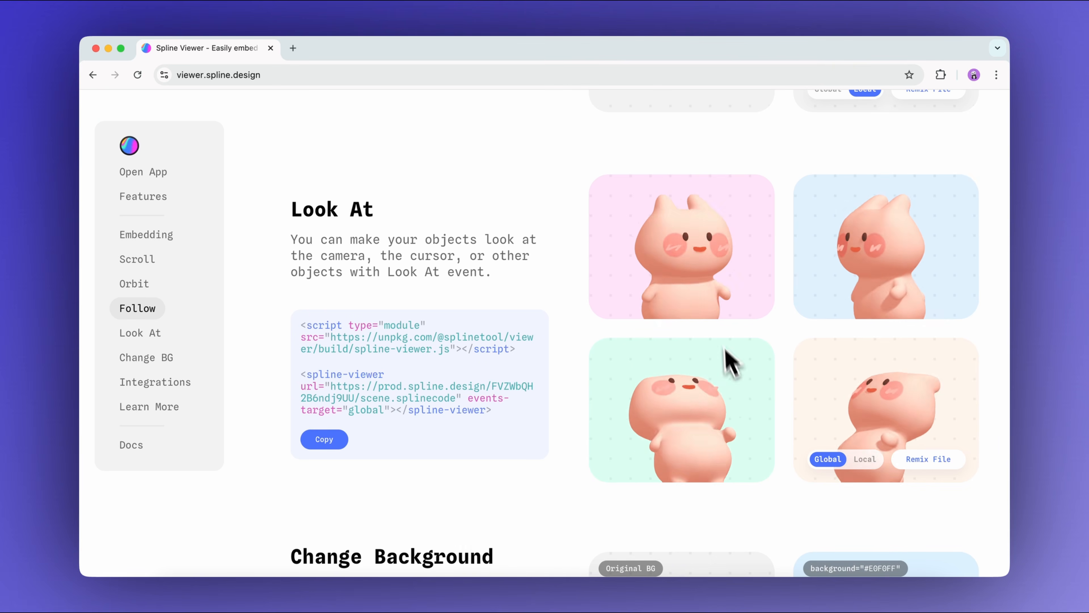
click(870, 458)
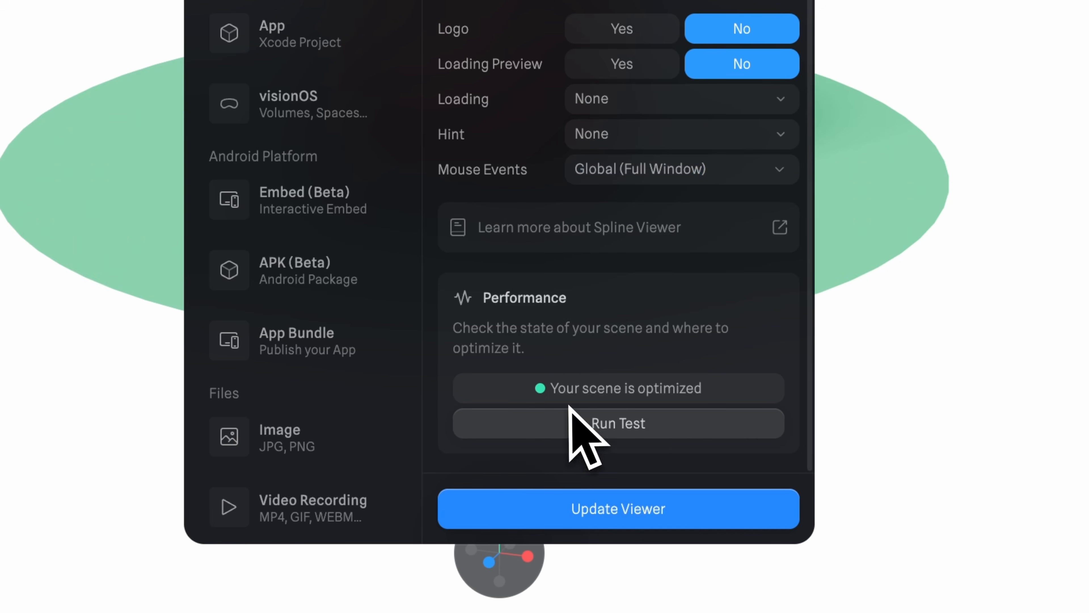
Run the plant scene's performance test, close the report and copy the Viewer embed code
click(683, 414)
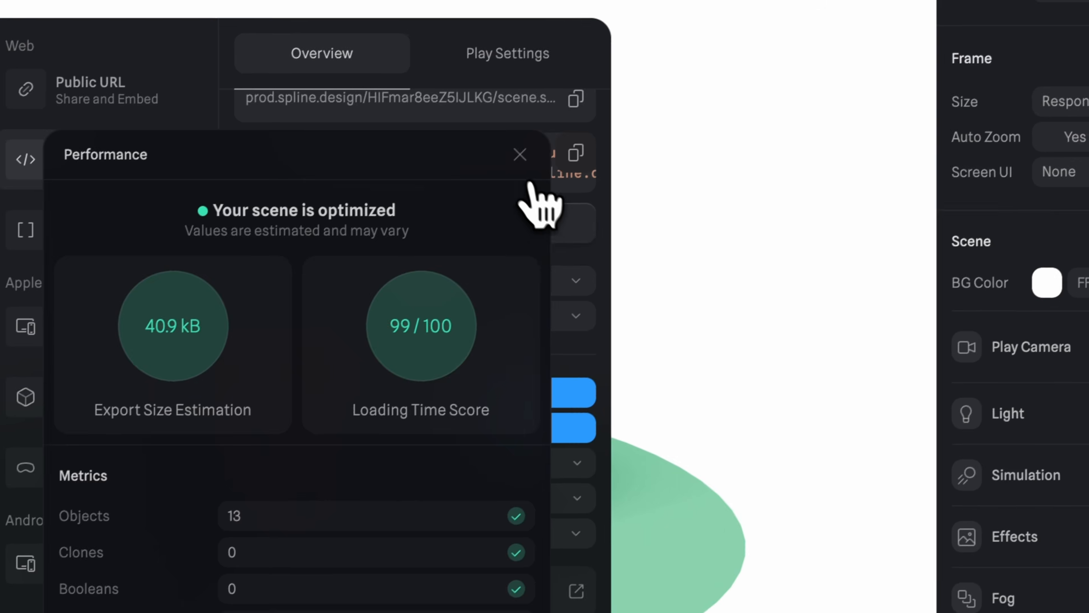
click(647, 171)
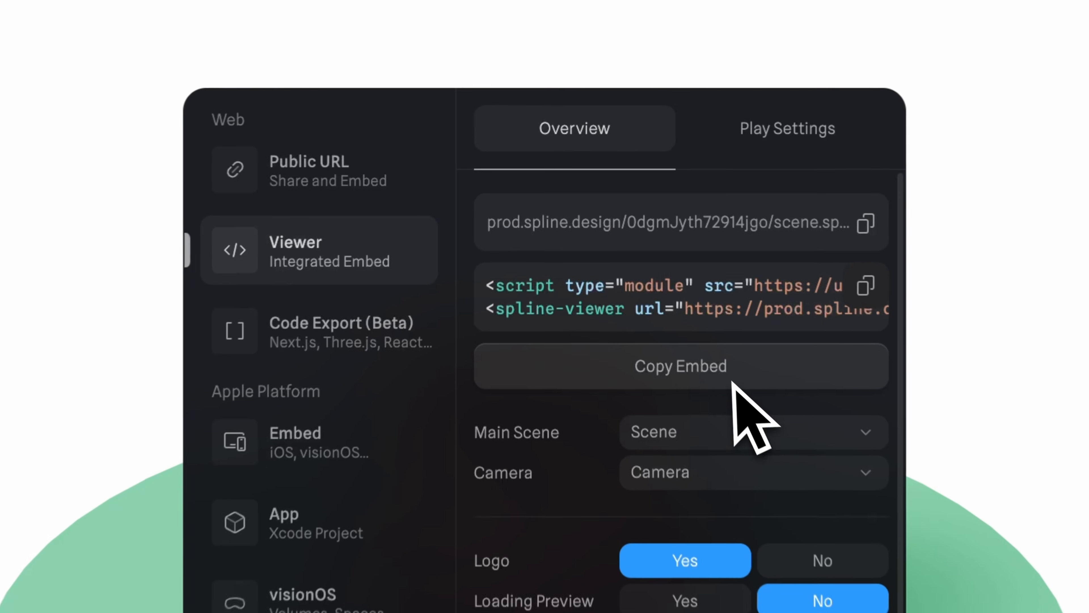
click(697, 386)
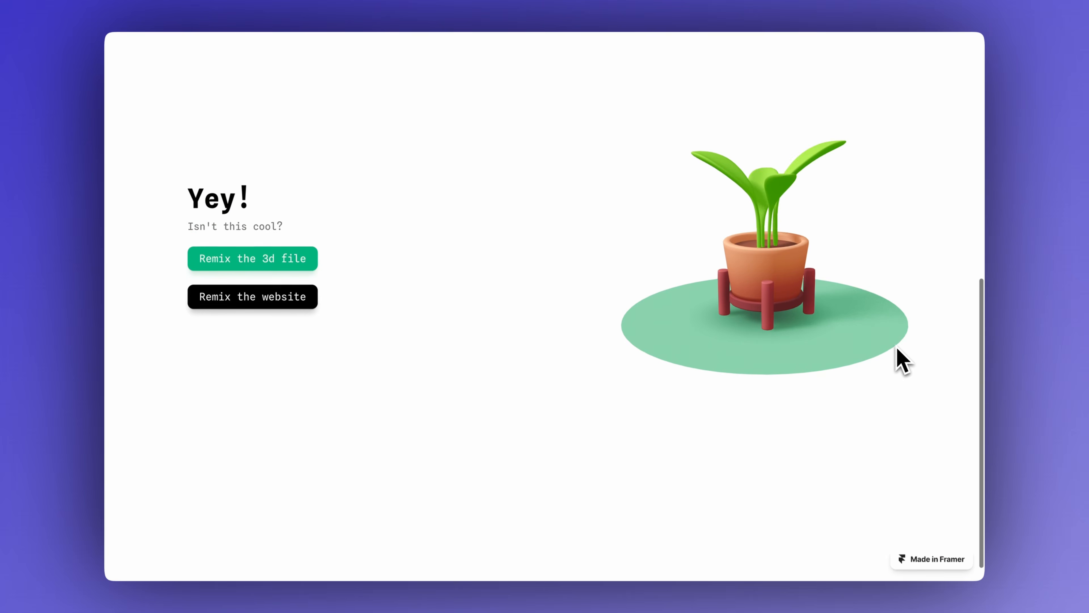
Look through the Scroll & Growth demo page to check how the embedded plant animates with scrolling
scroll(899, 350, up, 5)
scroll(899, 349, up, 4)
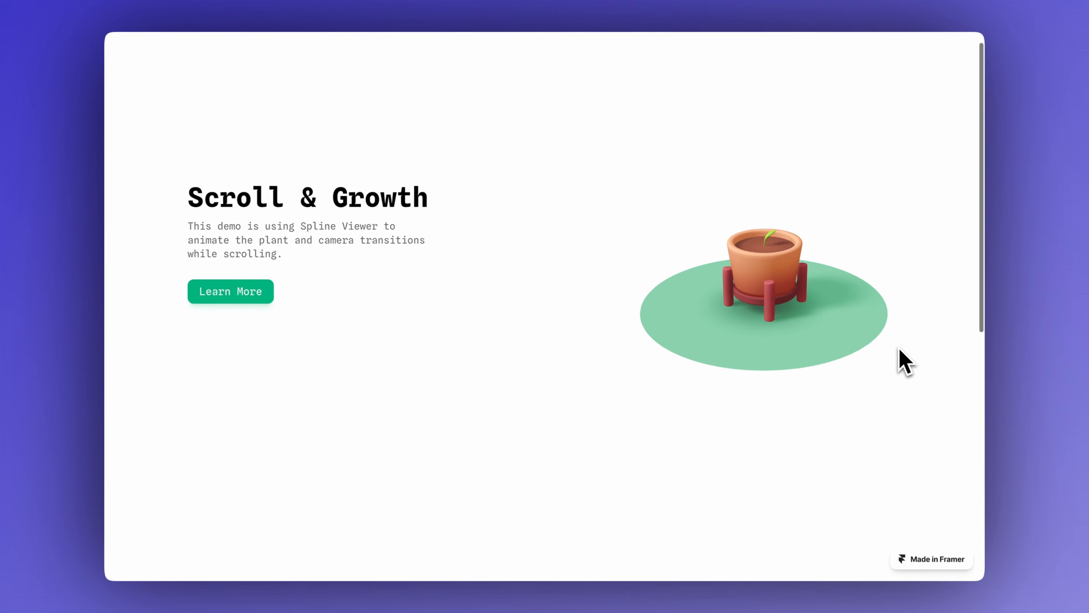
scroll(899, 350, down, 10)
scroll(899, 350, up, 10)
scroll(900, 349, down, 4)
scroll(899, 350, down, 4)
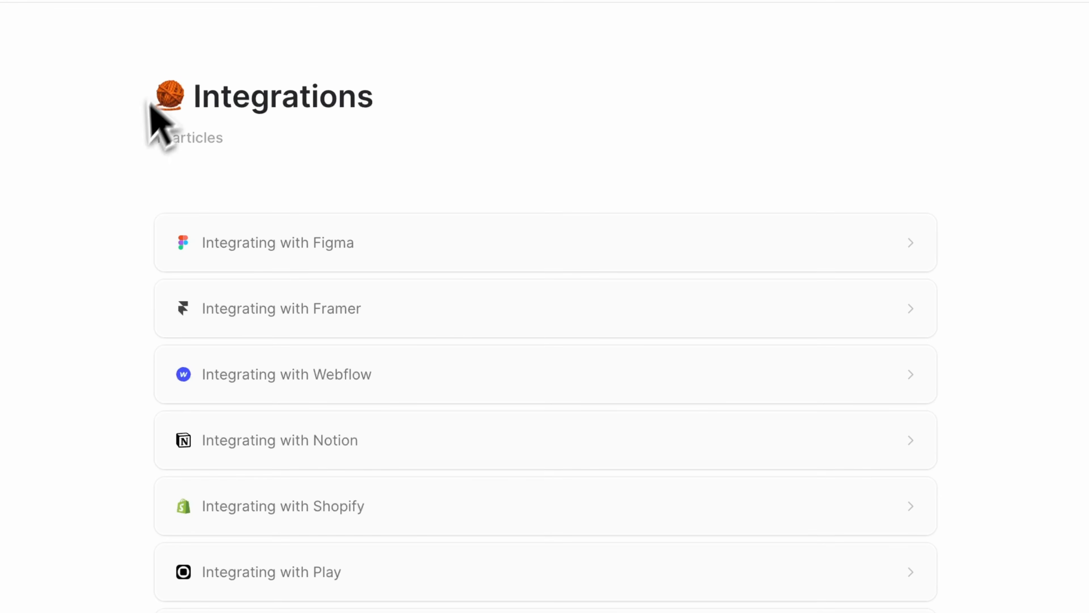
Browse the Integrations articles in Spline Docs, from Figma and Framer to Wix Studio and Typedream
scroll(75, 231, down, 5)
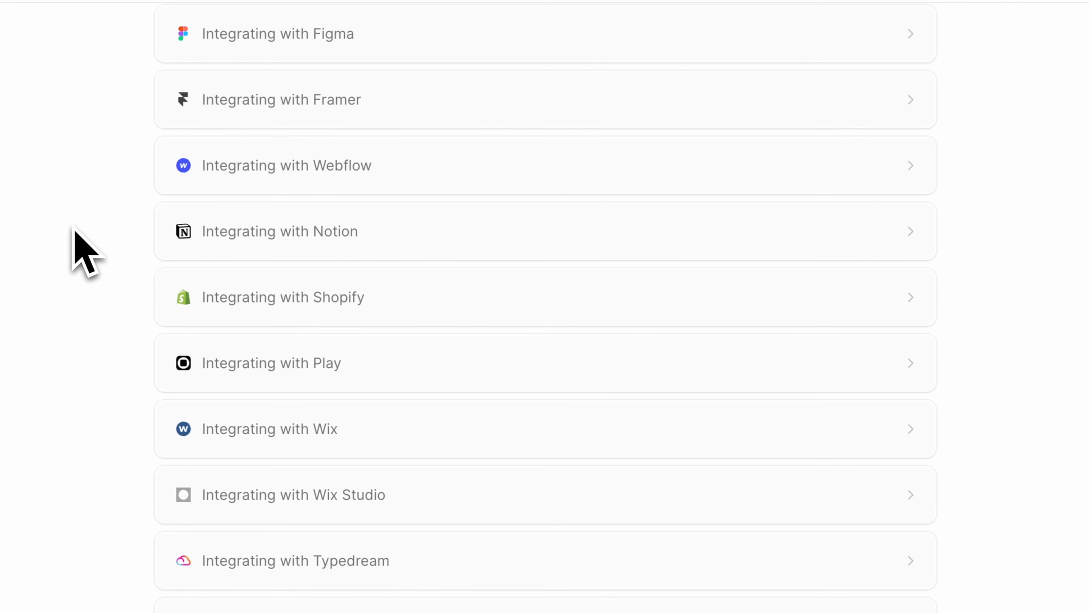
scroll(74, 230, up, 5)
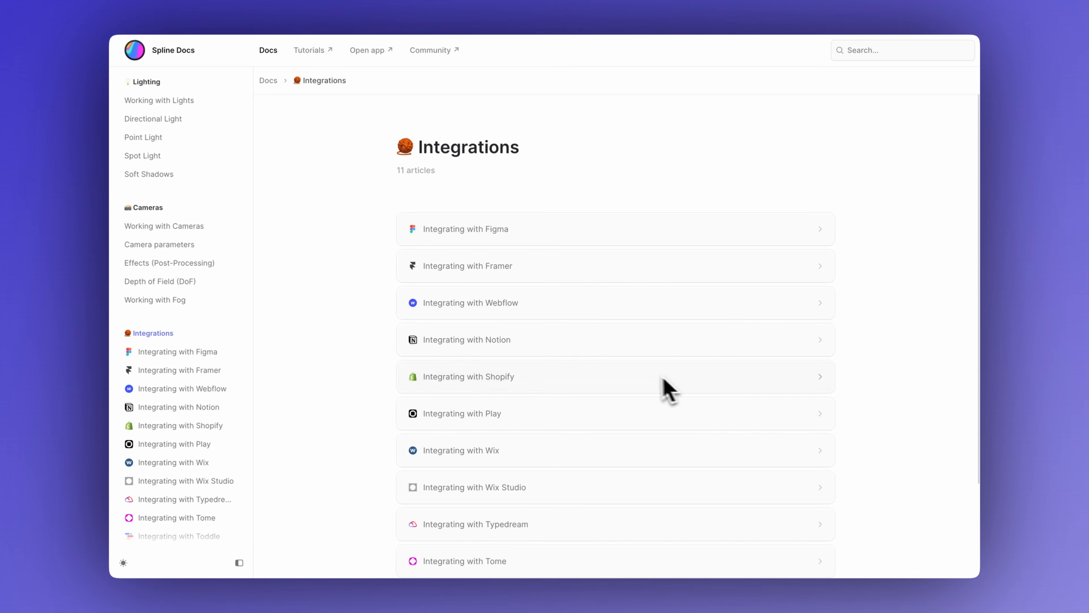
click(815, 232)
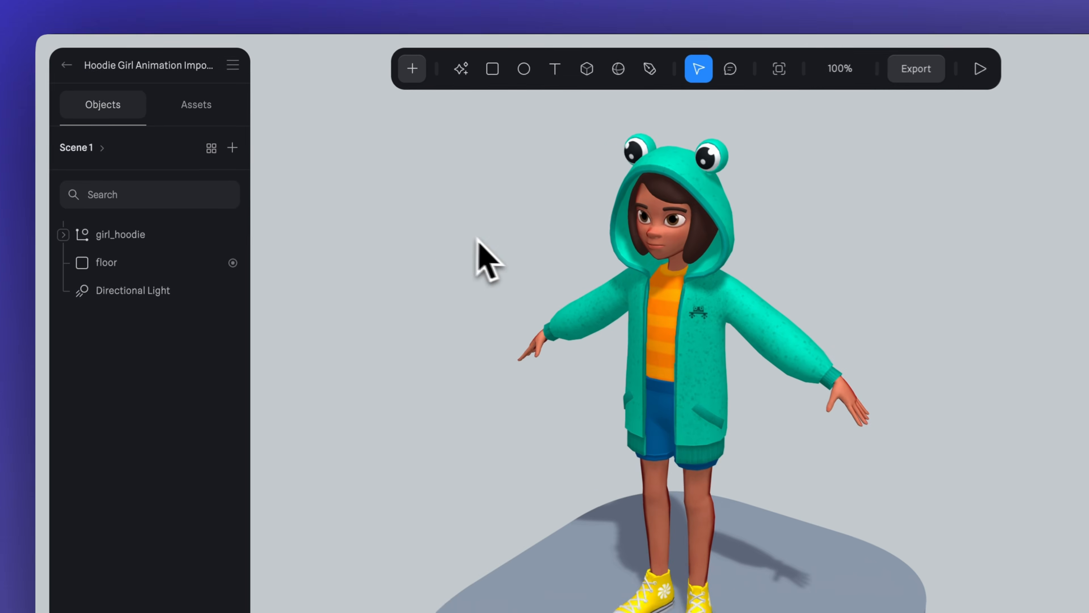
Open the import options in the Hoodie Girl file to see the supported file types
click(232, 66)
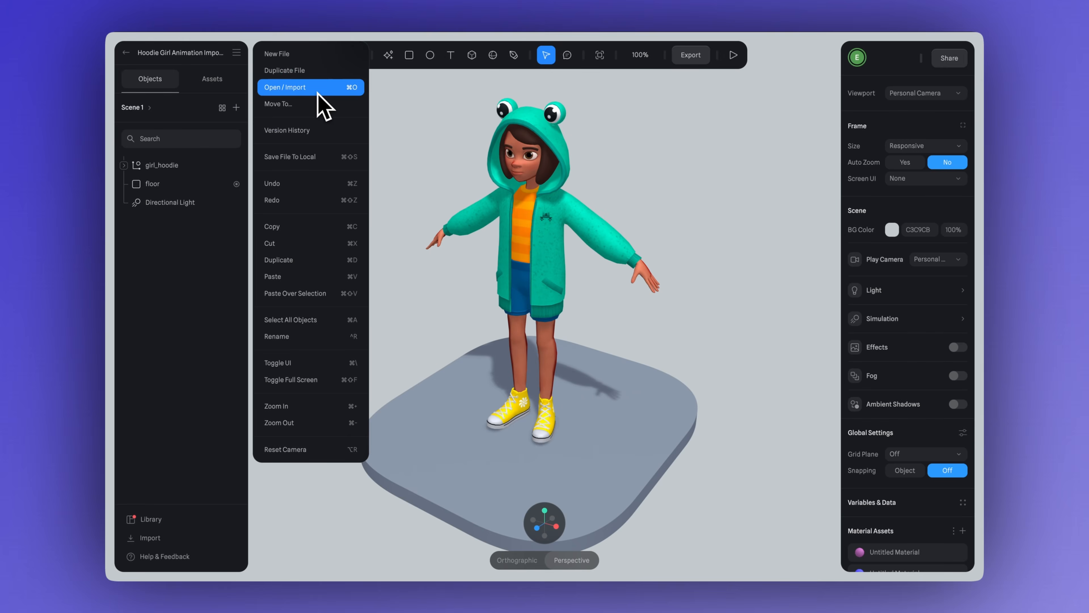
key(super+o)
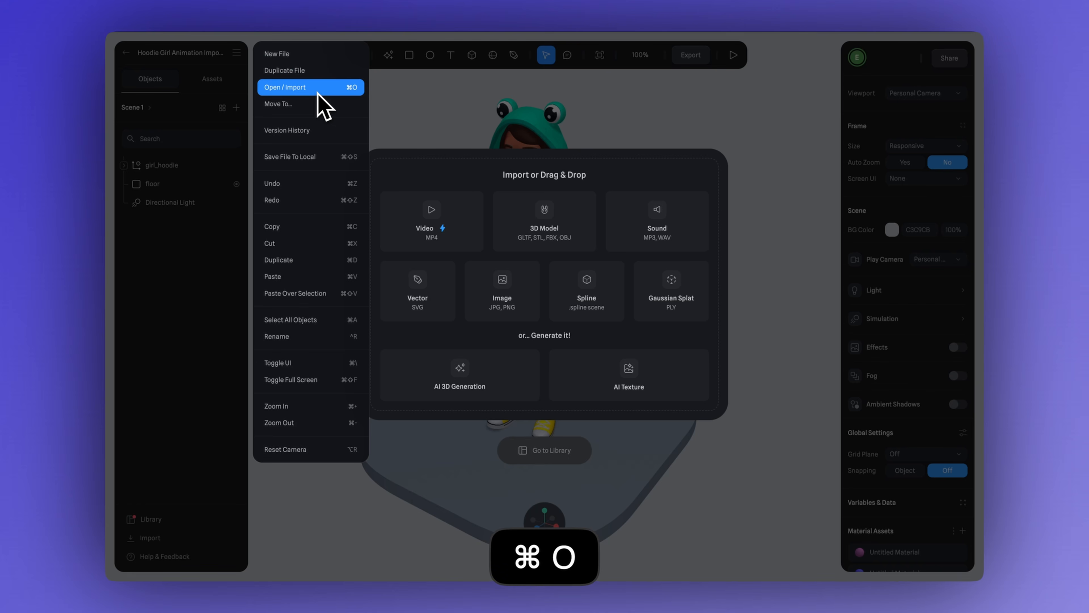
click(446, 167)
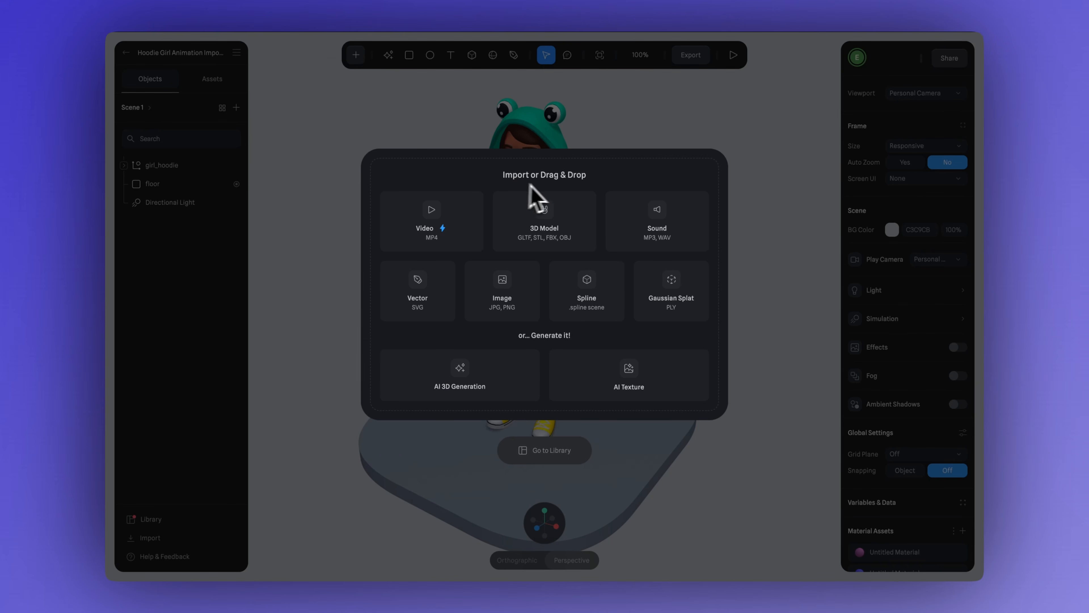
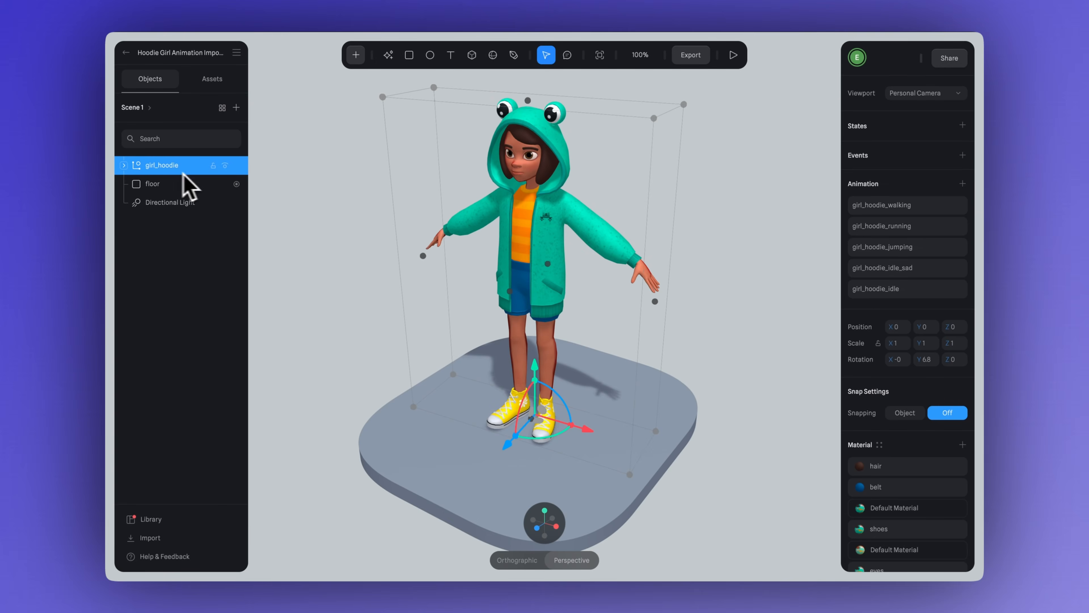
Preview the girl_hoodie_walking and girl_hoodie_running animations on the girl_hoodie character
click(871, 206)
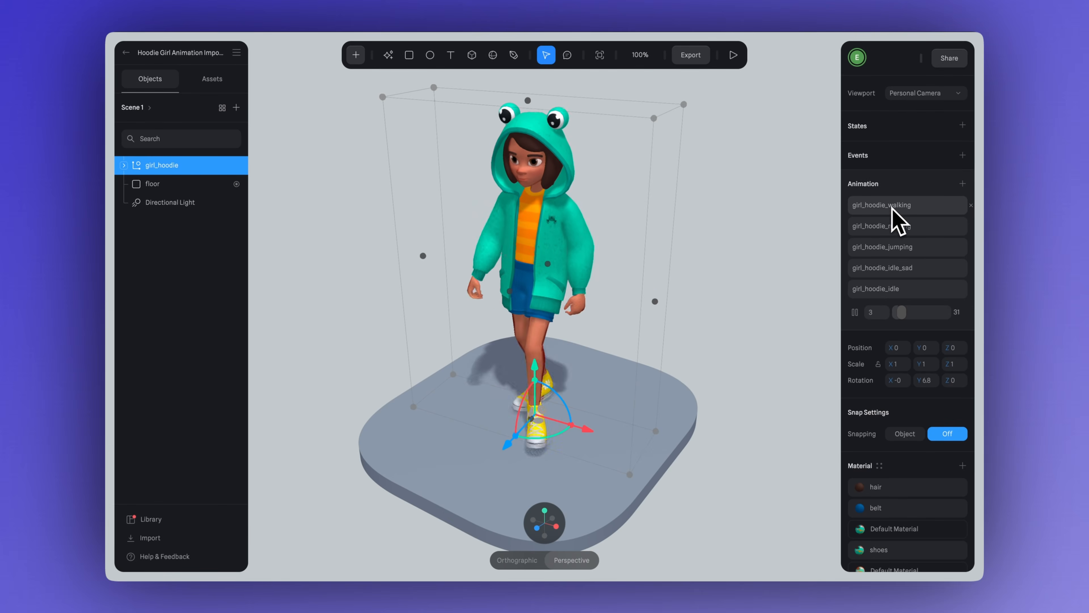
click(888, 228)
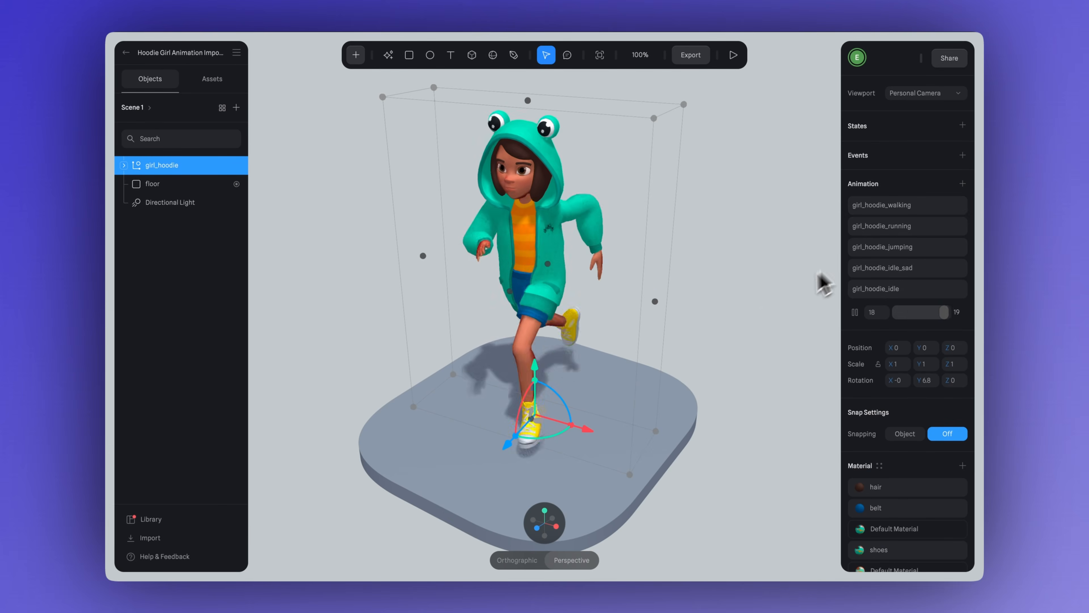
drag(746, 318, 727, 331)
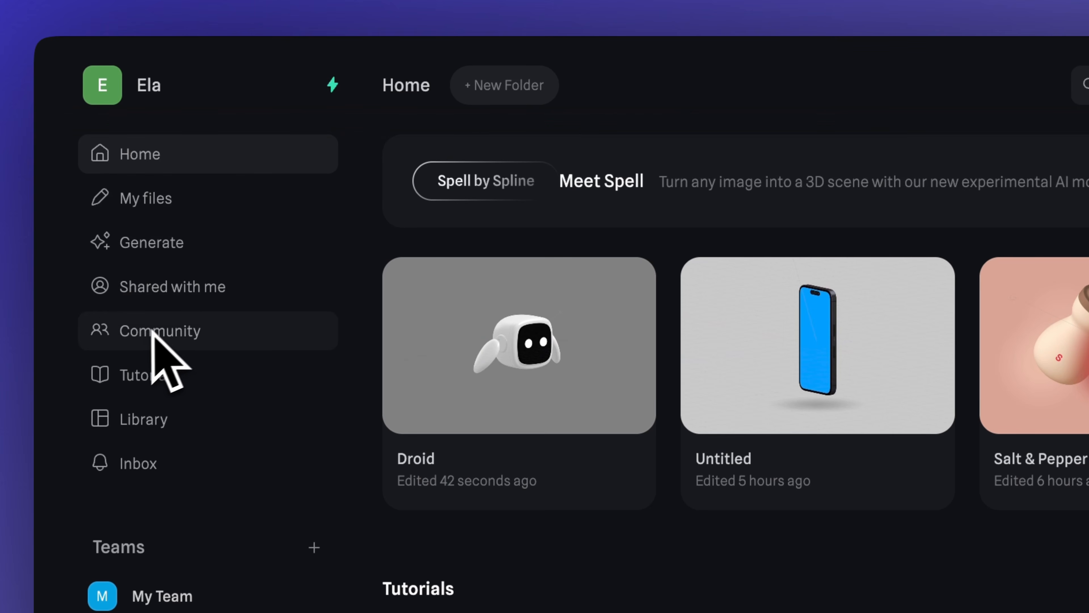
Browse the trending projects in the Spline Community and open the NEXBOT robot character concept
click(164, 346)
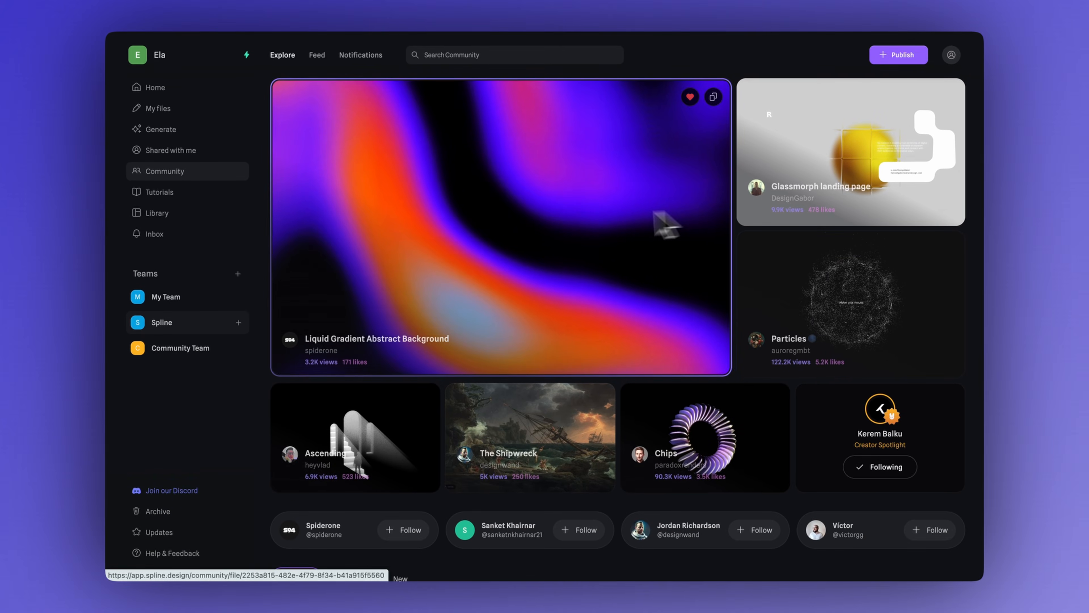
scroll(815, 208, down, 7)
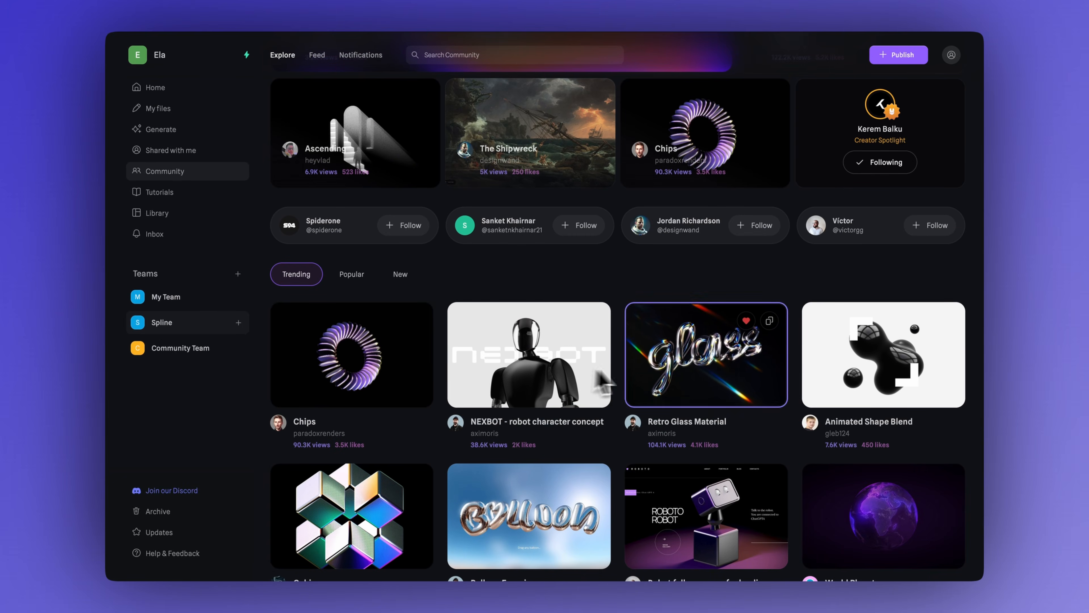
click(529, 356)
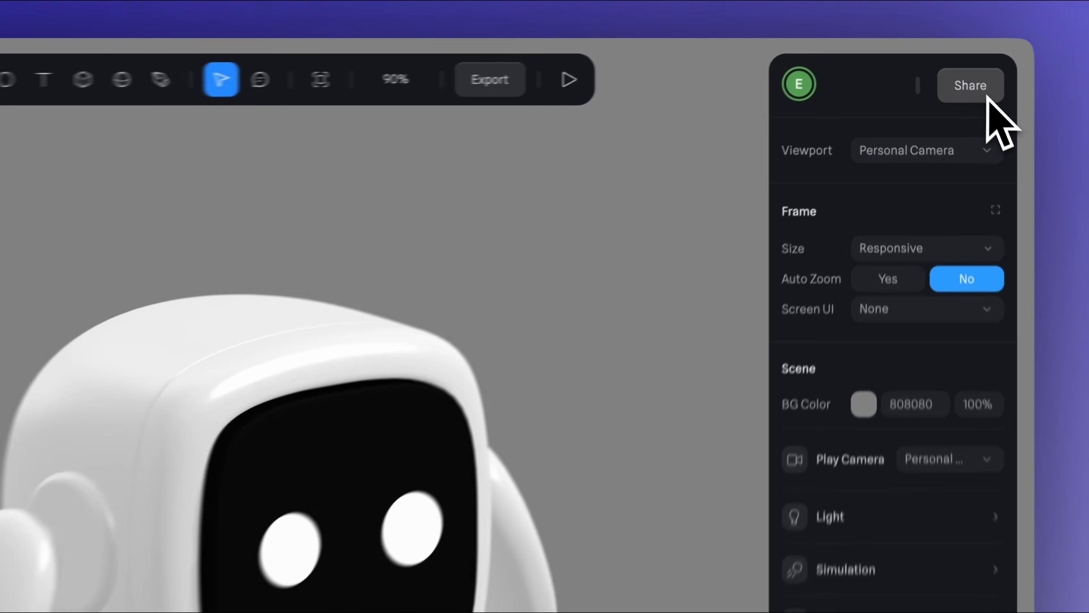
Open the Droid file's sharing settings and look at the Invite and Publish options
click(947, 64)
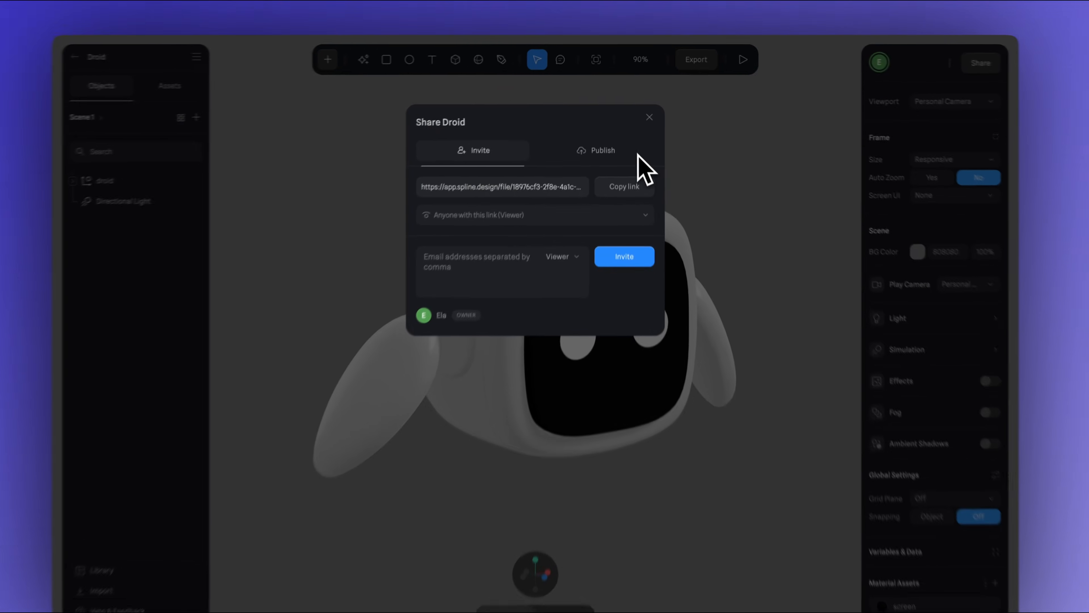
click(536, 262)
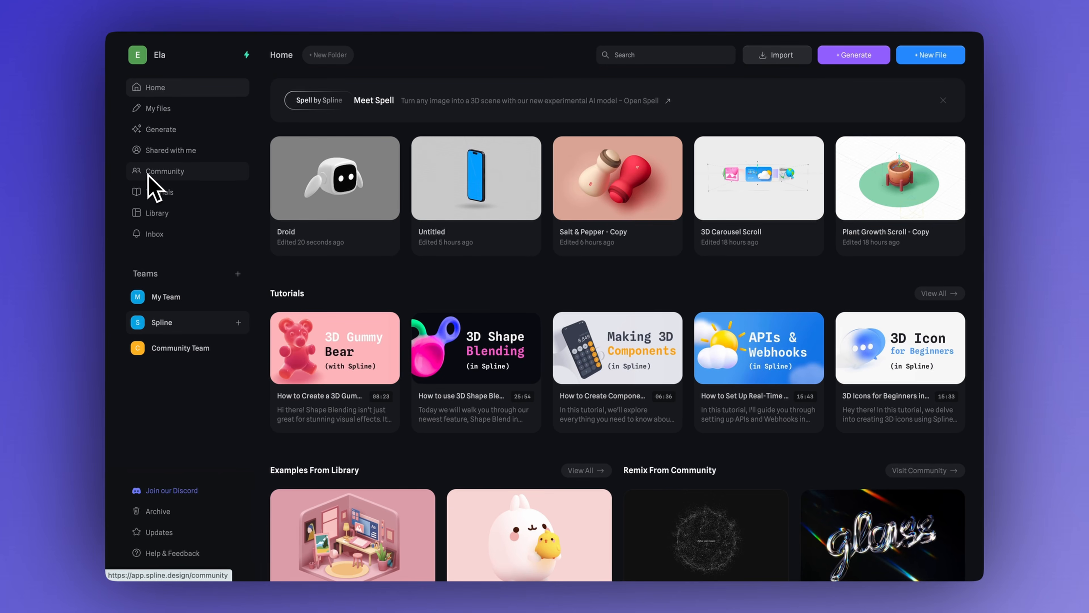
Open the Feed in the Spline Community and start publishing a post that shares your work
click(148, 174)
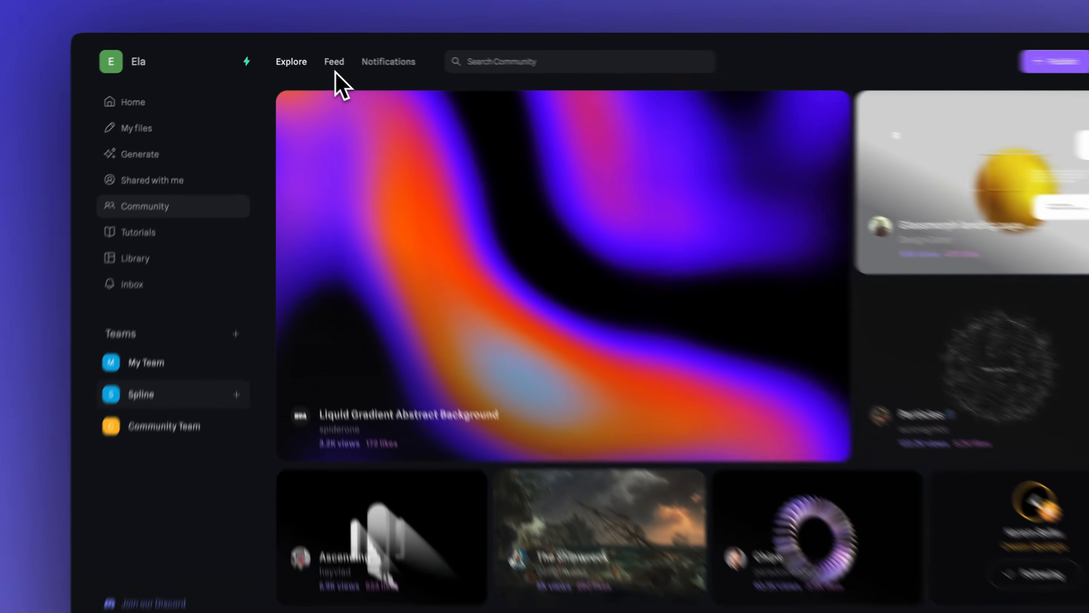
click(320, 58)
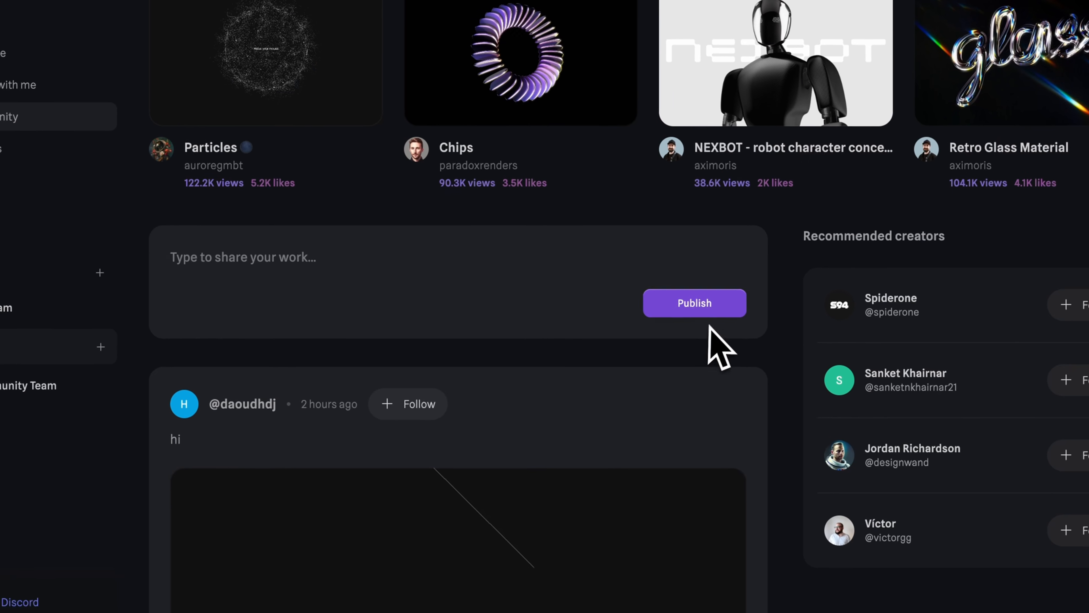
click(691, 303)
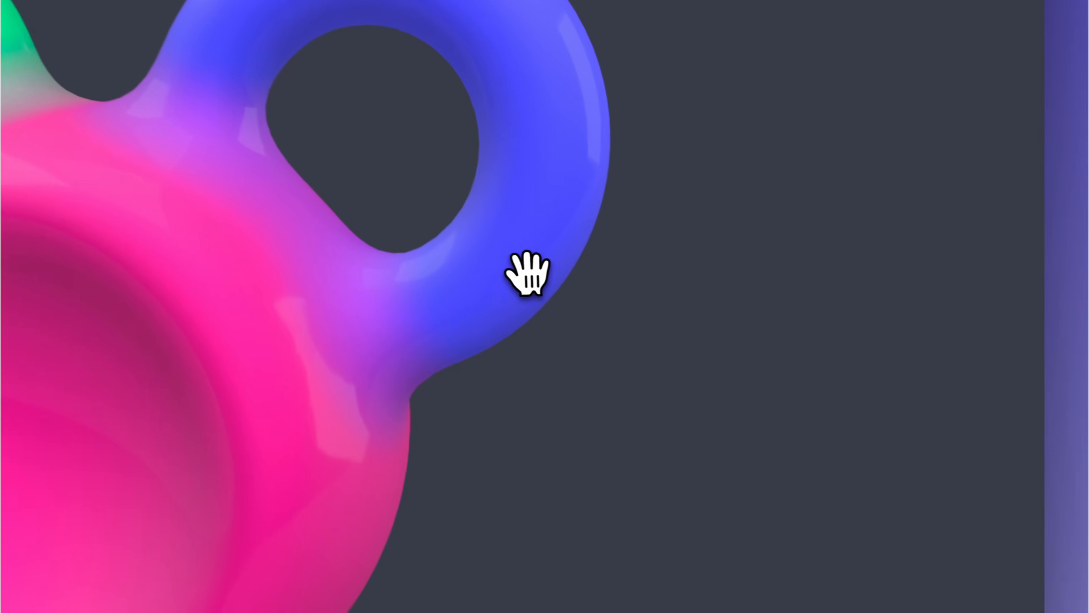
Move the blue ring in the previewed shape blend, and reposition the Sphere inside the pink Shape Blend with the Cylinder
drag(528, 274, 651, 255)
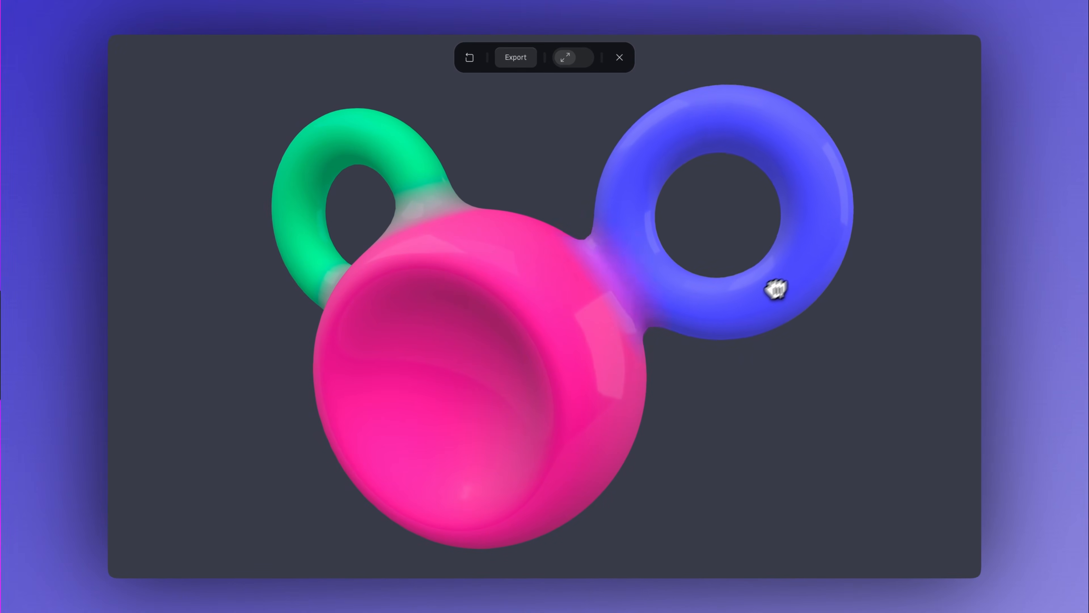
drag(776, 289, 770, 377)
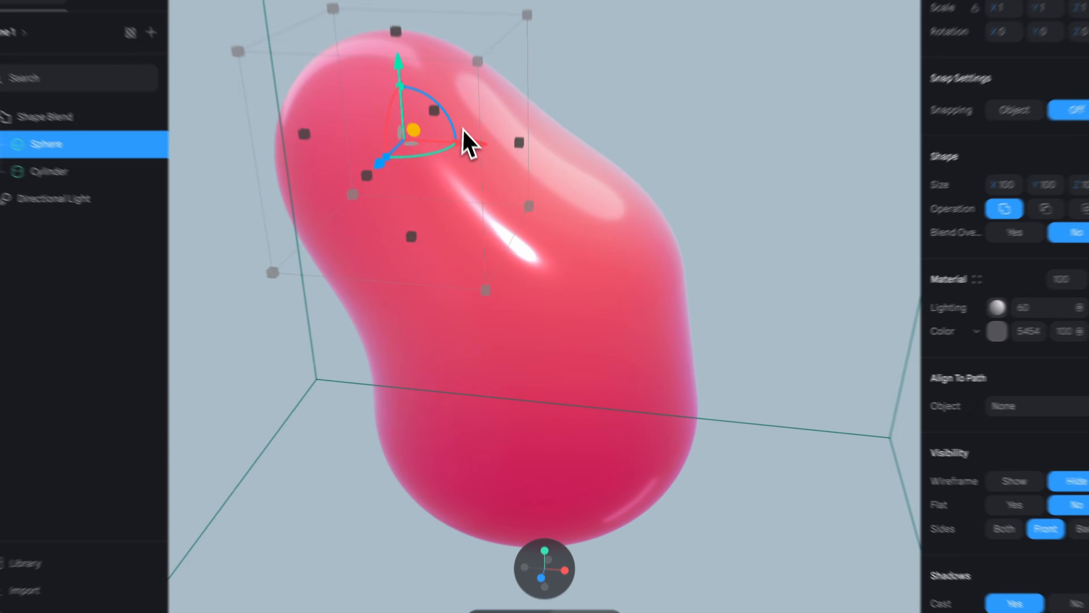
drag(462, 141, 320, 219)
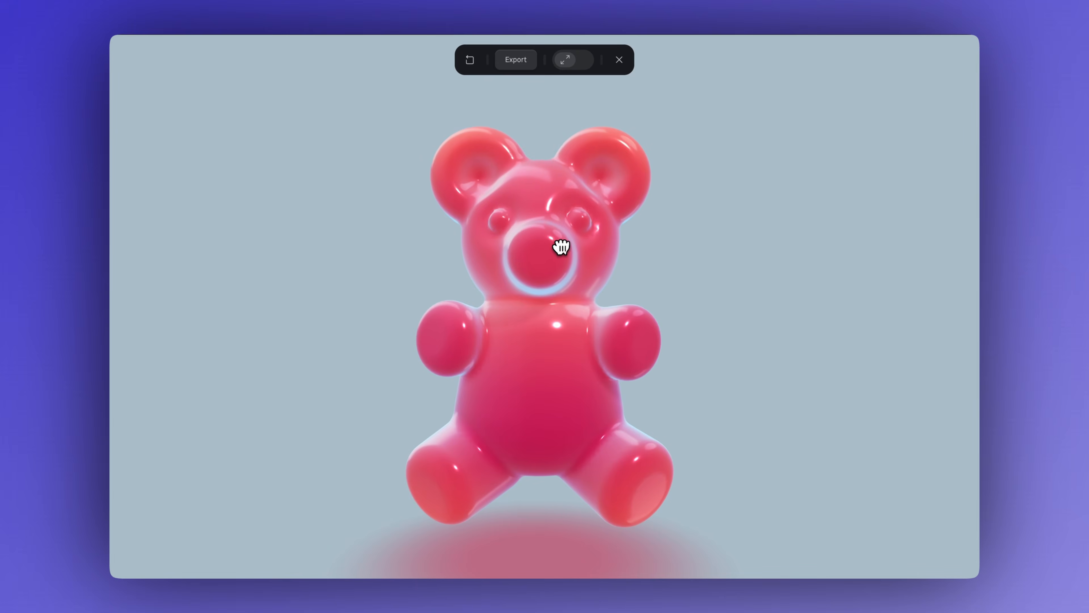
Try out the interactive Shape Blend previews of the gummy bear, the fried egg and the white rounded block
mouse_move(559, 243)
mouse_down()
mouse_move(561, 206)
mouse_move(567, 230)
mouse_move(540, 281)
mouse_up()
drag(652, 296, 474, 207)
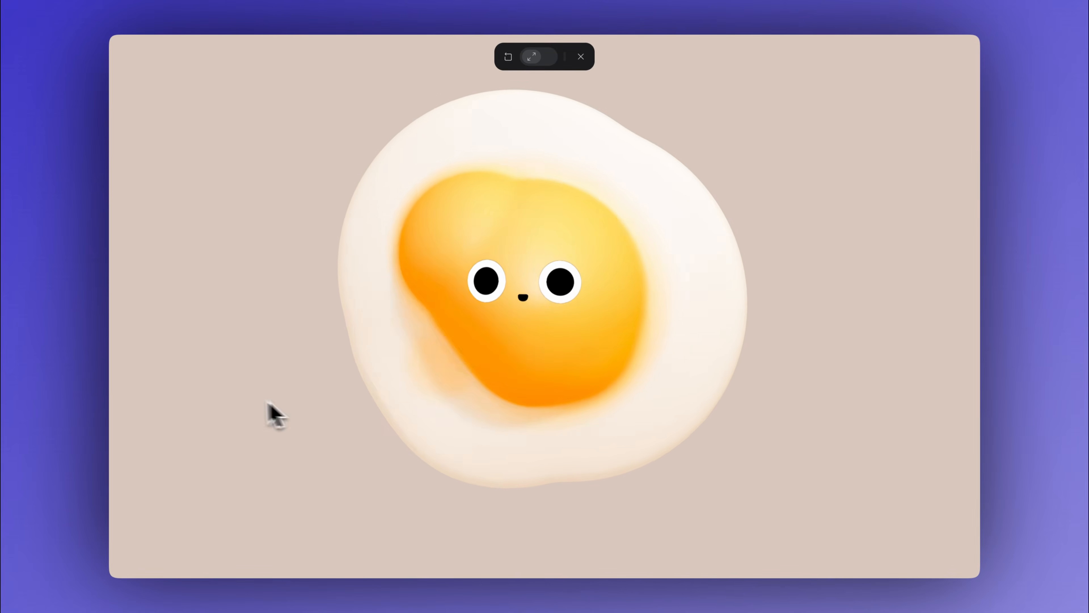
drag(532, 309, 476, 279)
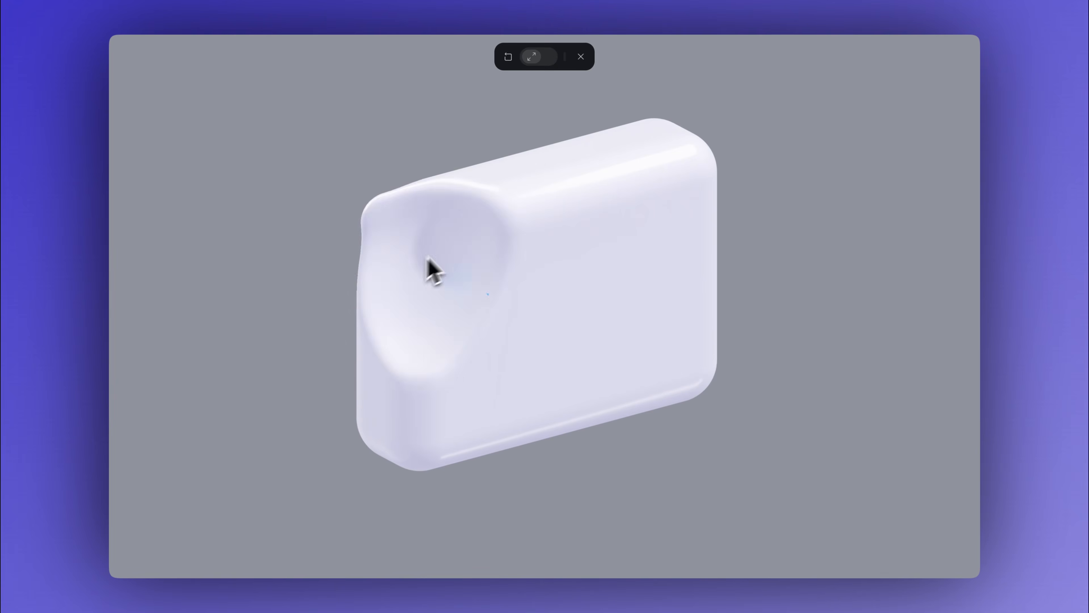
drag(685, 359, 468, 395)
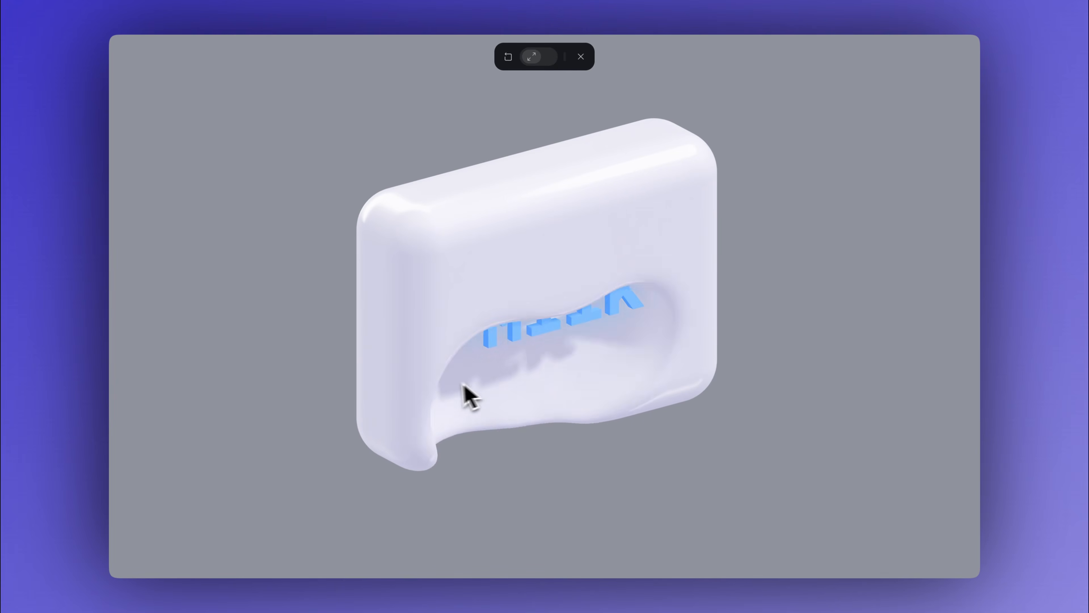